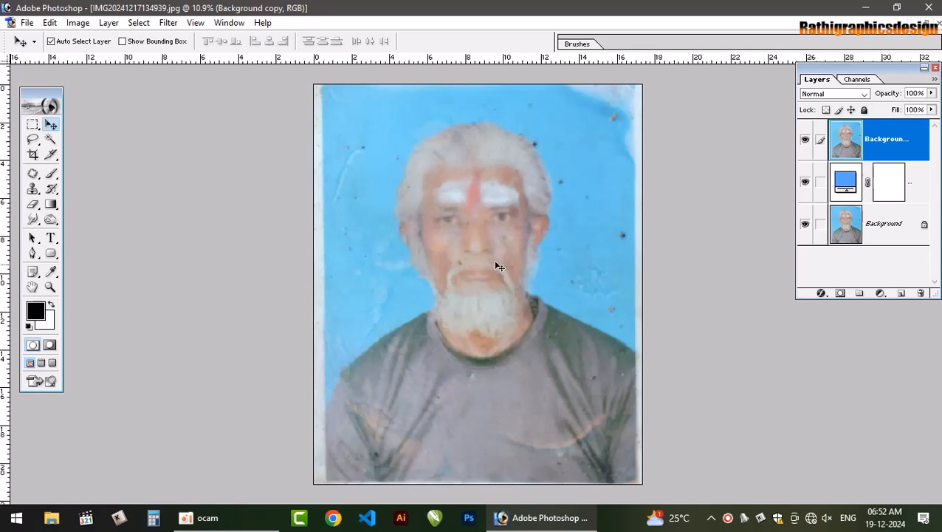
Darken the Background copy layer with Curves by sampling the black point from the shadow under the beard at the collar
key("ctrl+m")
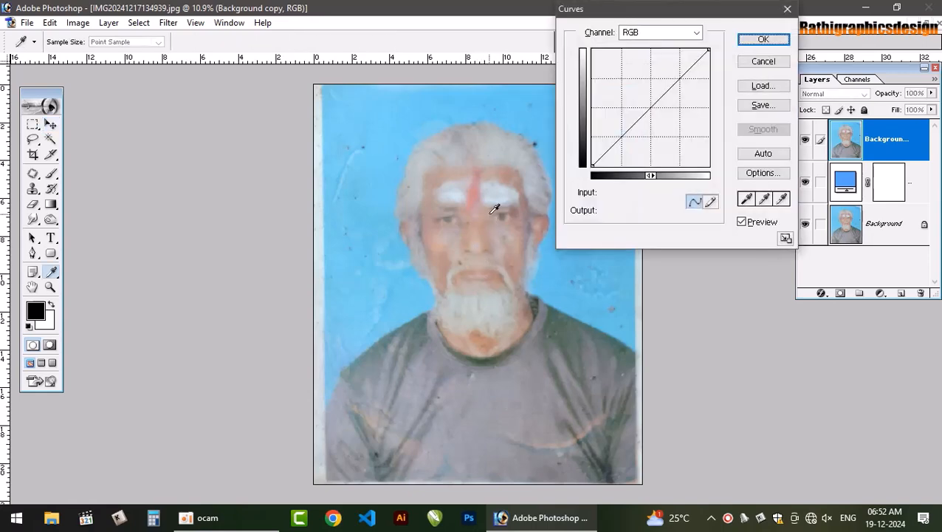
left_click(747, 199)
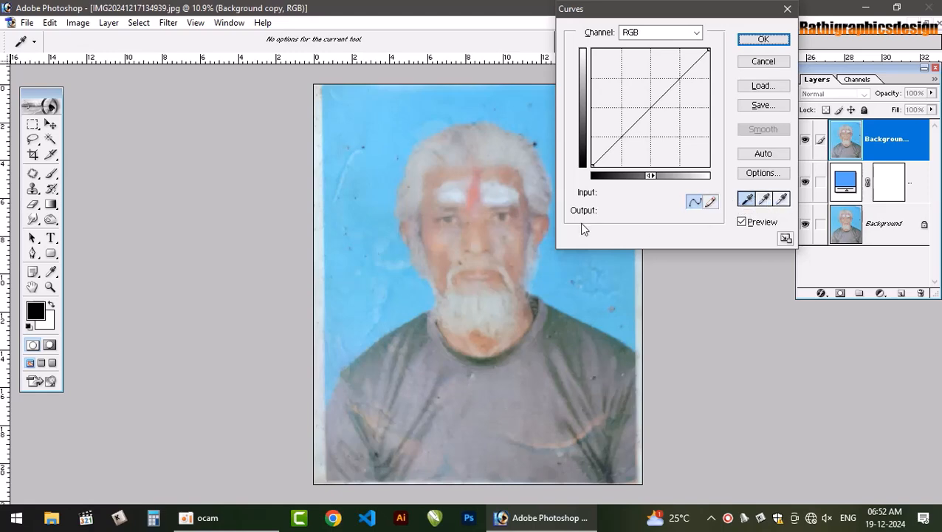
left_click(506, 212)
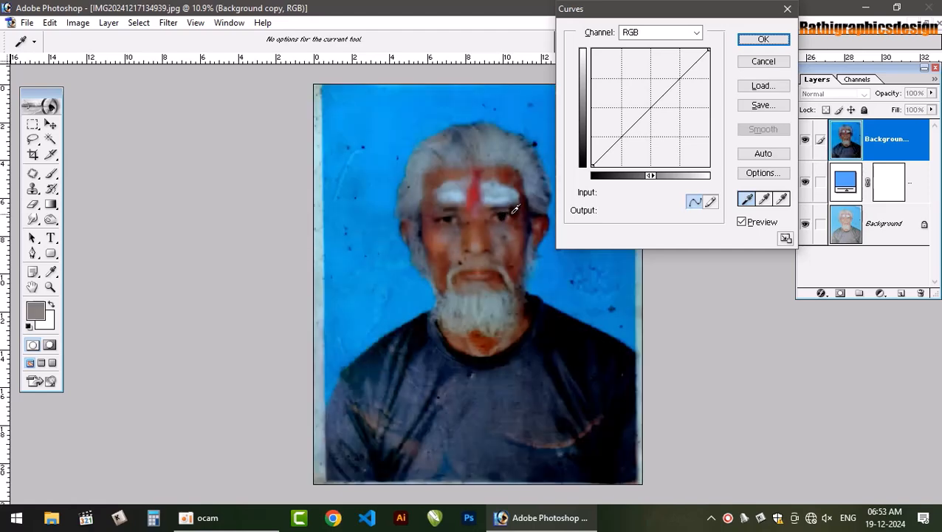
left_click(529, 199)
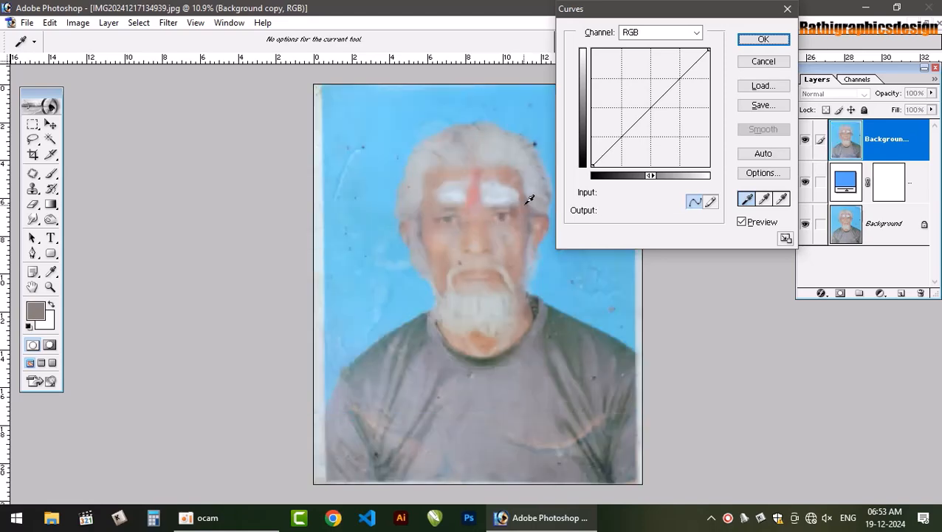
left_click(488, 353)
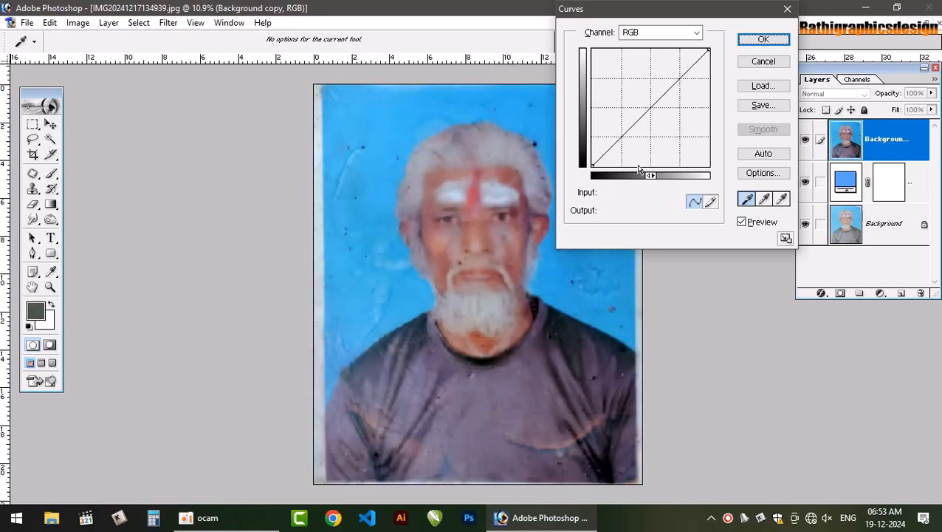
left_click(762, 39)
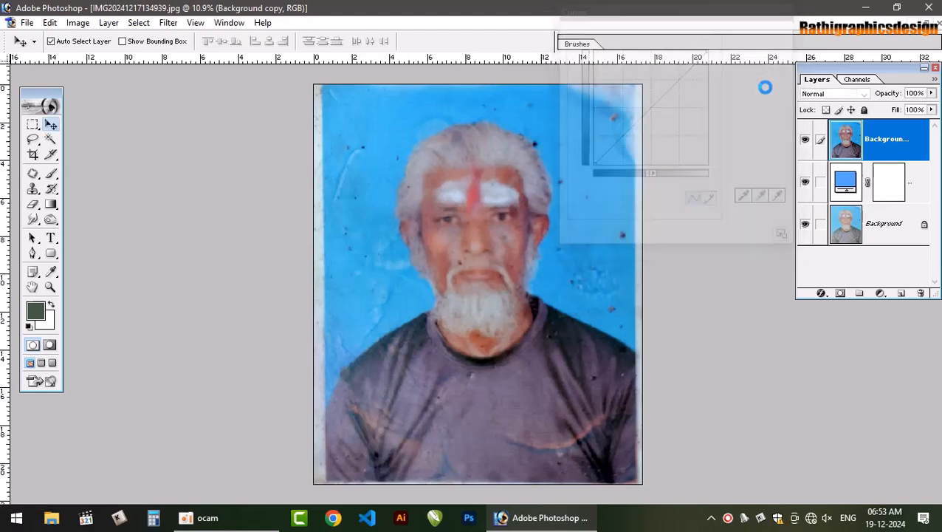
Activate the Patch tool for retouching blemishes on the face
key("ctrl+plus")
key("ctrl+plus")
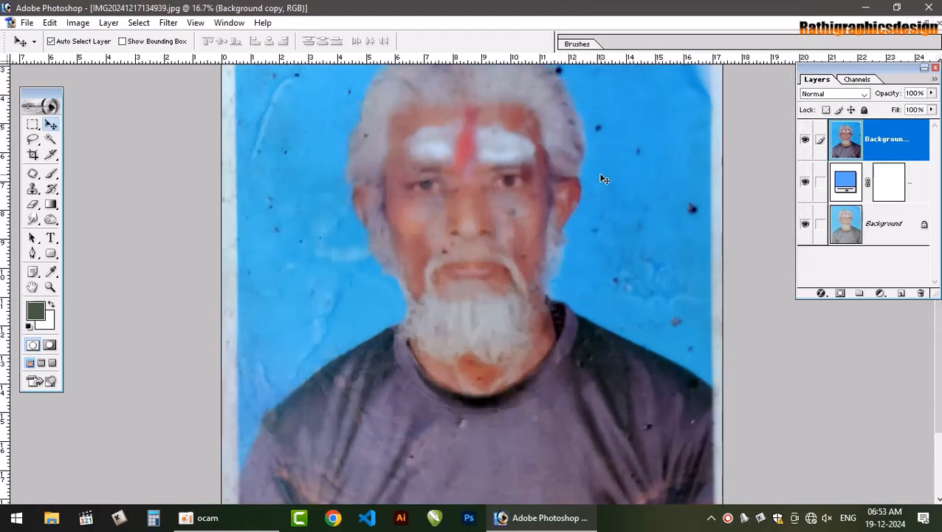
key("ctrl+plus")
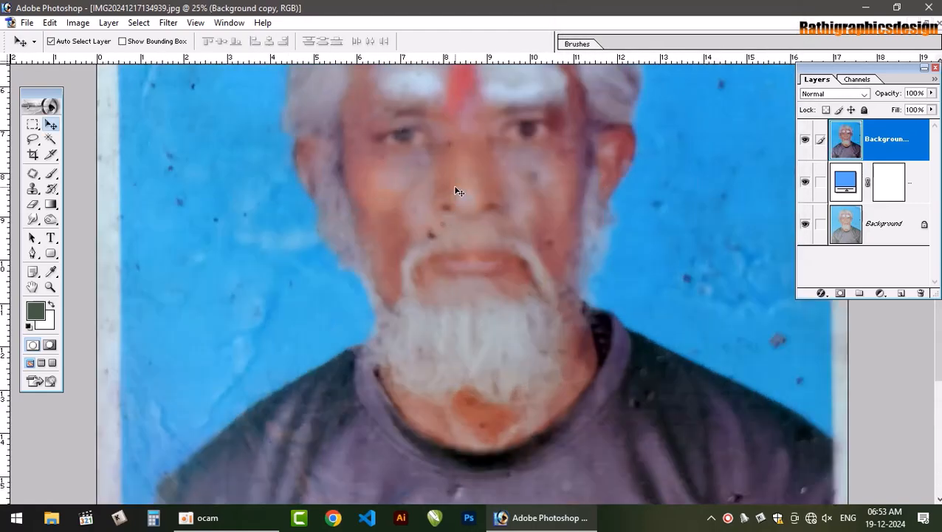
key("j")
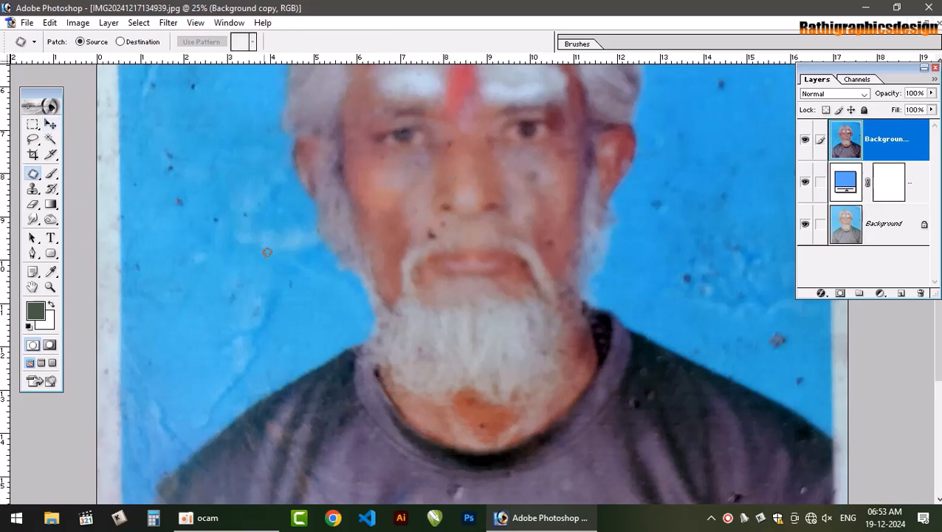
mouse_move(433, 229)
left_mouse_down()
mouse_move(422, 219)
mouse_move(442, 224)
left_mouse_up()
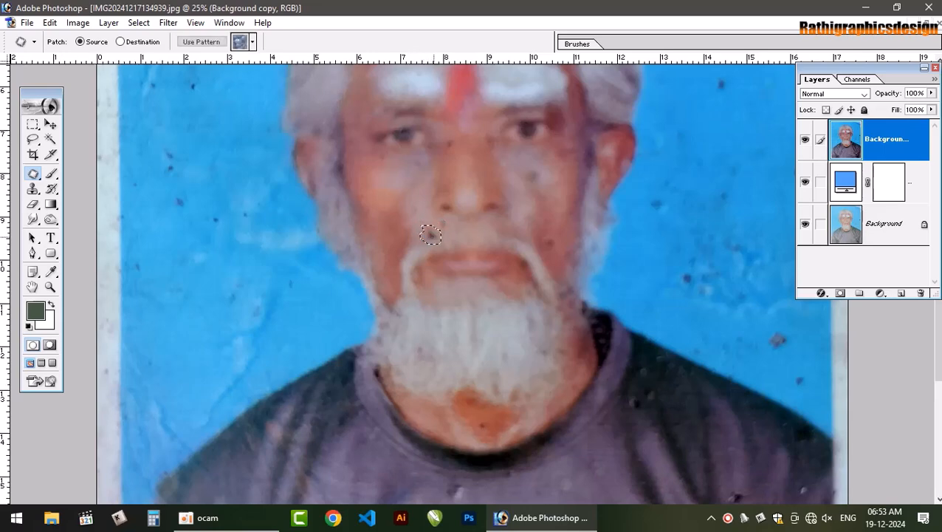
key("ctrl+x")
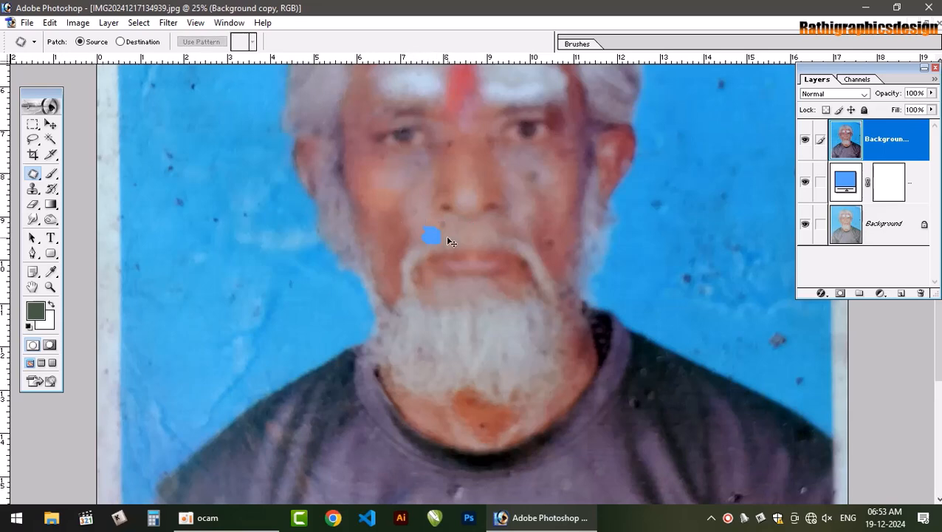
key("ctrl+alt+z")
key("ctrl+alt+x")
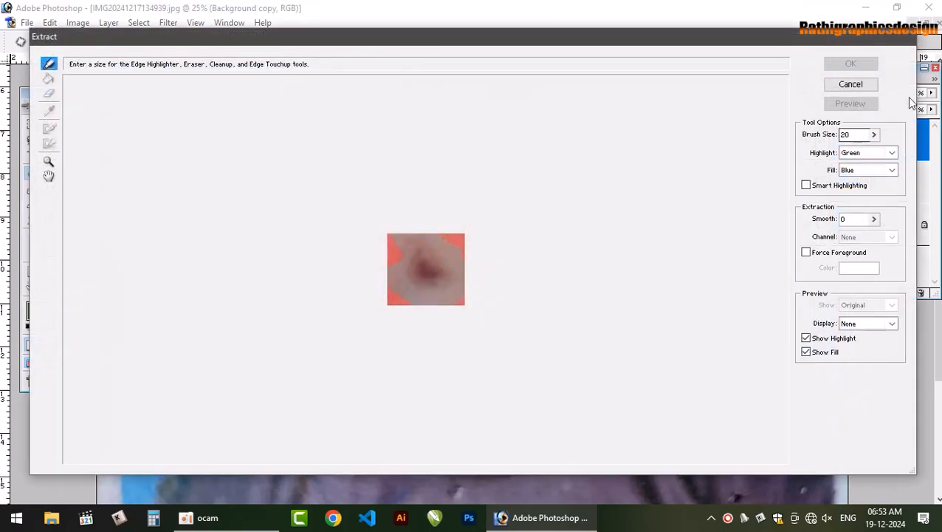
left_click(850, 84)
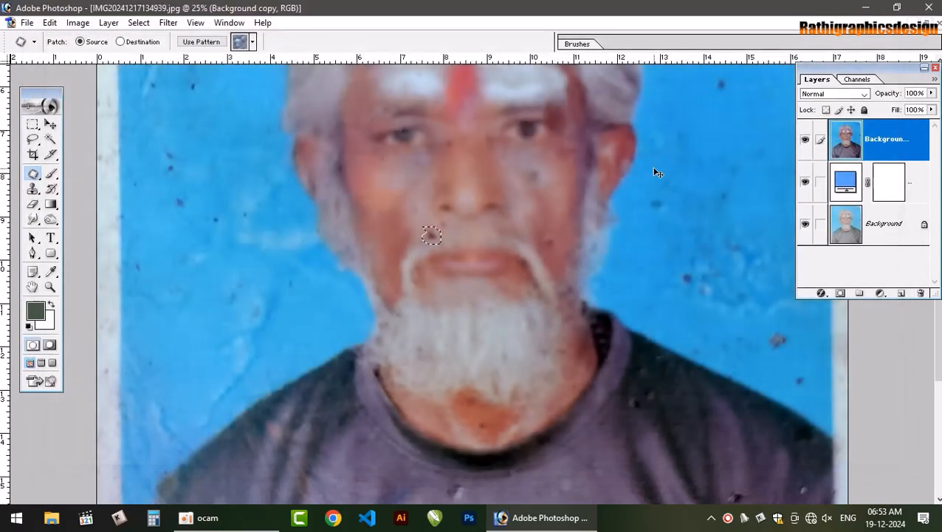
key("ctrl+d")
Patch out the blemishes on the left side of the face, on the cheek and just above the moustache, using clean skin
key("ctrl+plus")
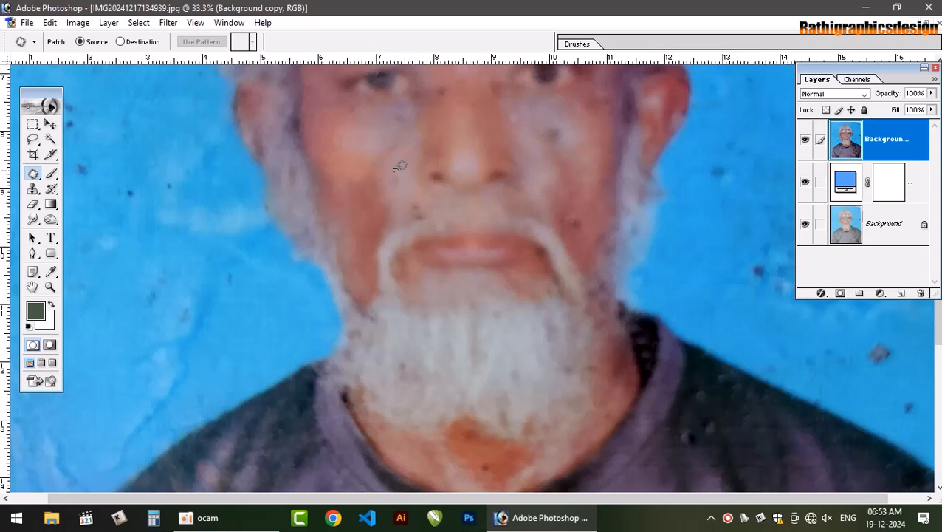
left_click_drag(393, 163, 393, 166)
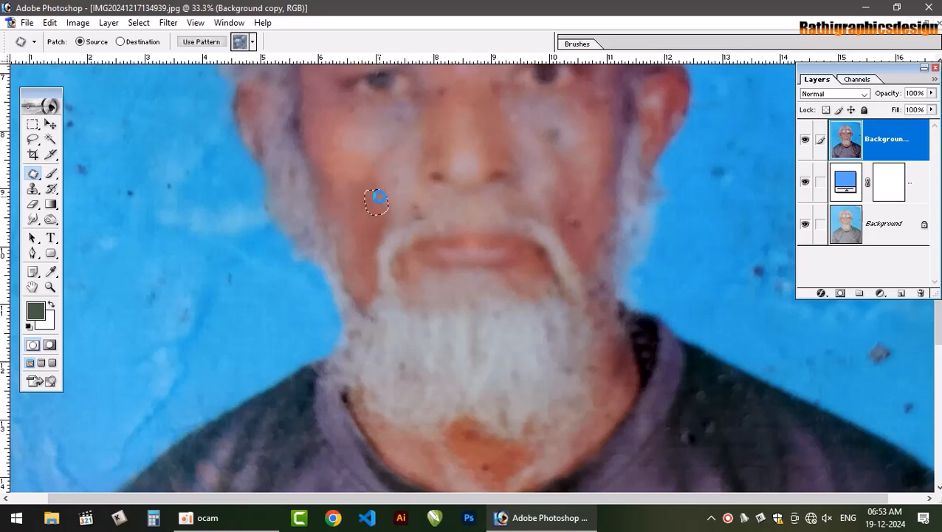
left_click(414, 203)
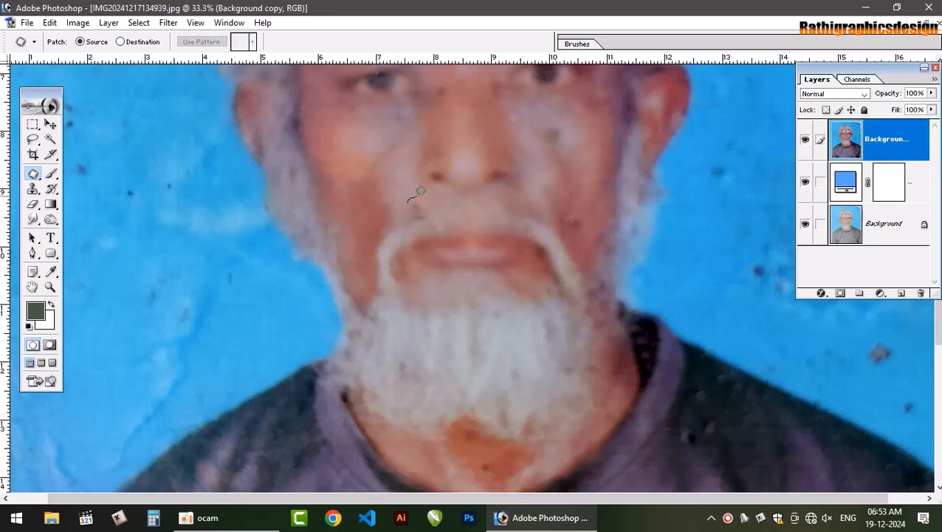
mouse_move(419, 191)
left_mouse_down()
mouse_move(432, 204)
mouse_move(426, 215)
mouse_move(412, 203)
mouse_move(416, 193)
left_mouse_up()
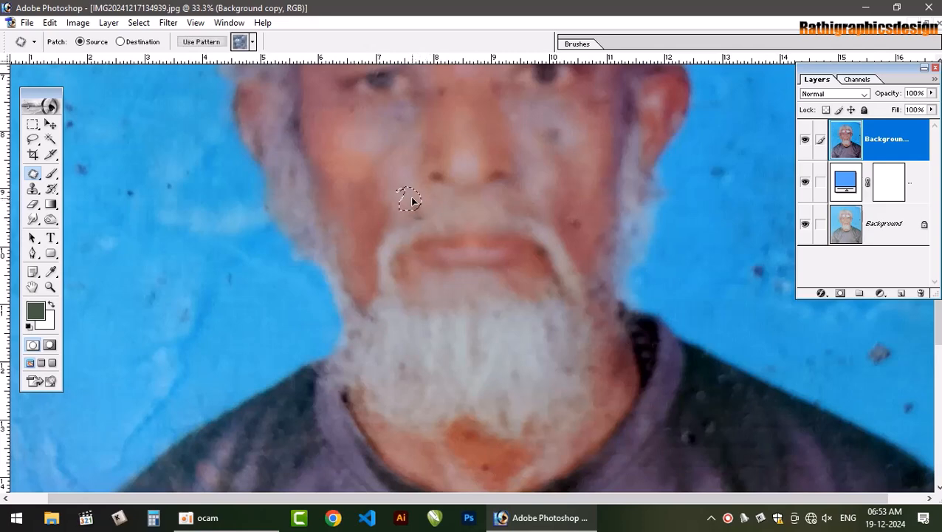
left_click(468, 199)
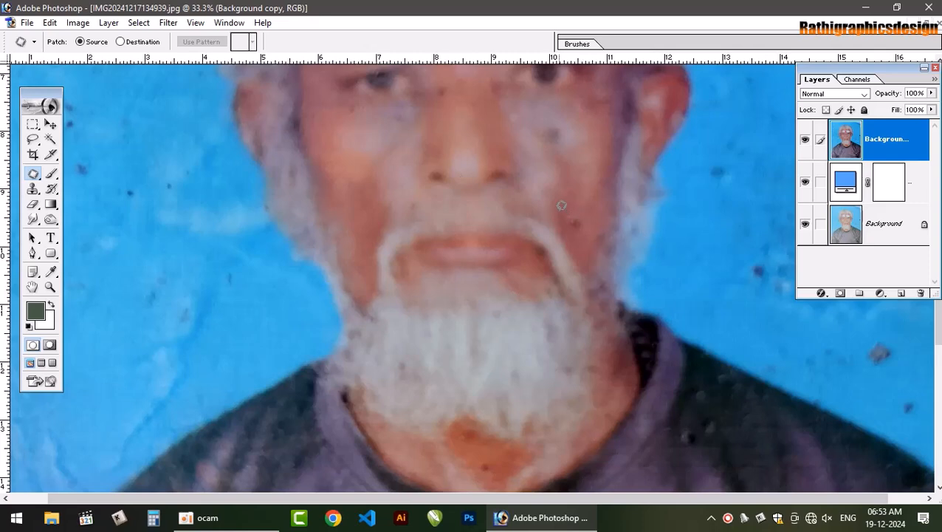
Patch out the dark spots on the right cheek, under the right eye and beside the bridge of the nose
mouse_move(575, 227)
left_mouse_down()
mouse_move(557, 209)
mouse_move(581, 198)
mouse_move(582, 172)
mouse_move(550, 325)
left_mouse_up()
left_click(644, 214)
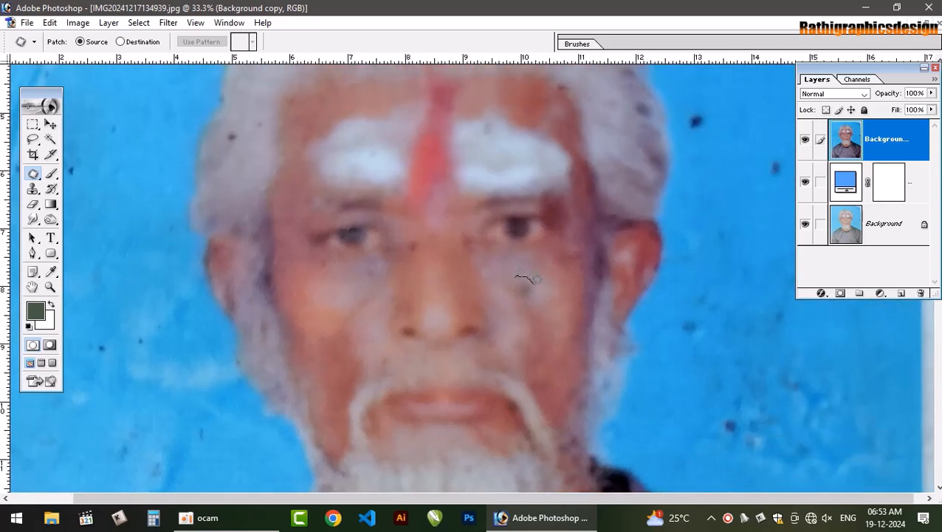
left_click_drag(517, 268, 515, 273)
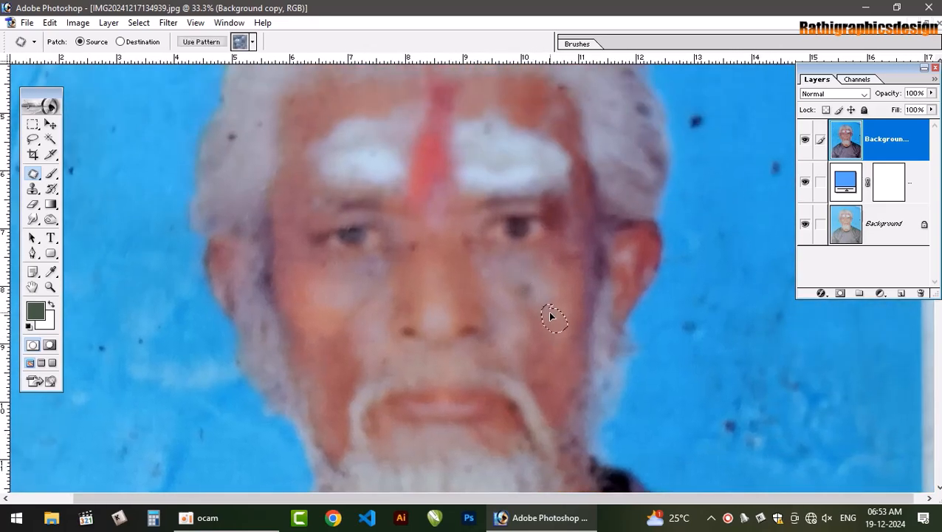
left_click(598, 325)
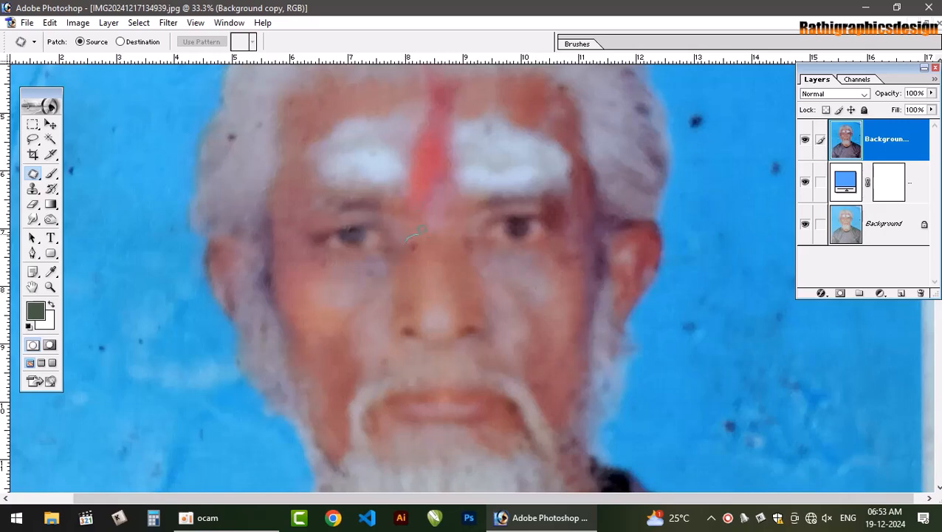
left_click_drag(412, 236, 410, 238)
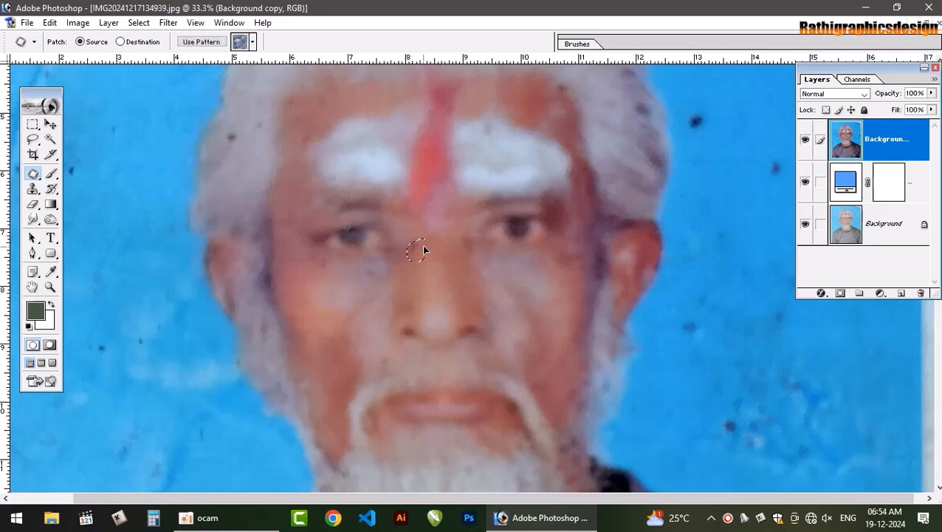
key("ctrl+d")
Patch out the spots at the right edge of the forehead hairline and in the hair on the left side
key("space")
left_click_drag(431, 236, 499, 135)
left_click_drag(444, 208, 385, 347)
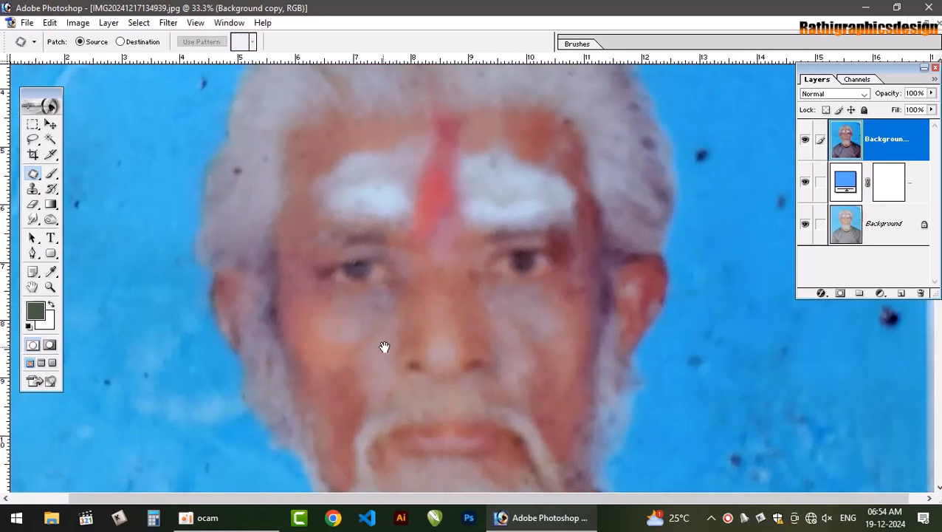
left_click_drag(425, 265, 416, 295)
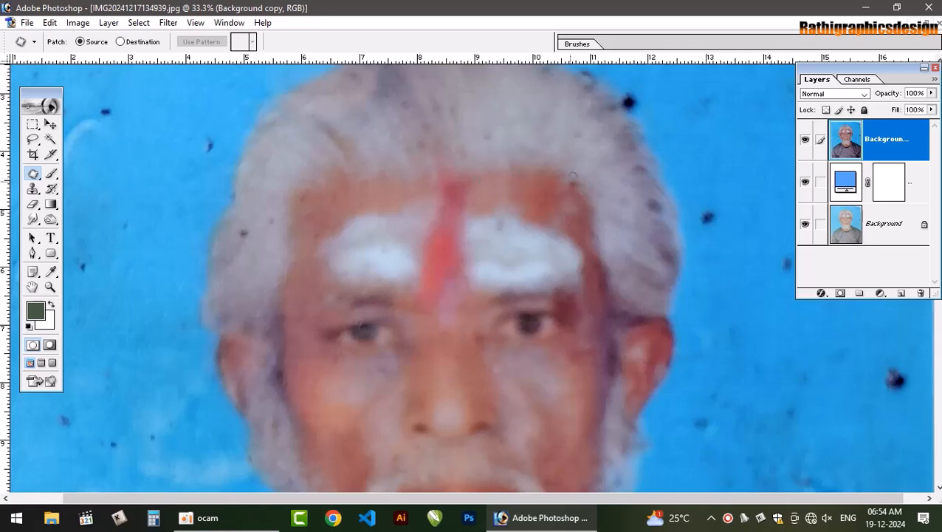
left_click_drag(570, 178, 569, 176)
left_click(603, 234)
mouse_move(256, 232)
left_mouse_down()
mouse_move(231, 225)
mouse_move(258, 188)
mouse_move(274, 214)
left_mouse_up()
left_click(278, 207)
left_click(394, 275)
Patch out the dark specks on the shirt's right shoulder beside the collar
scroll(394, 276, "down", 10)
scroll(462, 225, "down", 5)
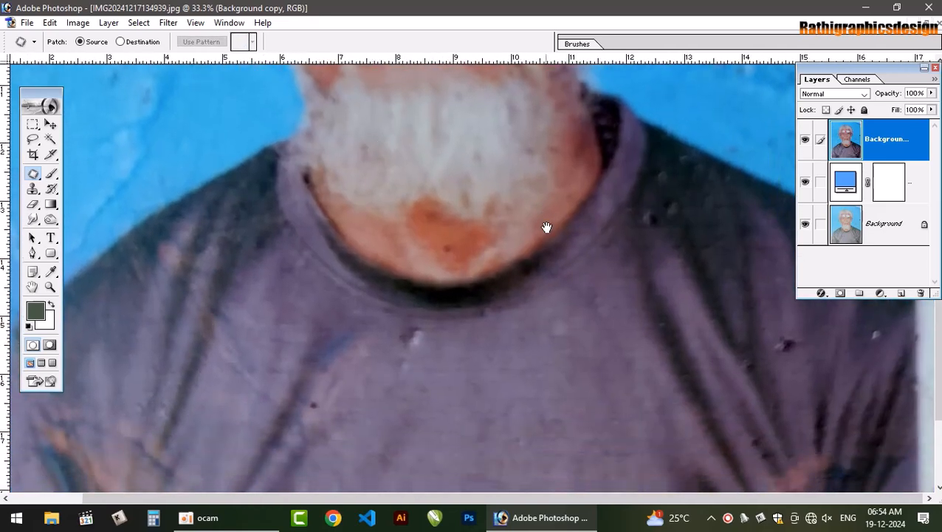
scroll(490, 163, "up", 8)
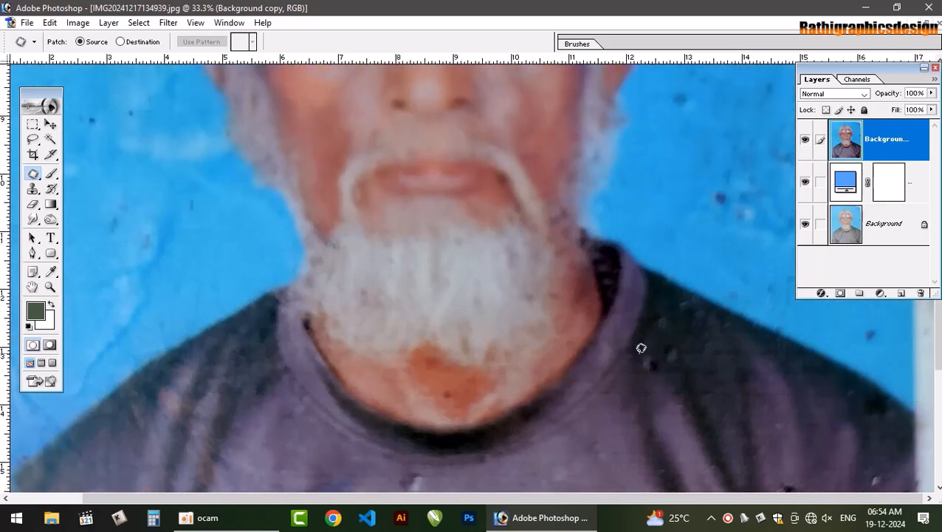
mouse_move(657, 347)
left_mouse_down()
mouse_move(649, 378)
mouse_move(639, 347)
left_mouse_up()
left_click_drag(645, 360, 640, 398)
key("ctrl+d")
mouse_move(660, 344)
left_mouse_down()
mouse_move(693, 333)
mouse_move(691, 362)
mouse_move(667, 360)
mouse_move(660, 338)
mouse_move(703, 327)
mouse_move(706, 366)
mouse_move(656, 371)
mouse_move(535, 150)
left_mouse_up()
key("ctrl+d")
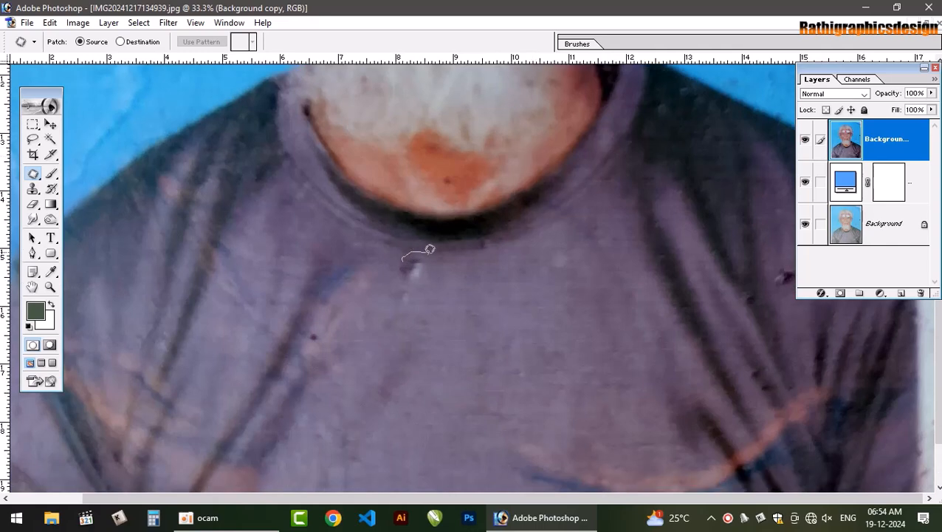
Patch out the white and dark mark below the collar and the faint blemish to its right on the shirt's chest
left_click_drag(405, 249, 429, 322)
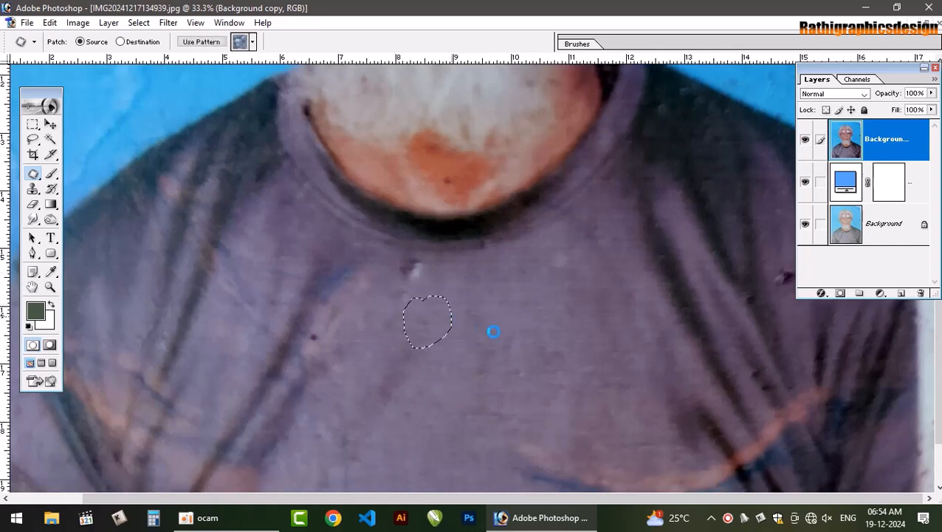
left_click(518, 337)
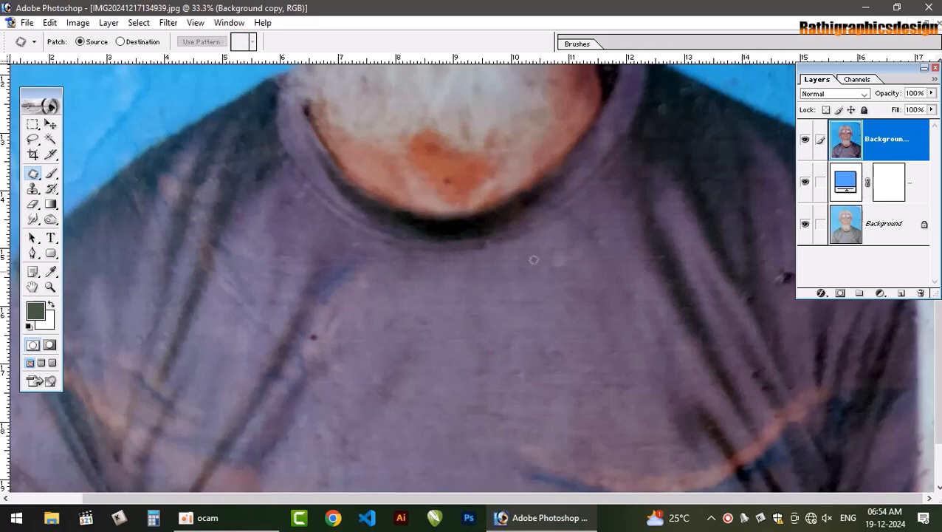
mouse_move(574, 226)
left_mouse_down()
mouse_move(545, 269)
mouse_move(543, 245)
mouse_move(522, 291)
left_mouse_up()
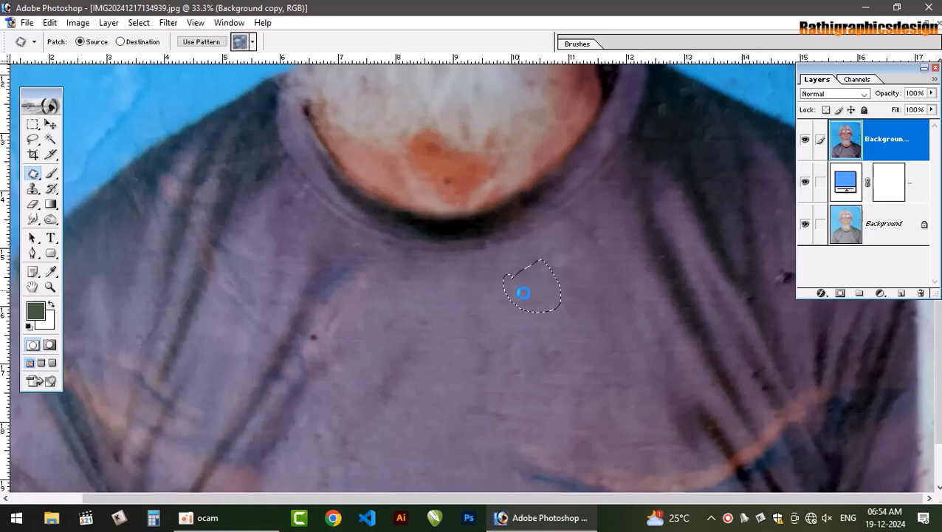
left_click(617, 273)
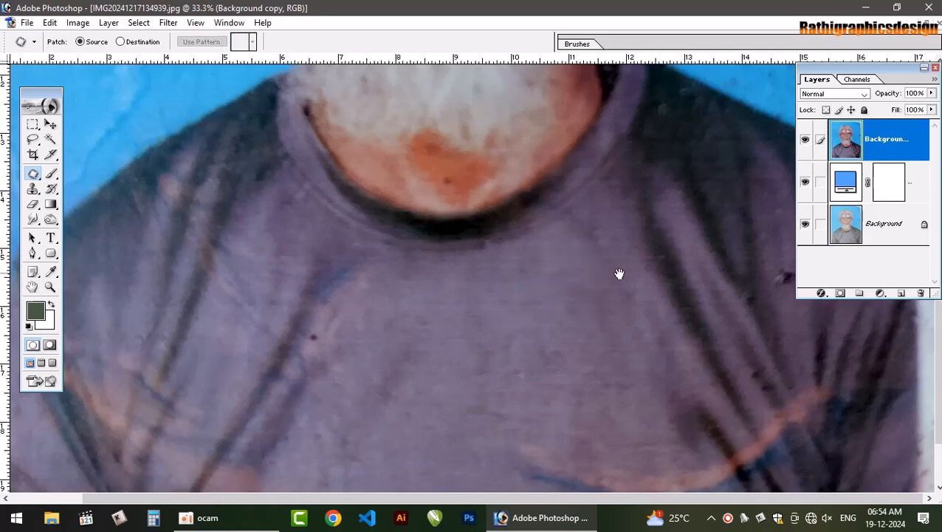
Patch out the dark spots on the shirt's left chest fold and near the right sleeve with clean fabric
left_click_drag(619, 273, 633, 192)
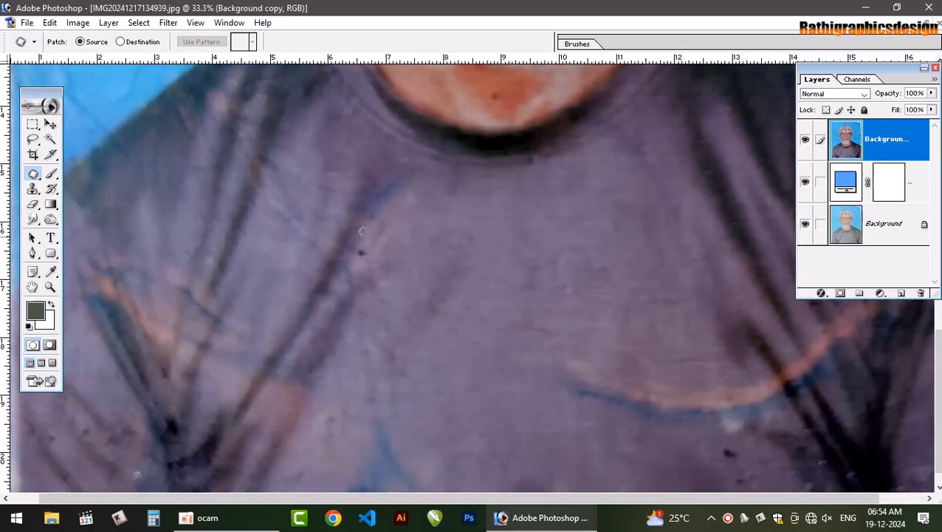
left_click_drag(361, 230, 358, 237)
left_click_drag(367, 253, 425, 255)
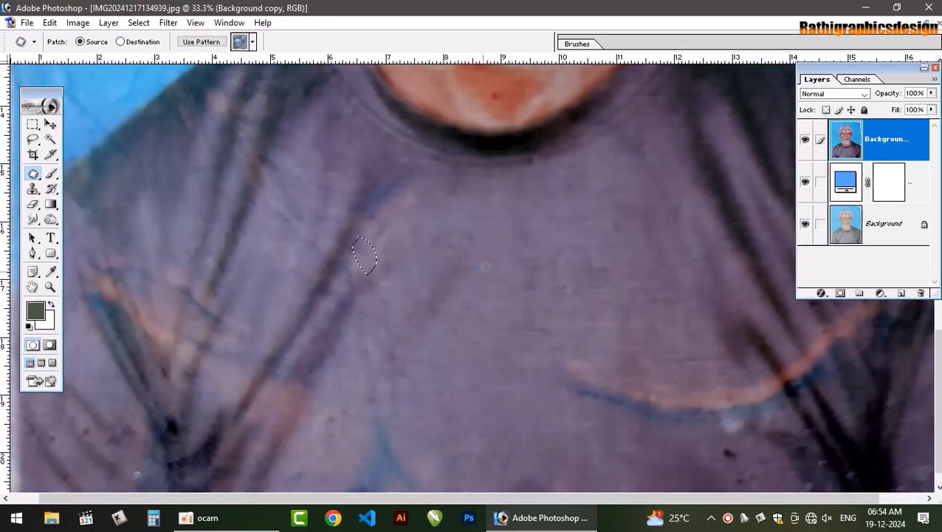
left_click(481, 269)
scroll(374, 258, "up", 5)
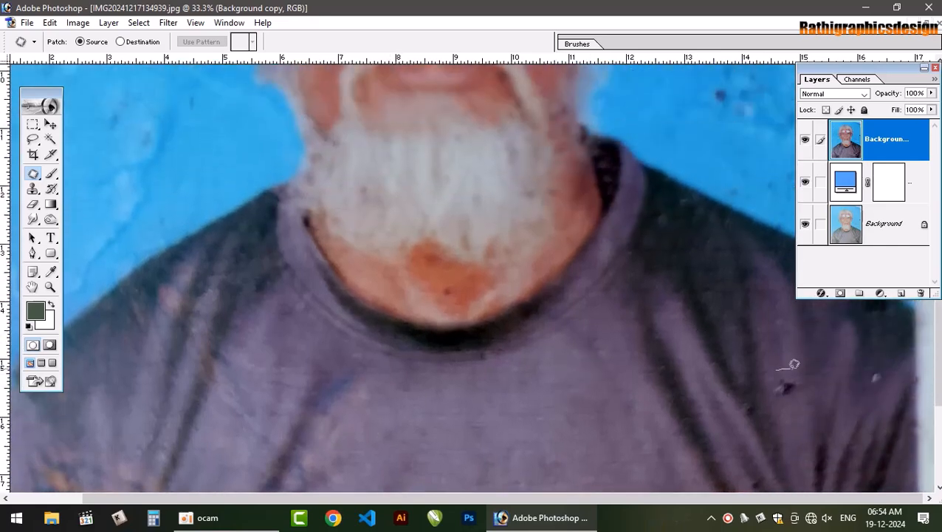
mouse_move(787, 366)
left_mouse_down()
mouse_move(778, 384)
mouse_move(810, 319)
left_mouse_up()
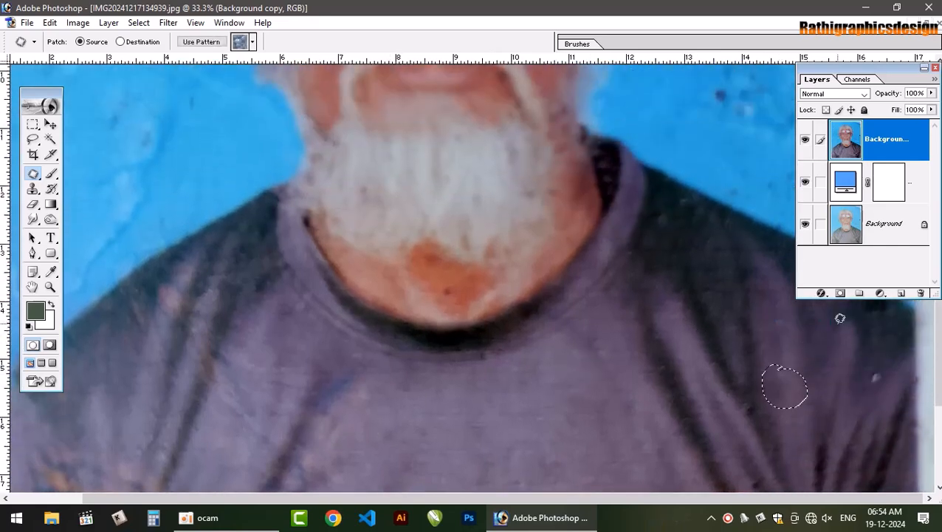
Patch out the pale spot on the sleeve and the small mark on the nearby shirt fold with clean fabric
left_click(838, 322)
mouse_move(865, 366)
left_mouse_down()
mouse_move(893, 371)
mouse_move(863, 378)
mouse_move(866, 363)
mouse_move(838, 384)
left_mouse_up()
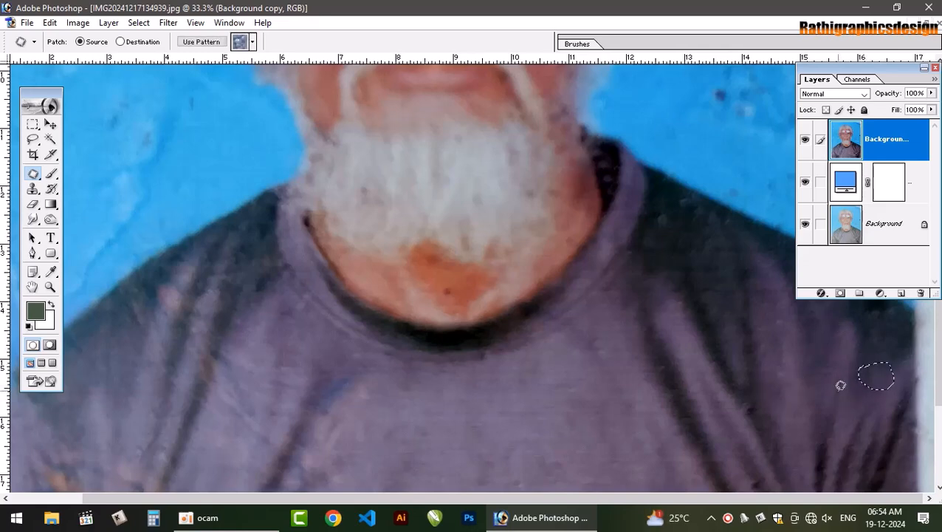
left_click(842, 395)
mouse_move(742, 393)
left_mouse_down()
mouse_move(753, 387)
mouse_move(753, 414)
mouse_move(742, 397)
mouse_move(753, 386)
left_mouse_up()
left_click_drag(753, 386, 786, 372)
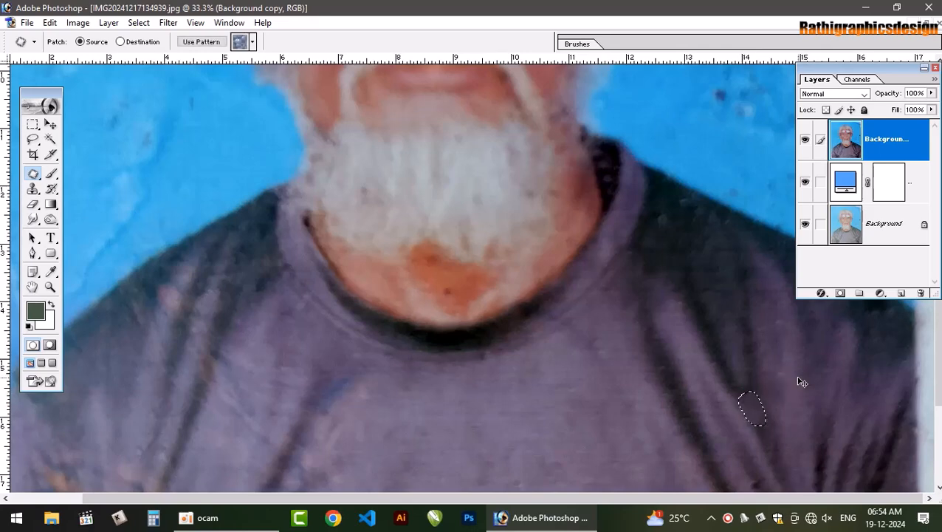
left_click(735, 411)
key("ctrl+0")
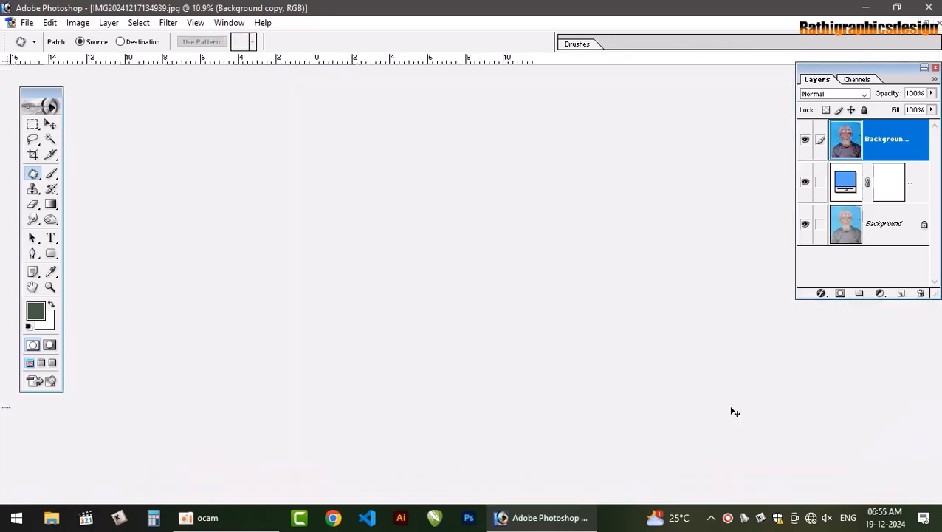
Compare the retouched portrait with the original by hiding and showing the upper layers
scroll(474, 263, "up", 2)
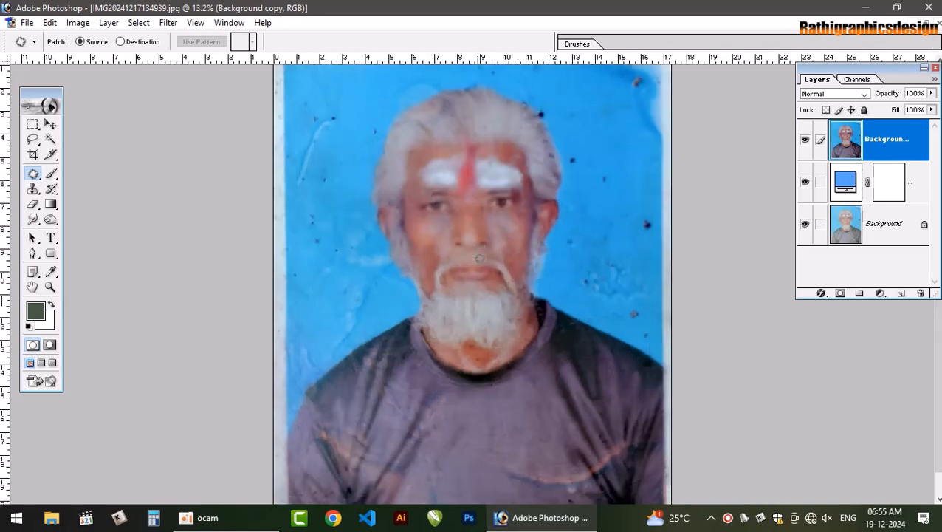
scroll(478, 269, "down", 1)
key("d")
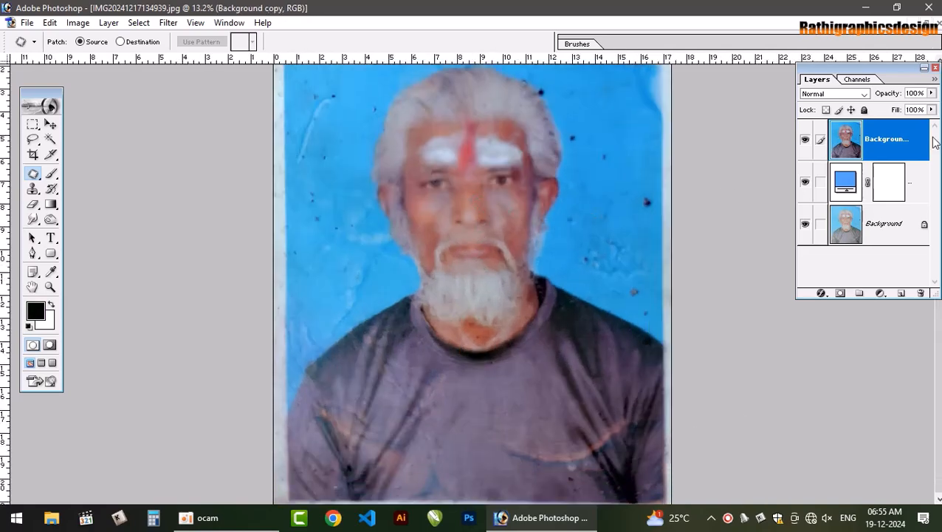
left_click(805, 181)
left_click(805, 140)
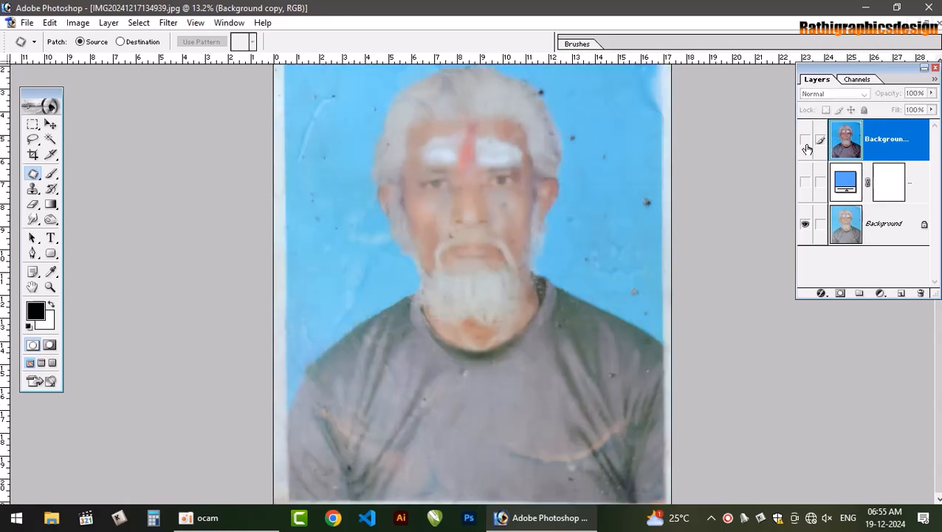
left_click(805, 142)
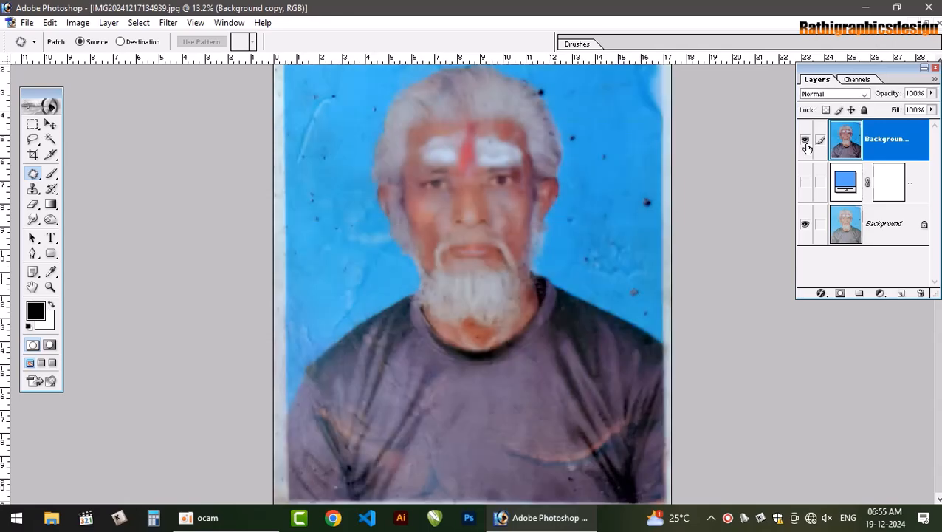
left_click(805, 140)
left_click(805, 140)
left_click(806, 140)
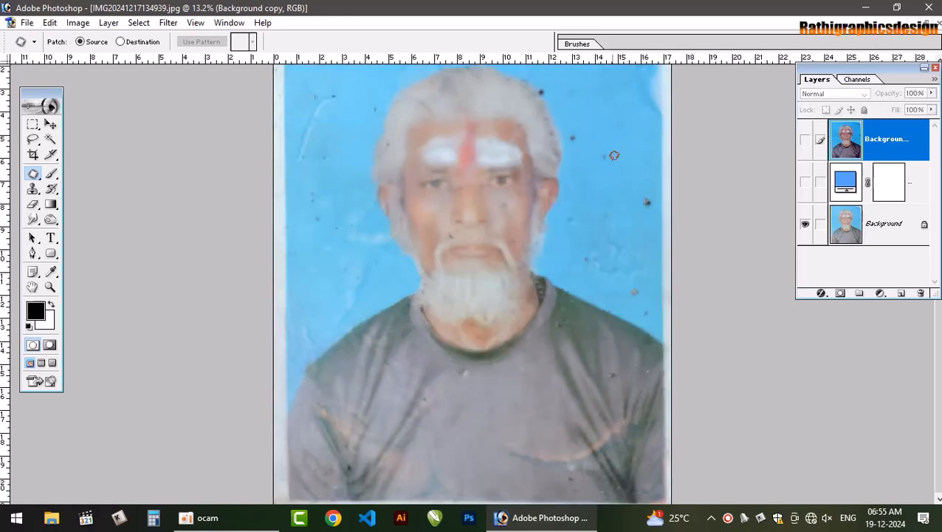
left_click(807, 183)
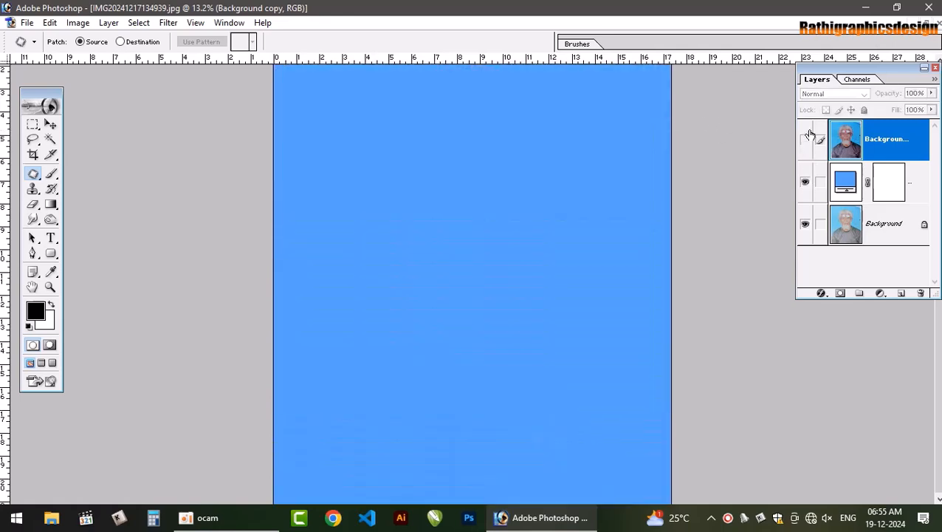
left_click(805, 140)
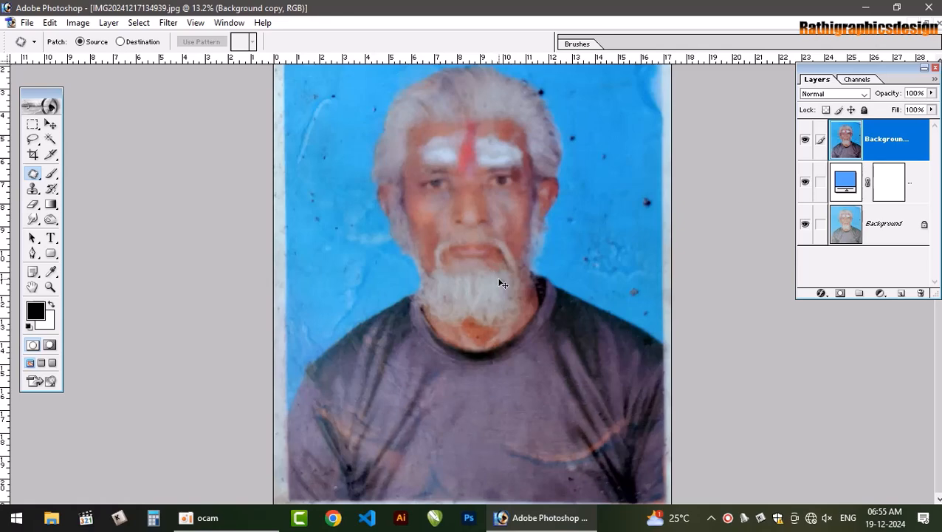
Sharpen the retouched portrait layer with the Unsharp Mask filter
key("ctrl+plus")
key("ctrl+plus")
key("ctrl+minus")
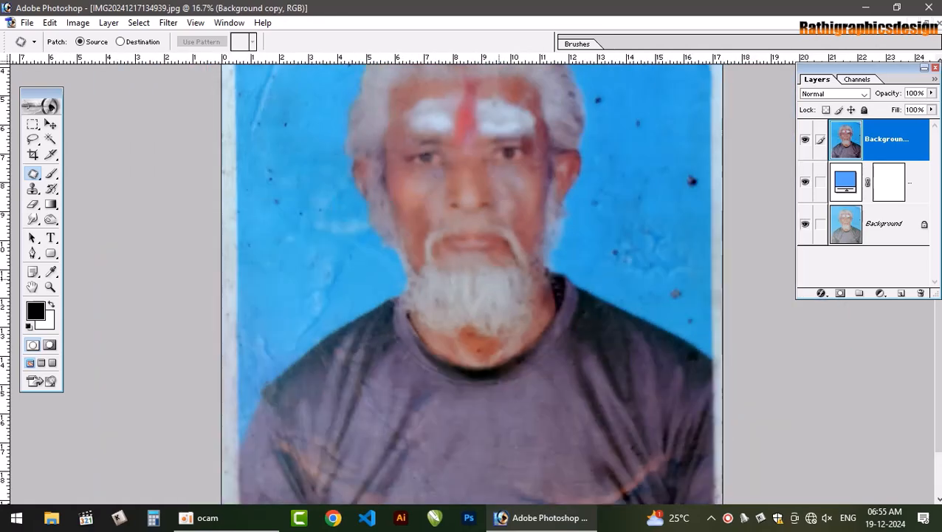
key("ctrl+minus")
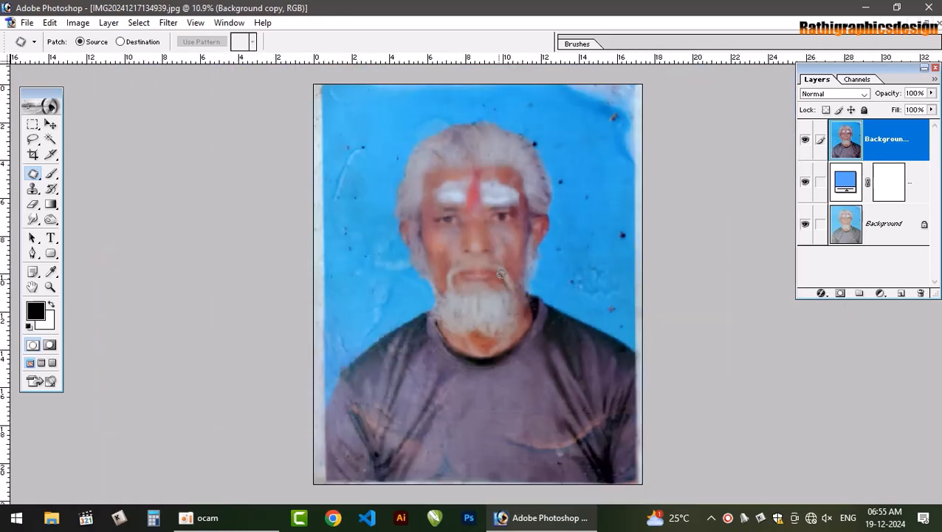
key("alt+t")
key("s")
key("Return")
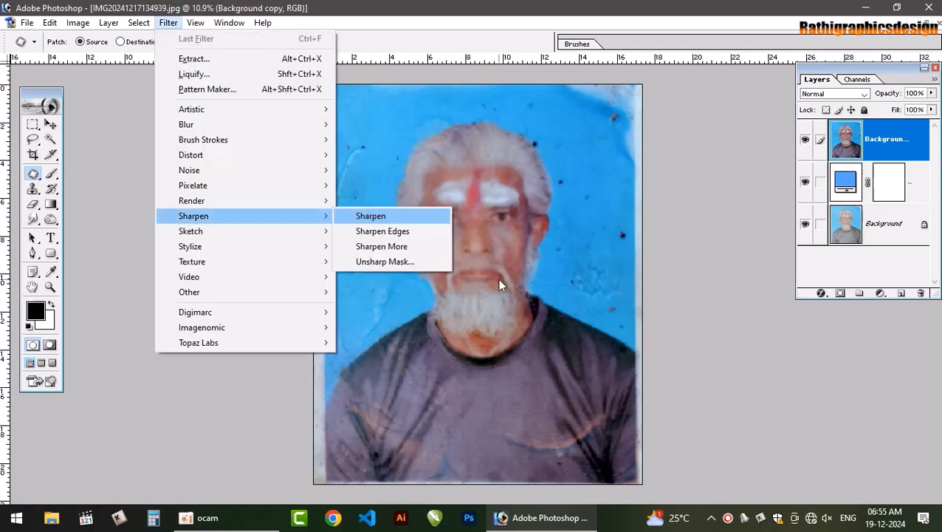
key("Up")
key("Return")
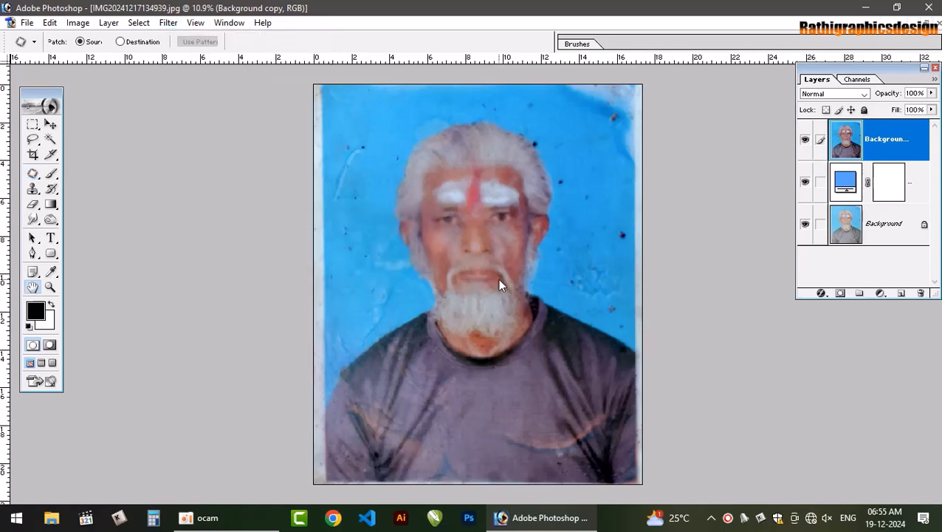
left_click_drag(466, 127, 460, 301)
left_click(544, 325)
key("j")
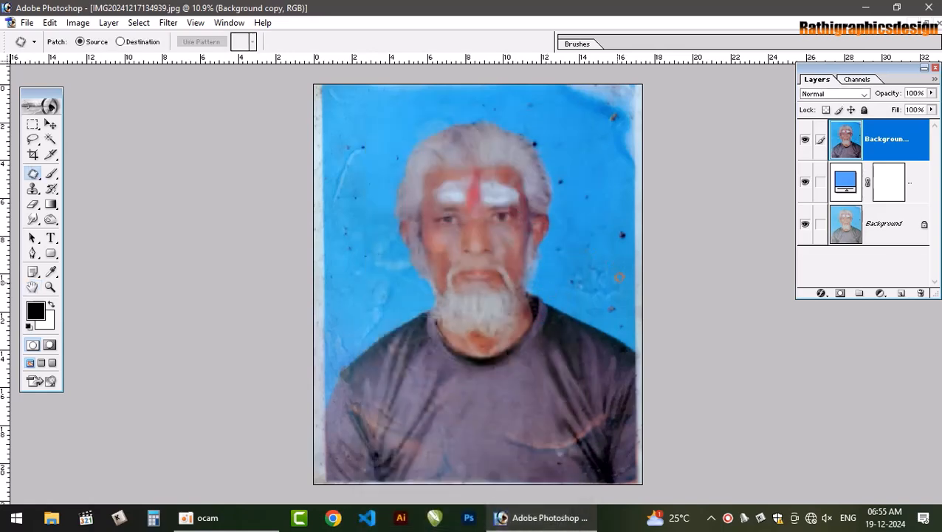
Sharpen the portrait layer a second time with Unsharp Mask at 200% amount and a 1.0 pixel radius
key("v")
key("alt+t")
key("s")
key("Return")
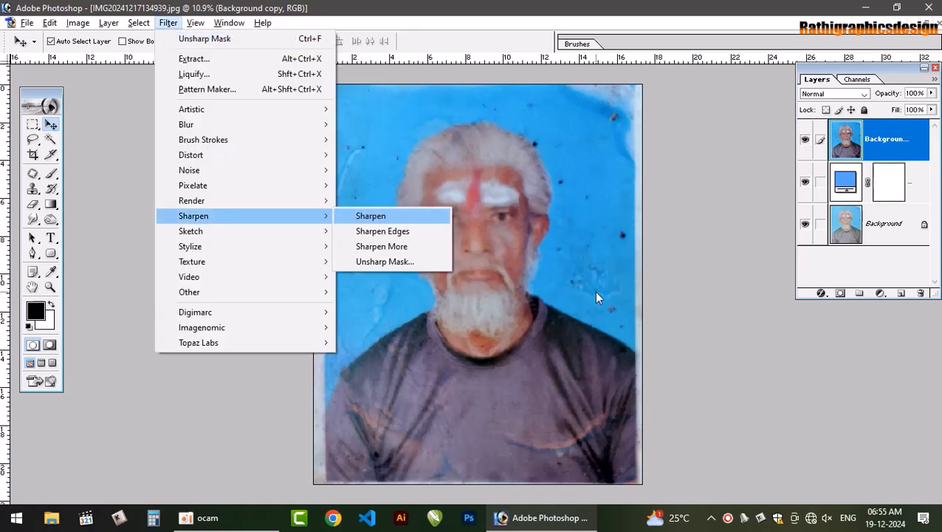
key("Up")
key("Return")
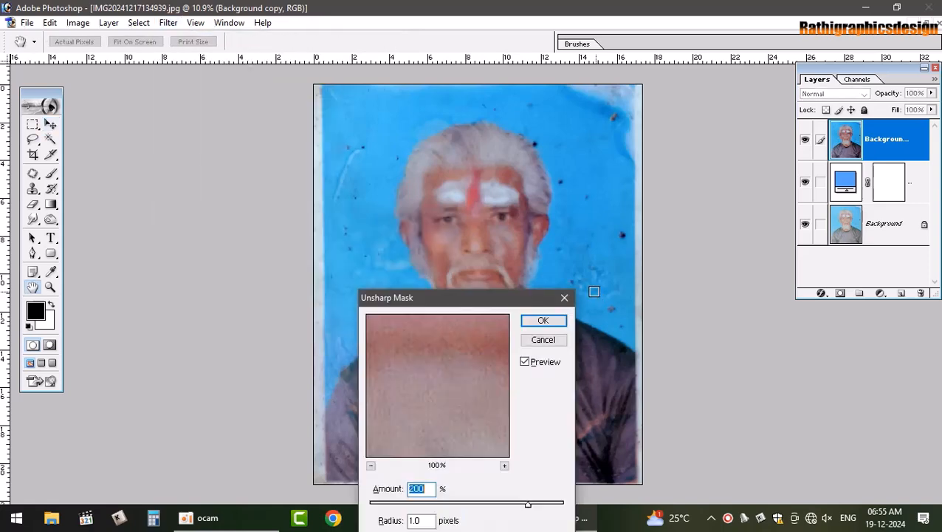
key("Return")
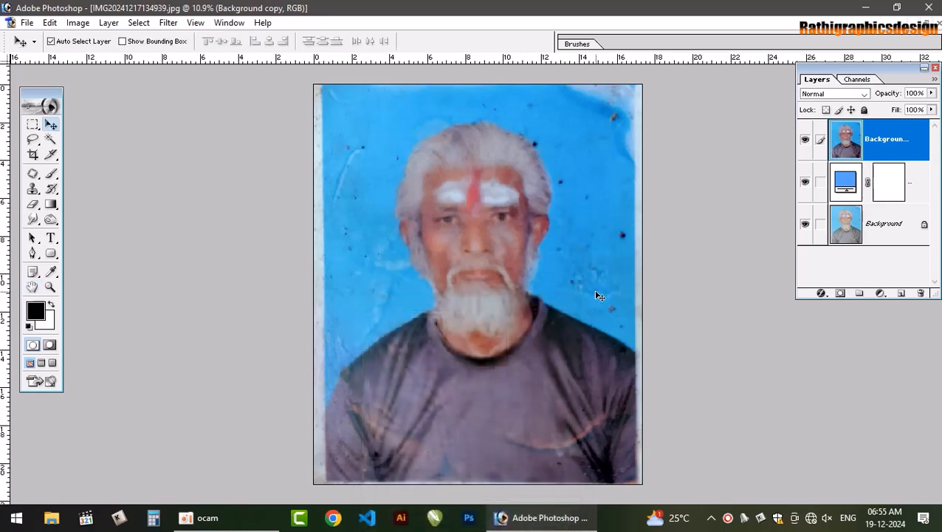
key("ctrl+m")
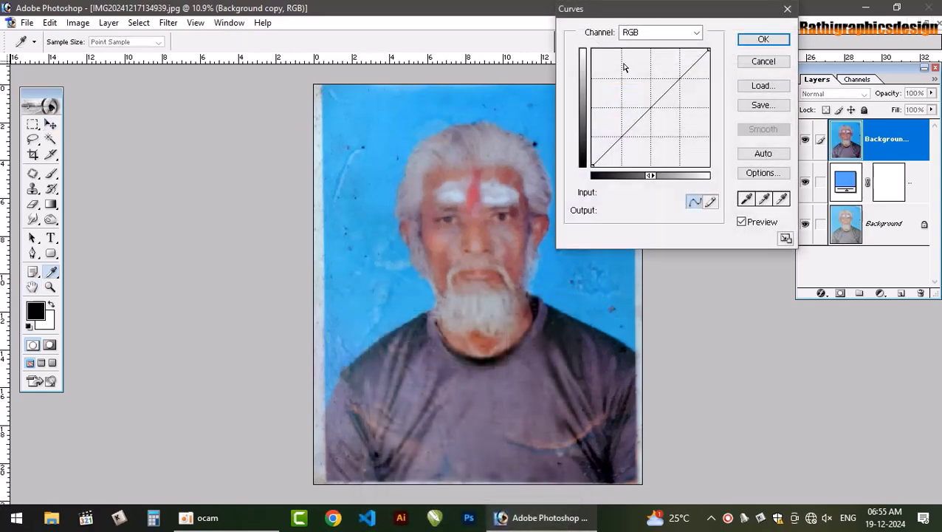
left_click(651, 33)
left_click(765, 62)
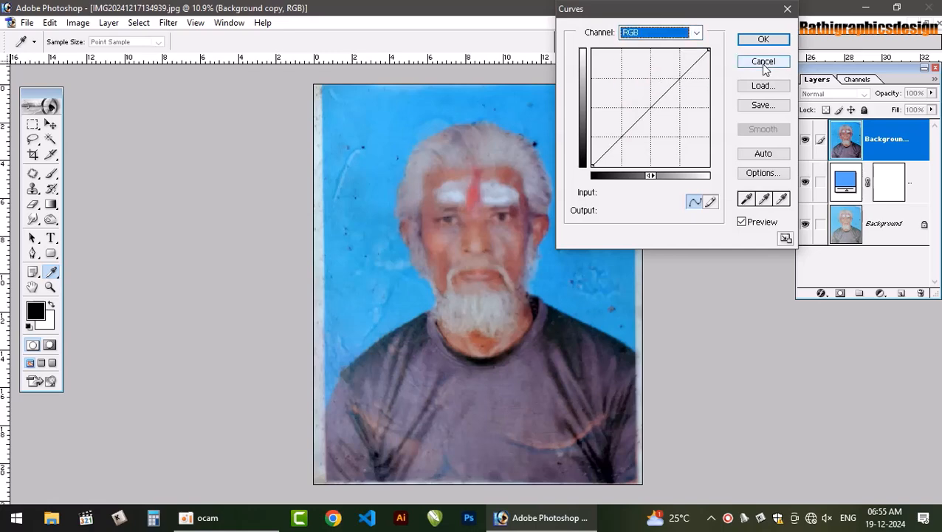
left_click(765, 61)
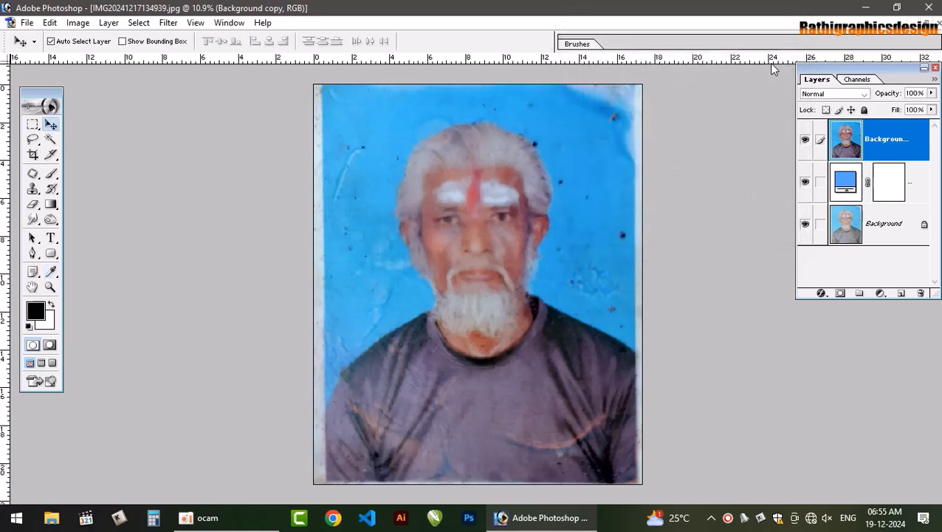
Raise the Red channel's midtones with Curves, mapping input 116 to output 149
key("ctrl+m")
left_click(697, 33)
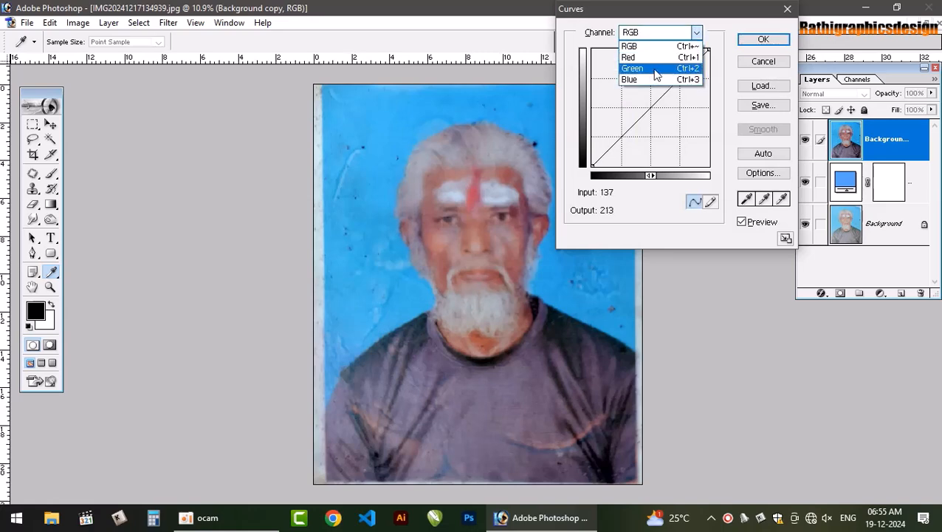
left_click(635, 57)
left_click(645, 97)
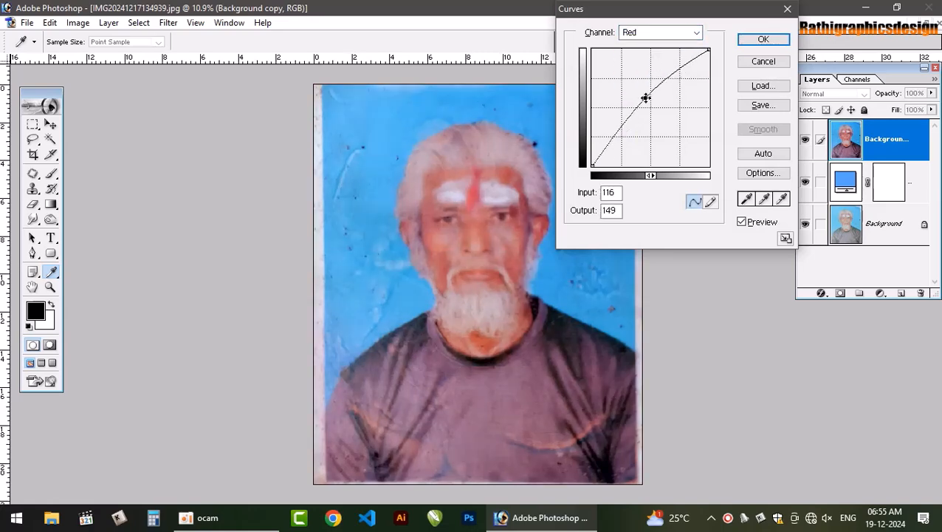
Lift the Green channel's midtones slightly and apply the Curves adjustment
left_click(672, 33)
left_click(650, 70)
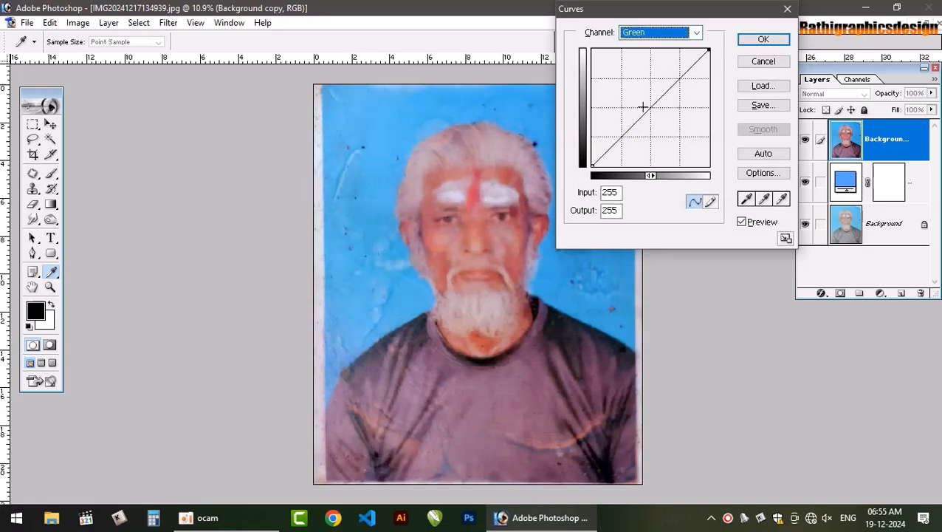
left_click(646, 99)
left_click_drag(645, 98, 648, 101)
key("Return")
key("v")
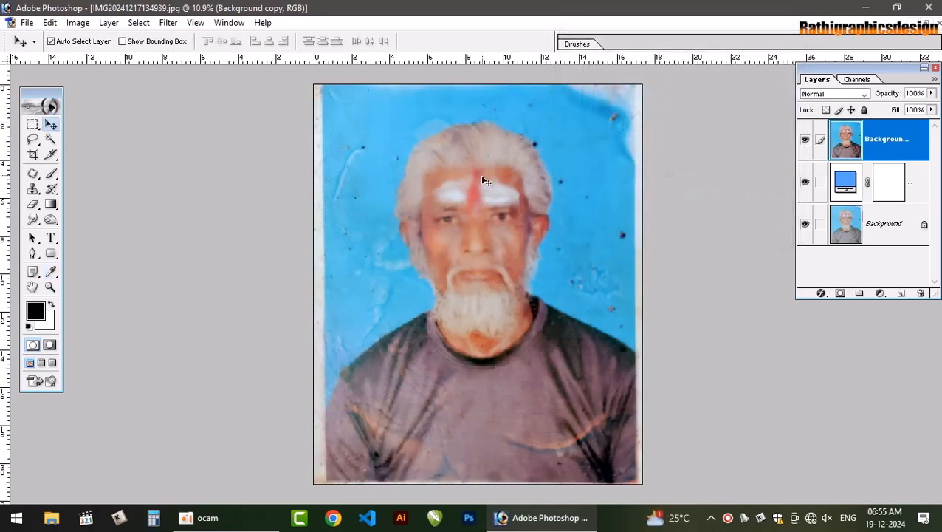
Set the brightness to +8 in a Brightness/Contrast adjustment of the portrait layer
scroll(381, 282, "up", 2)
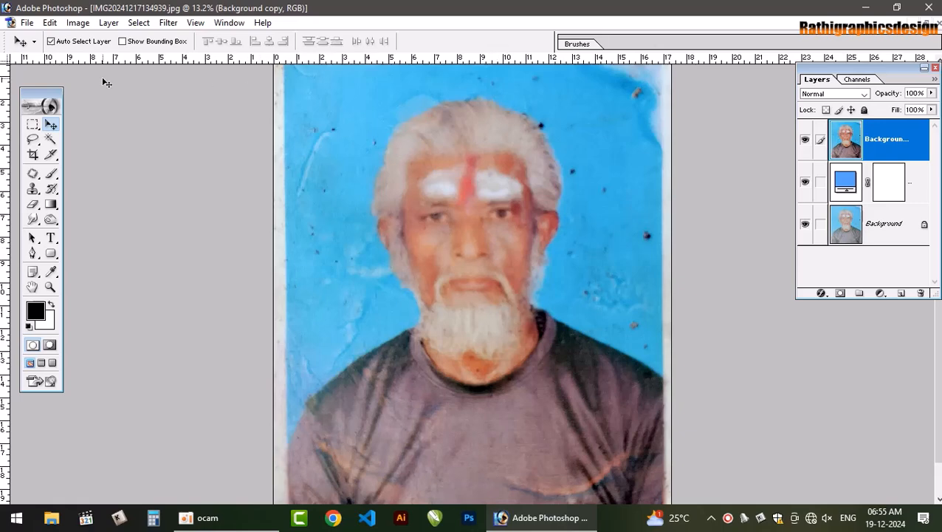
left_click(79, 24)
mouse_move(130, 59)
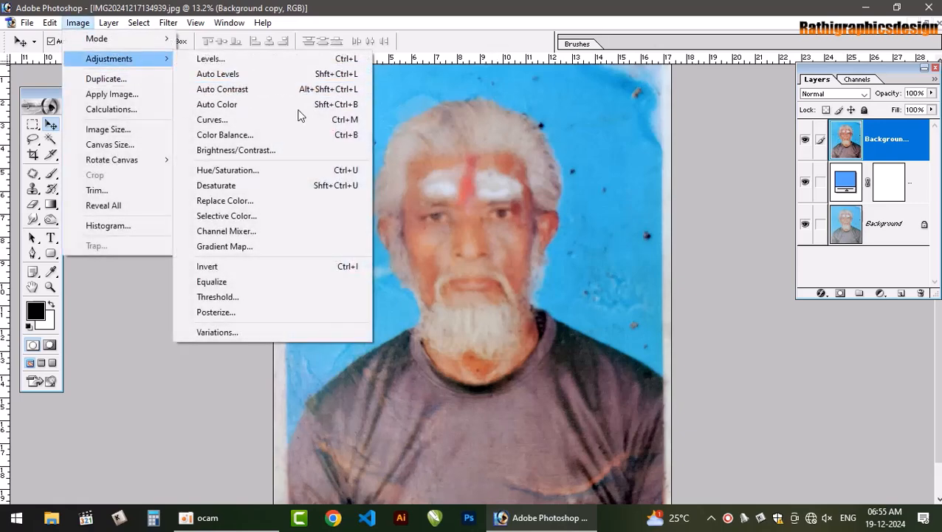
left_click(287, 155)
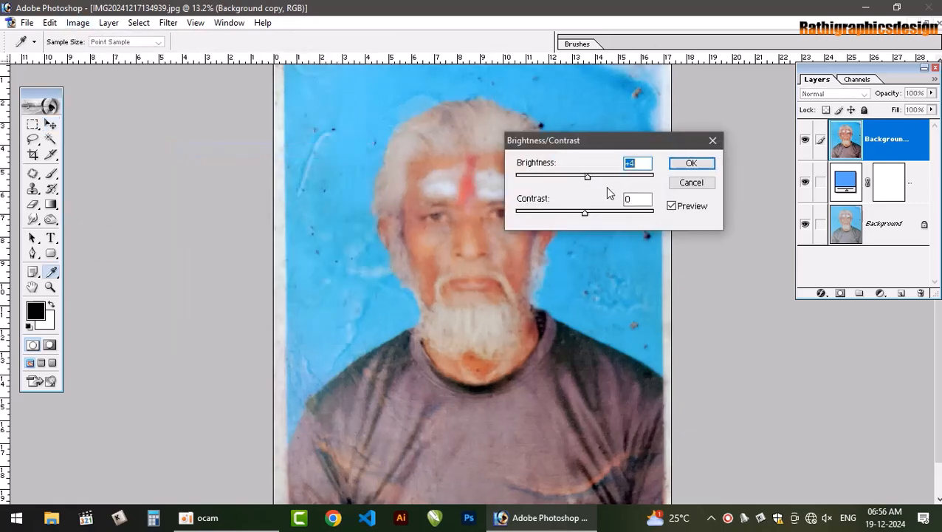
key("Up")
key("Up")
key("Up")
key("Up")
Set the contrast to +21 and apply the Brightness/Contrast adjustment
key("Tab")
key("Up")
key("Up")
key("Up")
key("Up")
key("Up")
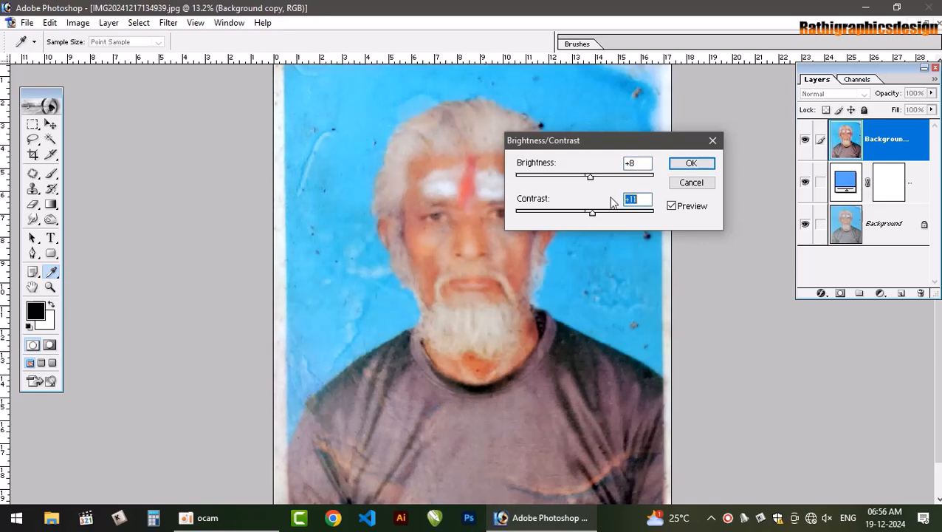
key("Up")
key("Up")
key("Up")
key("Up")
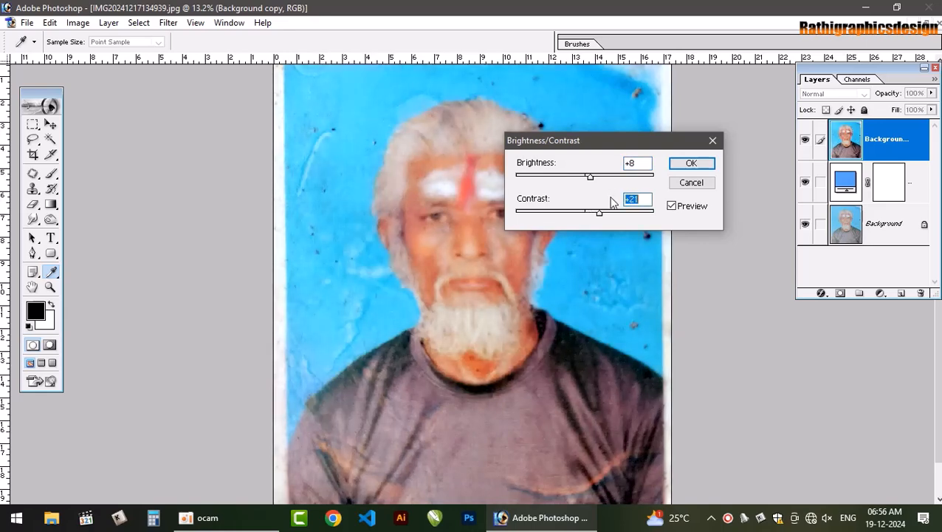
key("Return")
key("v")
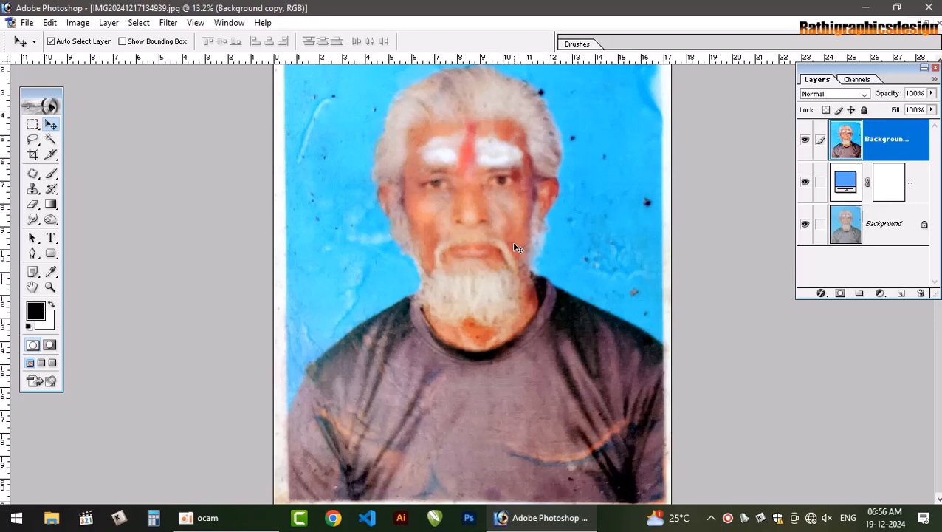
key("alt+t")
key("t")
key("t")
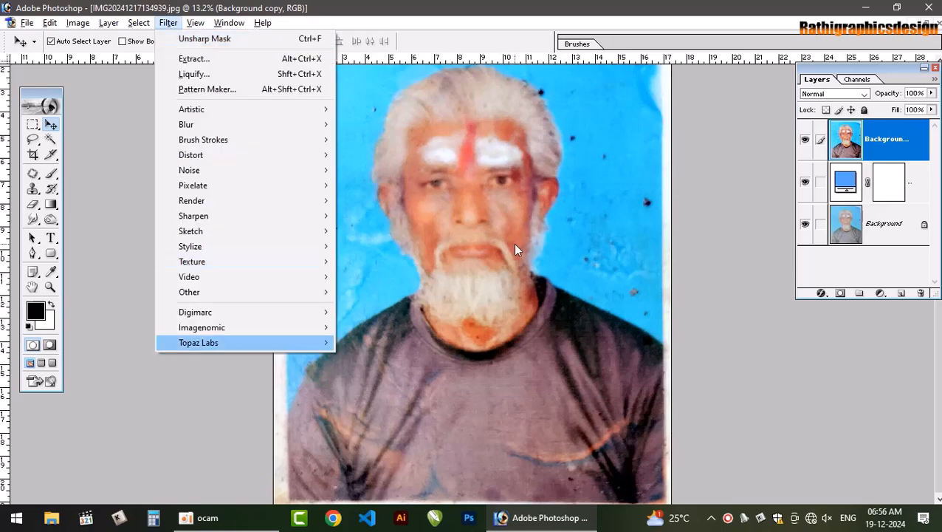
key("Escape")
Open the Topaz DeNoise 5 filter for the portrait layer and fit the whole photo in its preview
key("alt+t")
key("t")
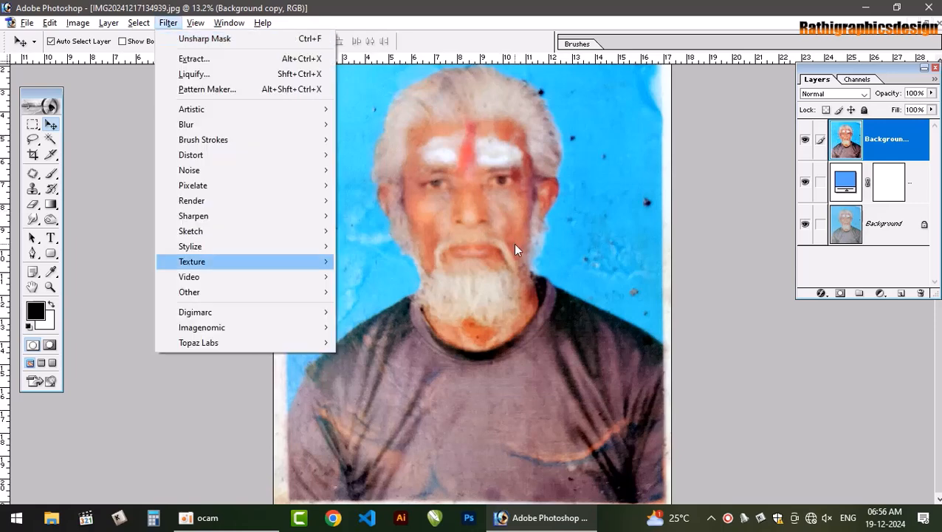
key("t")
key("Right")
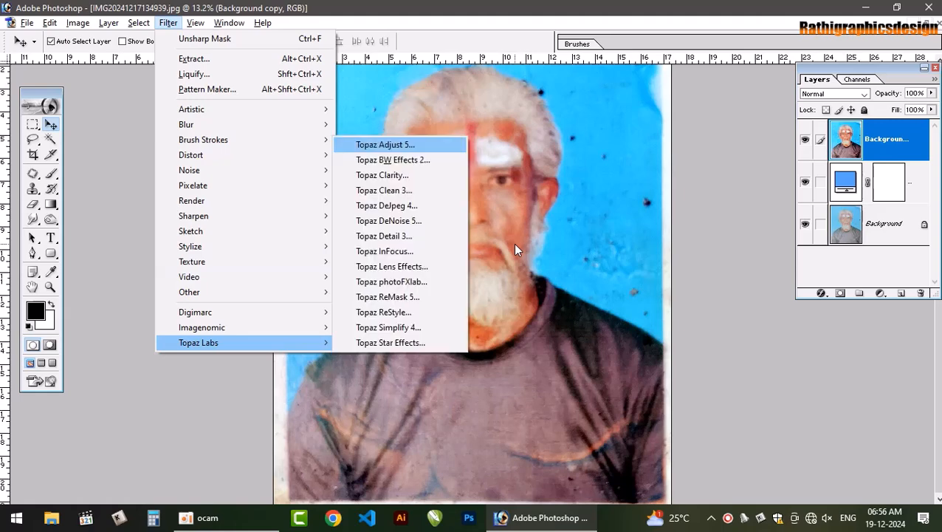
key("Down")
key("Down")
key("Down")
key("Down")
key("Down")
key("Return")
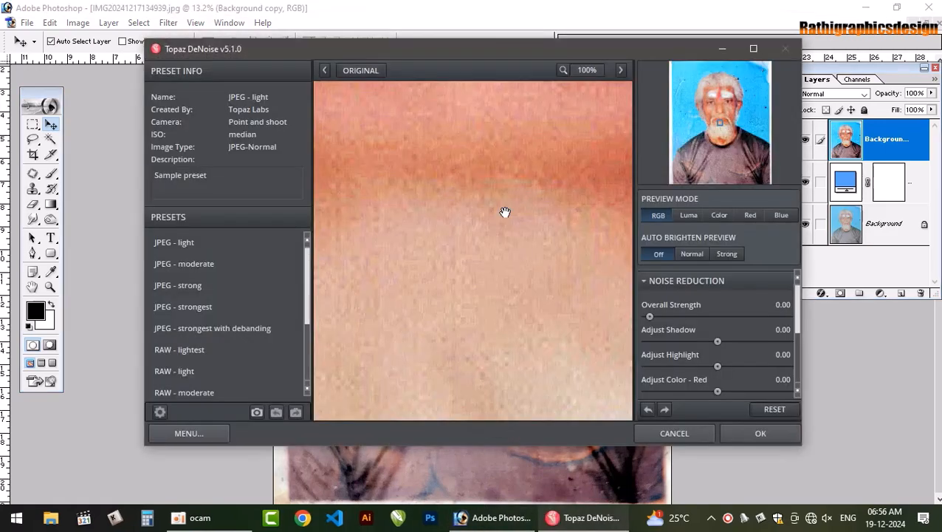
left_click_drag(505, 211, 499, 314)
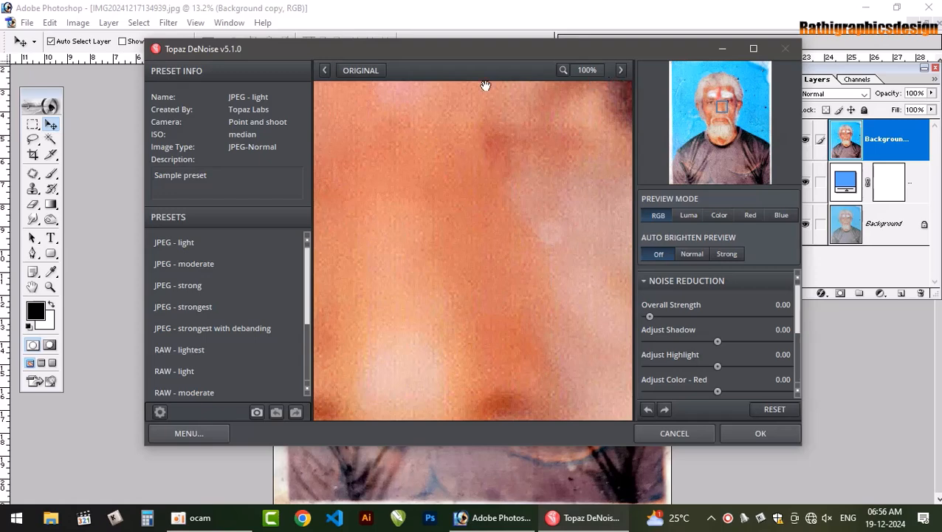
left_click(586, 71)
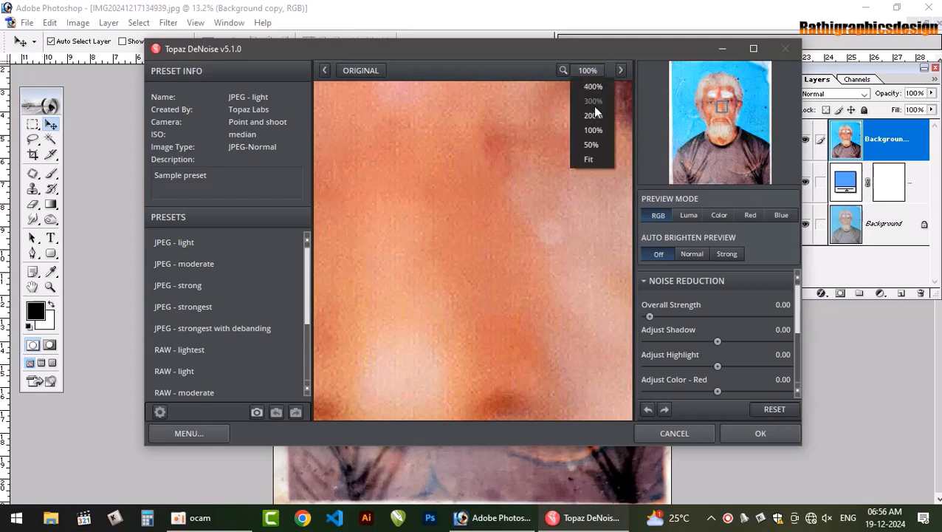
left_click(591, 156)
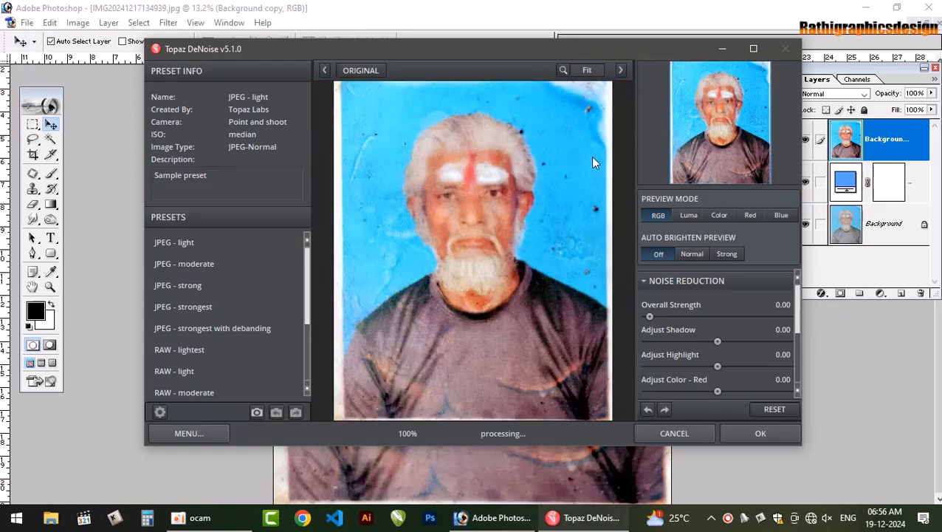
Set the overall noise reduction strength to 0.46 and apply the DeNoise filter
left_click_drag(647, 316, 658, 316)
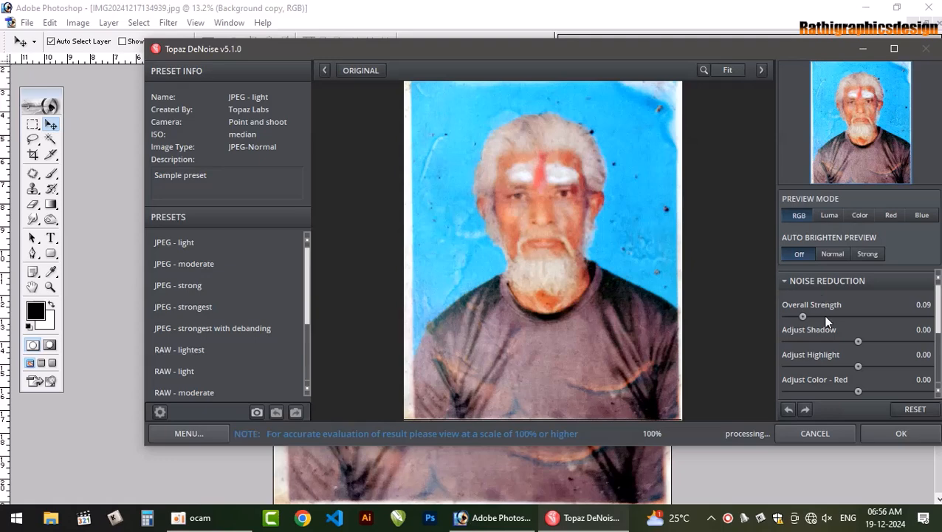
left_click_drag(803, 316, 824, 318)
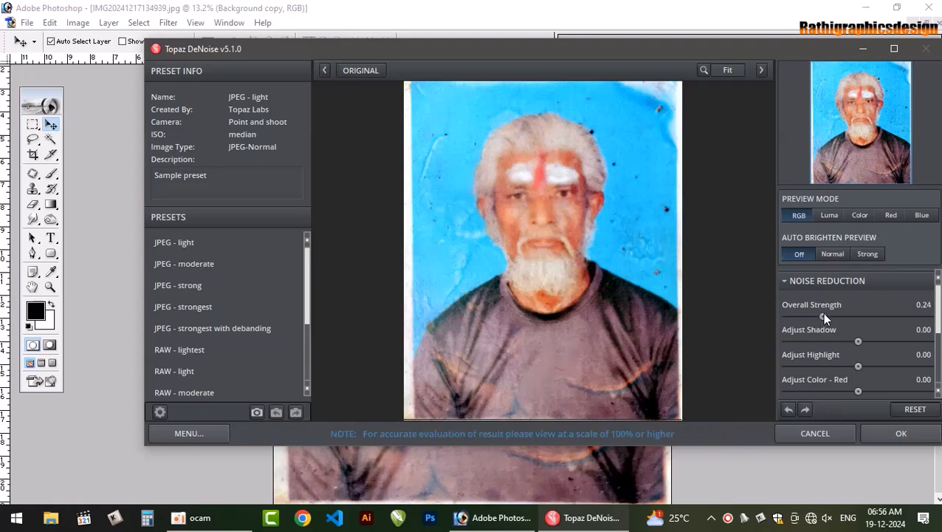
left_click_drag(821, 316, 851, 313)
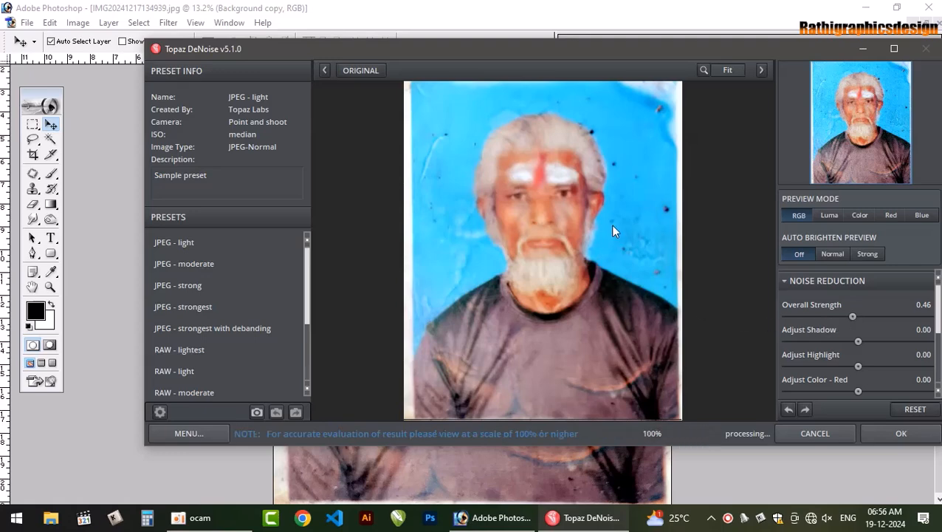
left_click(901, 433)
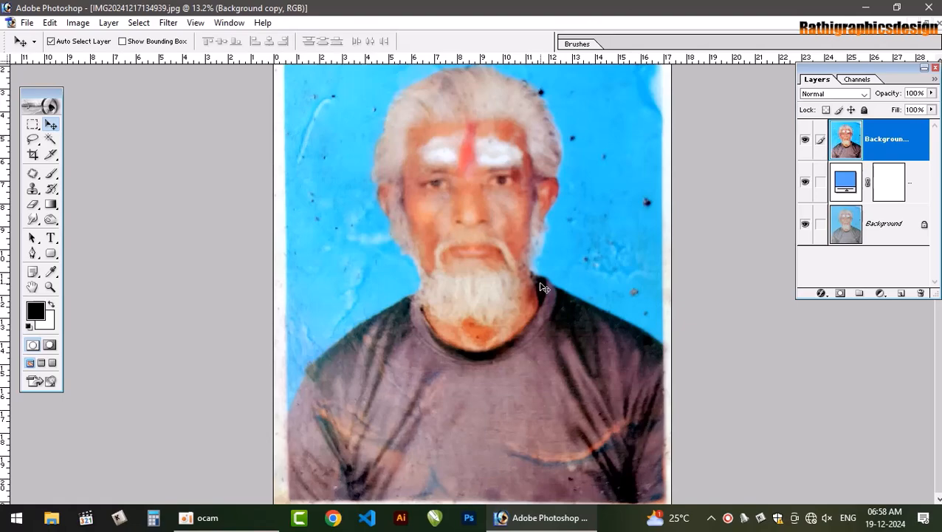
Start a Pen path at the sleeve on the photo's left side and trace along the shoulder to the collar
key("ctrl+plus")
key("ctrl+plus")
key("ctrl+plus")
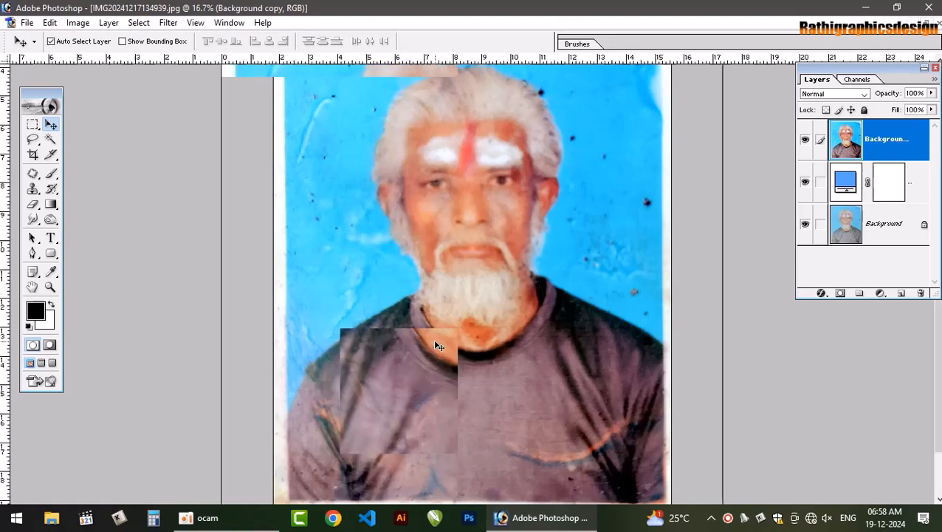
left_click_drag(436, 339, 595, 225)
left_click_drag(487, 298, 517, 211)
left_click_drag(371, 289, 379, 378)
key("p")
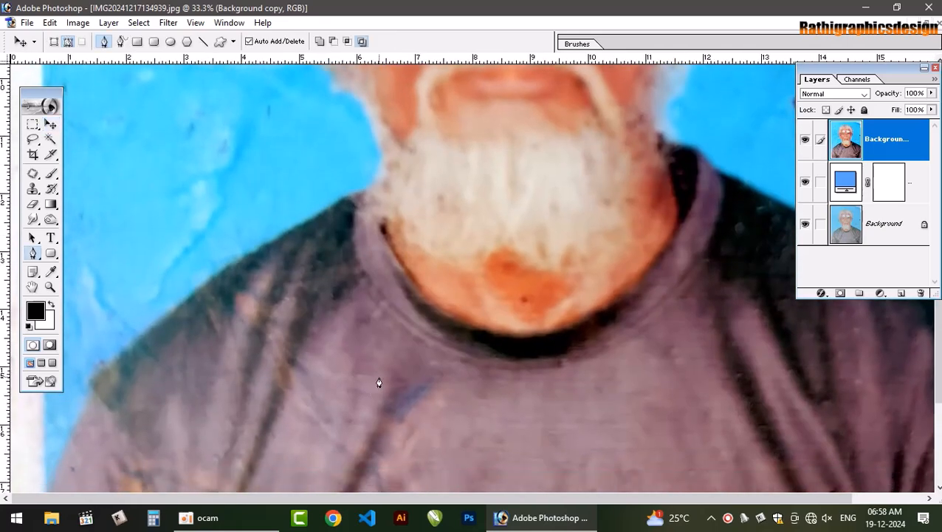
left_click(53, 487)
mouse_move(111, 368)
left_mouse_down()
mouse_move(129, 346)
mouse_move(116, 358)
left_mouse_up()
key("ctrl+z")
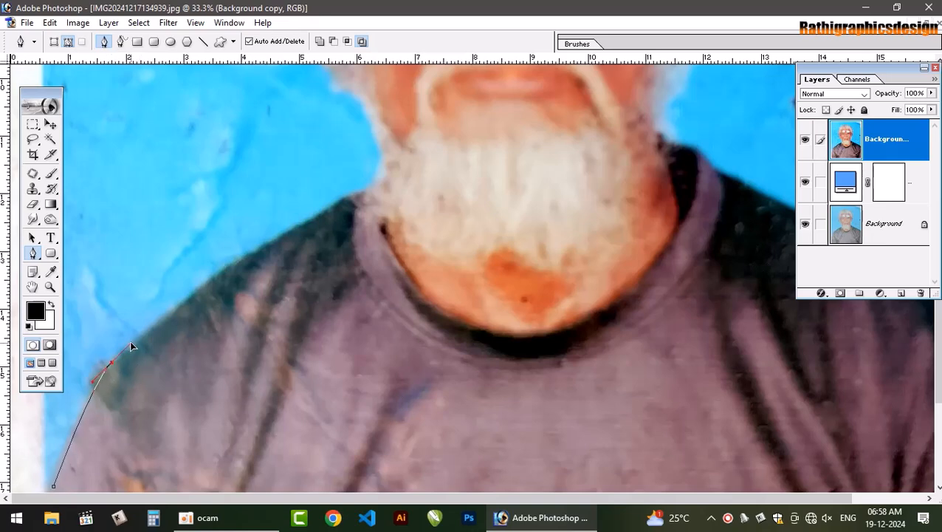
key("ctrl+z")
left_click_drag(108, 375, 131, 355)
left_click_drag(233, 272, 279, 242)
left_click_drag(357, 194, 374, 190)
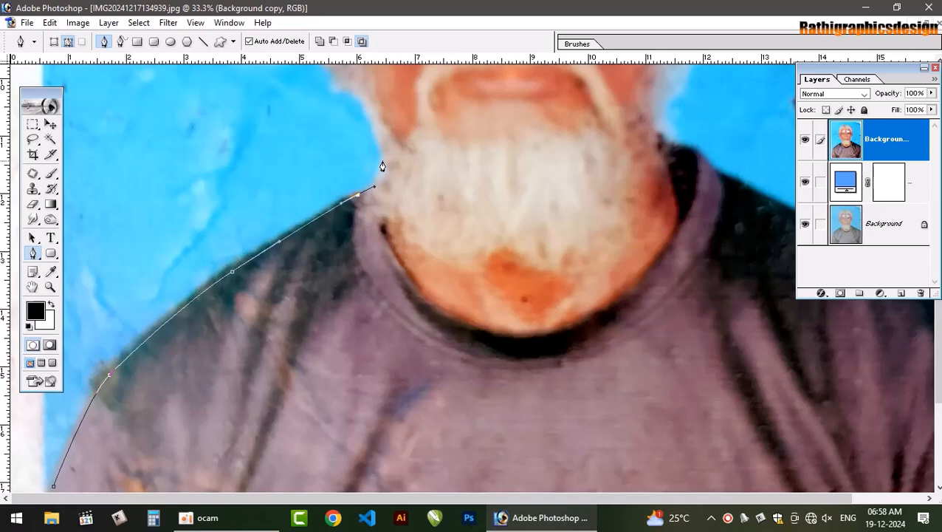
Continue the Pen path from the collar up along the beard and jaw on the photo's left side
left_click(384, 160)
scroll(393, 202, "up", 5)
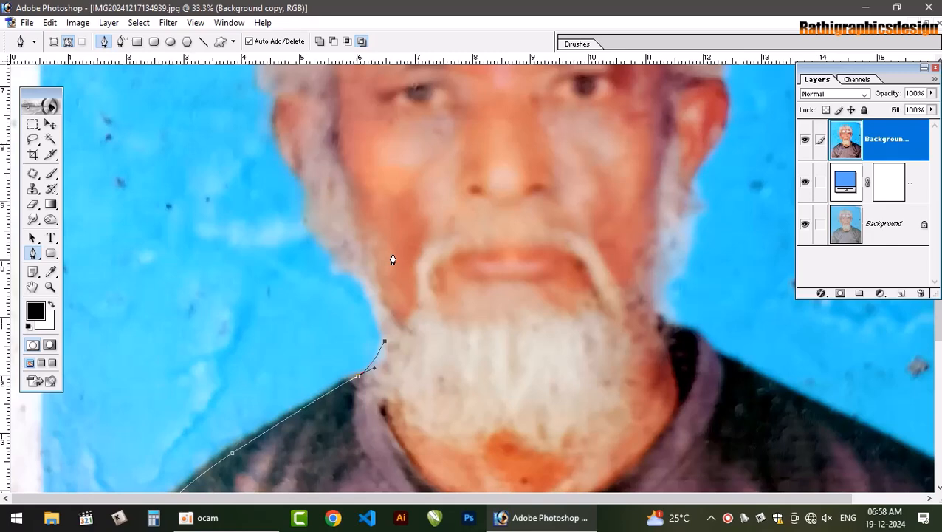
left_click_drag(364, 288, 362, 259)
left_click(365, 284, "alt")
left_click(354, 269)
left_click(338, 270)
left_click(309, 212)
left_click_drag(301, 172, 288, 159)
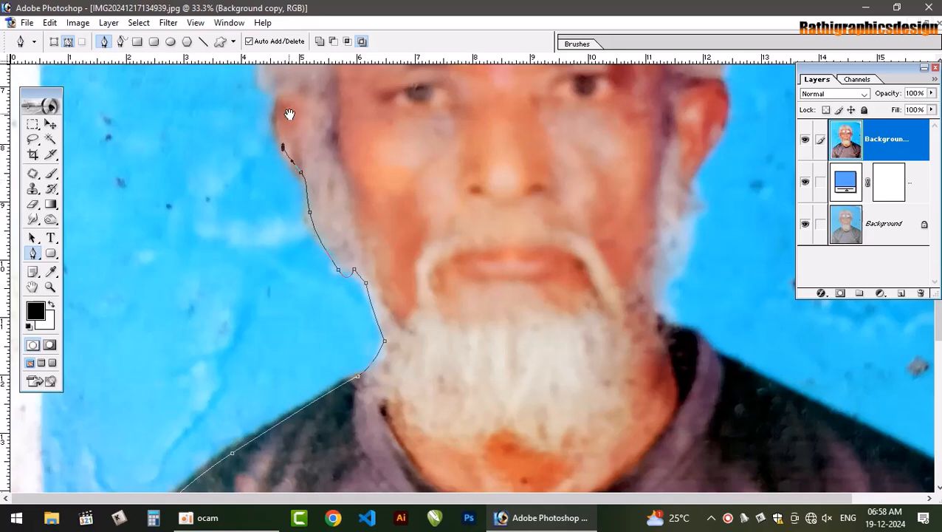
scroll(290, 116, "up", 2)
key("ctrl+alt+z")
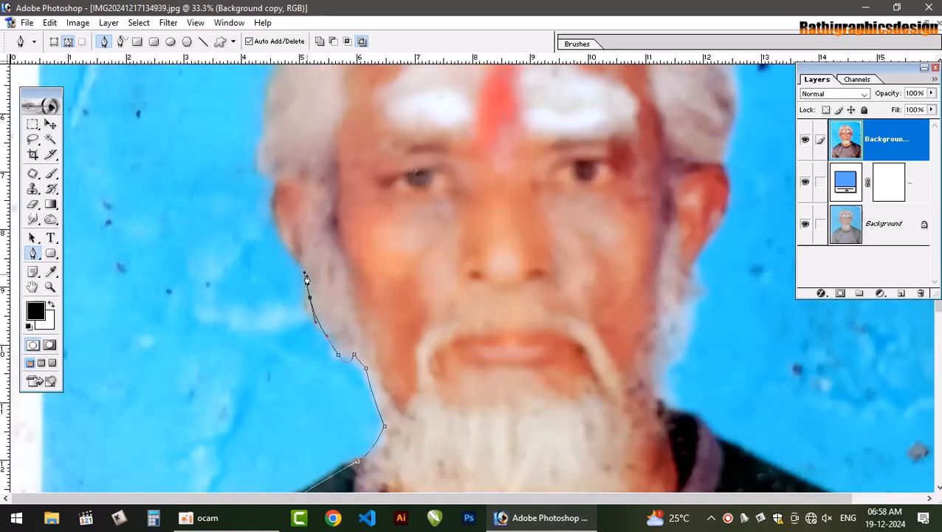
key("ctrl+alt+z")
left_click(314, 260)
left_click(321, 226)
key("ctrl+alt+z")
key("ctrl+alt+z")
Trace the sideburn and ear on the photo's left side up to where the hair begins
left_click_drag(304, 300, 303, 264)
left_click(299, 258)
left_click_drag(277, 209, 276, 185)
left_click(278, 175)
left_click(267, 155)
Continue the path with curved segments up the left side of the hair and over the crown
scroll(270, 151, "up", 5)
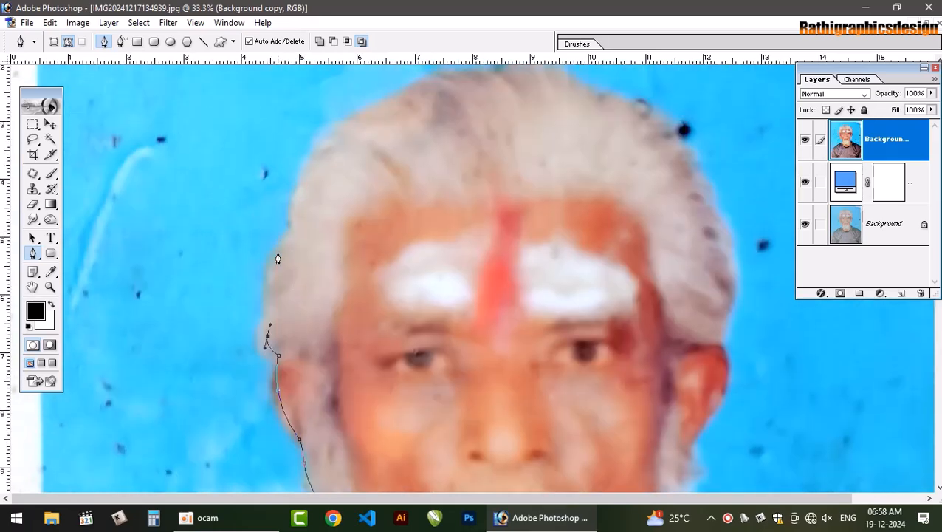
left_click_drag(274, 260, 290, 213)
left_click_drag(318, 146, 338, 125)
left_click_drag(403, 88, 428, 80)
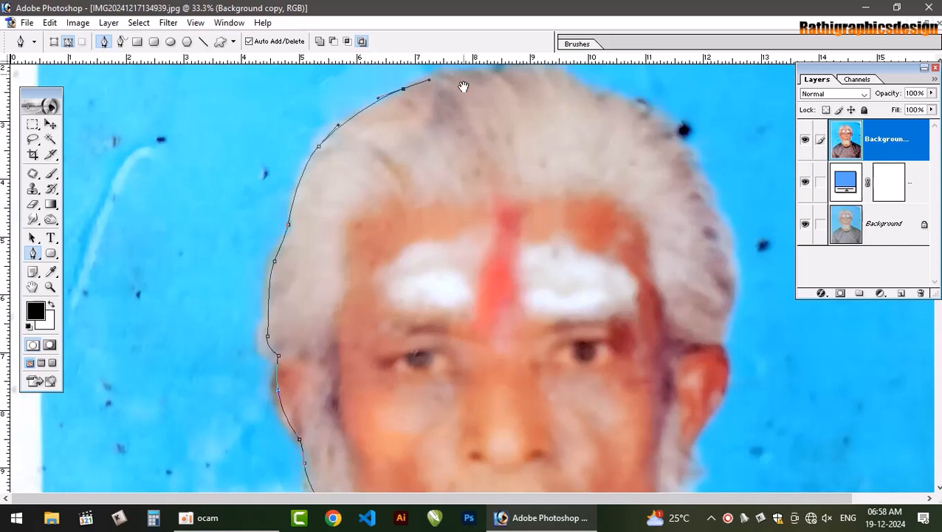
scroll(463, 84, "up", 3)
scroll(463, 84, "right", 2)
left_click_drag(448, 181, 458, 180)
left_click_drag(515, 195, 556, 211)
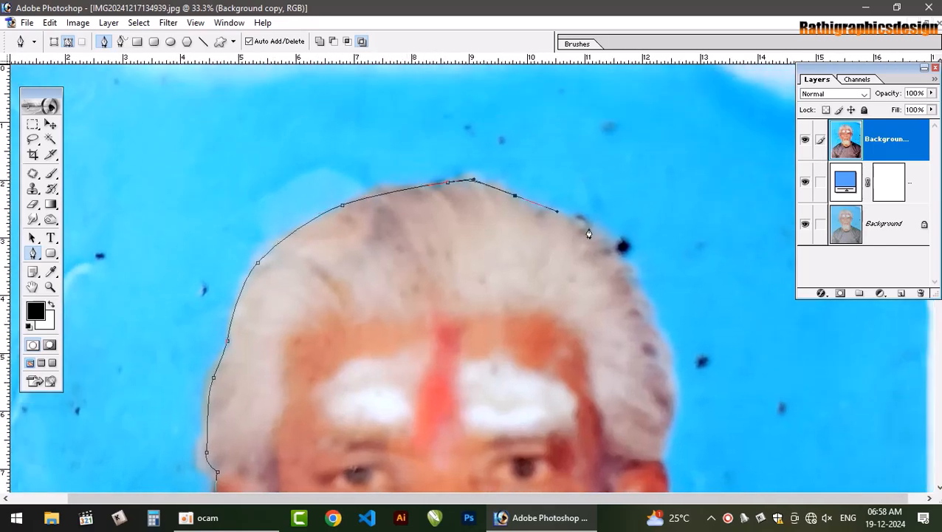
Trace the hair on the photo's right side from the crown down to the top of the ear
left_click_drag(602, 243, 620, 271)
left_click_drag(665, 345, 677, 389)
left_click_drag(530, 319, 515, 116)
left_click_drag(655, 210, 635, 268)
Outline the ear and sideburn on the photo's right side with the path, down to the beard's edge
scroll(650, 236, "down", 3)
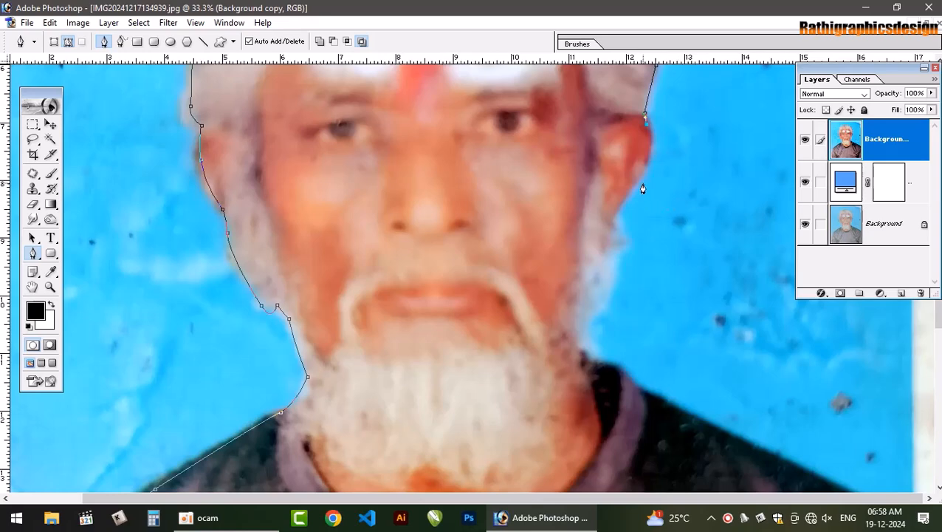
left_click_drag(612, 224, 533, 296)
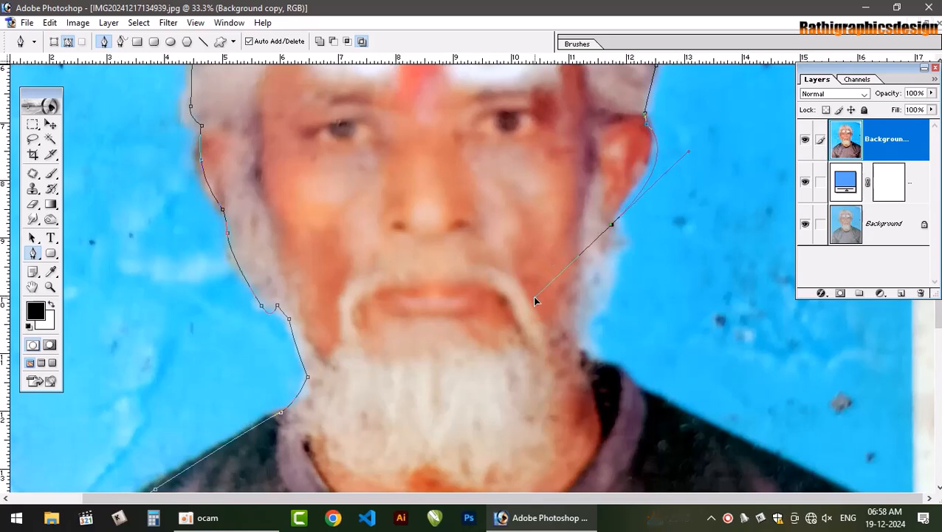
key("ctrl+z")
left_click(636, 184)
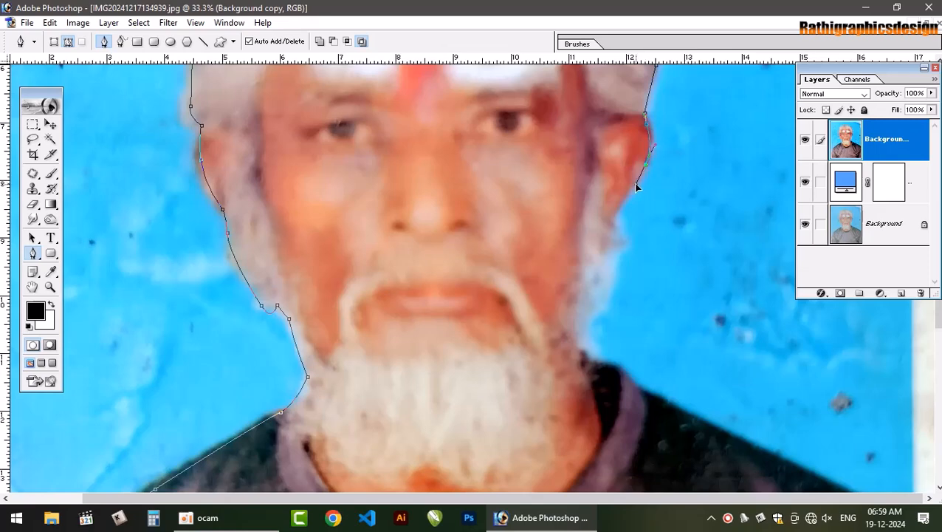
left_click(612, 219)
left_click(619, 243)
left_click(611, 278)
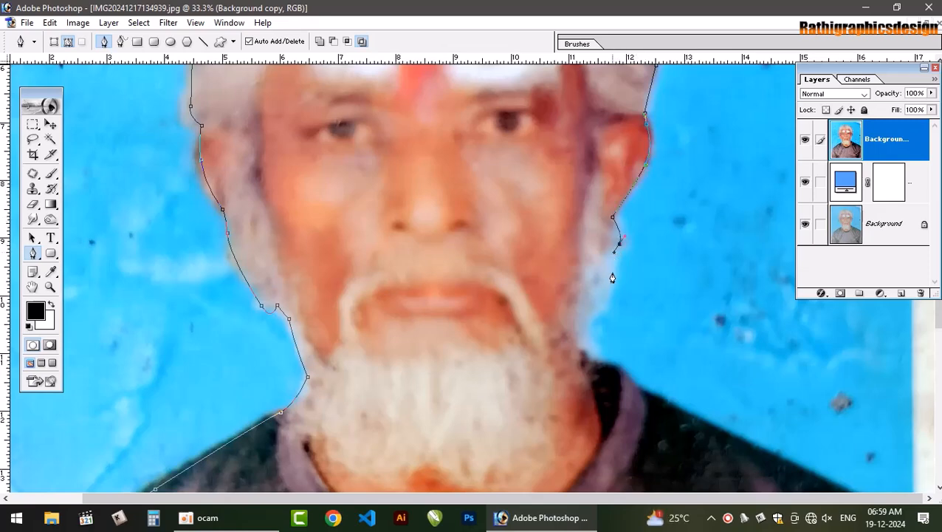
left_click(593, 318)
left_click(573, 327)
Trace the neck, collar and shoulder on the photo's right side out to the image edge
scroll(591, 353, "down", 3)
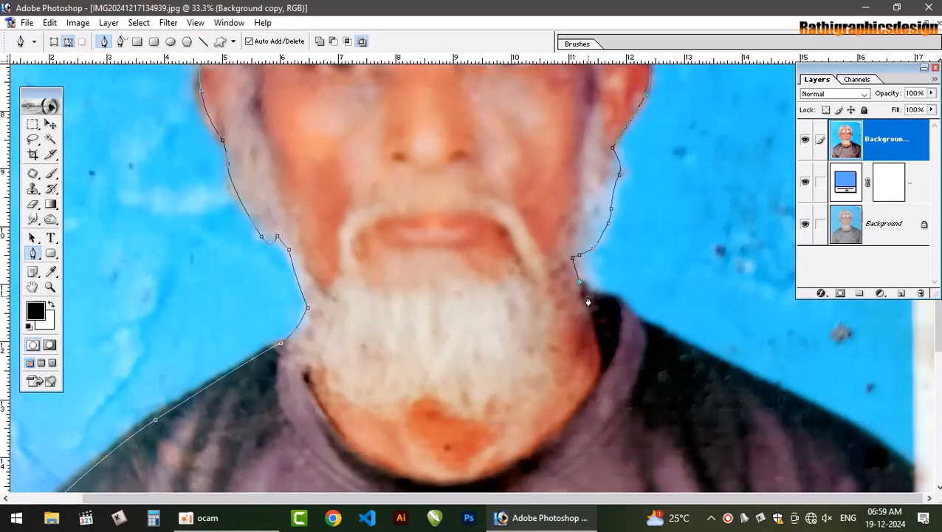
left_click_drag(588, 294, 681, 347)
left_click_drag(839, 422, 871, 439)
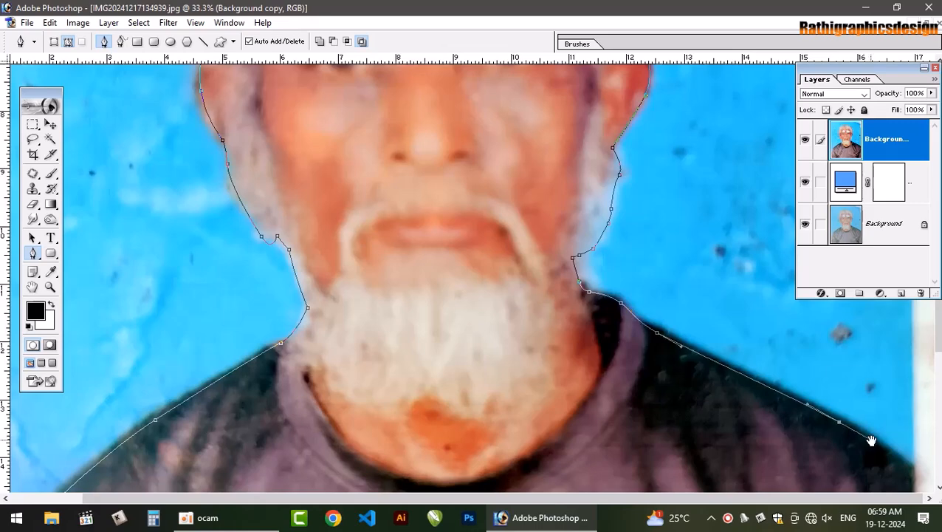
scroll(713, 335, "down", 4)
left_click_drag(922, 387, 938, 417)
key("ctrl+0")
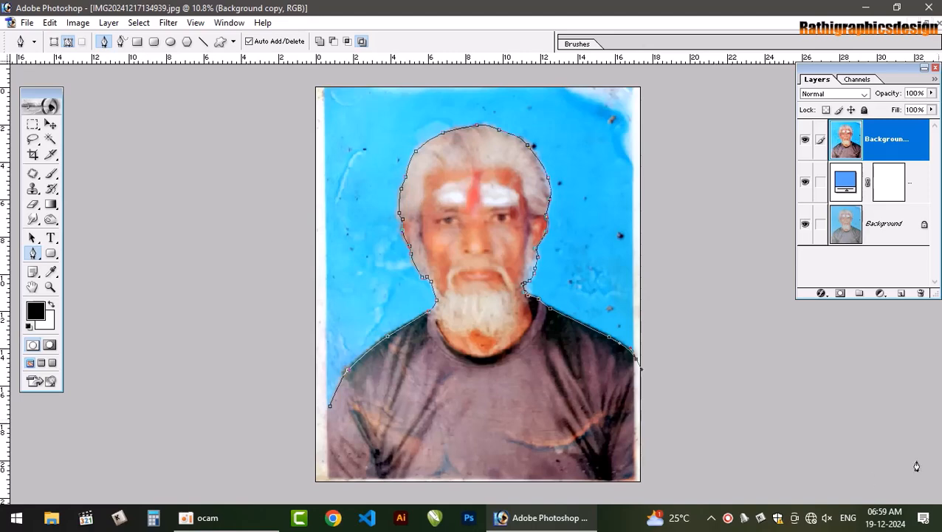
Route the path outside the canvas around the lower part of the photo, back towards its starting sleeve
left_click(664, 441)
left_click(658, 482)
left_click(293, 496)
left_click(281, 449)
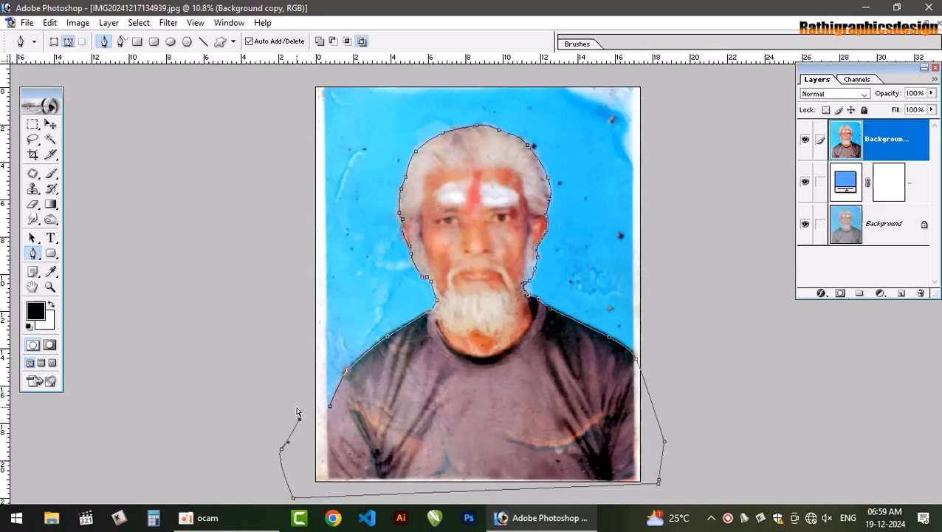
Convert the path to a feathered selection and copy the man onto a new layer
key("ctrl+Return")
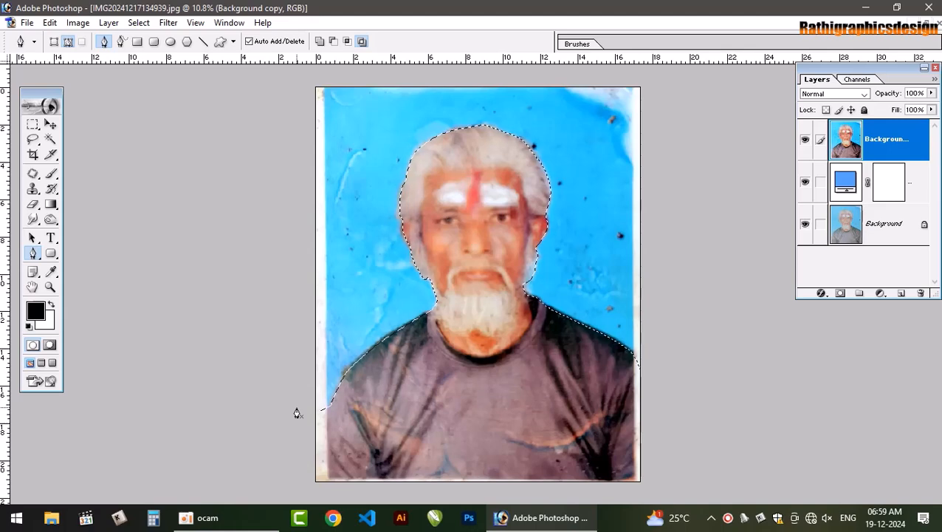
key("ctrl+alt+d")
key("Return")
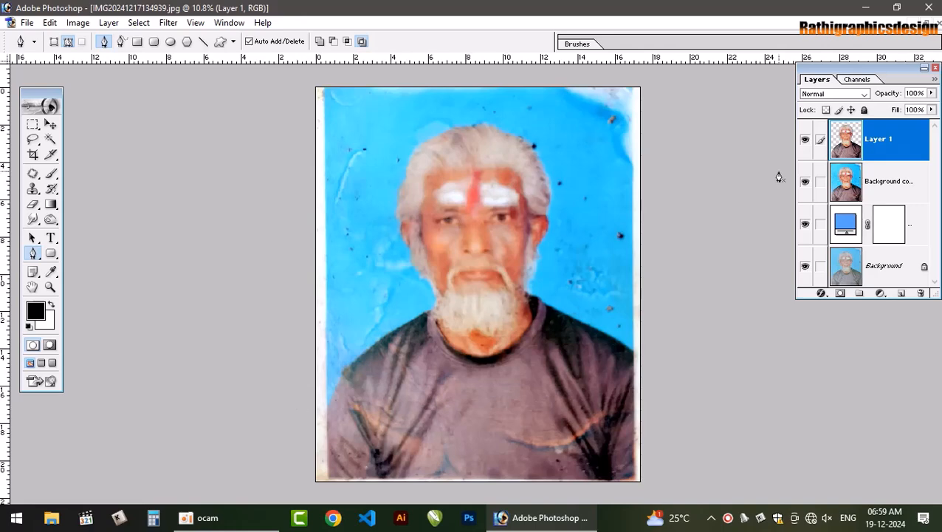
Hide the Background copy layer so the cut-out sits over the plain blue fill
left_click(804, 181)
scroll(508, 268, "up", 1)
scroll(435, 361, "down", 1)
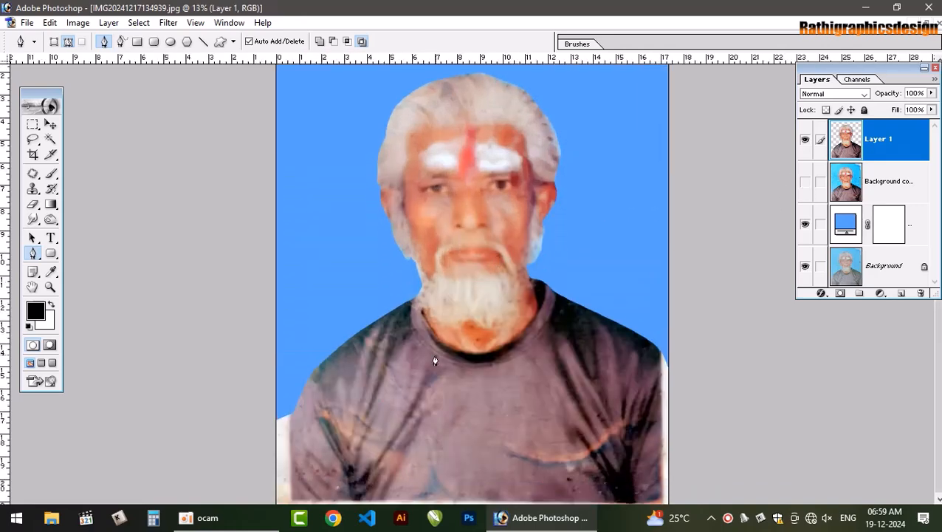
Select the empty area around the man on Layer 1 with the Magic Wand and feather the selection by 1.2 pixels
key("v")
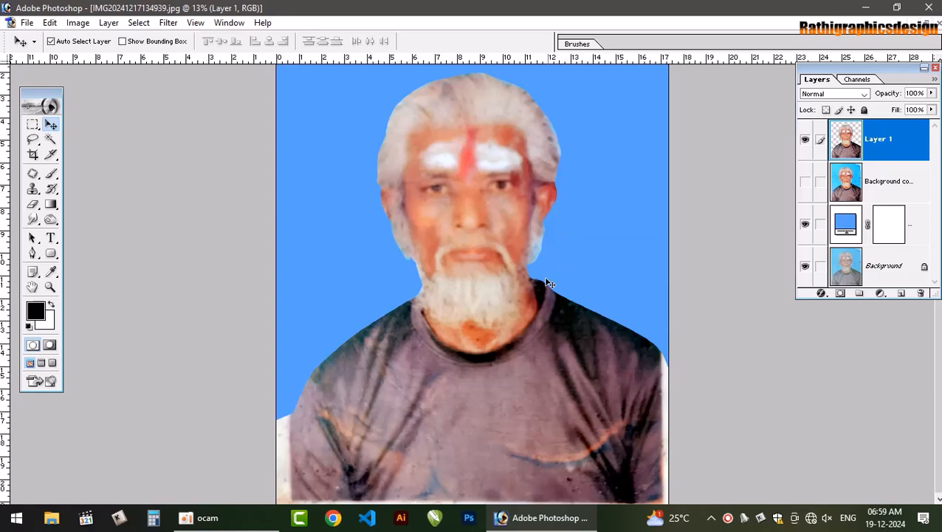
key("e")
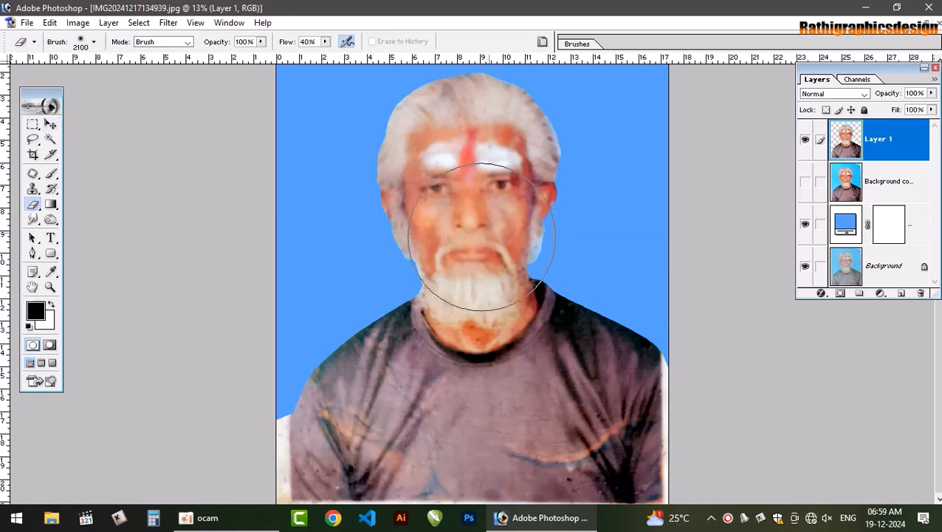
key("w")
left_click(560, 252)
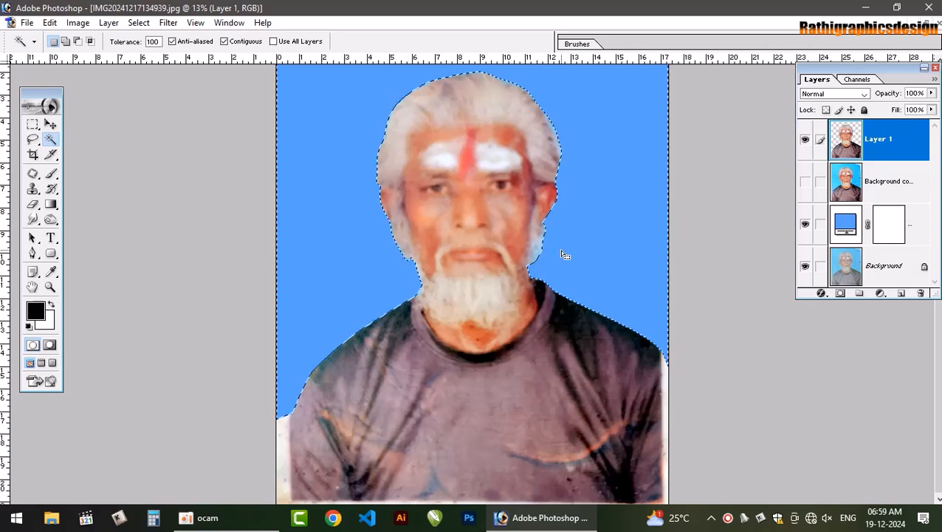
key("ctrl+alt+d")
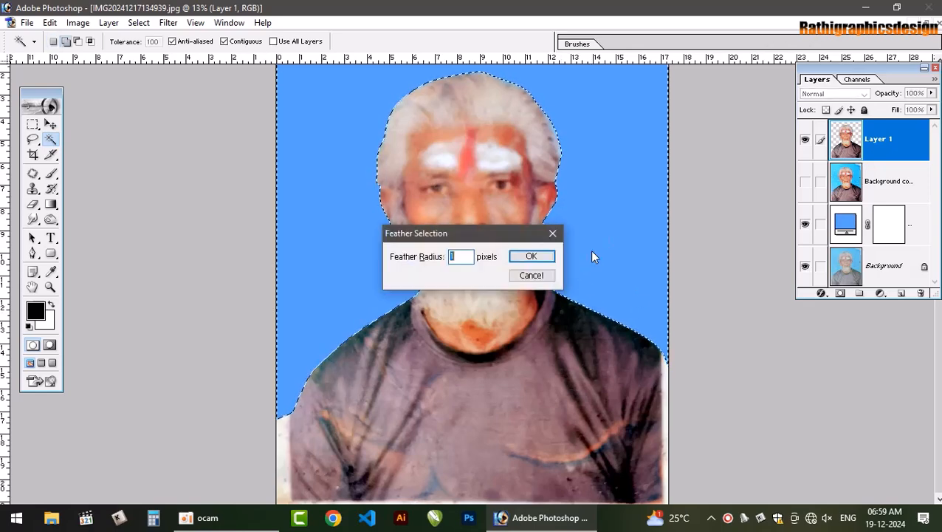
type("1.2")
key("Return")
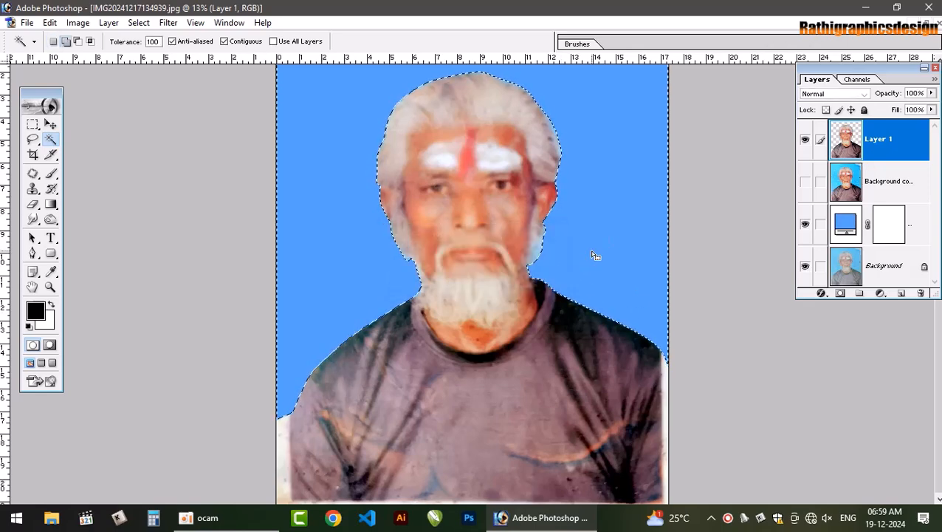
Deselect, duplicate Layer 1 as a backup, hide the copy and make Layer 1 active again
key("ctrl+d")
key("v")
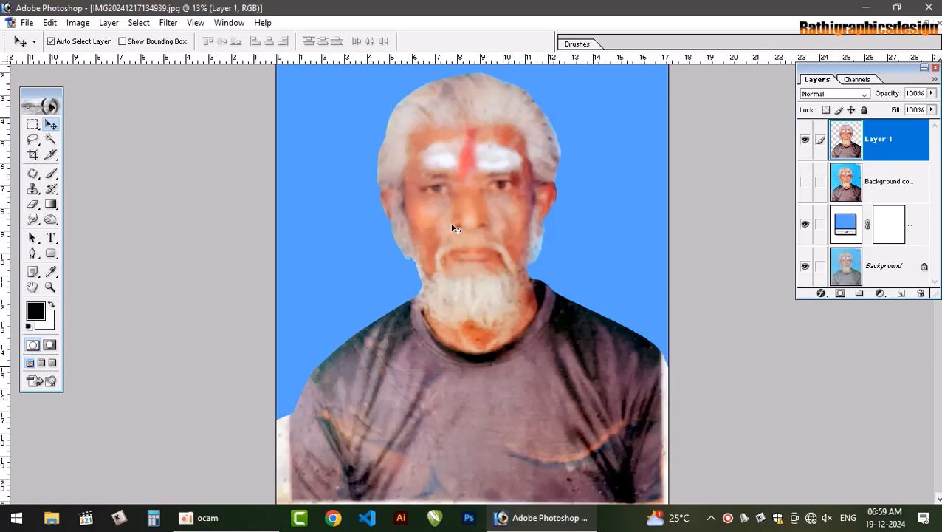
key("ctrl+plus")
key("ctrl+plus")
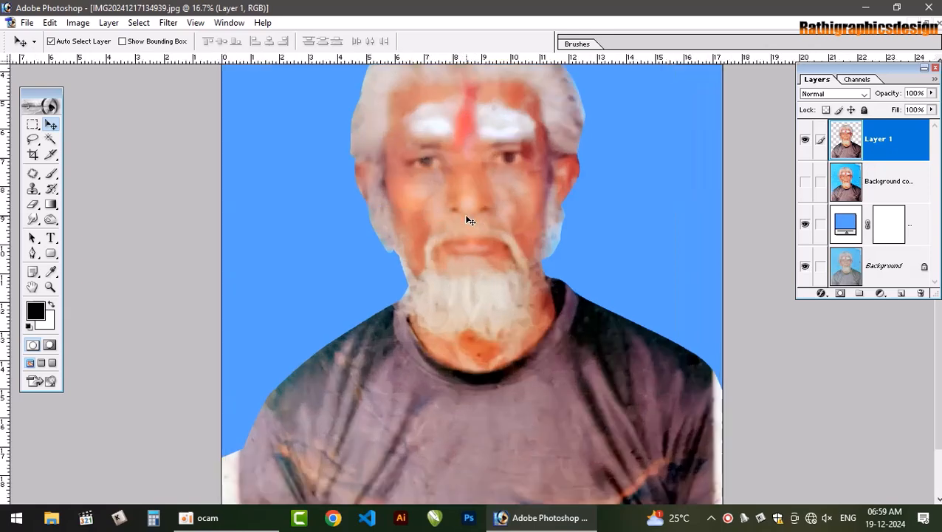
left_click_drag(488, 174, 488, 281)
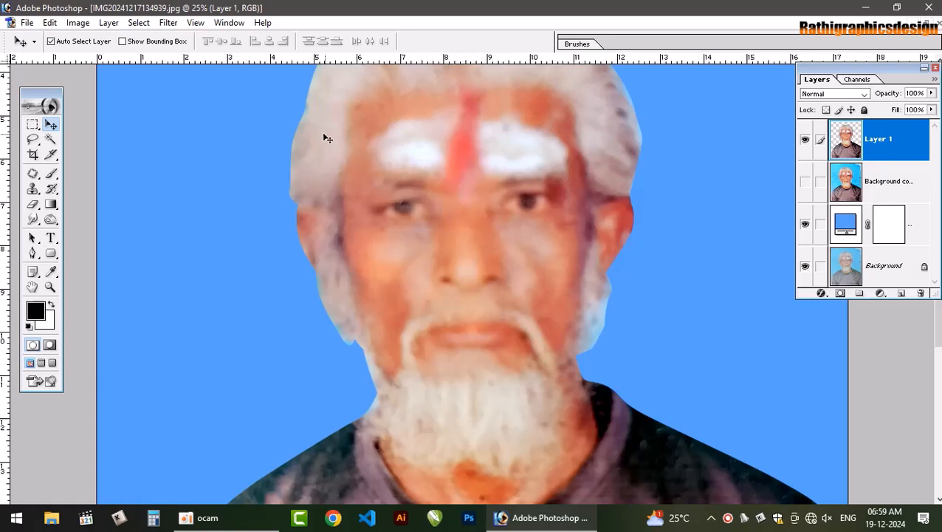
key("ctrl+j")
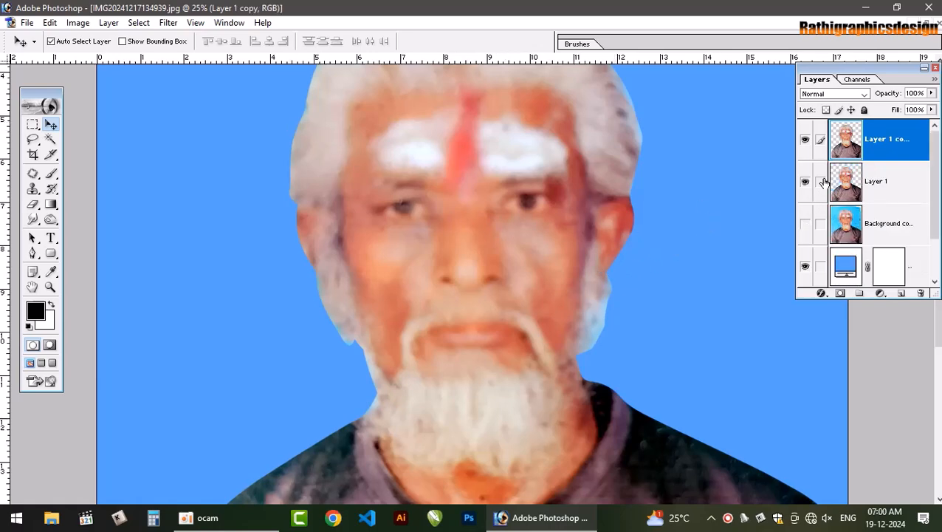
left_click(805, 138)
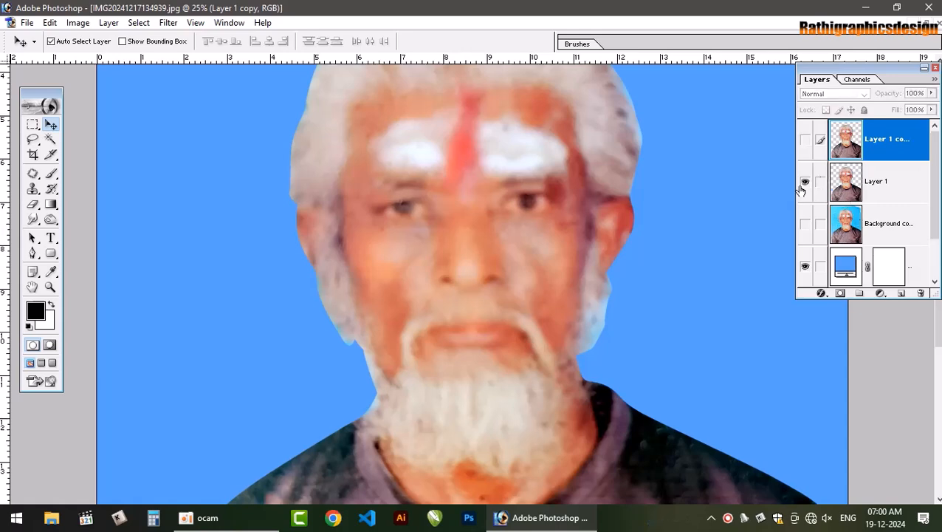
left_click(846, 184)
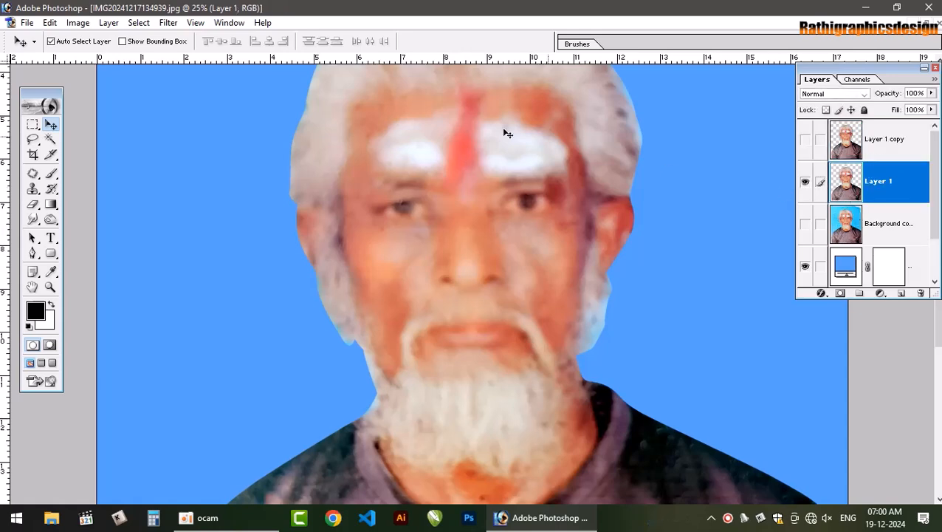
Apply Topaz DeNoise to Layer 1 with Overall Strength 0.61 and compare the result with the hidden backup copy
left_click(169, 23)
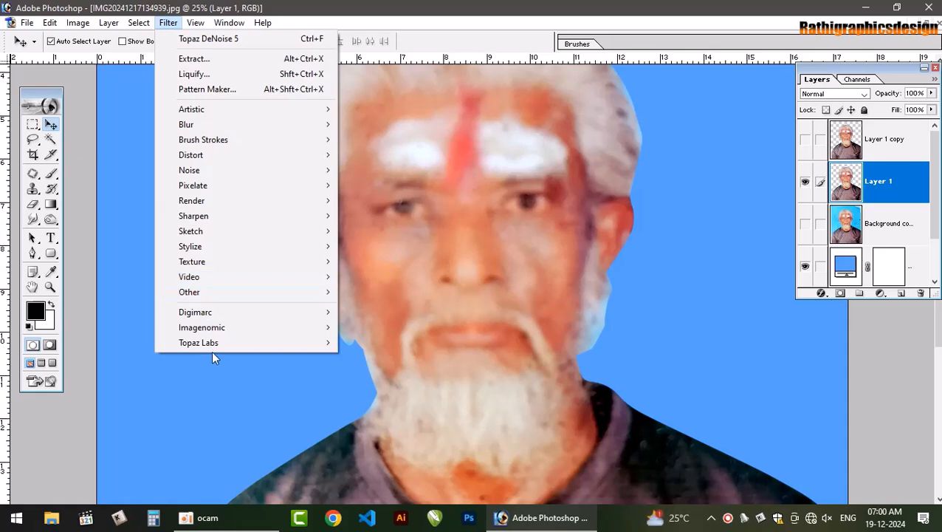
mouse_move(319, 342)
left_click(390, 220)
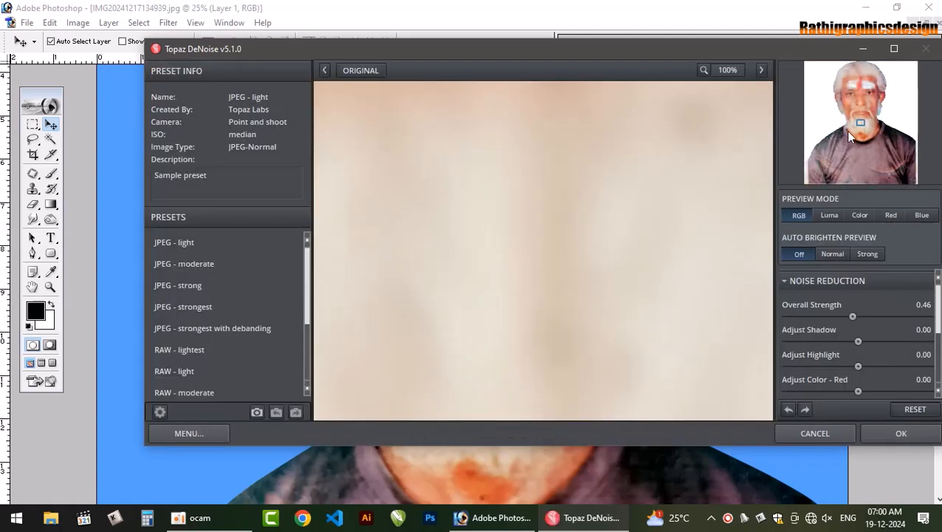
left_click_drag(849, 136, 861, 87)
left_click_drag(852, 316, 873, 316)
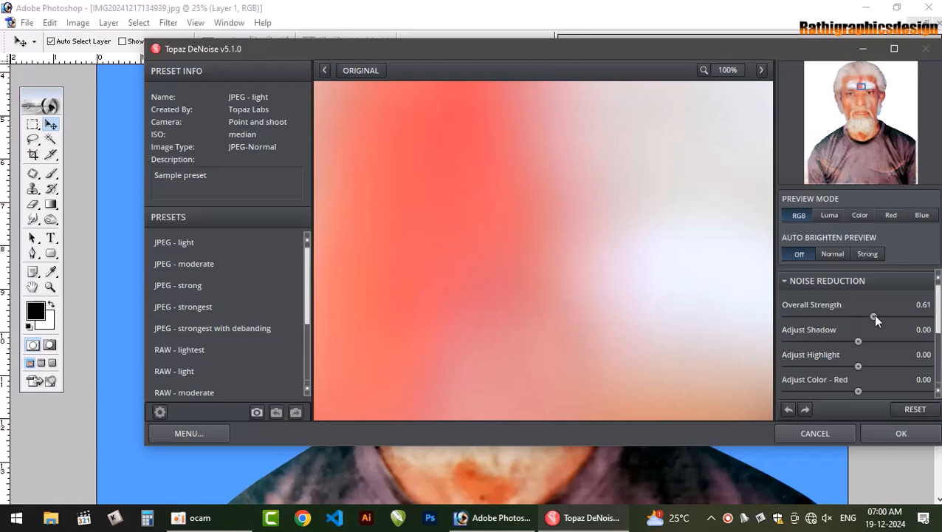
left_click(894, 434)
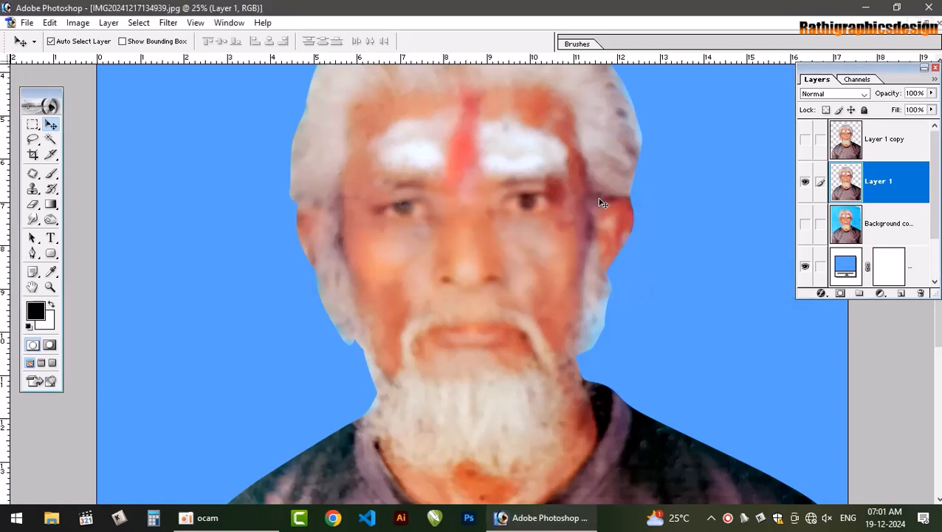
left_click(805, 140)
left_click(804, 140)
Sharpen Layer 1 with Unsharp Mask at an amount of 200% and a radius of 1.0 pixel
left_click(168, 22)
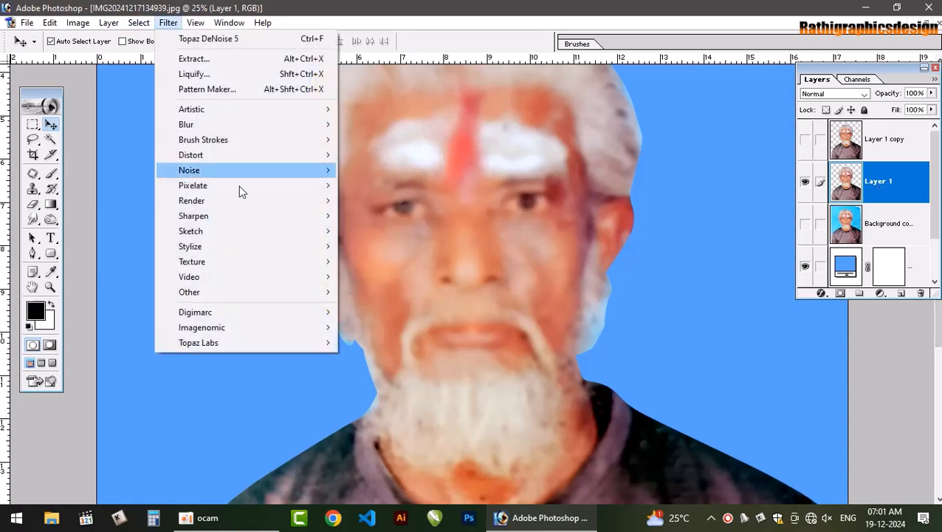
mouse_move(235, 218)
left_click(392, 262)
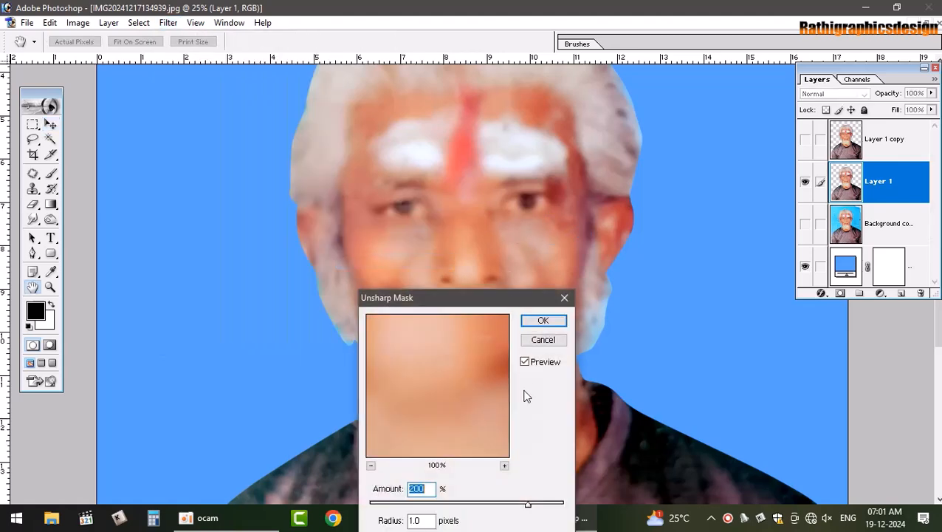
left_click(542, 321)
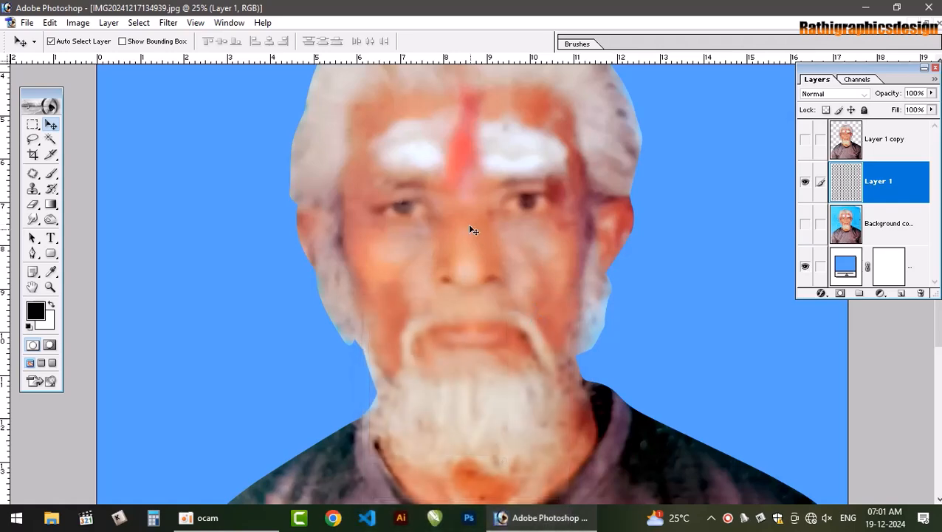
Select both of the man's eyes with the Elliptical Marquee, adding the second eye to the first selection
left_click_drag(33, 124, 102, 138)
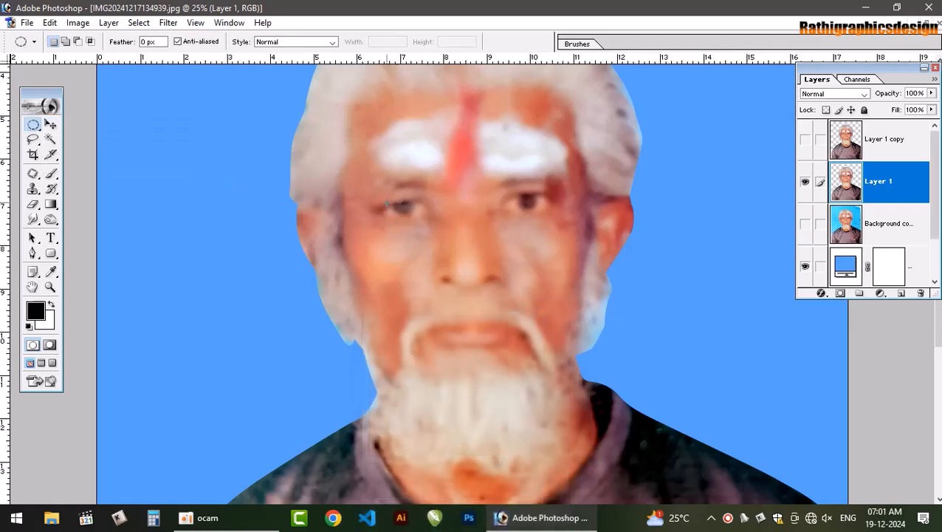
left_click_drag(381, 200, 430, 220)
key("shift")
left_click_drag(551, 211, 551, 213)
key("ctrl+z")
left_click(533, 215)
key("ctrl+z")
key("shift")
left_click_drag(551, 216, 550, 215)
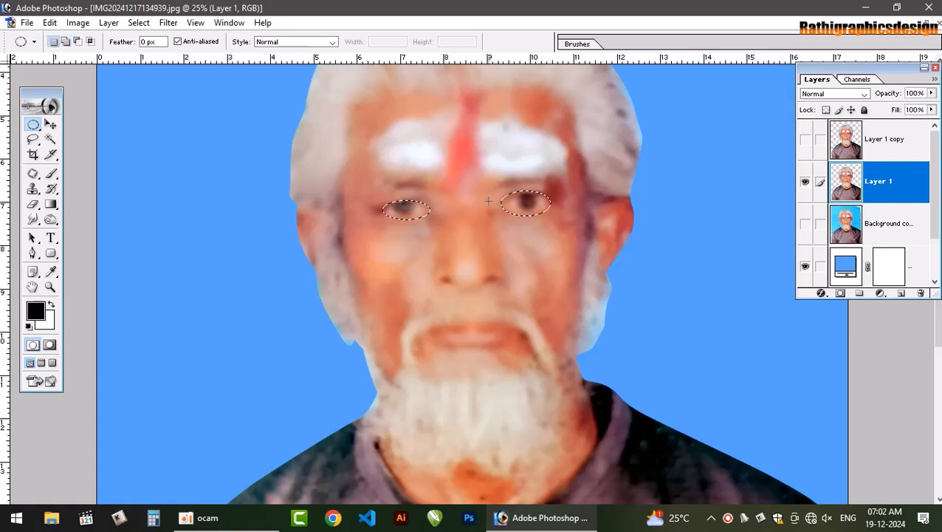
key("shift")
Copy the selected eyes onto a new layer, leaving the feather setting unapplied
key("ctrl+alt+d")
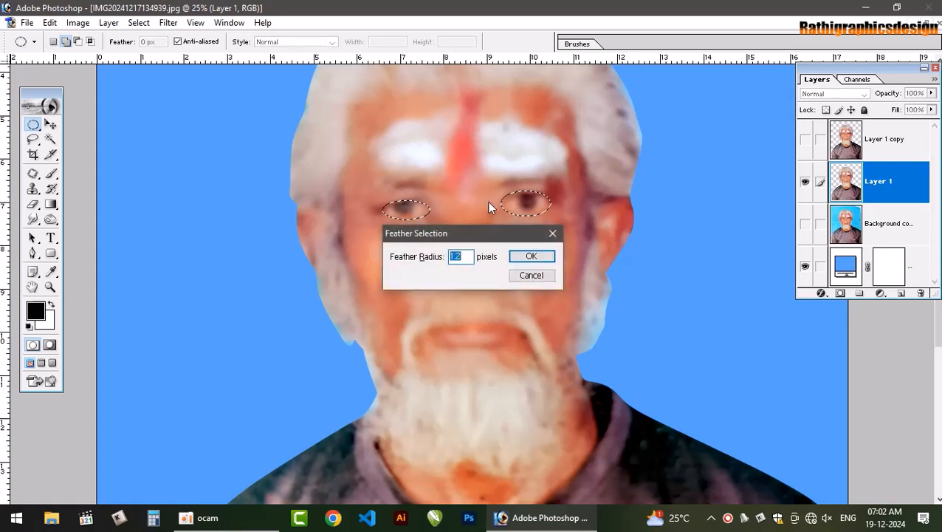
left_click(550, 233)
key("ctrl+j")
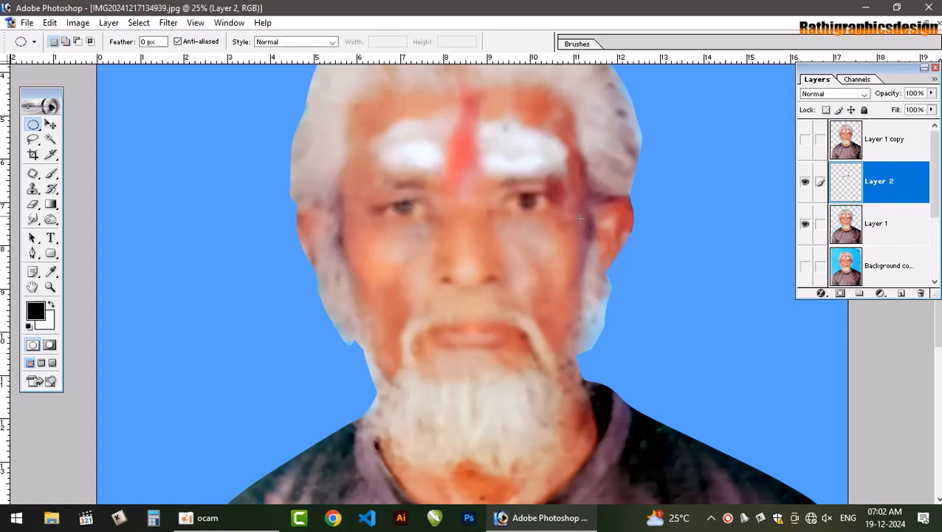
Adjust the eye layer's Hue/Saturation to saturation -28 and lightness +1
key("ctrl+u")
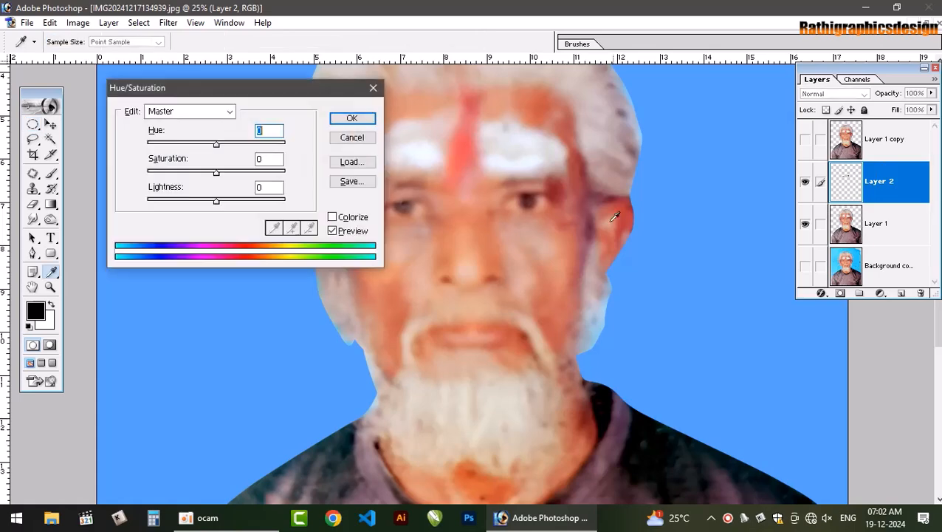
left_click_drag(216, 173, 218, 206)
left_click_drag(199, 174, 196, 177)
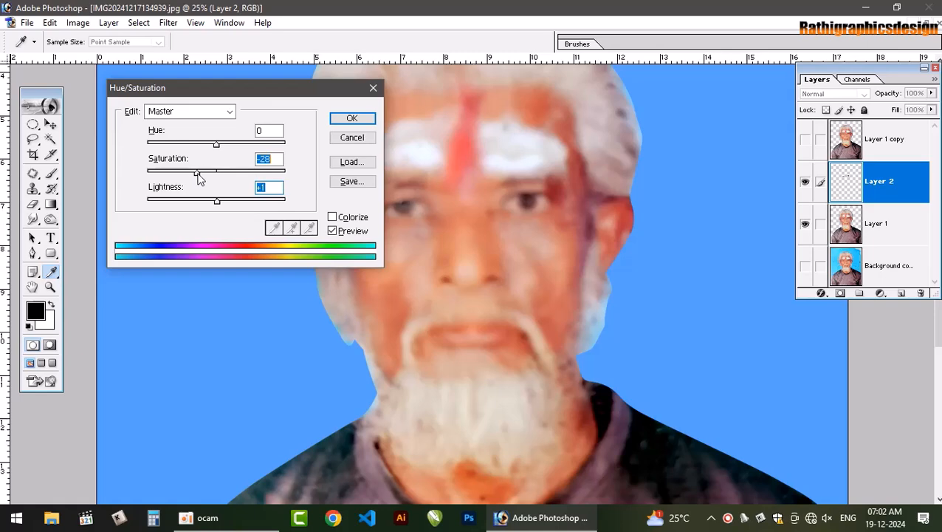
key("Return")
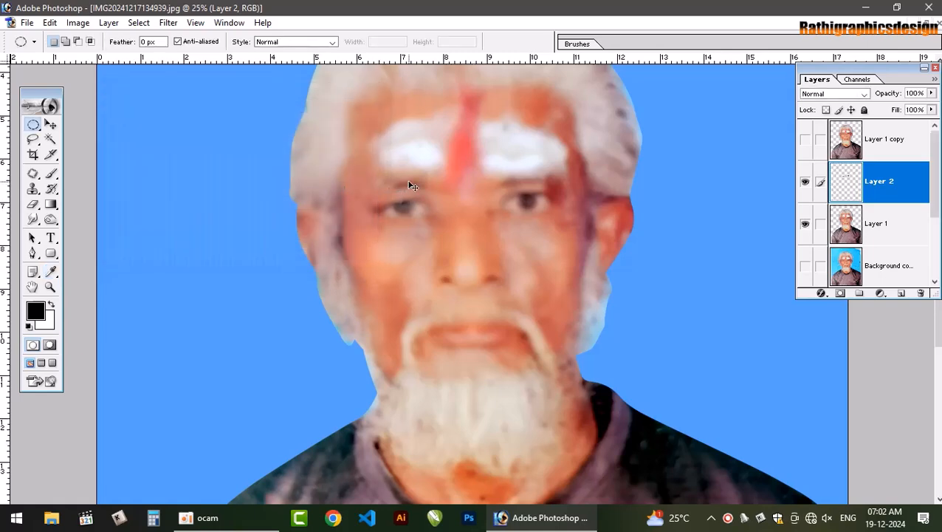
Increase the eye layer's contrast with Levels, setting the white input to 216 and raising the black input slightly
key("ctrl+l")
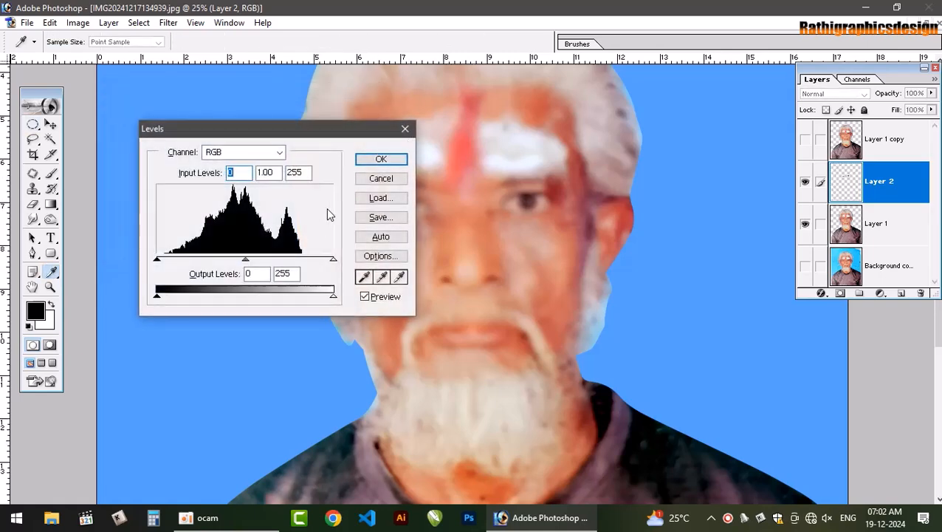
left_click_drag(333, 259, 307, 262)
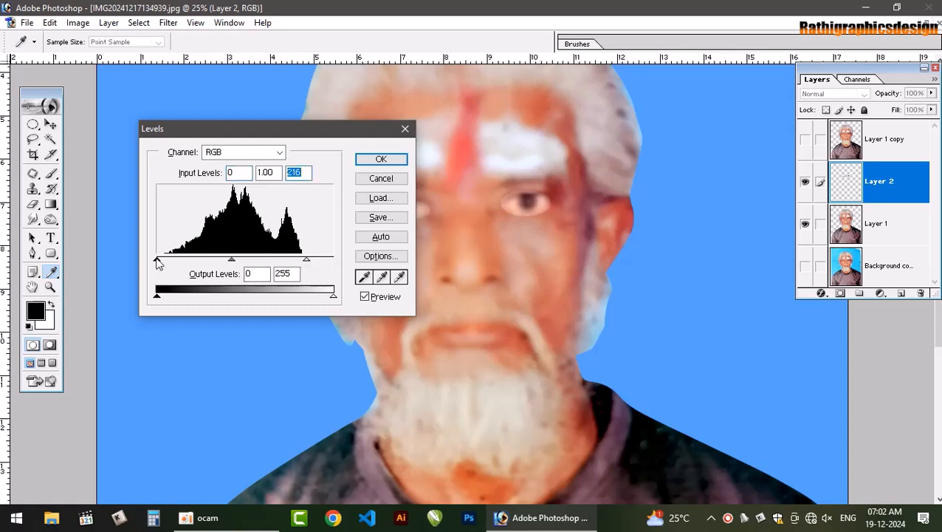
left_click_drag(157, 260, 174, 261)
left_click(381, 159)
key("m")
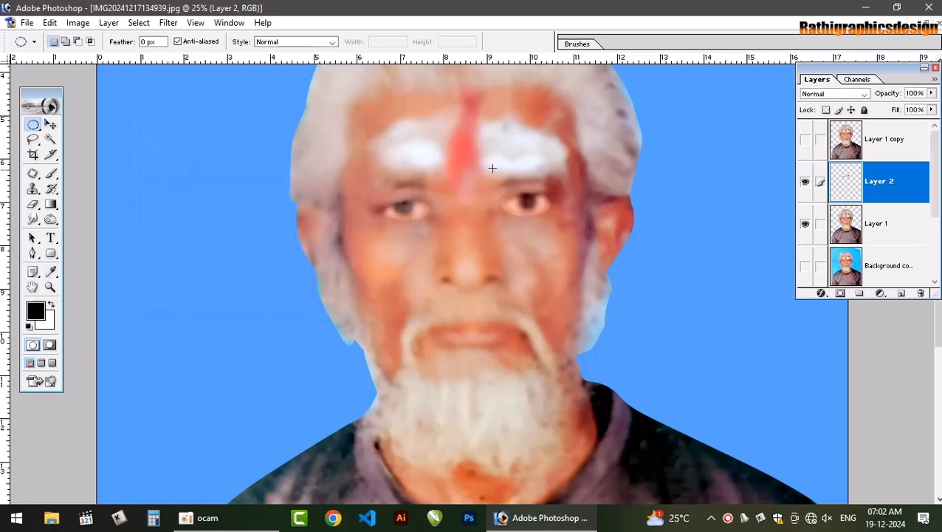
Erase the bright rims around both eyes on Layer 2 with a size 100 soft eraser at 40% flow
key("e")
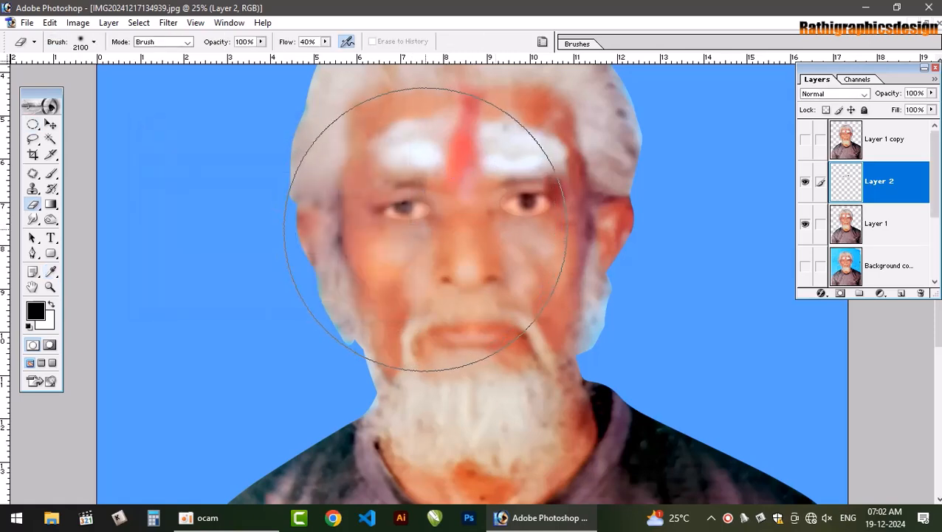
key("bracketleft")
key("bracketleft")
key("bracketleft")
key("bracketleft")
key("bracketleft")
key("bracketleft")
key("bracketleft")
key("bracketleft")
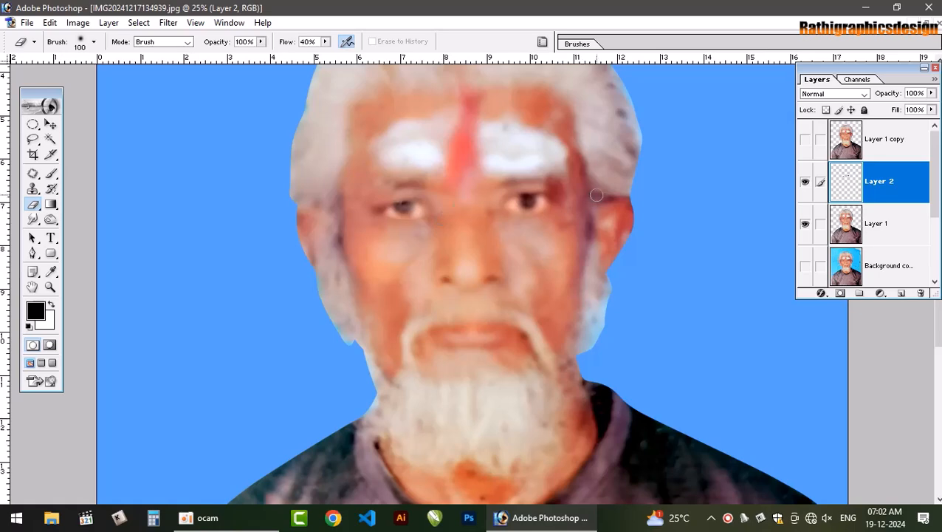
Duplicate the eye layer three times, then link Layer 2 and its copies and merge them into one layer
key("ctrl+j")
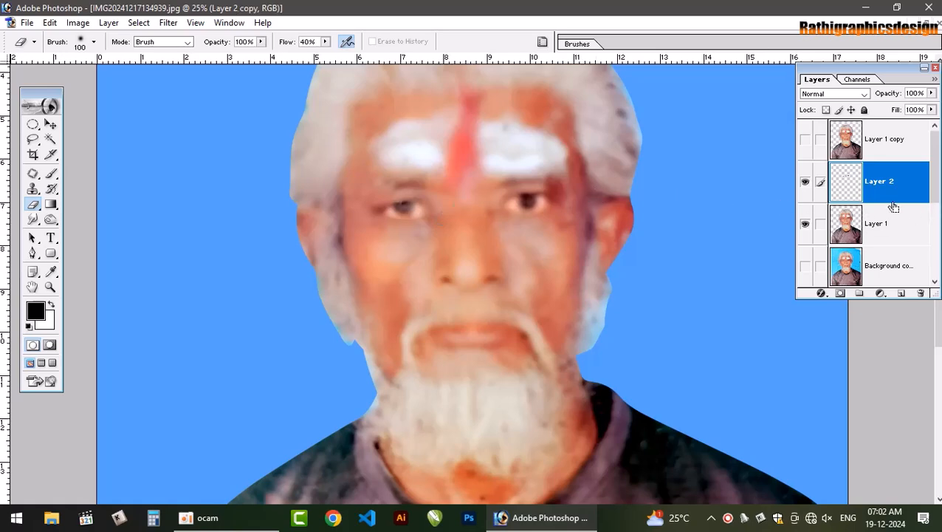
key("ctrl+j")
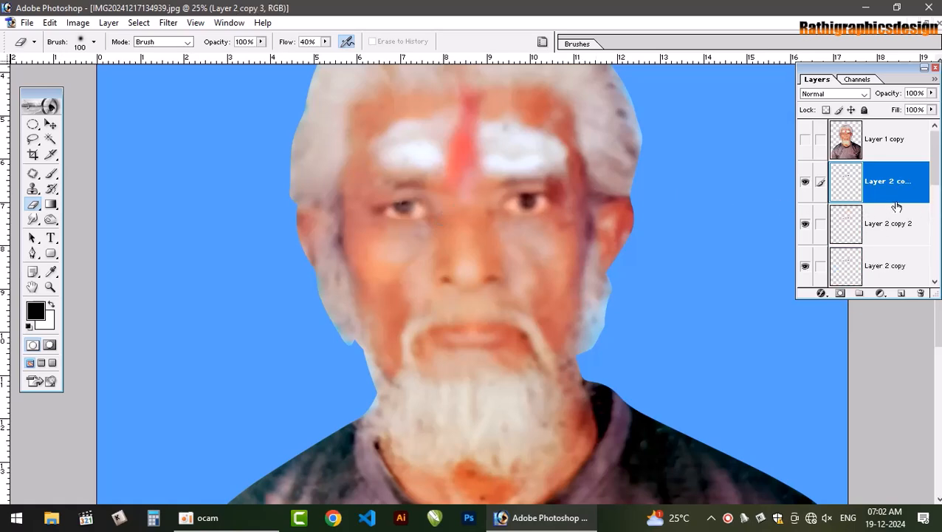
scroll(834, 233, "down", 2)
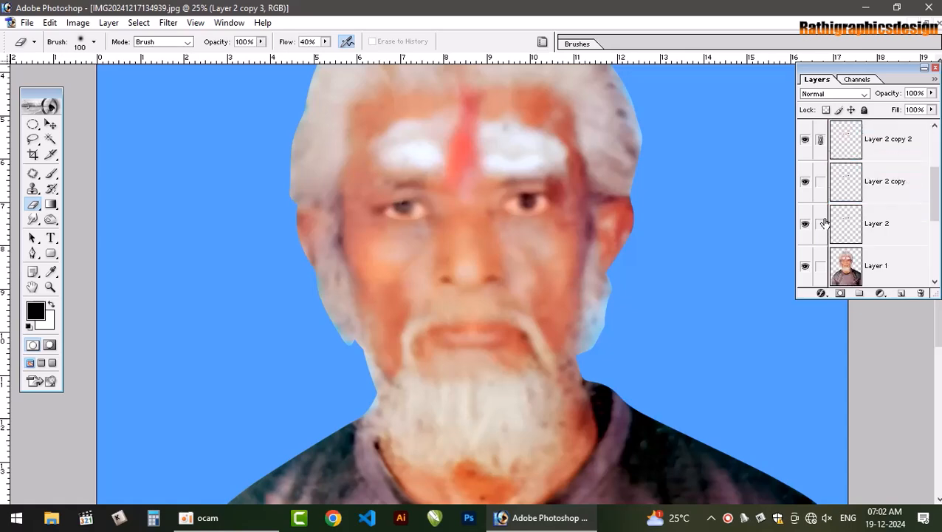
left_click(821, 223)
left_click(821, 194)
scroll(843, 209, "down", 3)
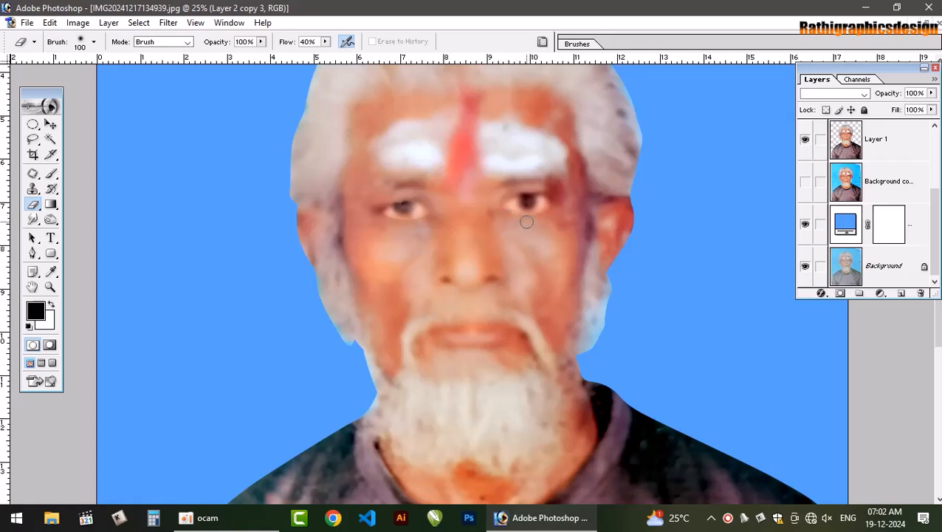
key("v")
left_click(535, 204)
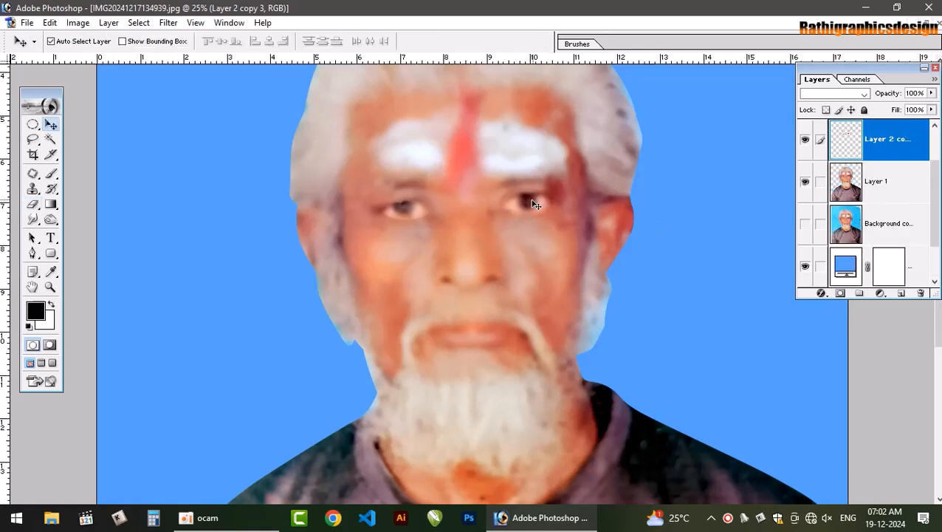
Erase the leftover bright edges around the eyes on the merged layer and compare the face with that layer hidden
key("e")
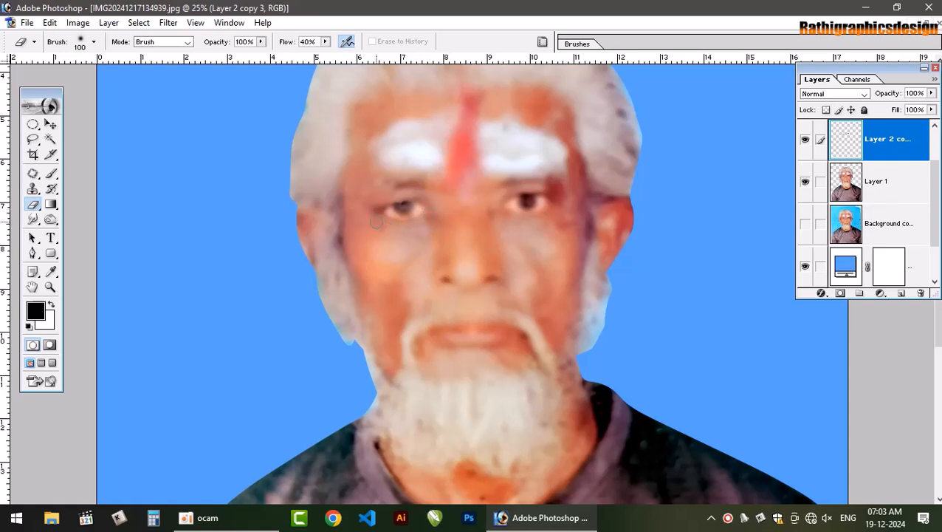
key("v")
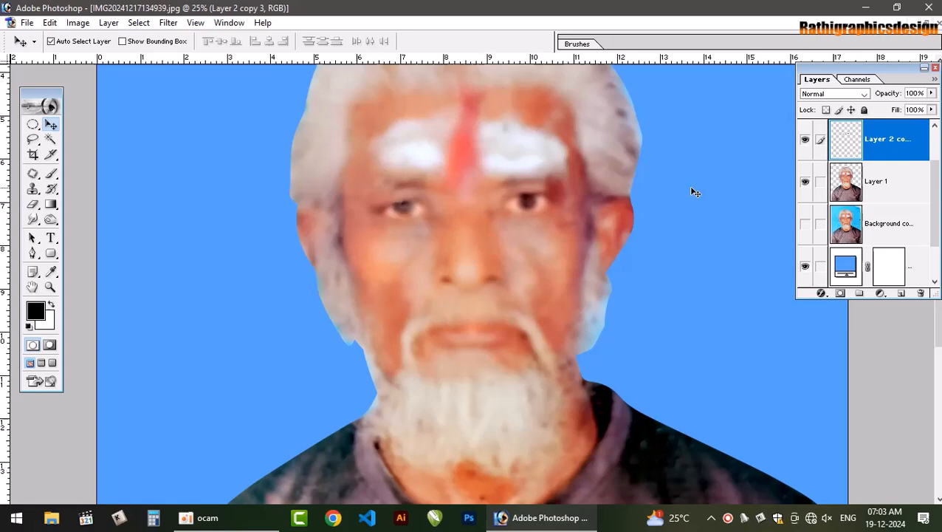
left_click(804, 152)
left_click(804, 145)
left_click(803, 142)
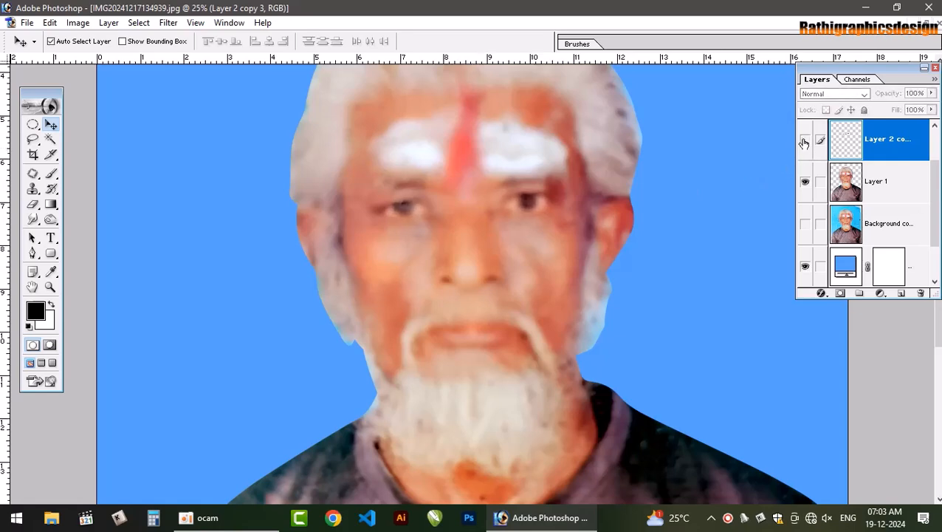
left_click(804, 143)
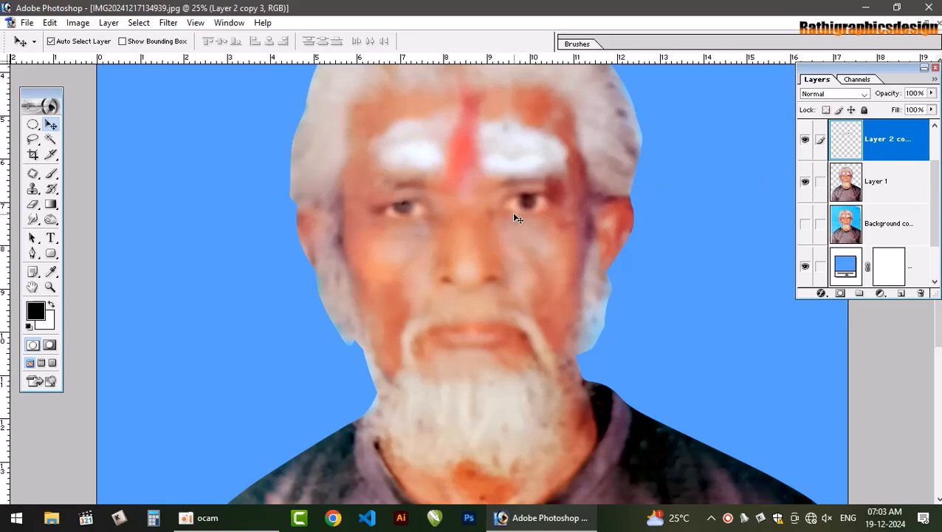
Darken both pupils using the Burn tool with a size 175 brush at 50% midtone exposure, and compare with the eye layer hidden
key("o")
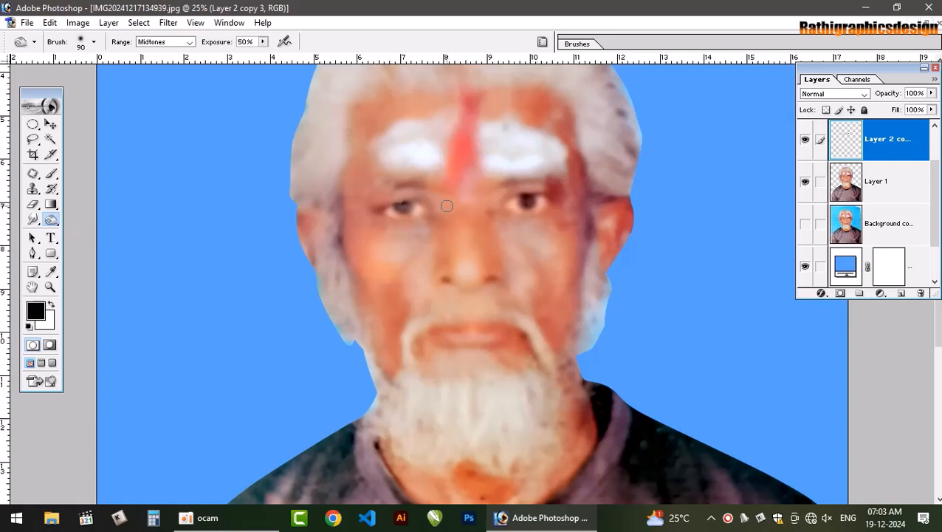
key("bracketright")
key("bracketright")
key("bracketright")
key("bracketright")
left_click_drag(401, 211, 404, 209)
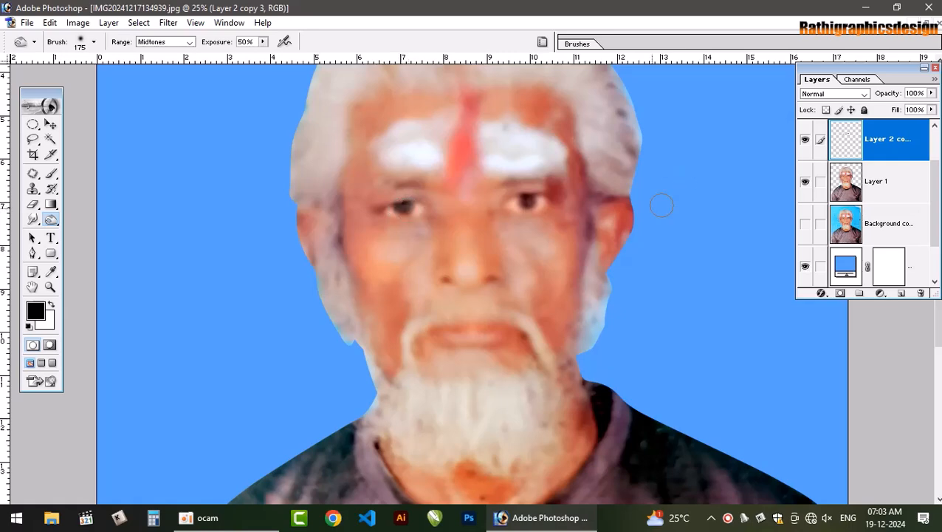
left_click(529, 201)
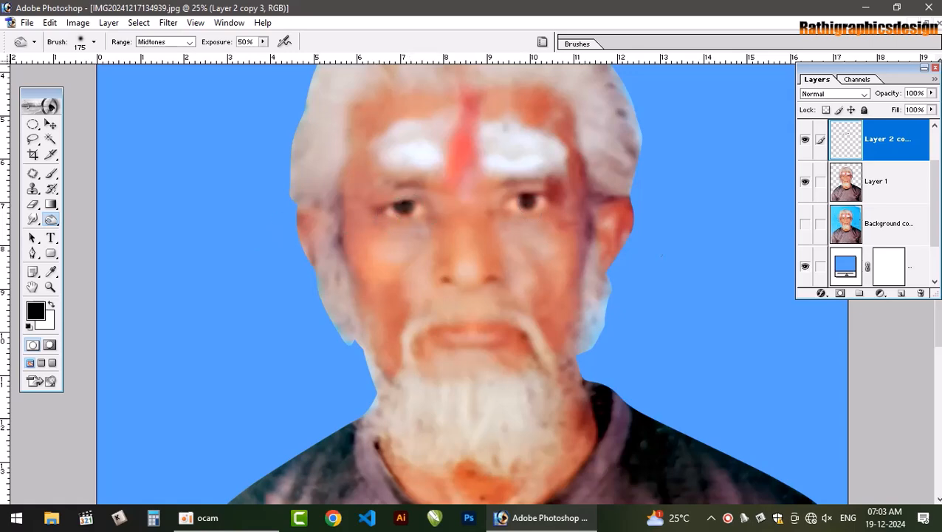
key("ctrl+0")
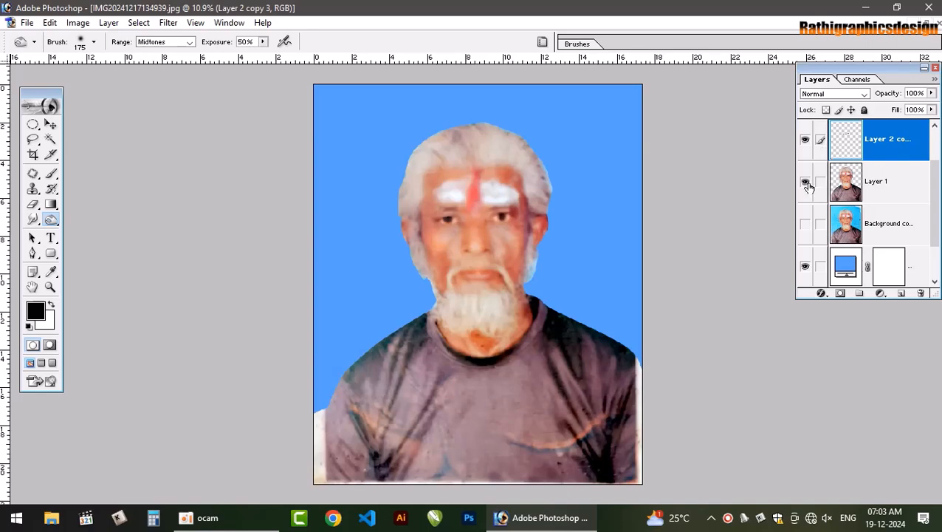
left_click(805, 139)
left_click(805, 143)
left_click(805, 141)
Link Layer 1 to the eye layer, check the eyes with that layer toggled, and merge the linked layers into one
key("v")
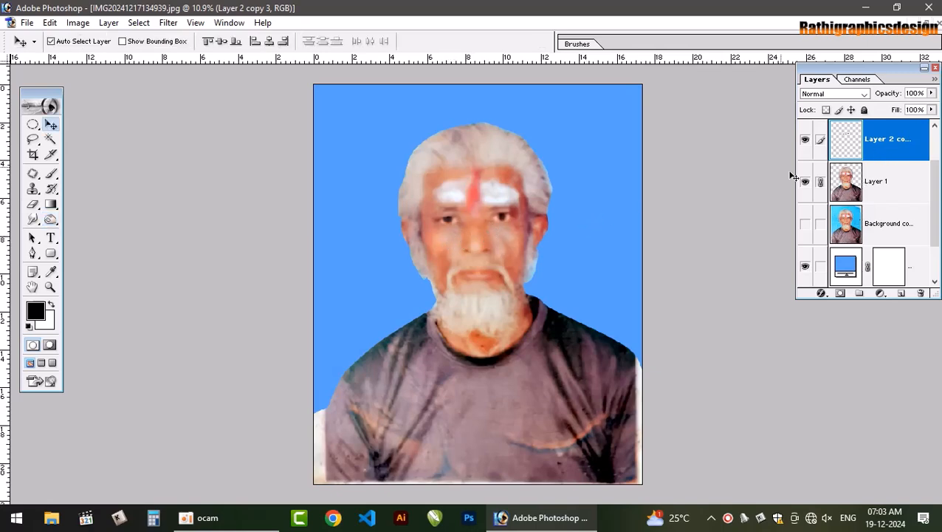
left_click(806, 141)
left_click(806, 141)
left_click(805, 141)
key("ctrl+e")
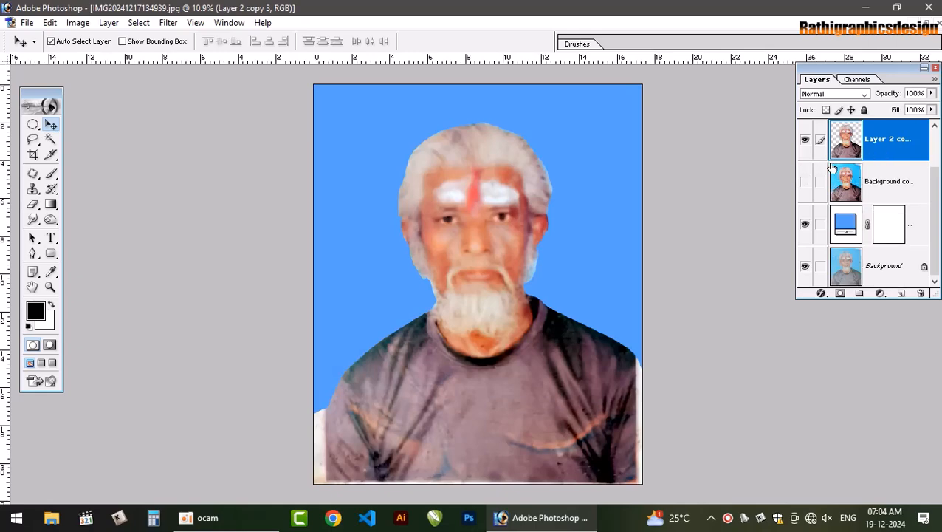
Compare the restored portrait with the unrestored Background copy layer, and hide that copy again
left_click(805, 140)
left_click(805, 140)
left_click(805, 180)
left_click(805, 140)
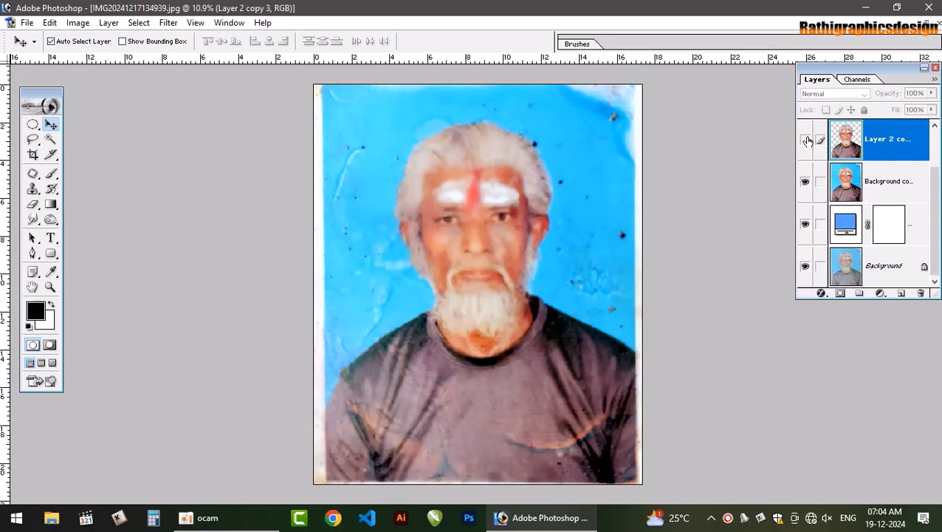
left_click(805, 140)
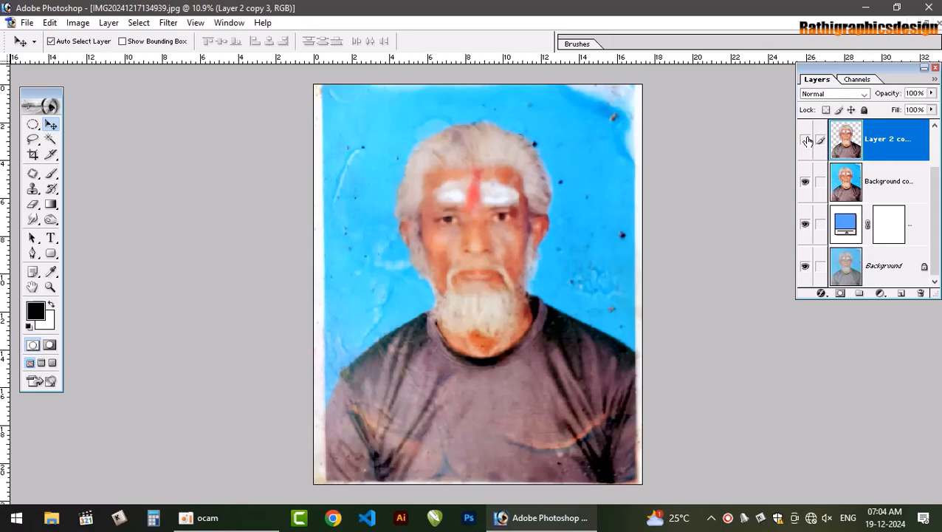
left_click(807, 141)
left_click(807, 141)
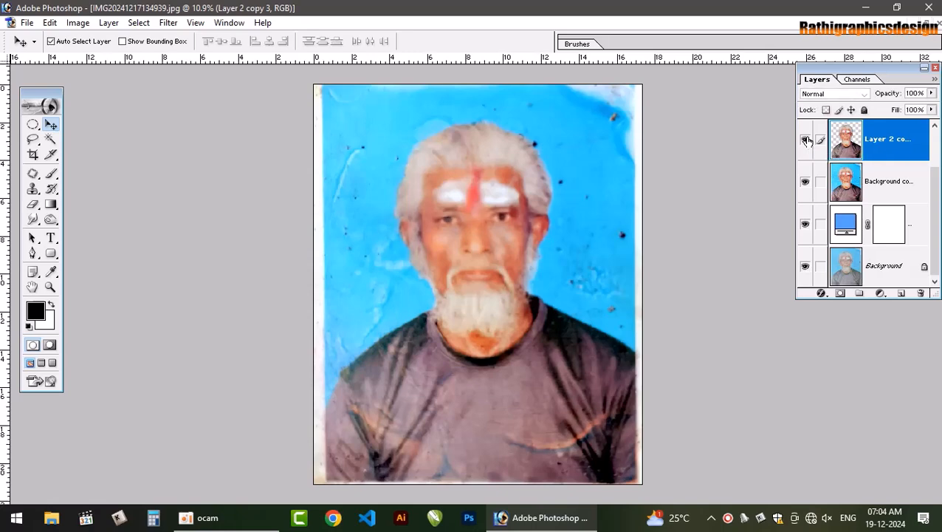
left_click(805, 182)
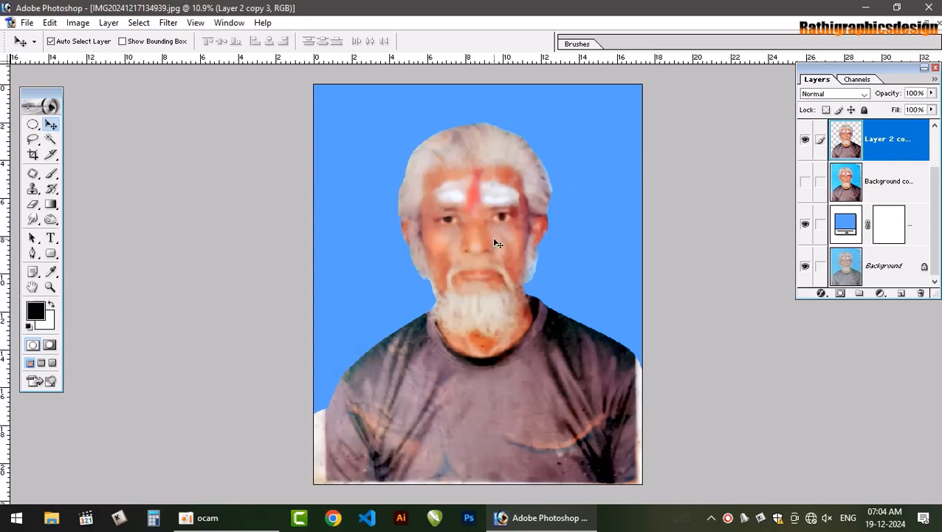
Select the shirt freehand along the neckline and around the shoulders, and feather the selection by 5 pixels
key("p")
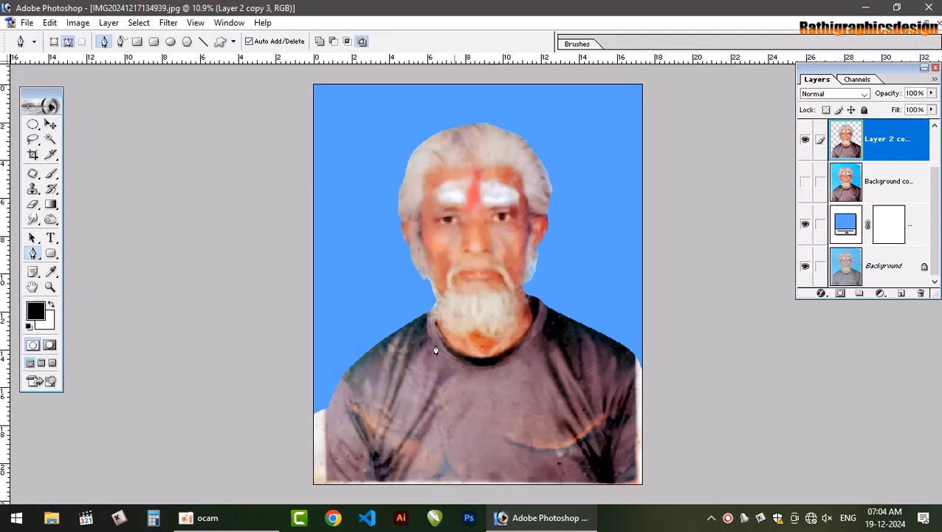
key("l")
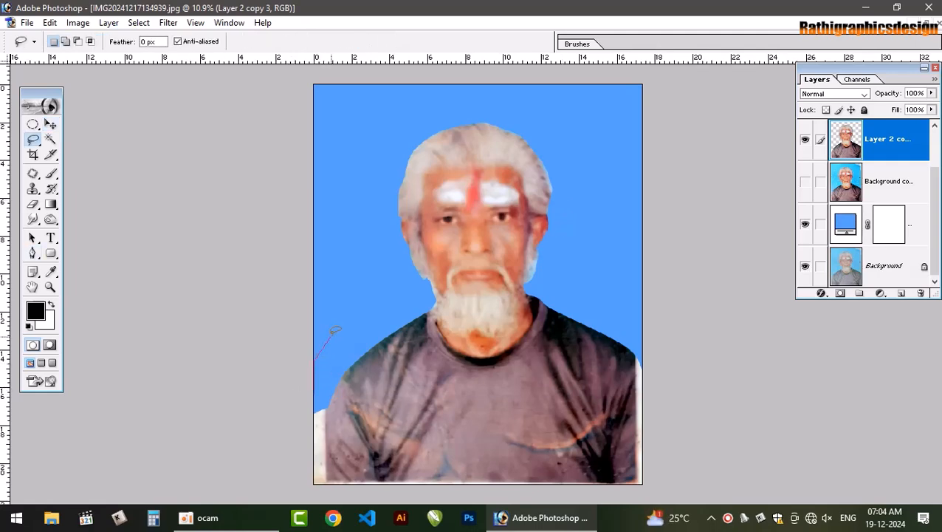
mouse_move(334, 331)
left_mouse_down()
mouse_move(415, 297)
mouse_move(454, 352)
mouse_move(479, 364)
mouse_move(521, 345)
left_mouse_up()
mouse_move(531, 285)
left_mouse_down()
mouse_move(751, 378)
mouse_move(746, 499)
mouse_move(509, 509)
mouse_move(294, 482)
mouse_move(260, 389)
mouse_move(297, 341)
left_mouse_up()
key("ctrl+alt+d")
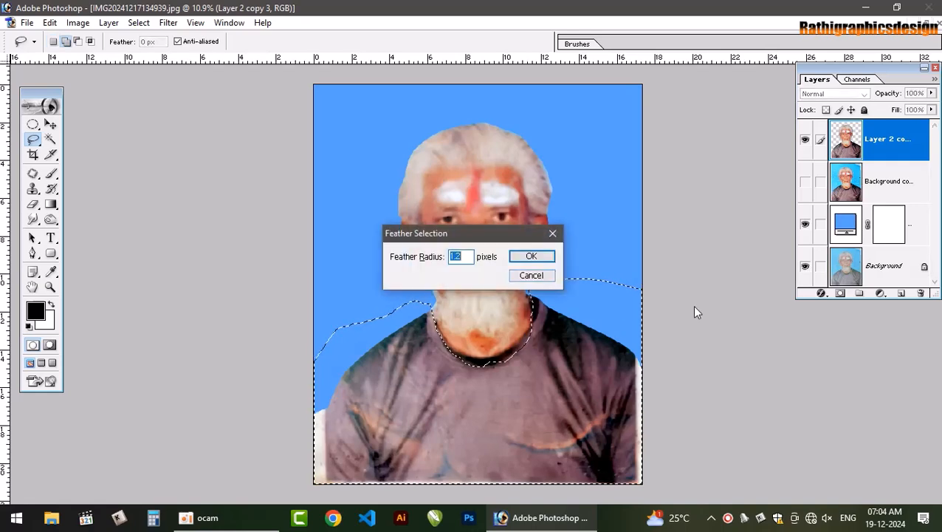
type("5")
key("Return")
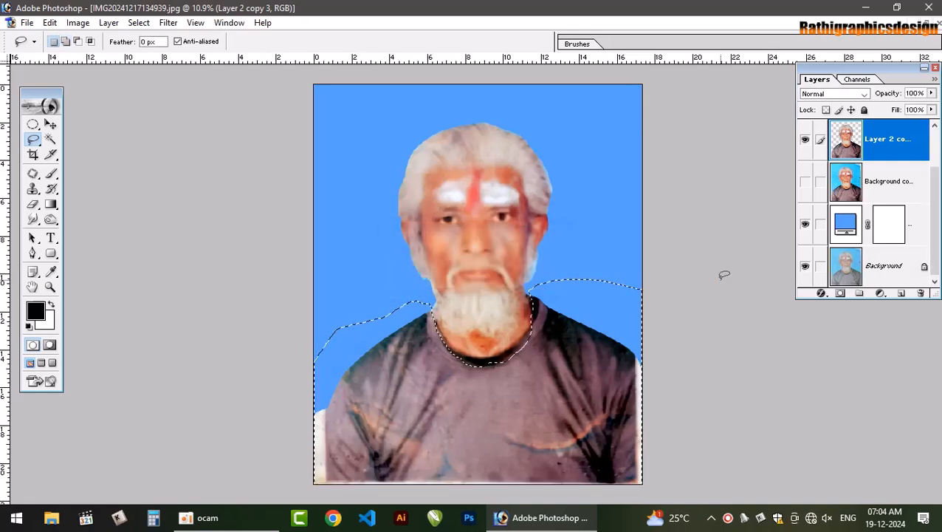
Brighten the selected shirt strongly with Curves, moving the RGB white point to input 114 and output 255, and deselect
key("ctrl+m")
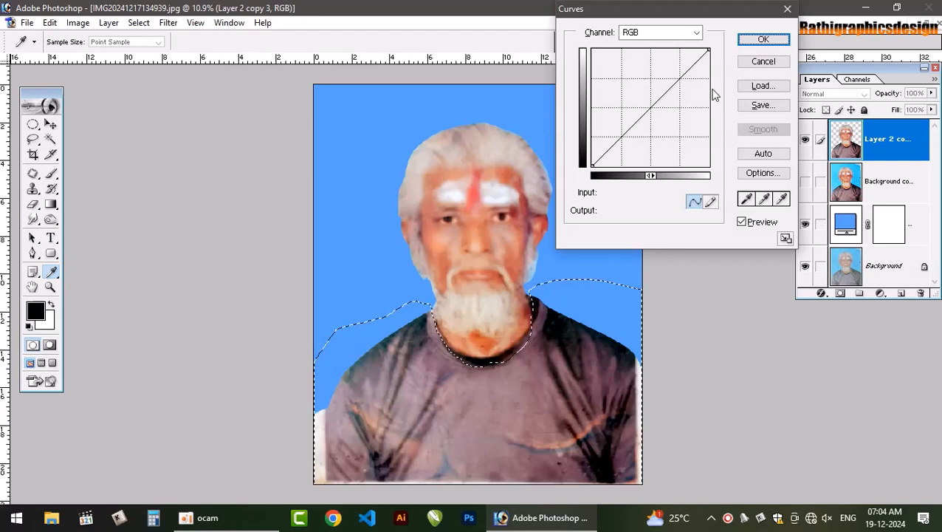
left_click_drag(708, 48, 672, 46)
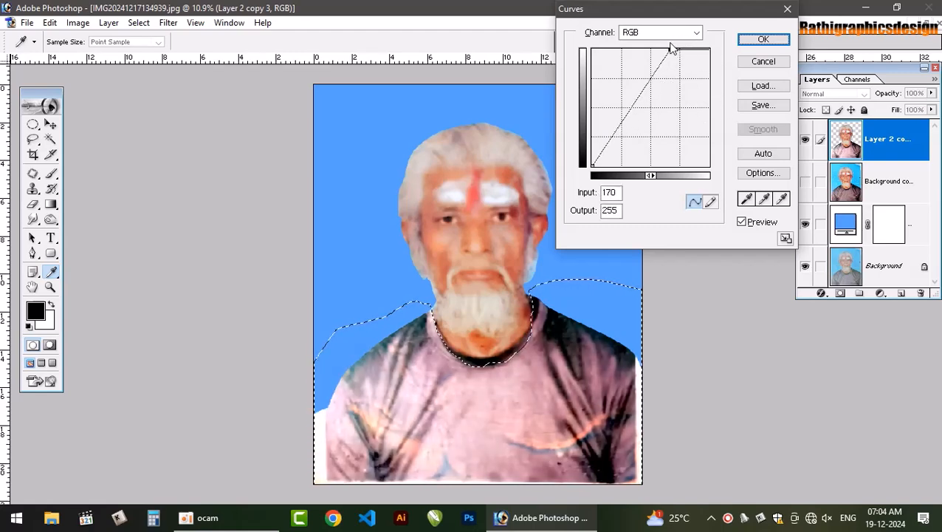
mouse_move(591, 166)
left_mouse_down()
mouse_move(620, 185)
mouse_move(590, 167)
left_mouse_up()
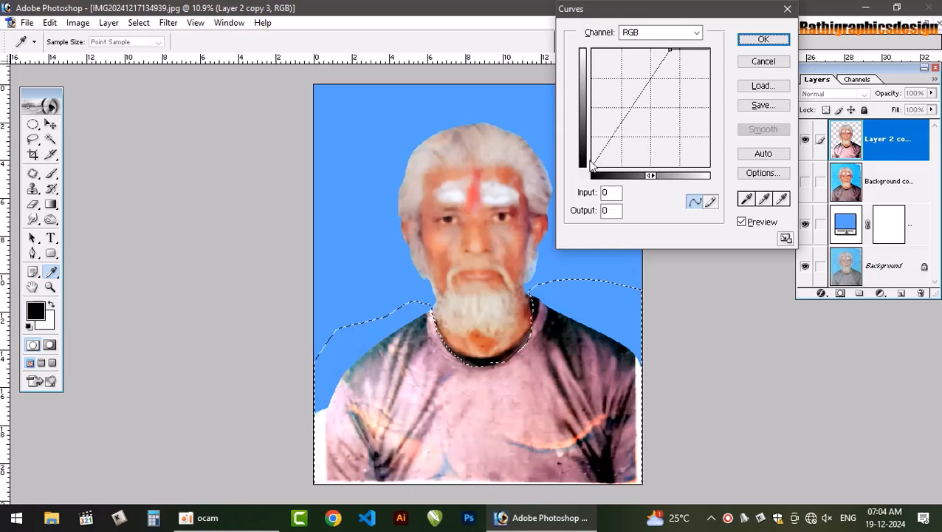
left_click_drag(670, 50, 645, 45)
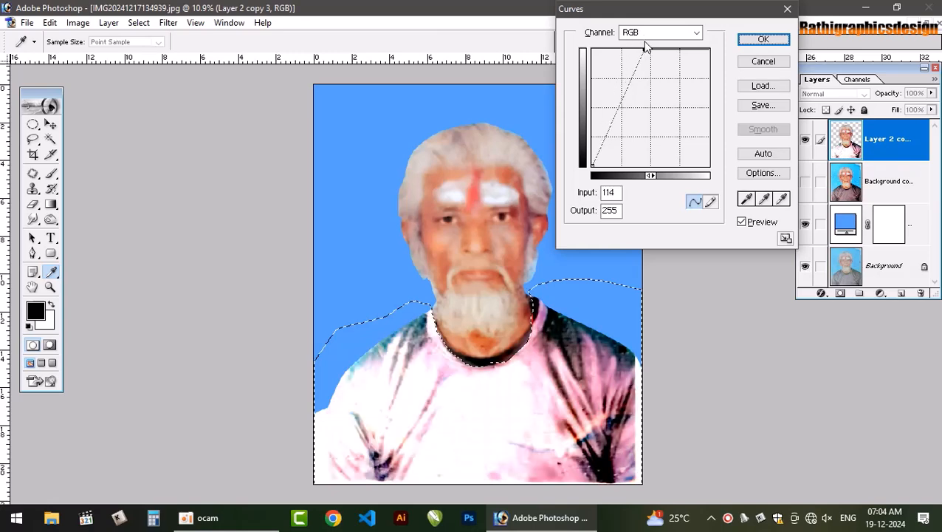
left_click(766, 41)
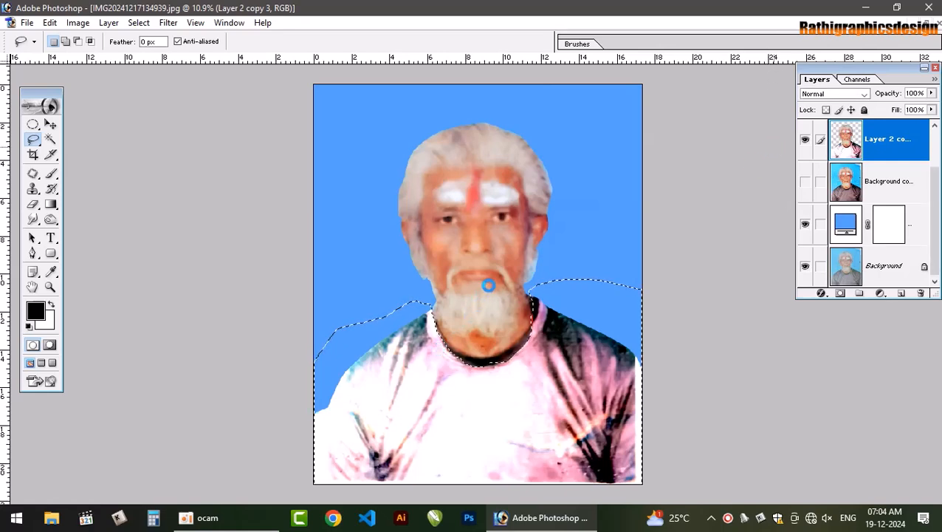
key("ctrl+d")
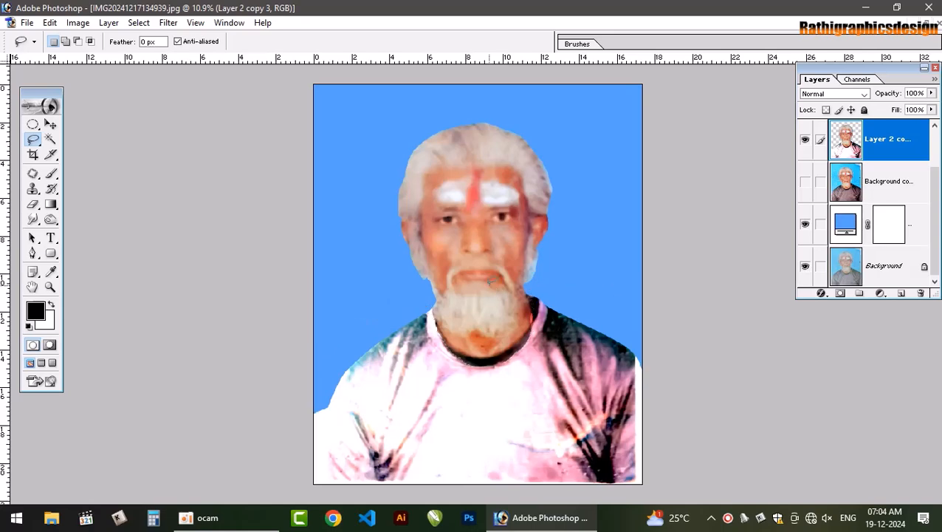
key("v")
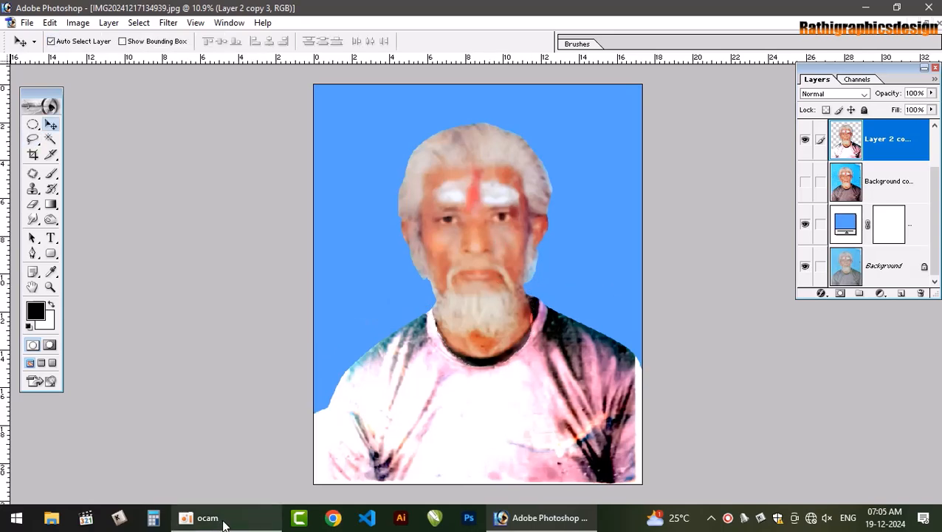
Switch to File Explorer and open the digital art files folder on the lapos (J:) drive
key("super+e")
left_click(296, 346)
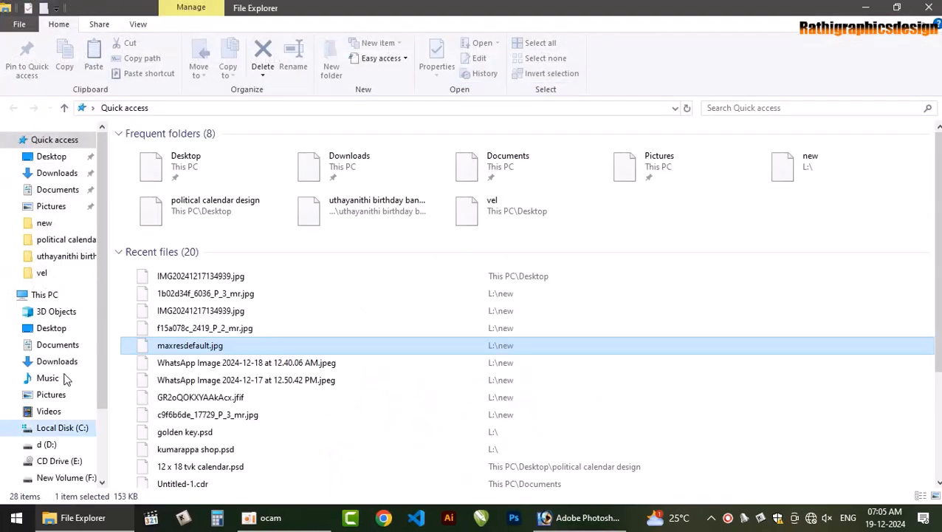
right_click(62, 427)
left_click(810, 227)
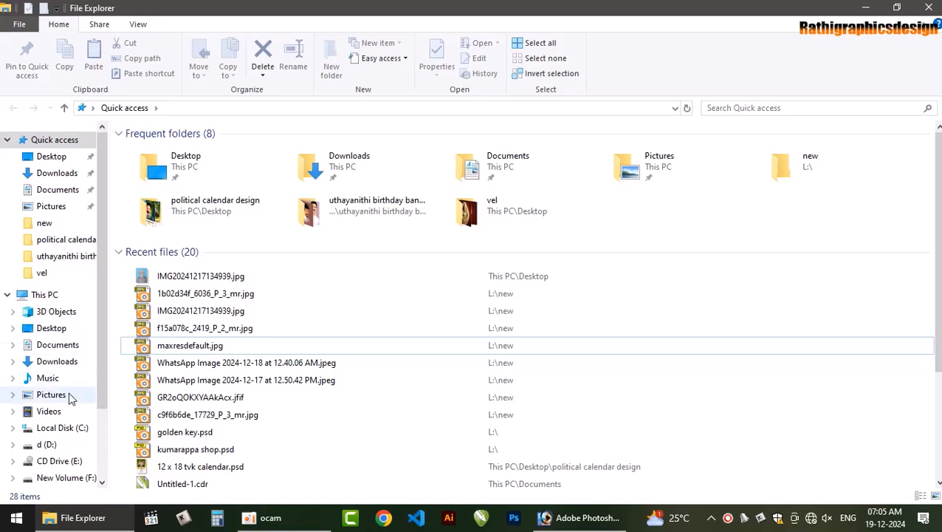
left_click(53, 429)
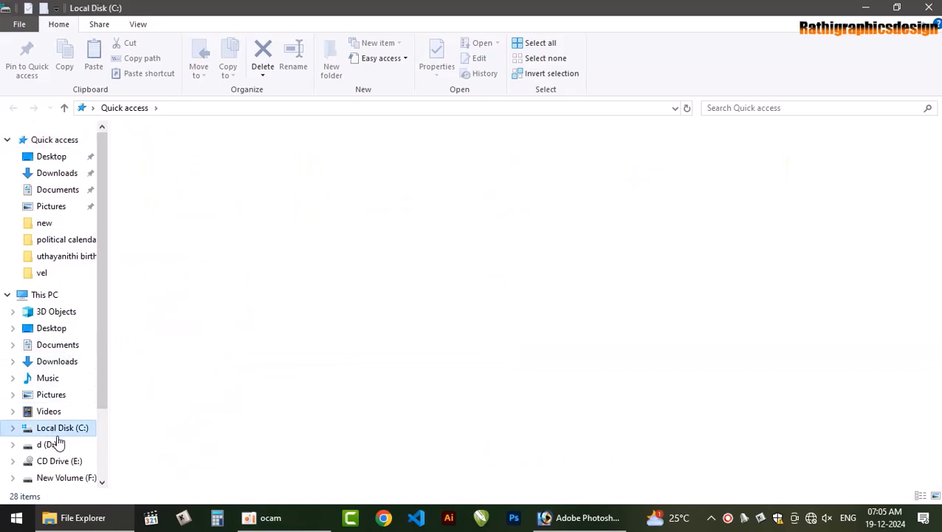
left_click(46, 444)
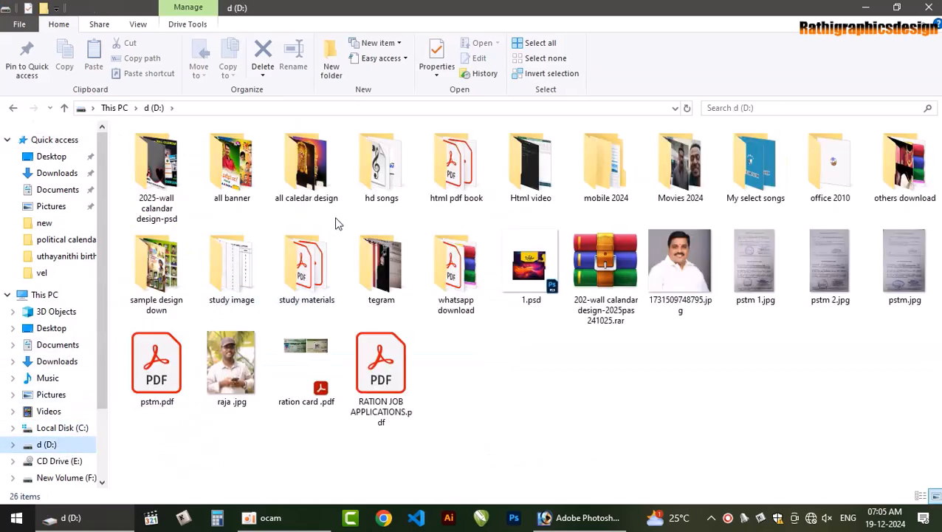
scroll(59, 432, "down", 2)
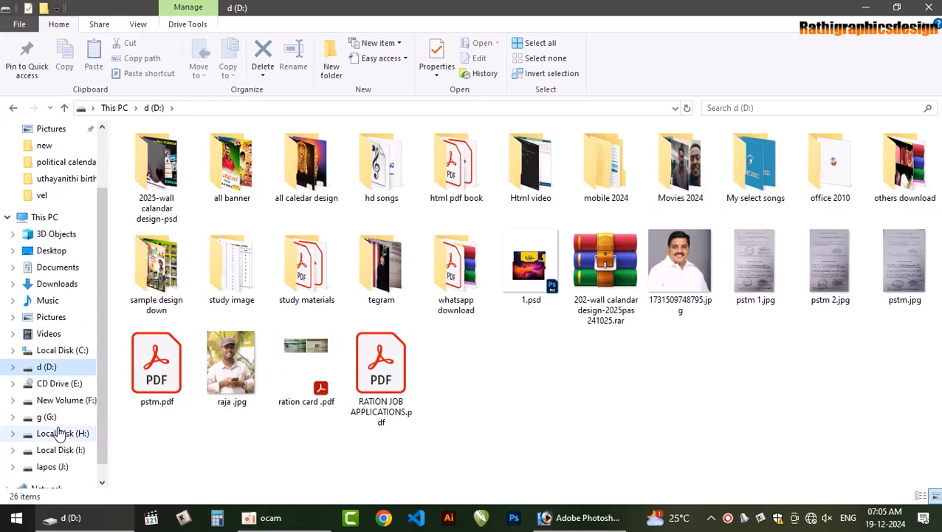
left_click(52, 467)
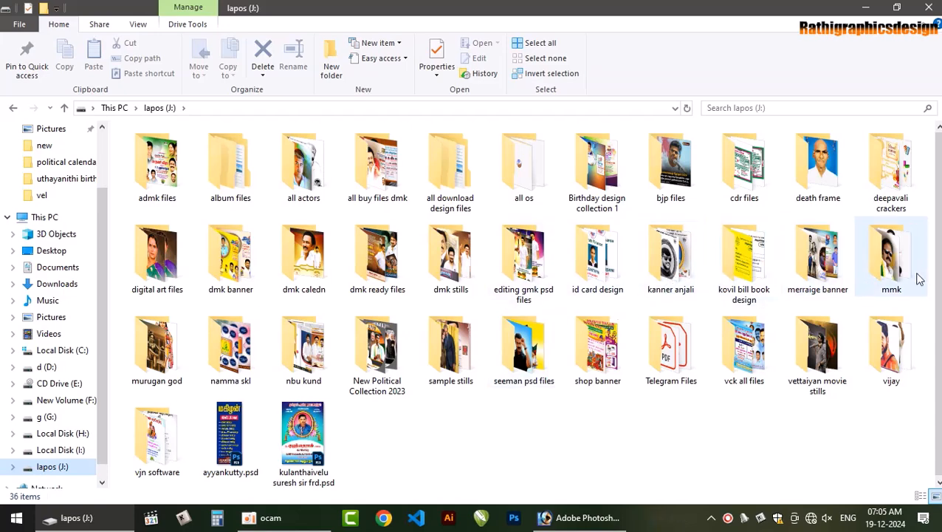
left_click(176, 261)
double_click(176, 261)
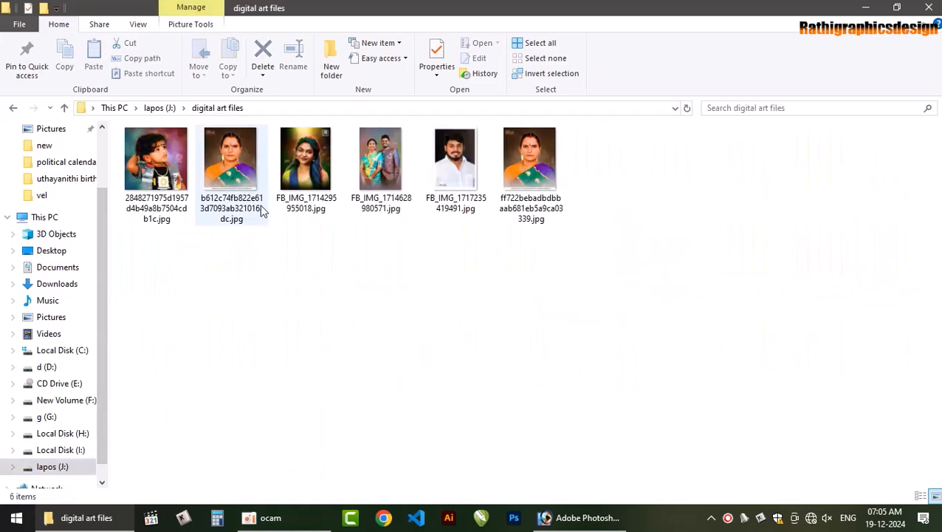
Try to open ff722bebadbdbbaab681eb5a9ca03339.jpg from the folder in Photoshop
left_click(548, 177)
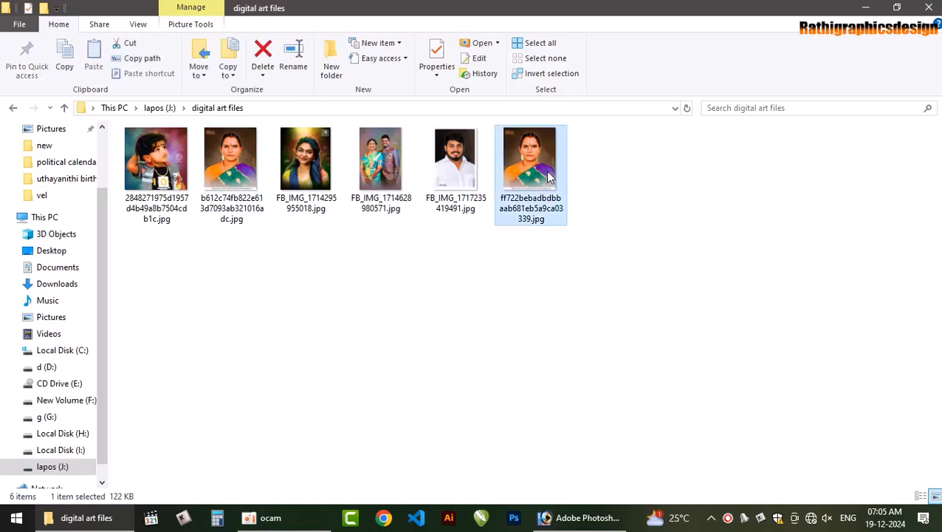
left_click_drag(521, 164, 228, 228)
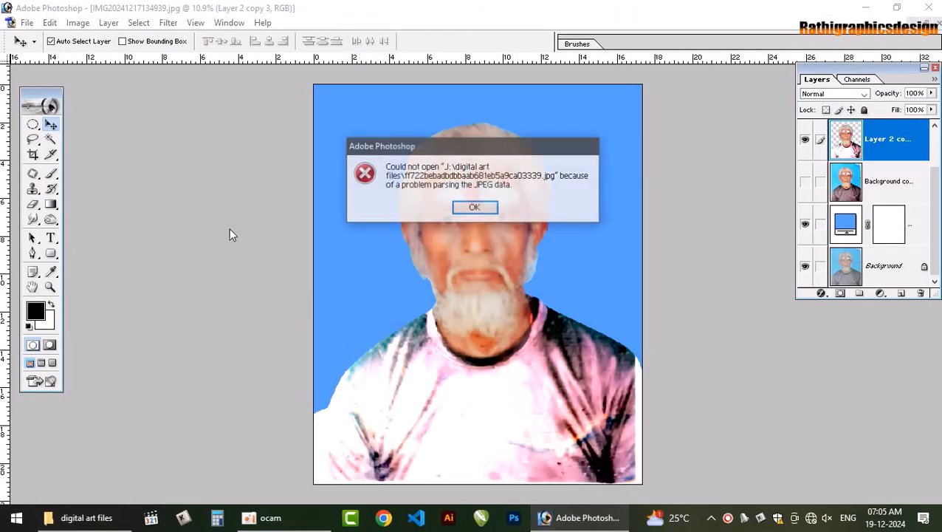
left_click(479, 207)
Return to File Explorer, view the portrait ff722bebadbdbbaab681eb5a9ca03339.jpg in the image viewer and close it
left_click(132, 515)
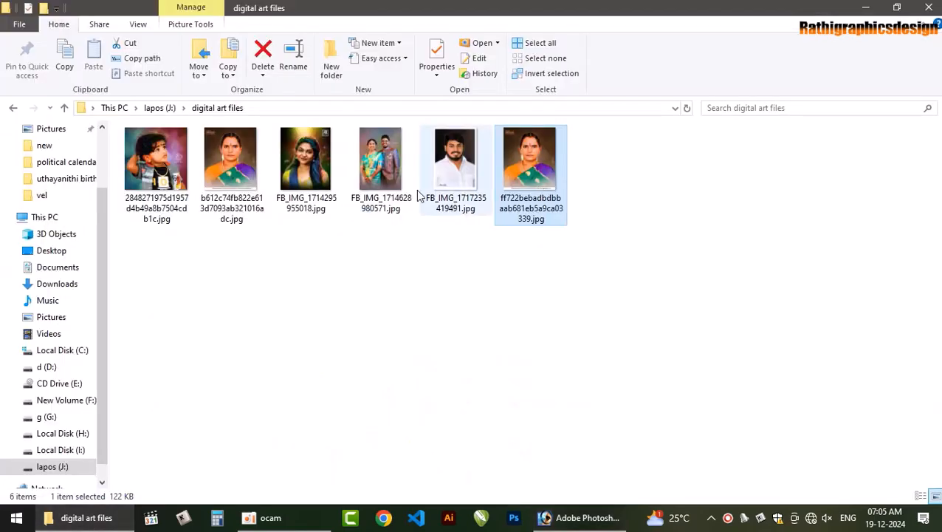
double_click(537, 191)
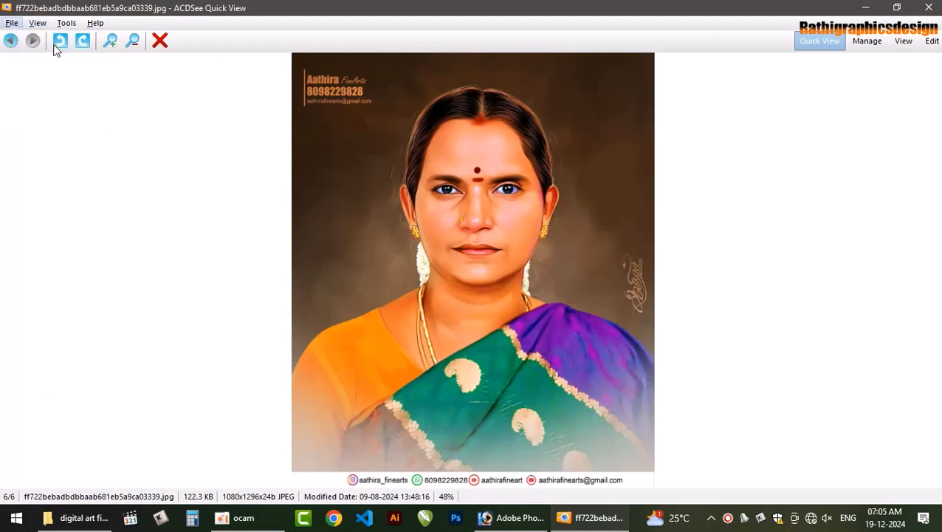
left_click(37, 23)
left_click(928, 7)
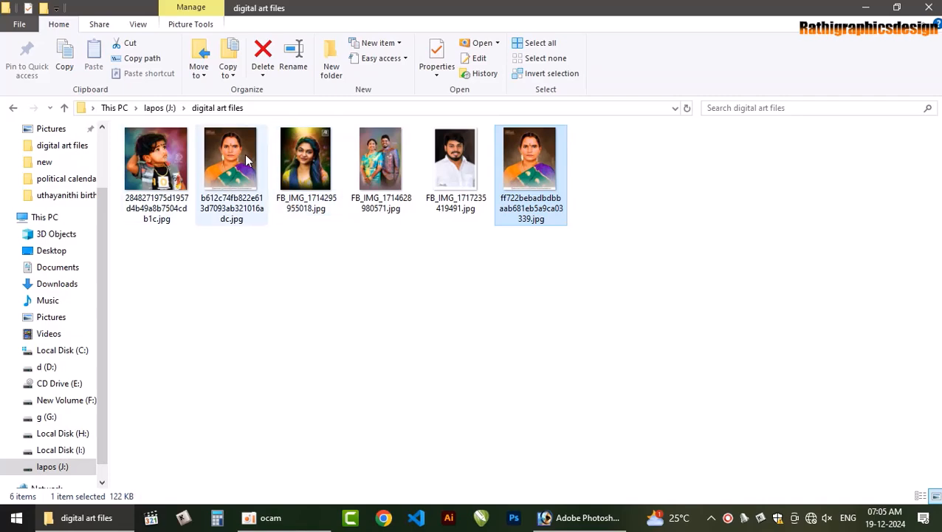
Switch back to Photoshop, shift the man's layer slightly and undo the move
left_click(594, 516)
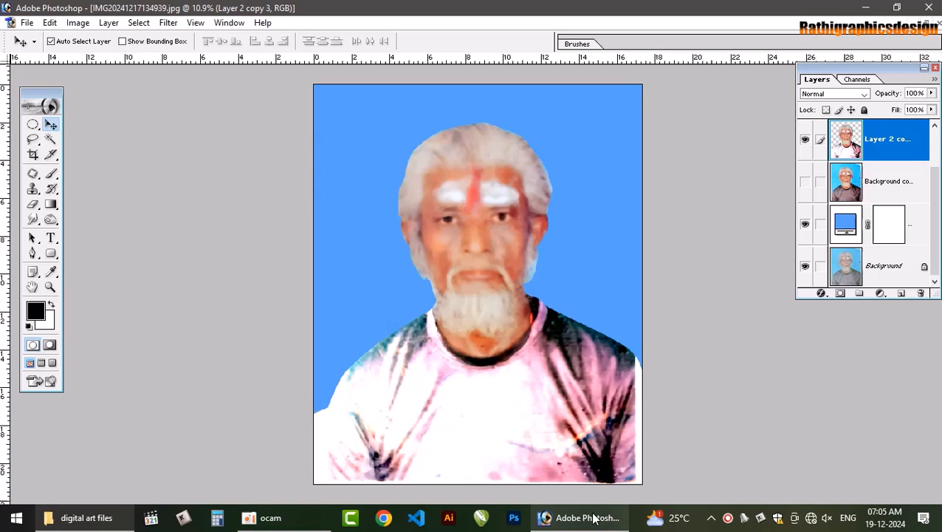
left_click(576, 220)
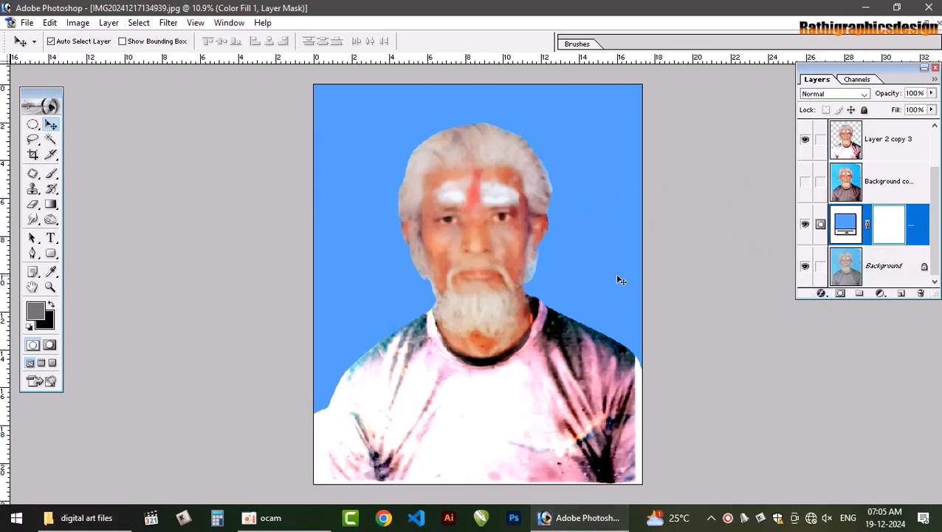
left_click_drag(466, 250, 480, 211)
key("ctrl+z")
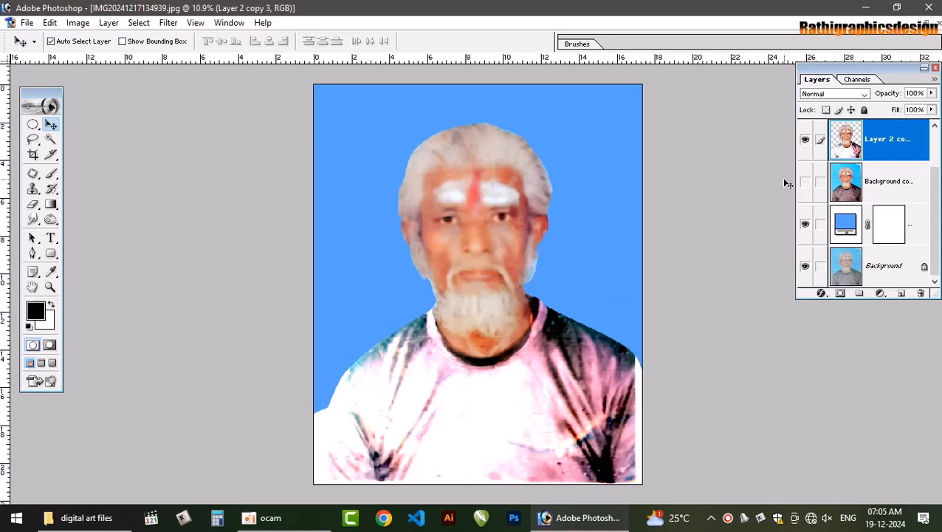
Cut the man from his layer and paste him into a new white 4333 × 4776 pixel RGB document
left_click(844, 145, "ctrl")
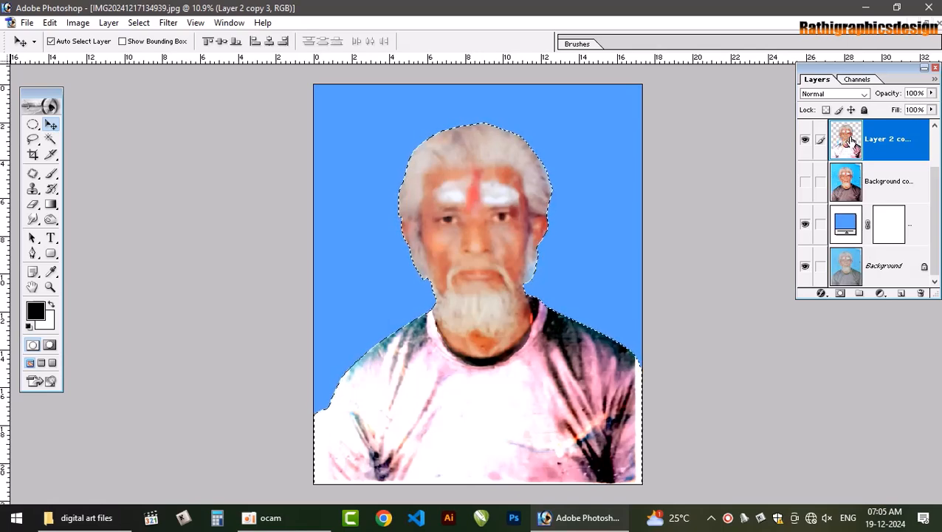
key("Delete")
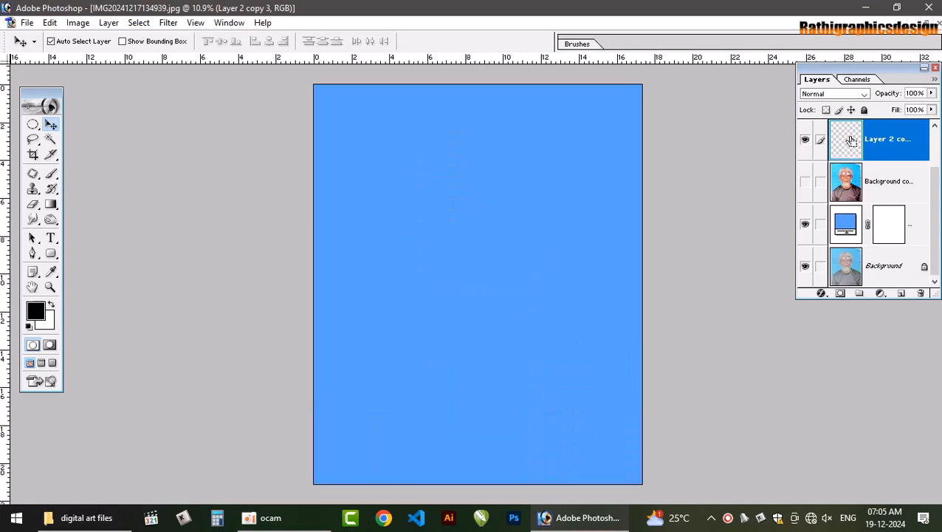
key("ctrl+n")
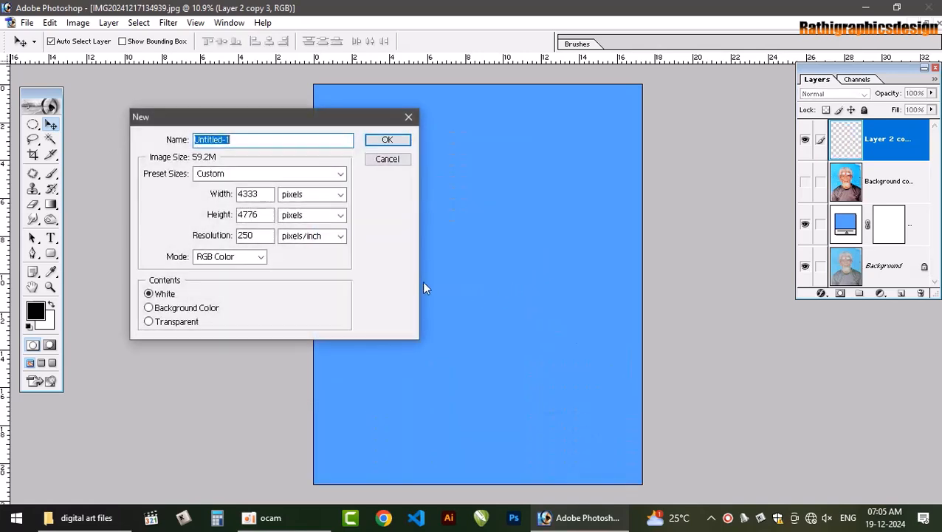
left_click(372, 145)
left_click(250, 73)
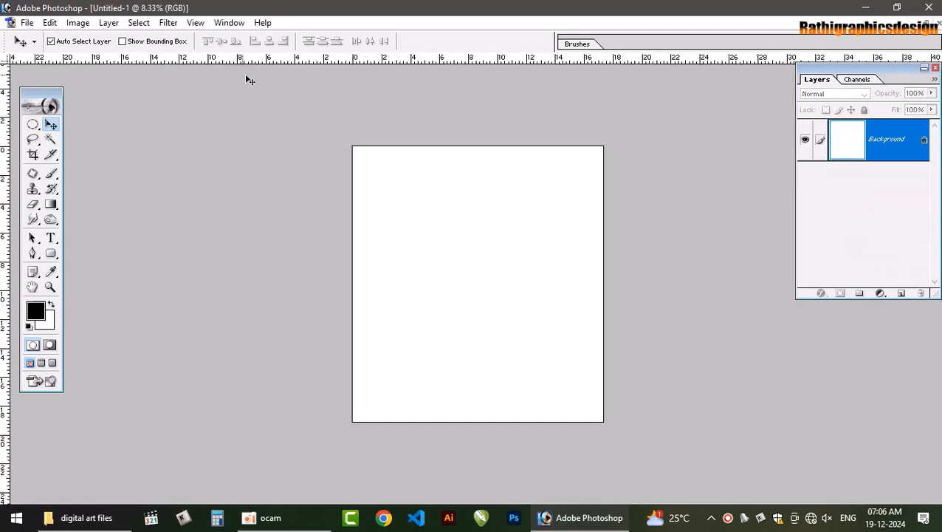
key("ctrl+v")
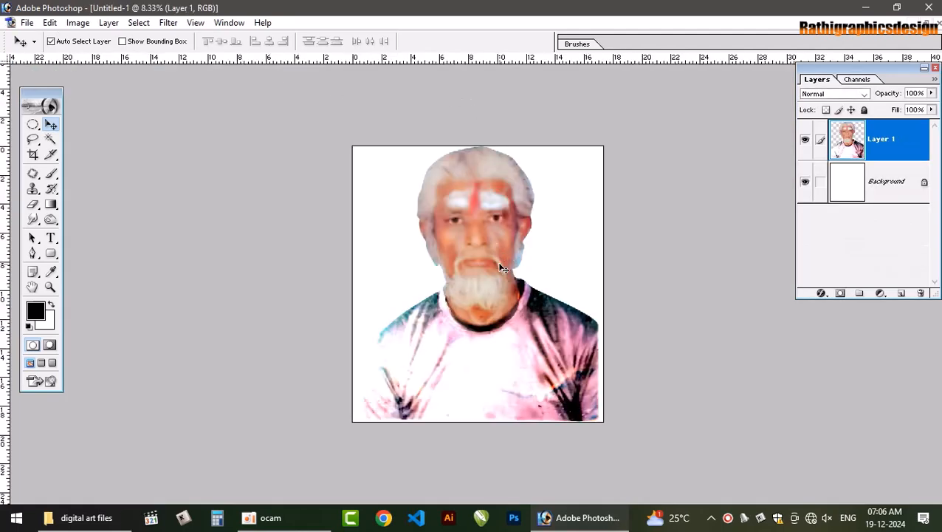
Scale the pasted man down slightly around his centre, leaving a white margin on all sides
key("ctrl+t")
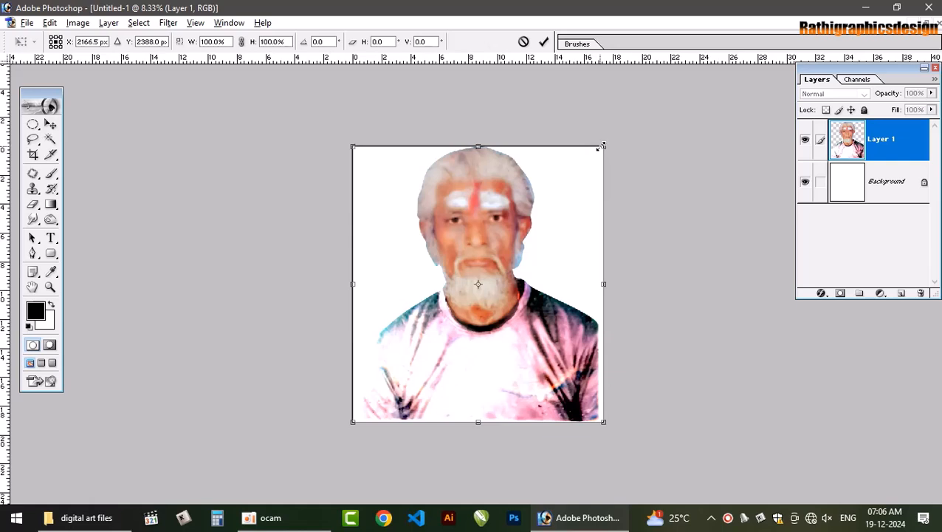
left_click_drag(603, 147, 577, 173)
double_click(489, 260)
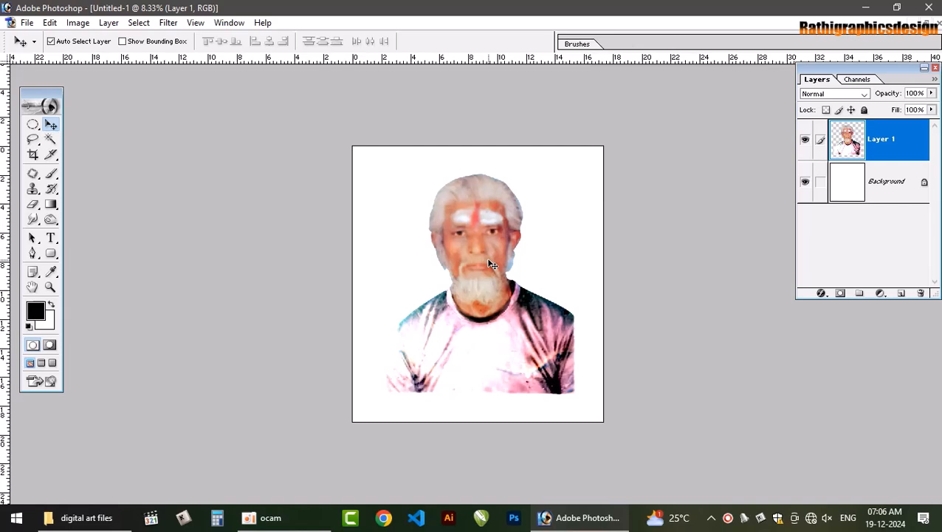
Create a new white RGB document 10 inches wide and 15 inches high at 300 pixels/inch
key("ctrl+n")
double_click(250, 194)
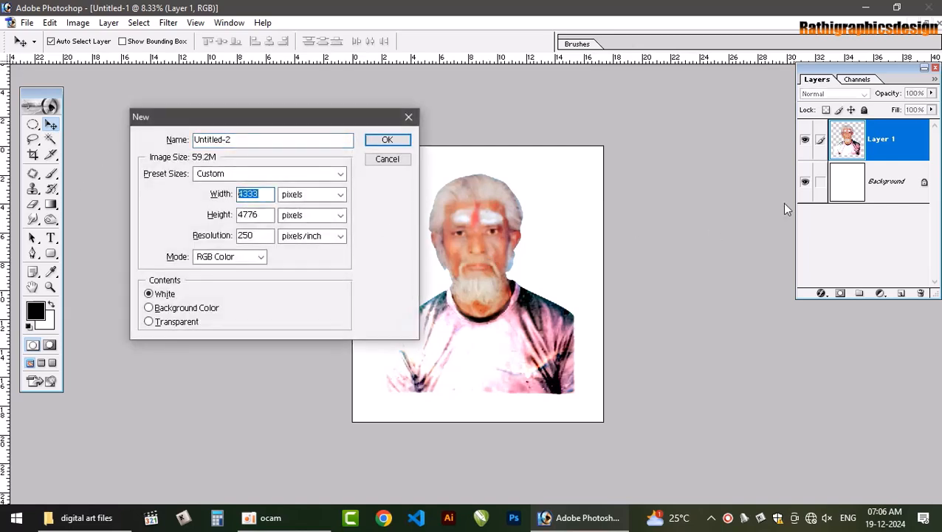
type("10")
key("Tab")
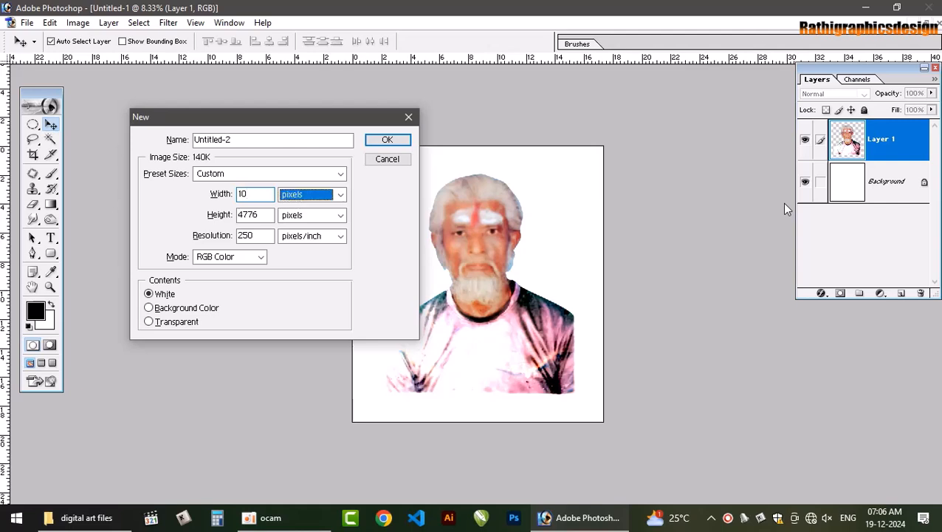
key("Tab")
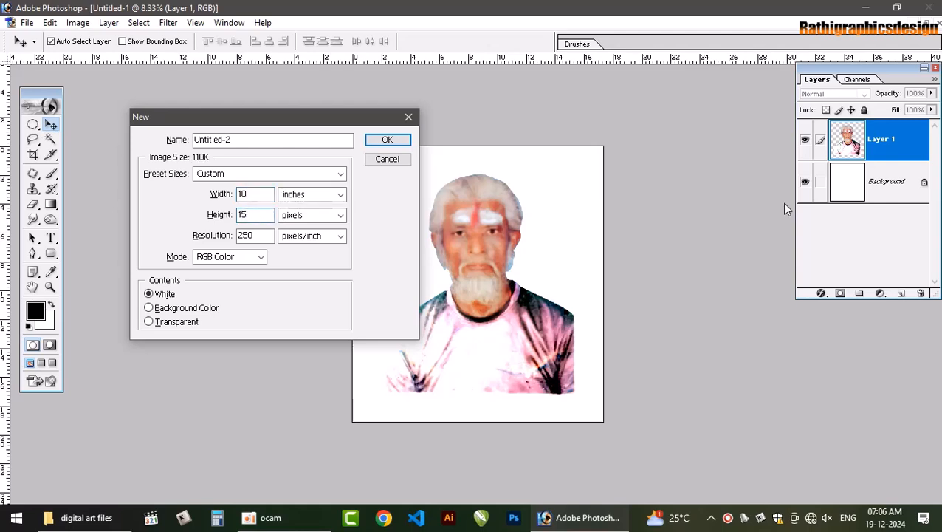
key("Tab")
key("Tab")
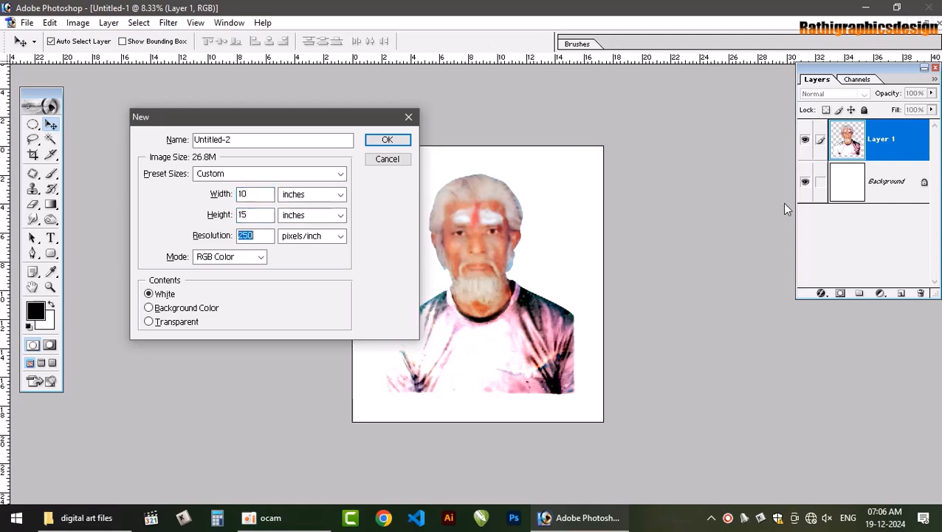
type("300")
key("Return")
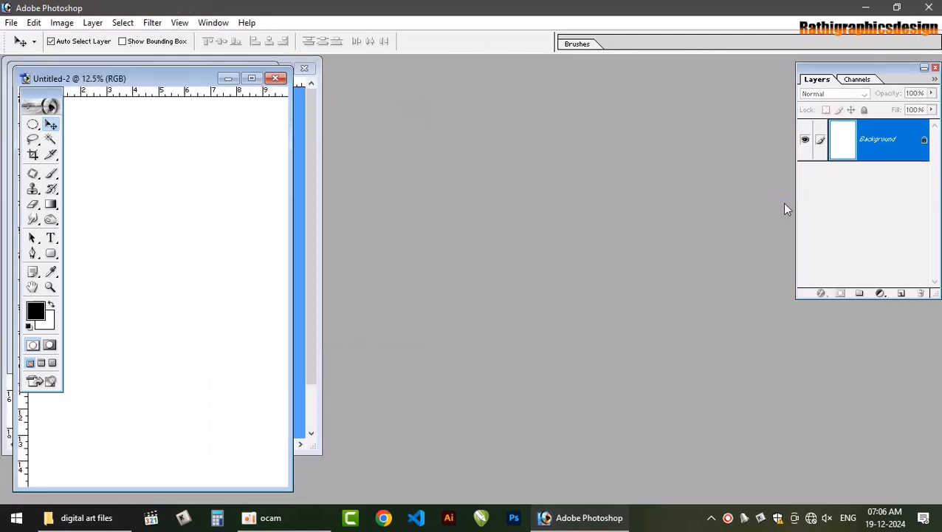
Copy the scaled man's layer into the 10 × 15 inch document and close Untitled-1 without saving
left_click_drag(180, 76, 548, 68)
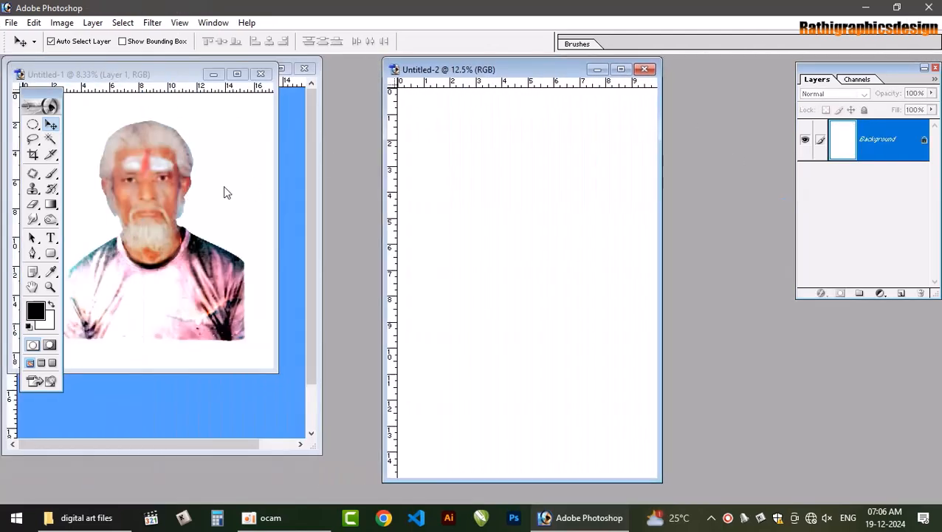
left_click_drag(223, 186, 471, 192)
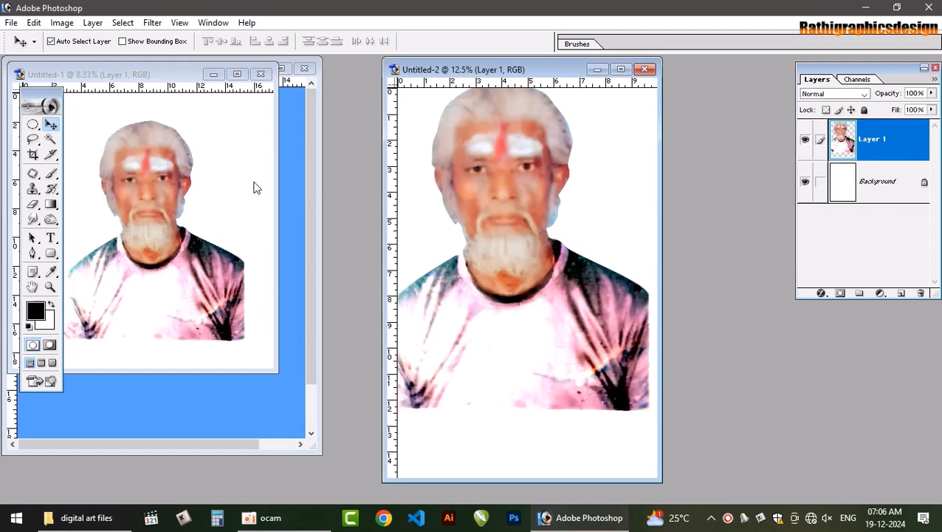
left_click(261, 75)
left_click(470, 201)
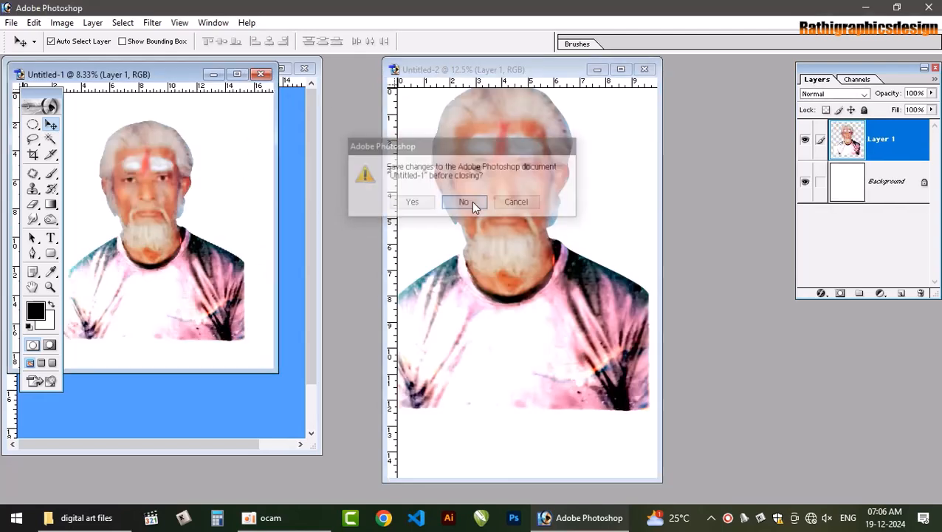
Undo the cut of the man in IMG20241217134939.jpg and deselect him
left_click(299, 170)
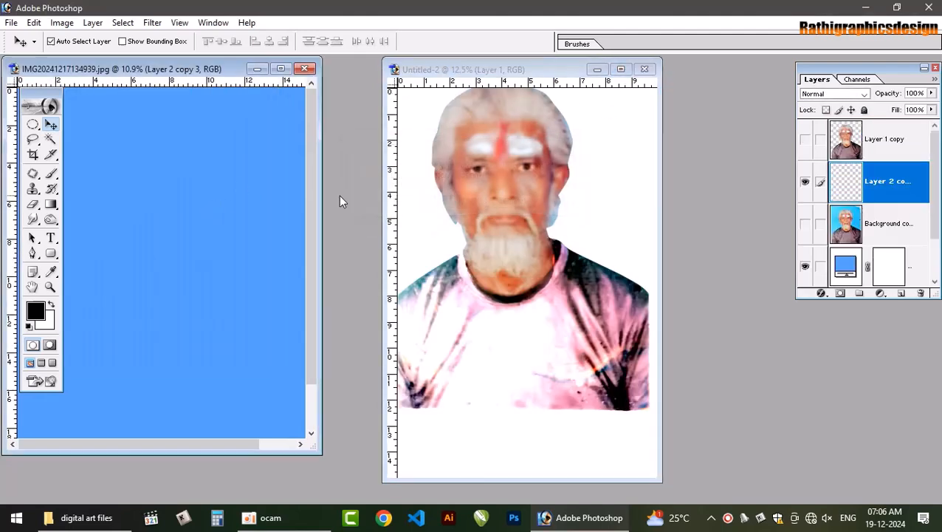
key("ctrl+z")
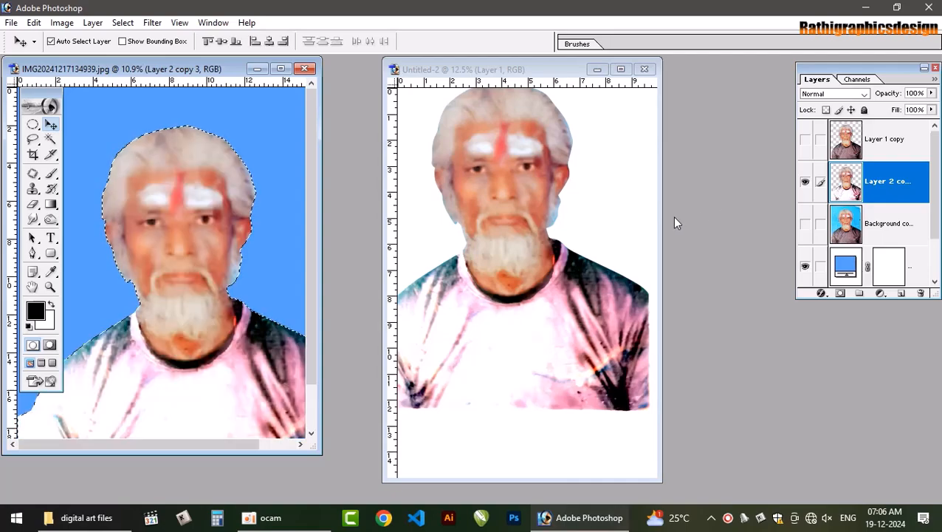
key("ctrl+d")
Save the original portrait document on the Desktop as IMG20241217134939.psd with its layers and close it
key("ctrl+s")
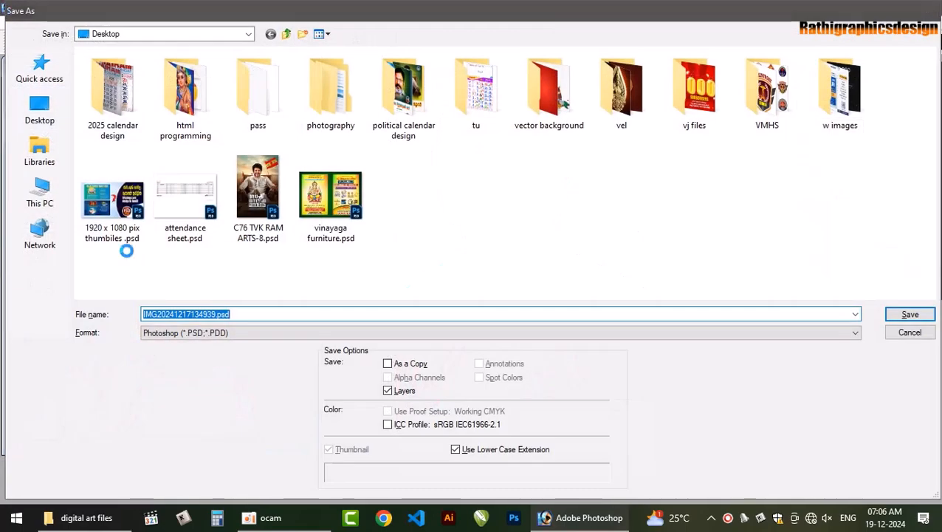
key("Return")
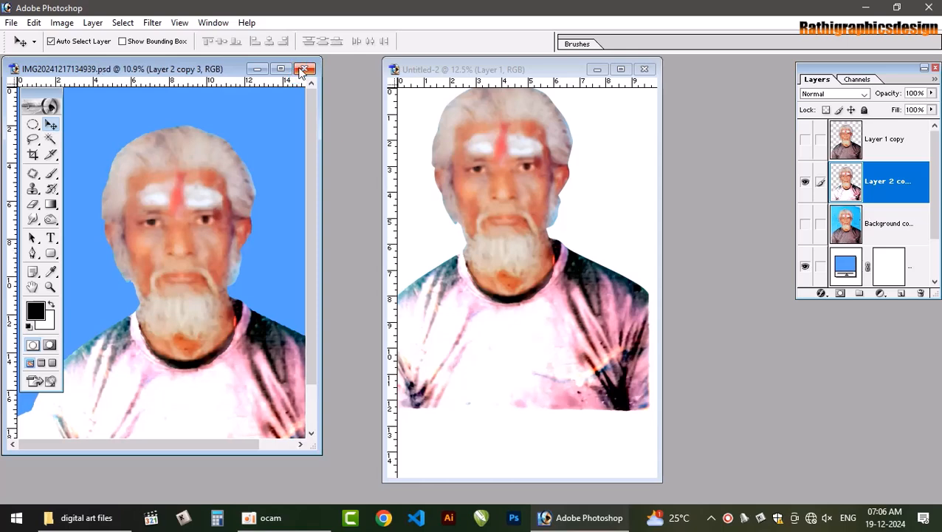
left_click(300, 68)
Maximize Untitled-2 and position the man near the page centre, with space above his head and below his shirt
left_click(621, 69)
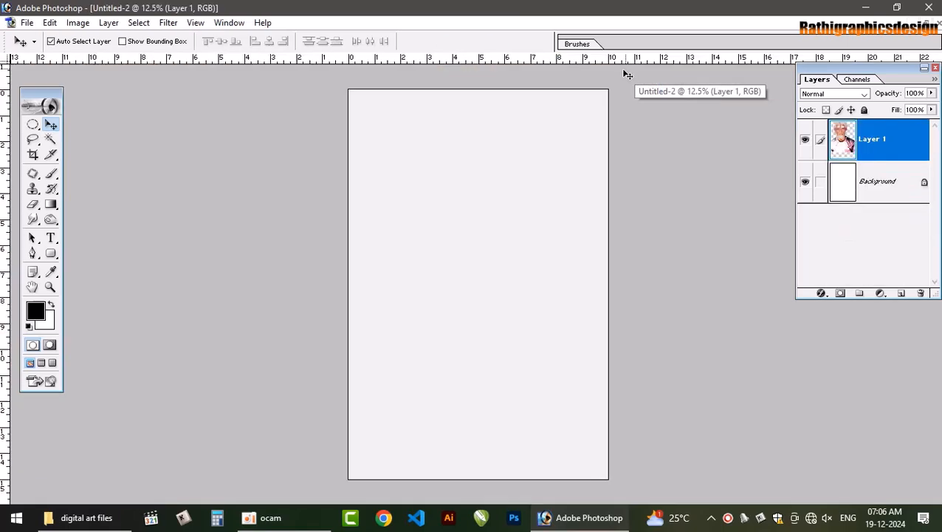
left_click_drag(467, 264, 468, 288)
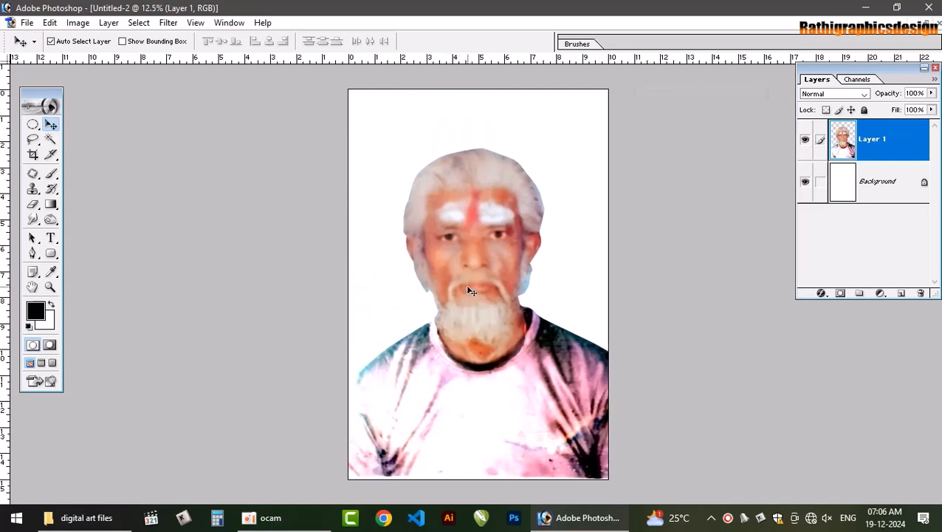
key("Left")
key("Left")
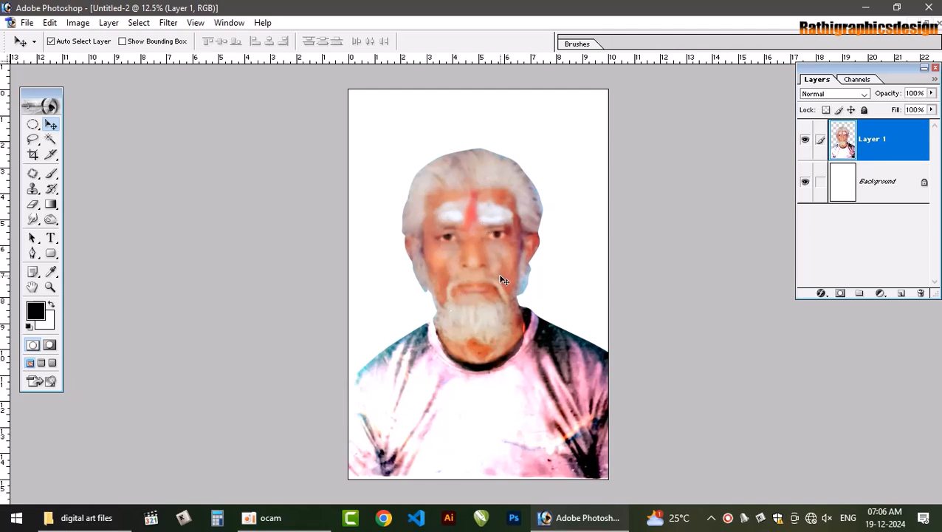
key("ctrl+t")
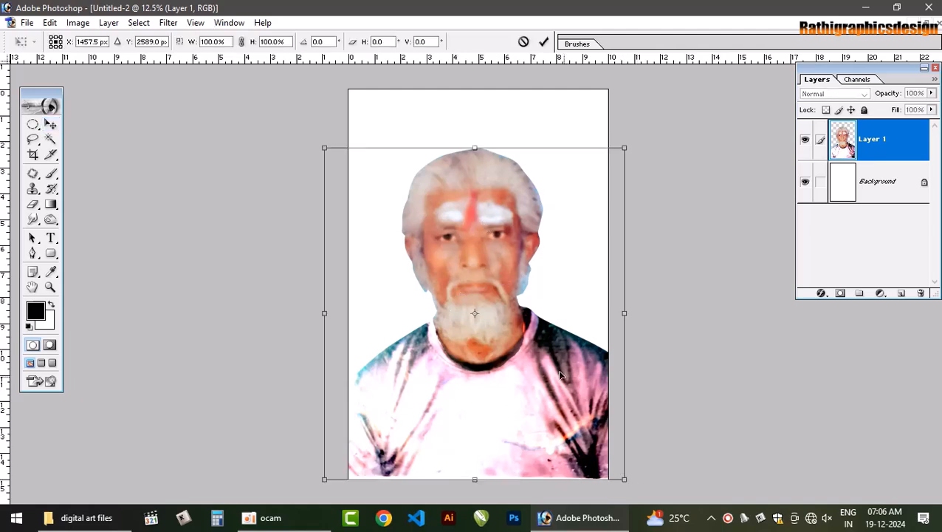
key("Return")
key("ctrl+t")
left_click_drag(483, 297, 480, 269)
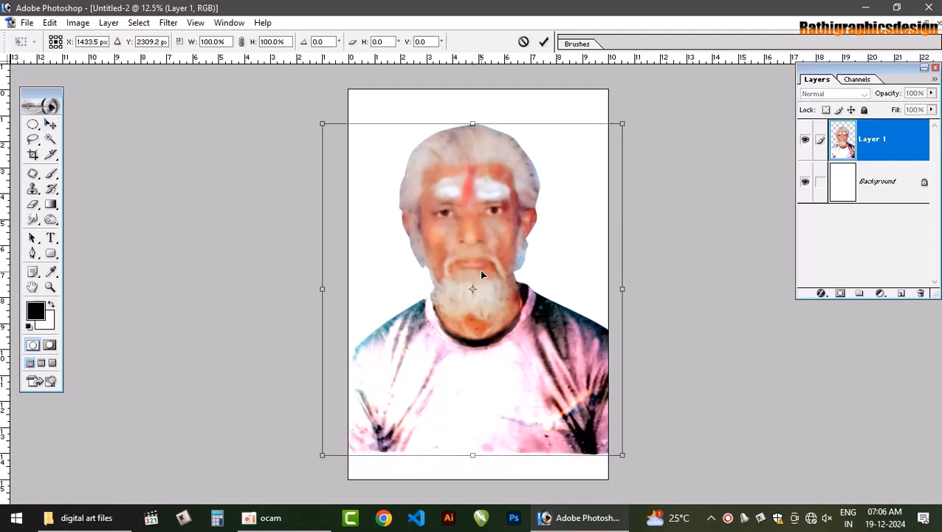
key("Return")
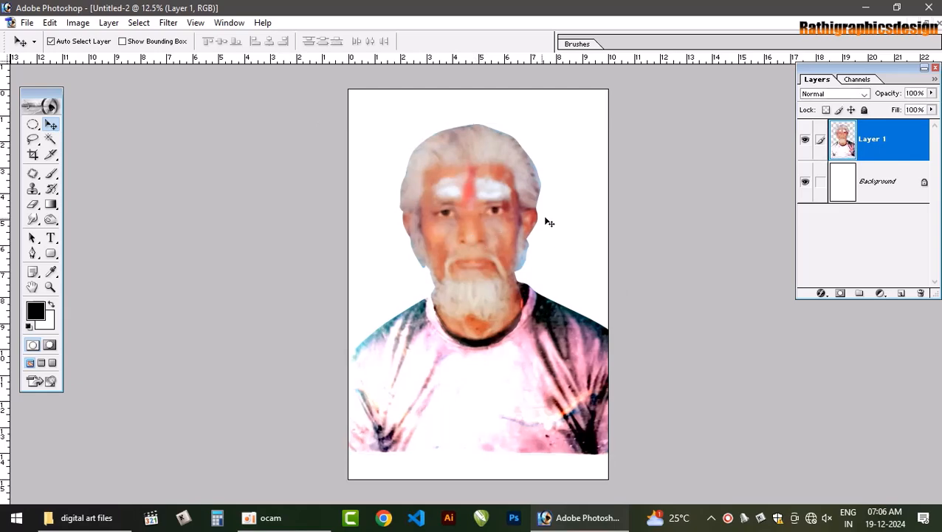
Add a new empty layer directly above the Background, beneath the man
left_click(849, 190)
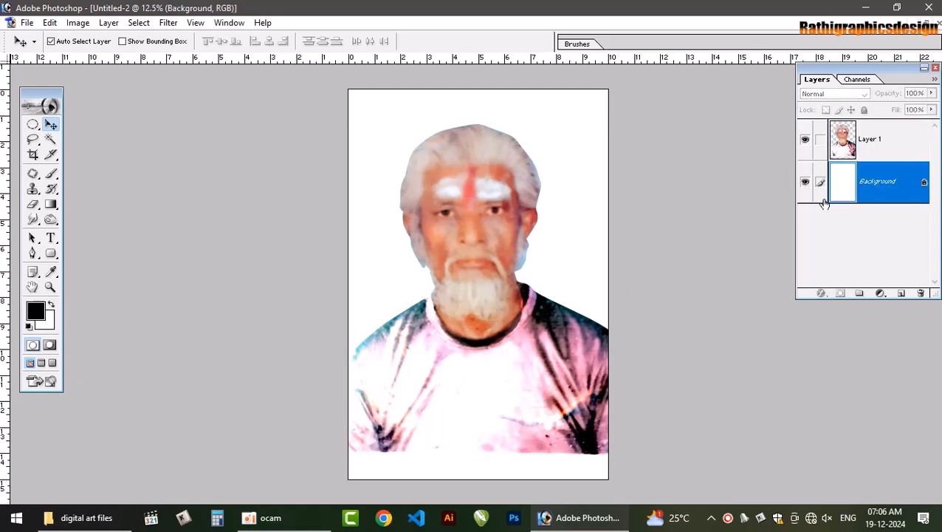
key("ctrl+shift+n")
key("Return")
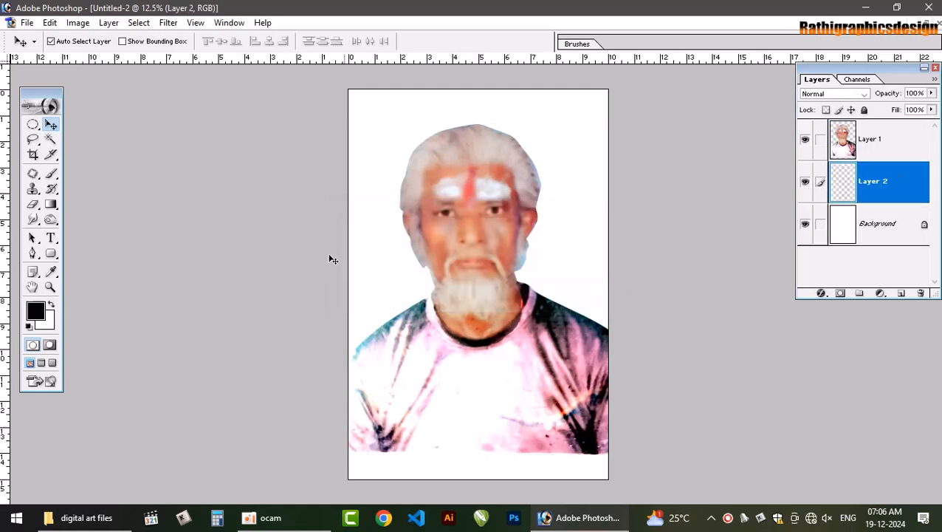
Set the foreground colour to dark brown 621C01 and fill the new layer behind the man with it
left_click(51, 272)
left_click(36, 310)
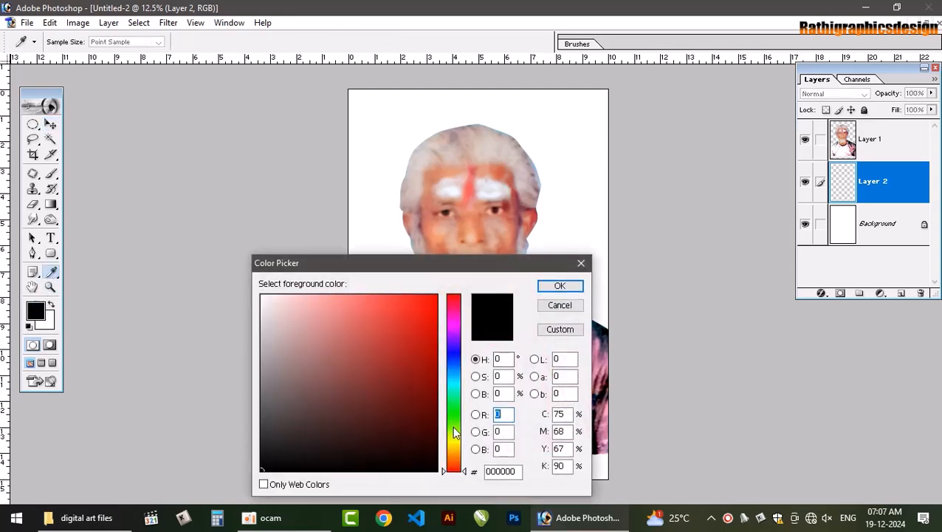
left_click_drag(461, 476, 459, 466)
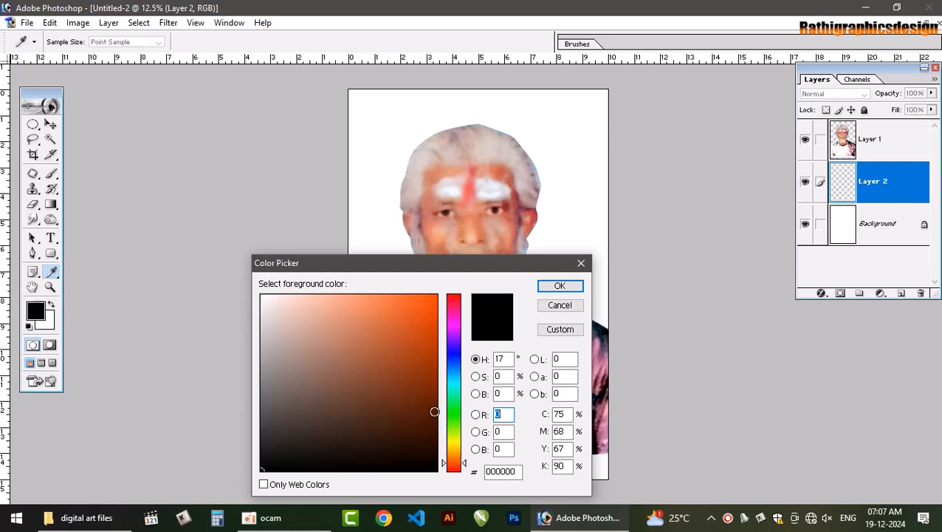
left_click(435, 402)
left_click(559, 285)
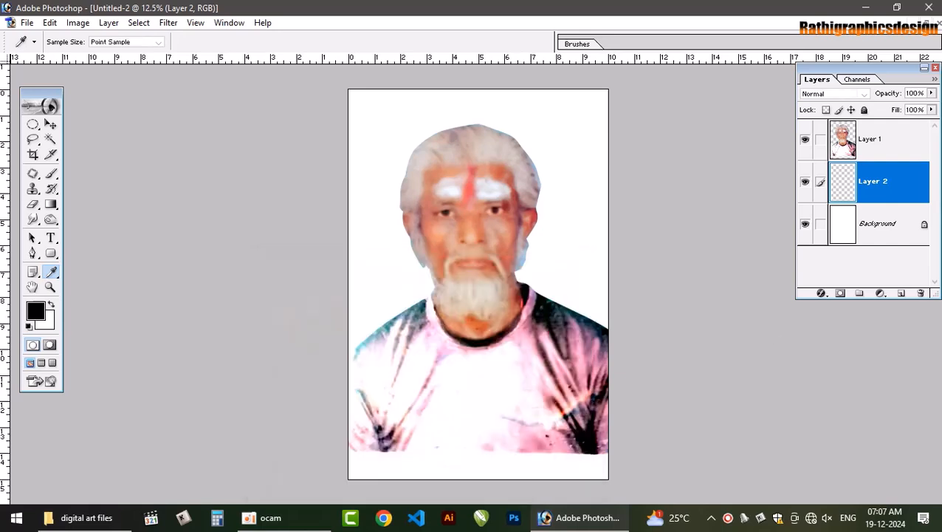
key("alt+BackSpace")
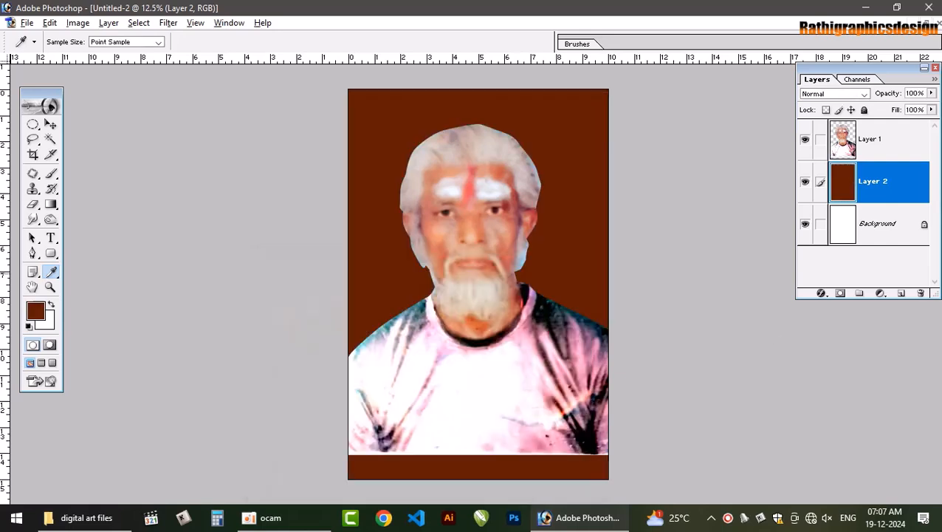
On a new layer above the brown fill, paint a darker brown shade across the top of the page with the 2500 px soft brush
left_click(35, 314)
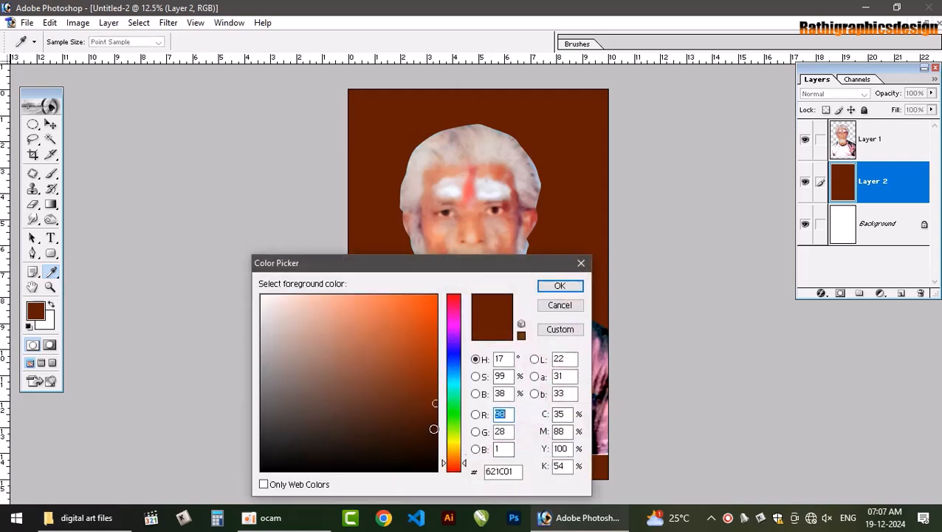
left_click(435, 424)
left_click(559, 285)
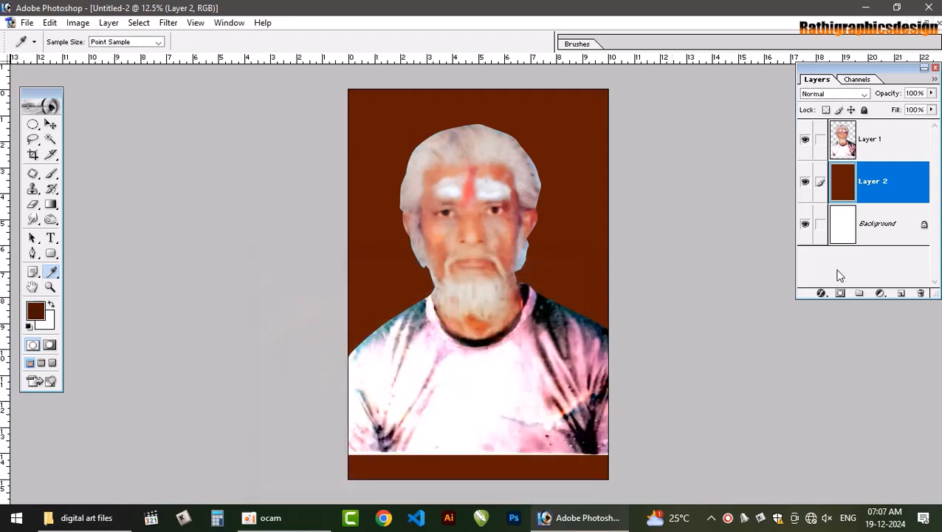
key("ctrl+shift+n")
key("Return")
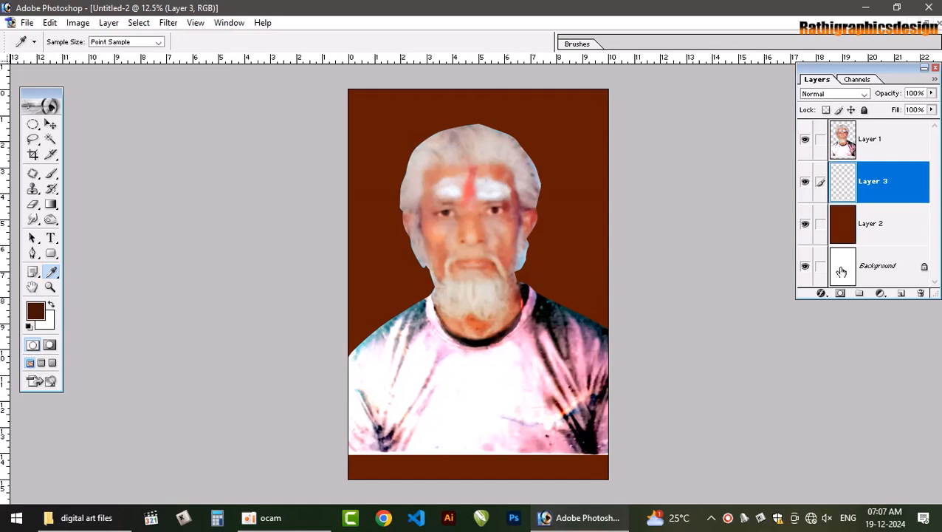
key("b")
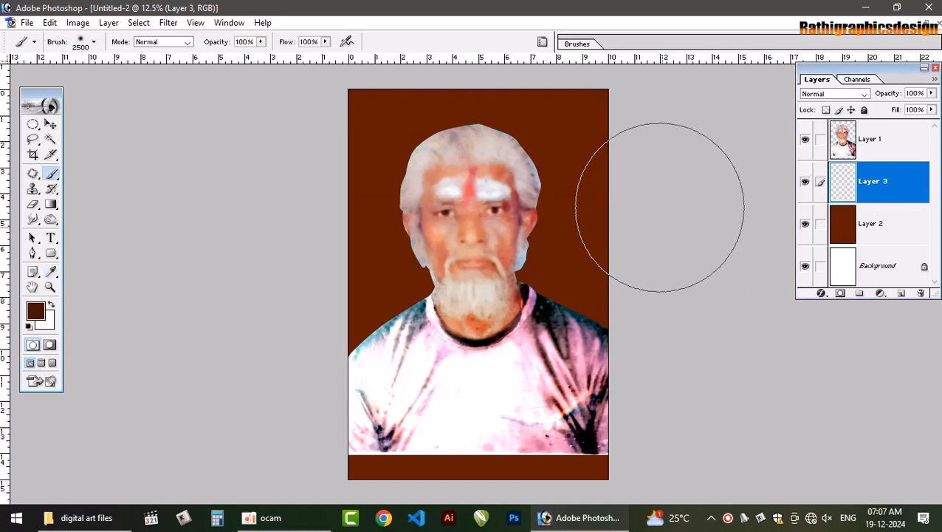
mouse_move(560, 93)
left_mouse_down()
mouse_move(497, 99)
mouse_move(629, 173)
mouse_move(653, 261)
mouse_move(557, 115)
mouse_move(334, 116)
left_mouse_up()
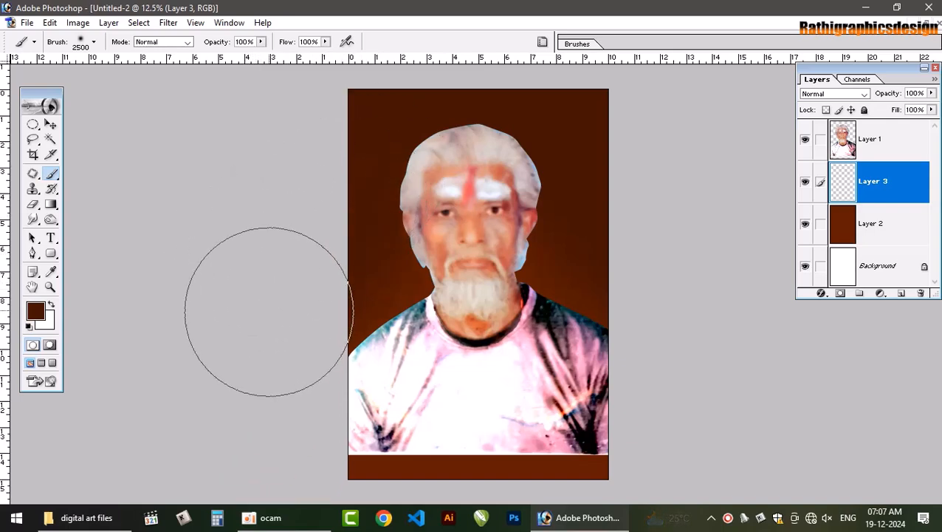
On a new layer directly above Layer 2, paint a lighter reddish-brown 8D2800 glow behind the man's head and shoulders
left_click(44, 313)
left_click_drag(435, 423, 436, 373)
left_click(570, 287)
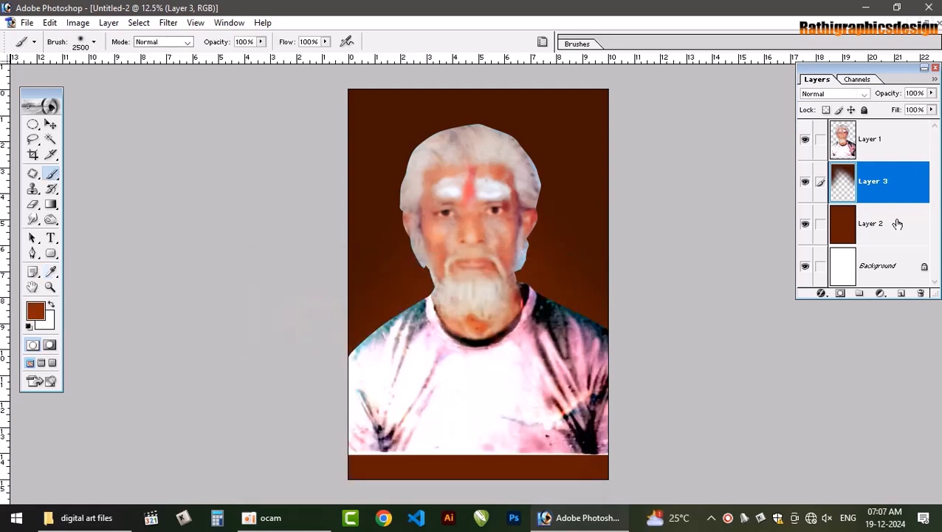
left_click(888, 222)
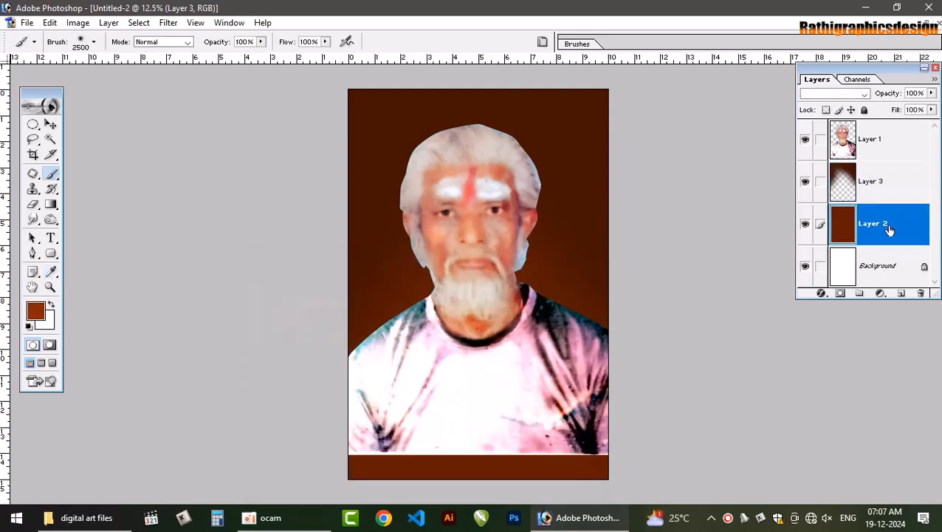
left_click(900, 292)
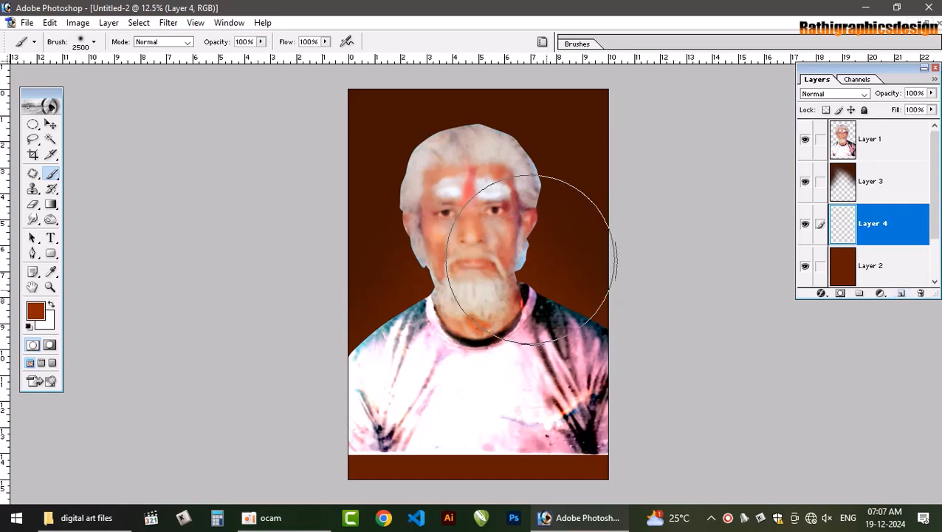
mouse_move(532, 260)
left_mouse_down()
mouse_move(459, 250)
mouse_move(405, 271)
mouse_move(351, 322)
mouse_move(345, 298)
mouse_move(410, 256)
mouse_move(547, 255)
mouse_move(577, 311)
mouse_move(541, 283)
left_mouse_up()
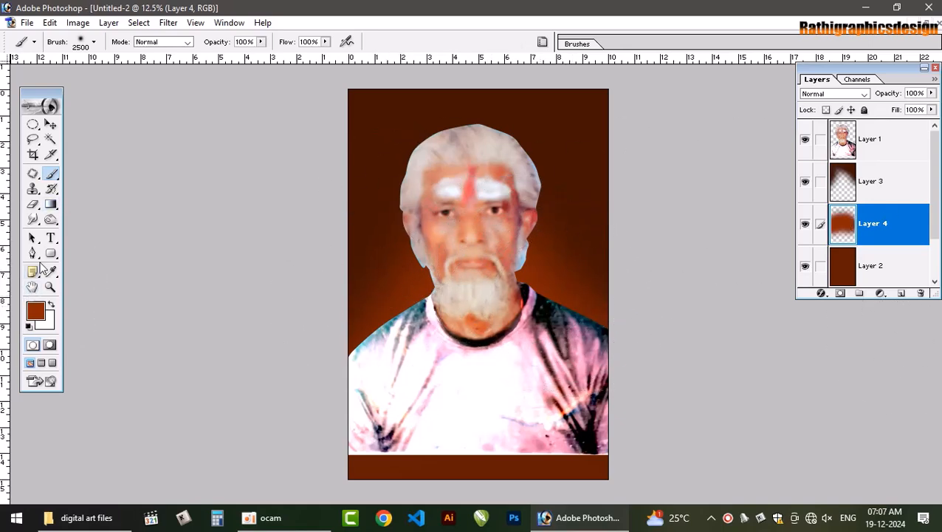
Set the foreground colour to a very dark brown, sampled from the page's upper corner and darkened further
left_click(33, 316)
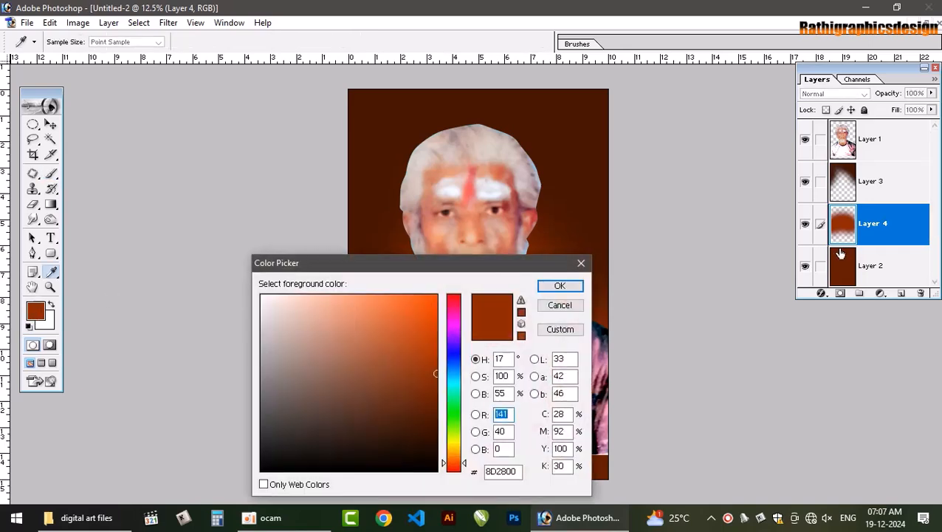
left_click(598, 106)
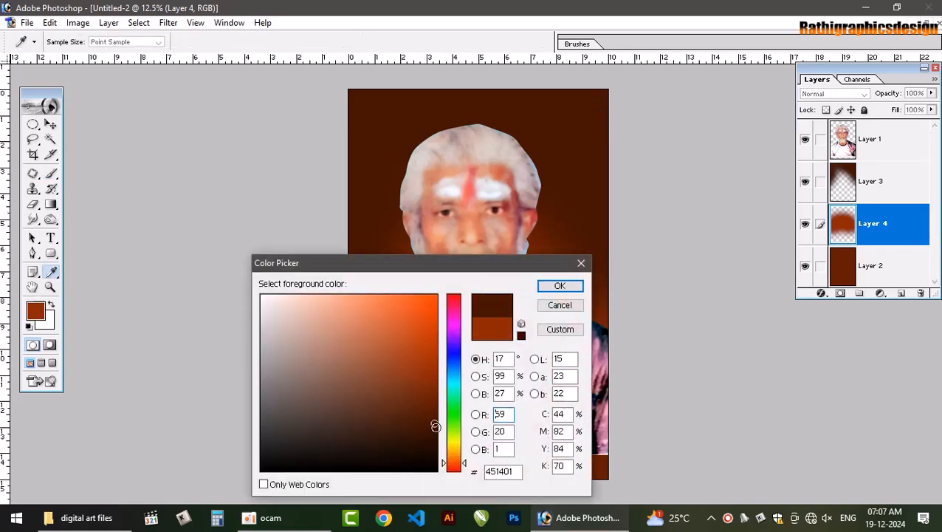
left_click_drag(435, 427, 437, 438)
key("Return")
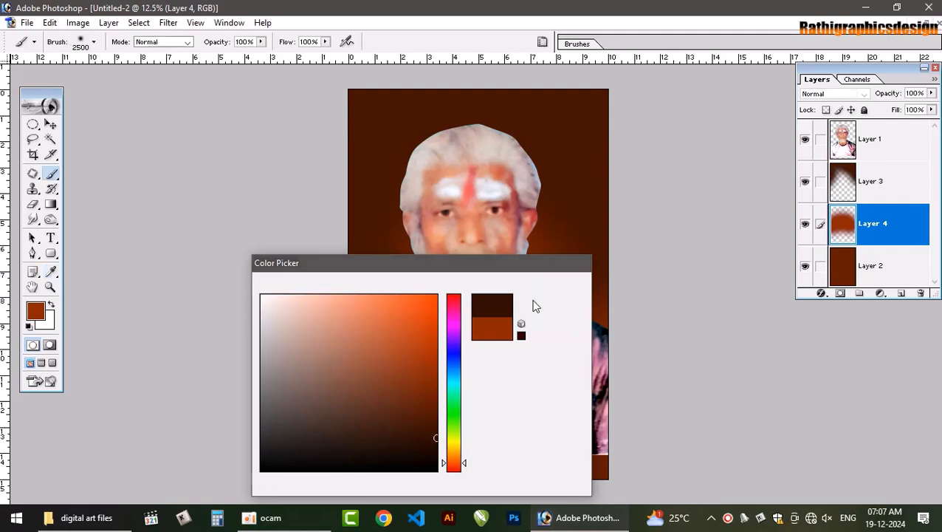
Smudge the glow on Layer 4 beside the man's head, using a hard round 900 px brush at 11% strength
left_click(35, 206)
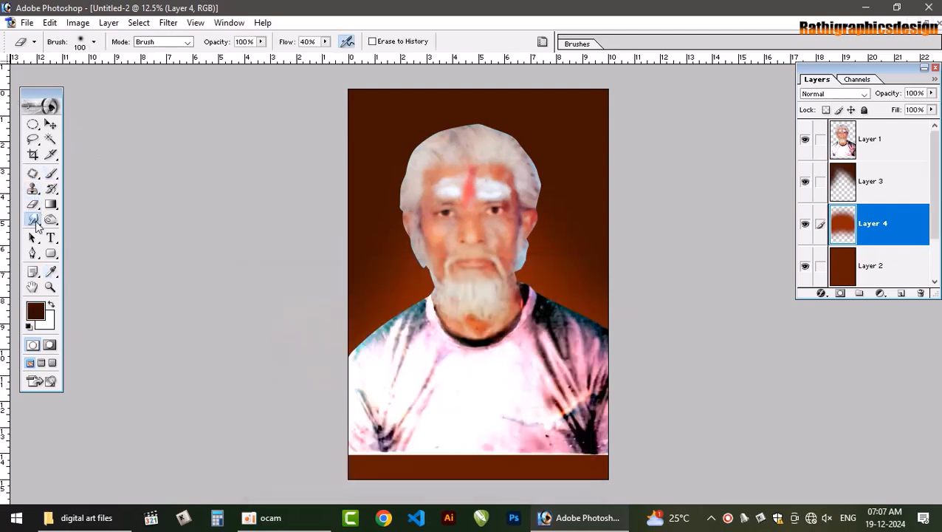
left_click(33, 219)
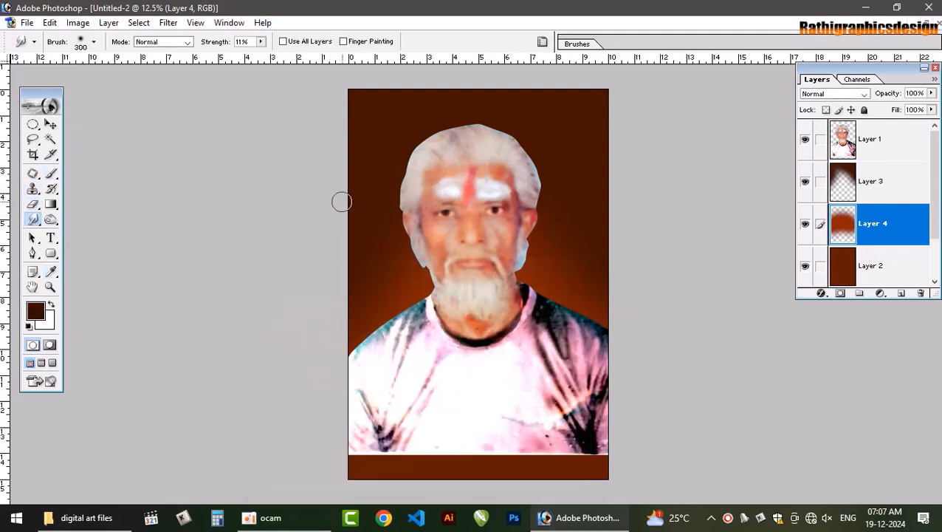
key("bracketright")
key("bracketright")
key("bracketright")
key("bracketright")
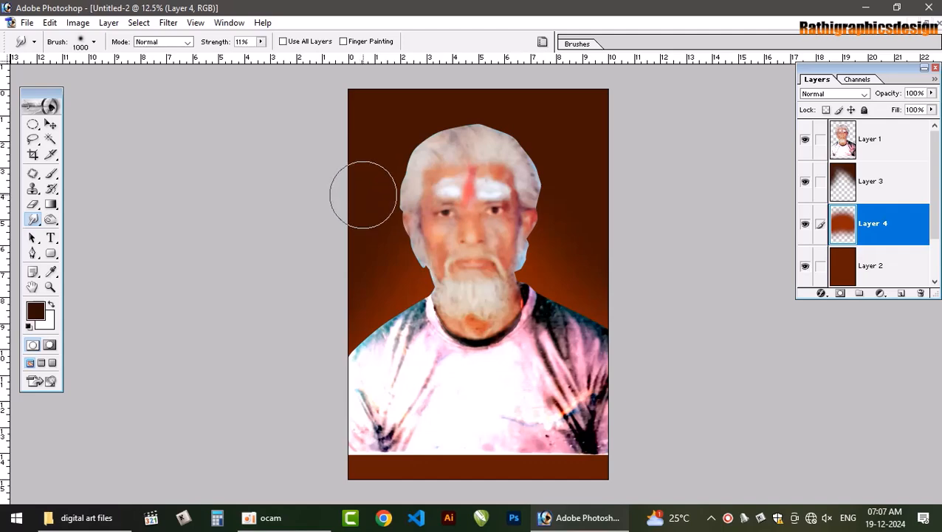
left_click(94, 43)
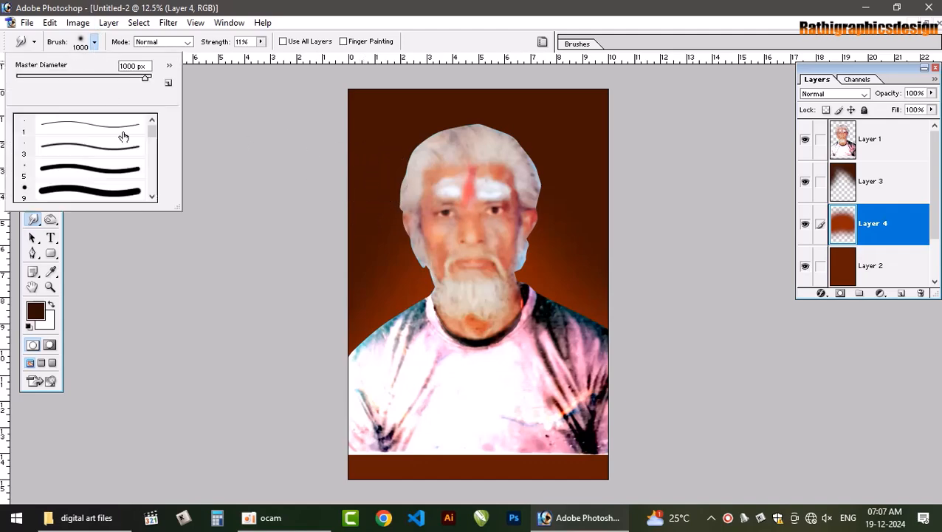
left_click(114, 193)
key("Return")
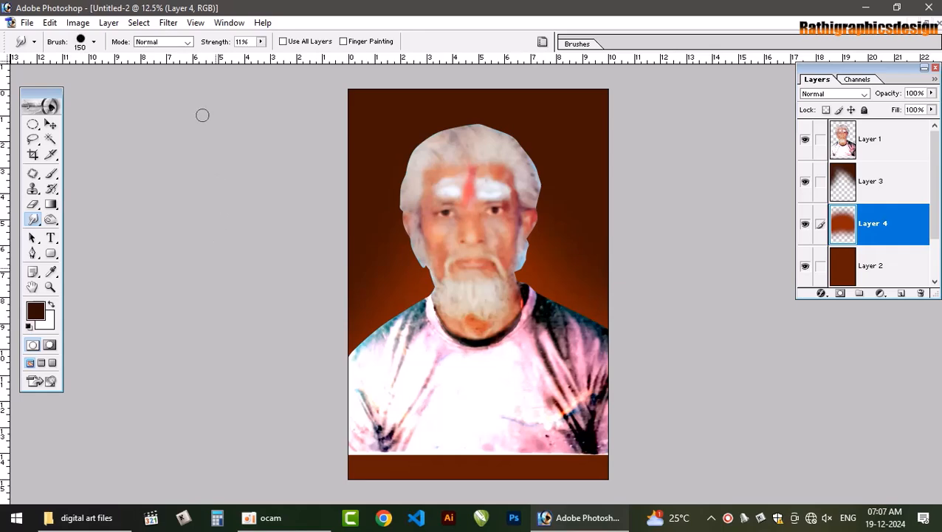
key("bracketright")
key("bracketright")
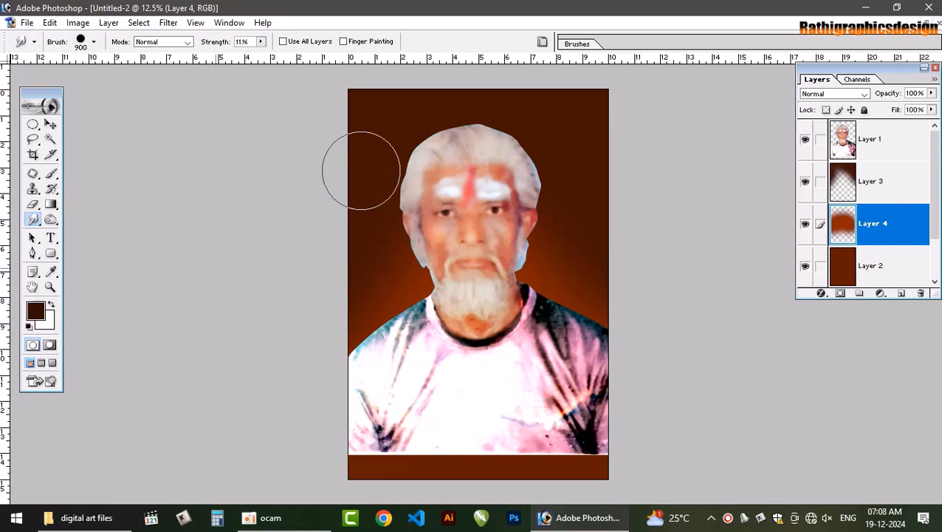
left_click(377, 177)
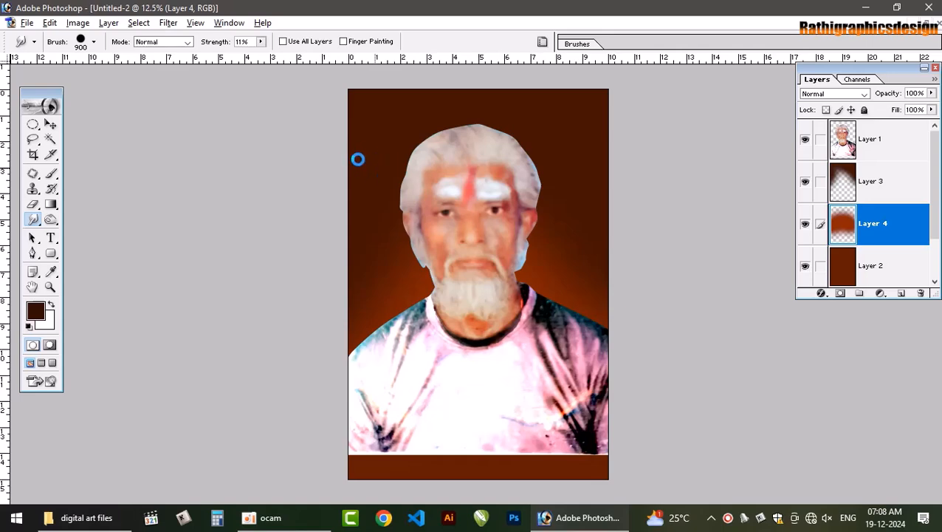
Turn off Spacing in the Smudge brush's tip shape settings
left_click(542, 43)
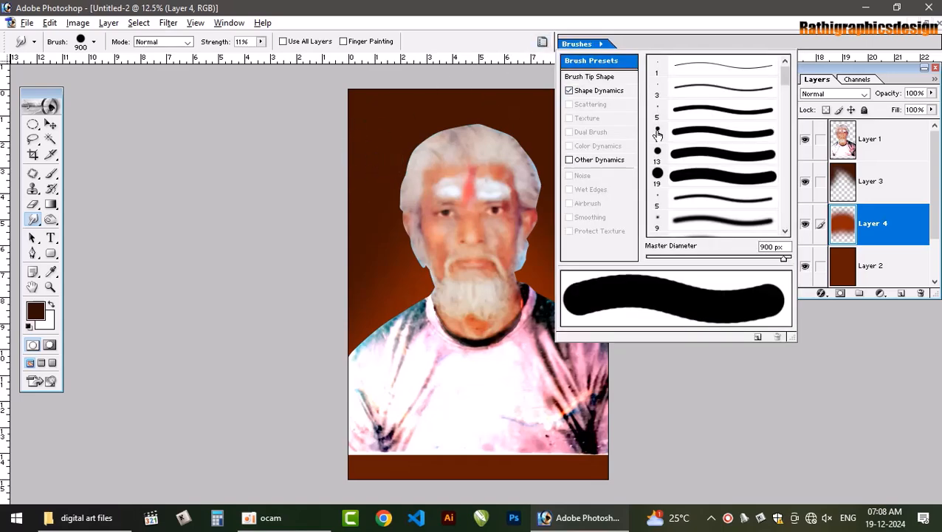
left_click(598, 77)
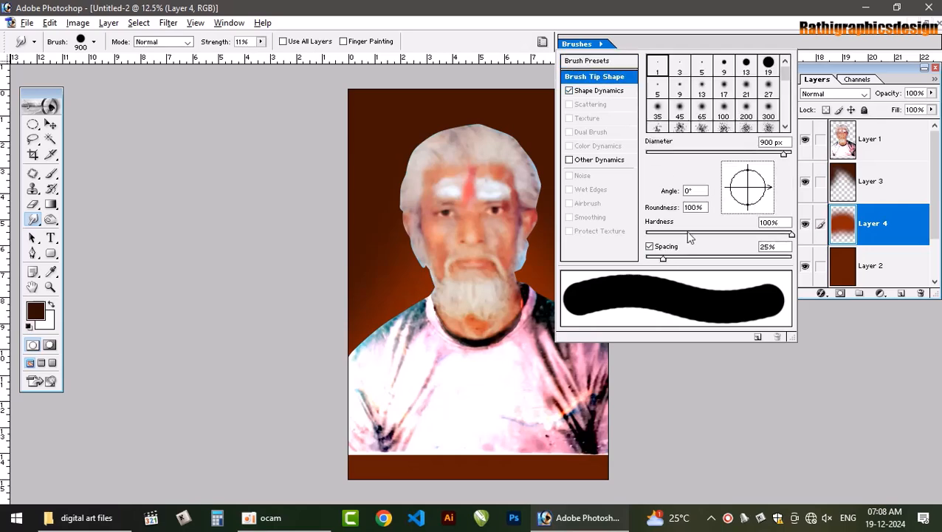
left_click(649, 246)
left_click(305, 148)
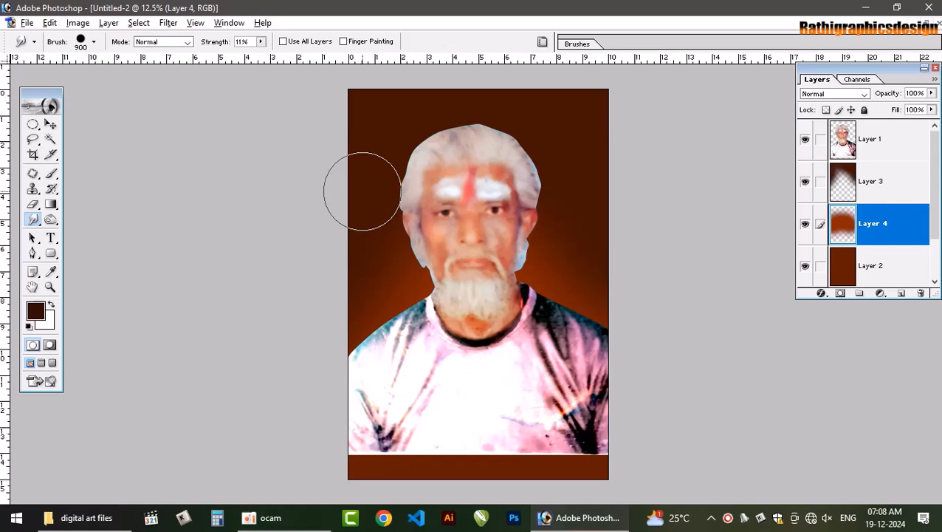
Smudge the dark shading on Layer 3 around the top of the head, with the brush reduced to 600 px and Use All Layers enabled
left_click(878, 181)
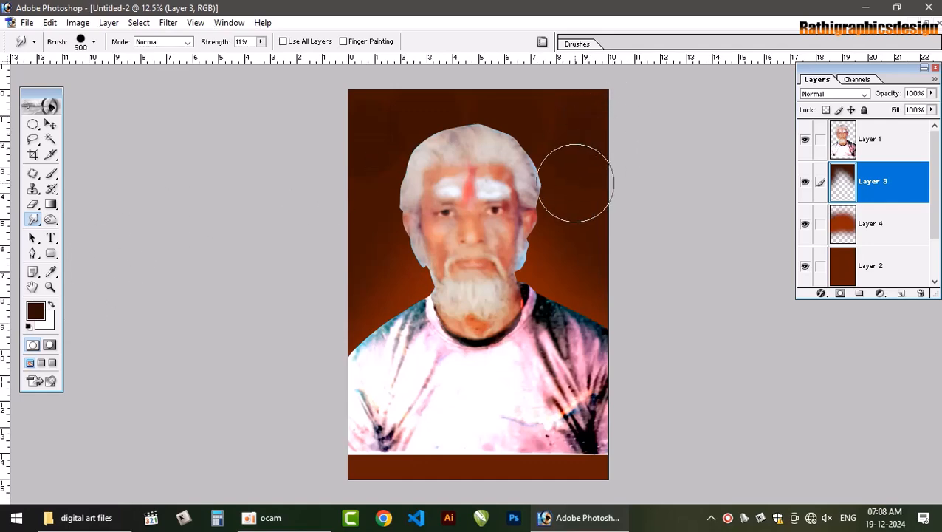
key("bracketleft")
key("bracketleft")
key("bracketleft")
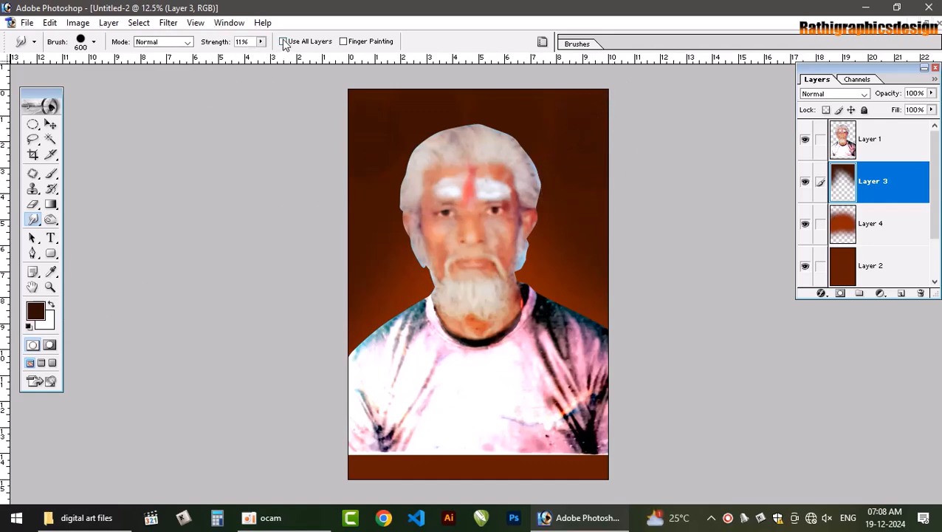
left_click(283, 41)
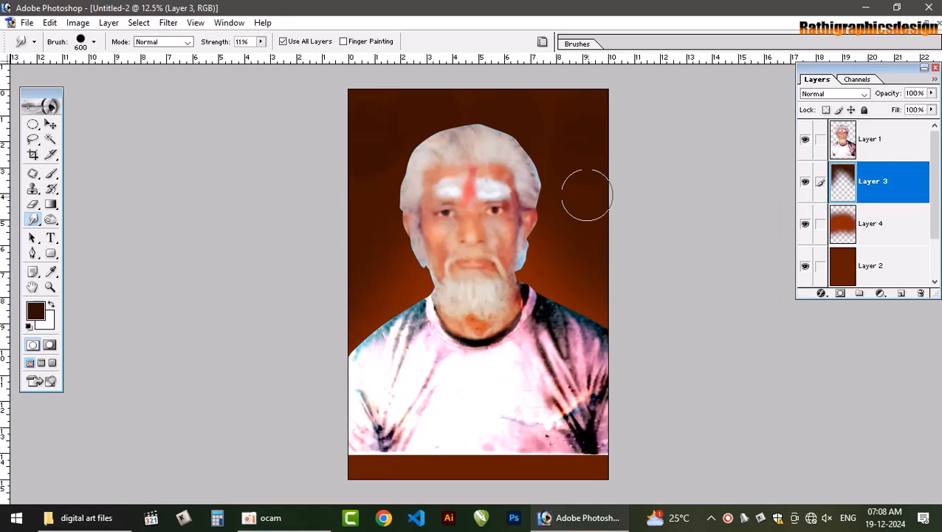
left_click_drag(552, 167, 558, 117)
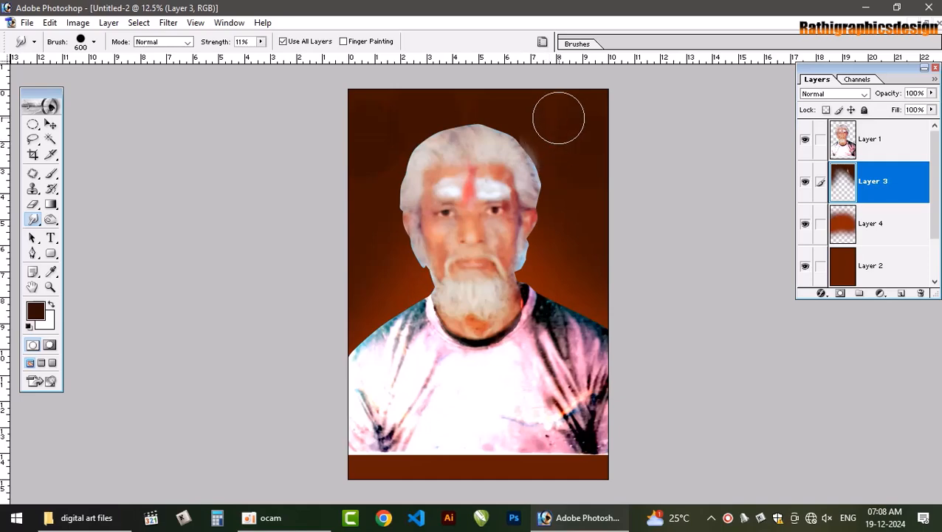
Set the Smudge strength to 46% and blend the background down the right-hand side of the man's head
left_click(261, 42)
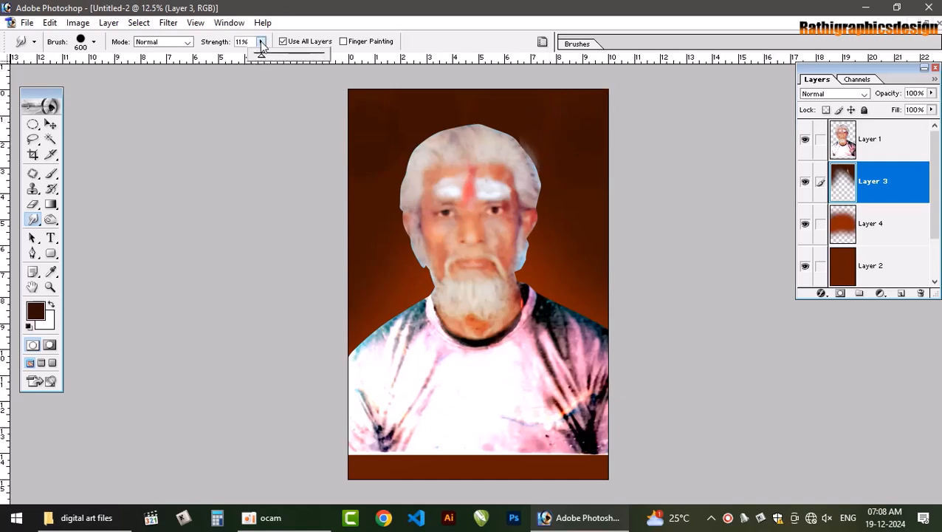
left_click(553, 117)
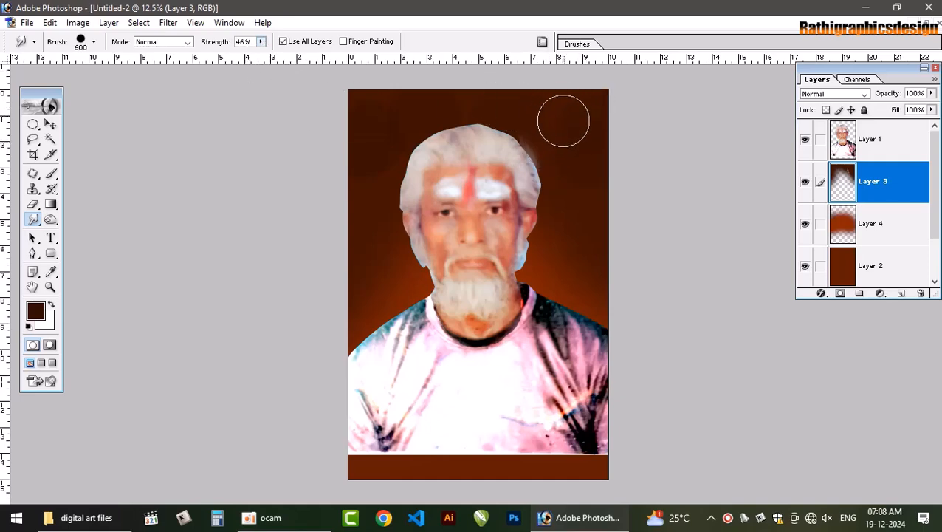
mouse_move(610, 133)
left_mouse_down()
mouse_move(593, 179)
mouse_move(590, 205)
mouse_move(599, 209)
mouse_move(557, 202)
mouse_move(566, 230)
mouse_move(519, 252)
mouse_move(542, 267)
left_mouse_up()
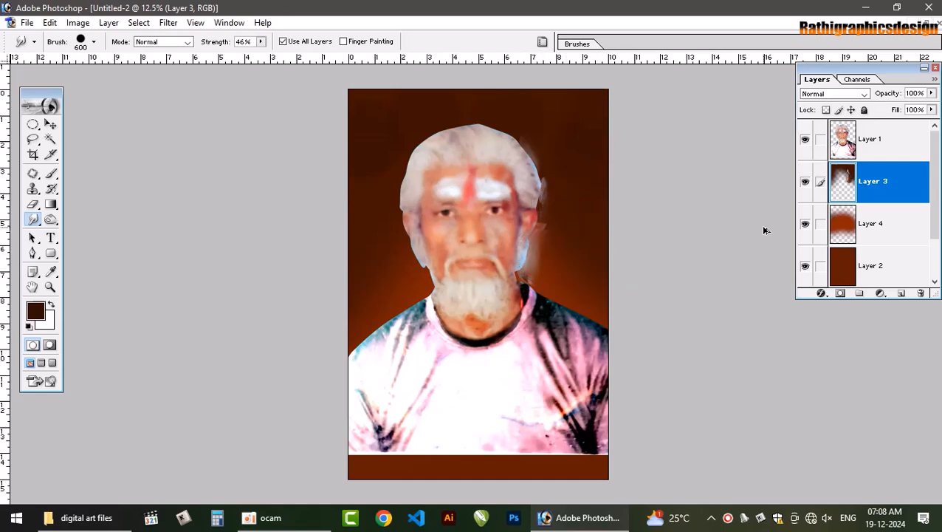
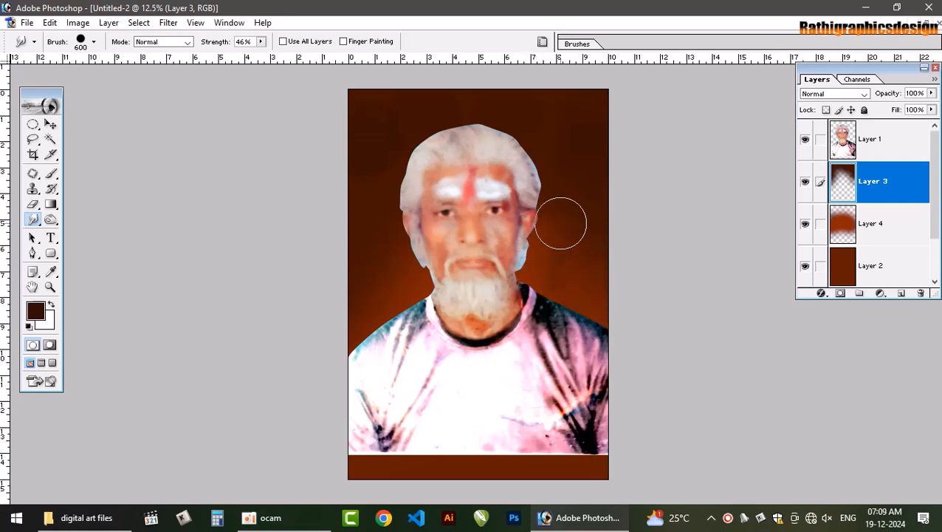
Smudge the glow on Layer 4 beside the man's head and above both shoulders at 46% strength
left_click(862, 230)
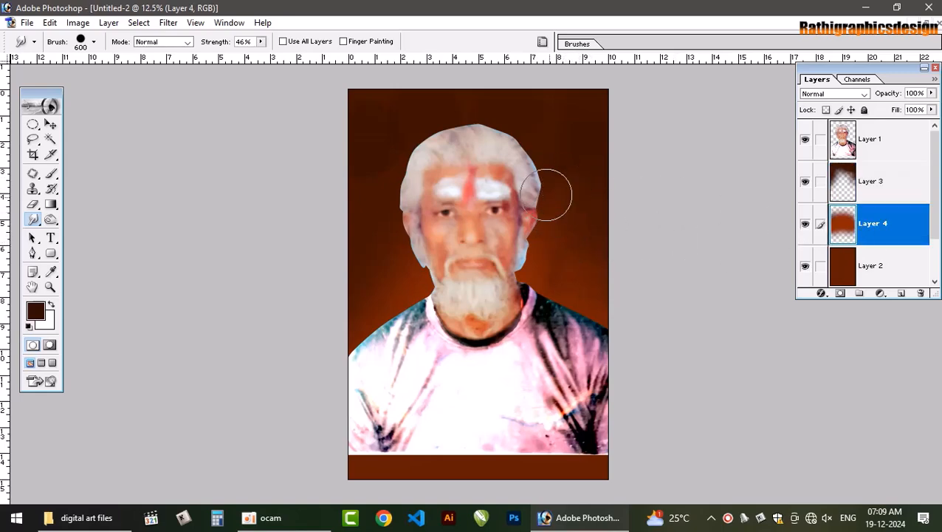
left_click_drag(755, 59, 734, 92)
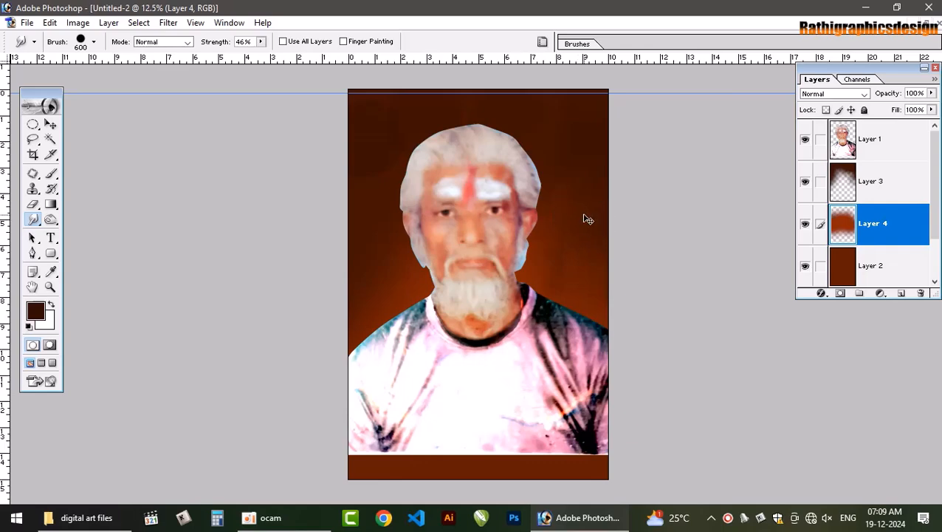
key("ctrl+z")
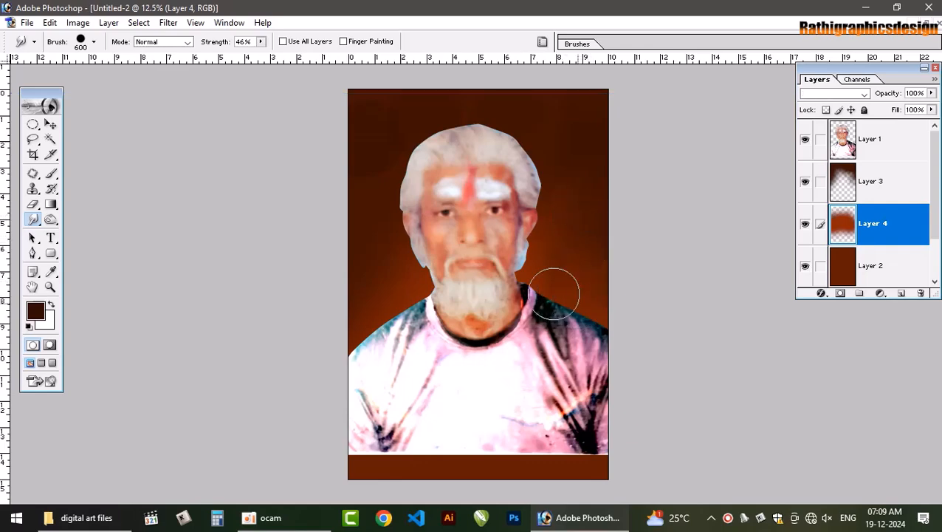
mouse_move(553, 293)
left_mouse_down()
mouse_move(552, 271)
mouse_move(591, 270)
mouse_move(577, 263)
mouse_move(574, 240)
mouse_move(530, 232)
mouse_move(547, 232)
mouse_move(576, 265)
mouse_move(540, 240)
left_mouse_up()
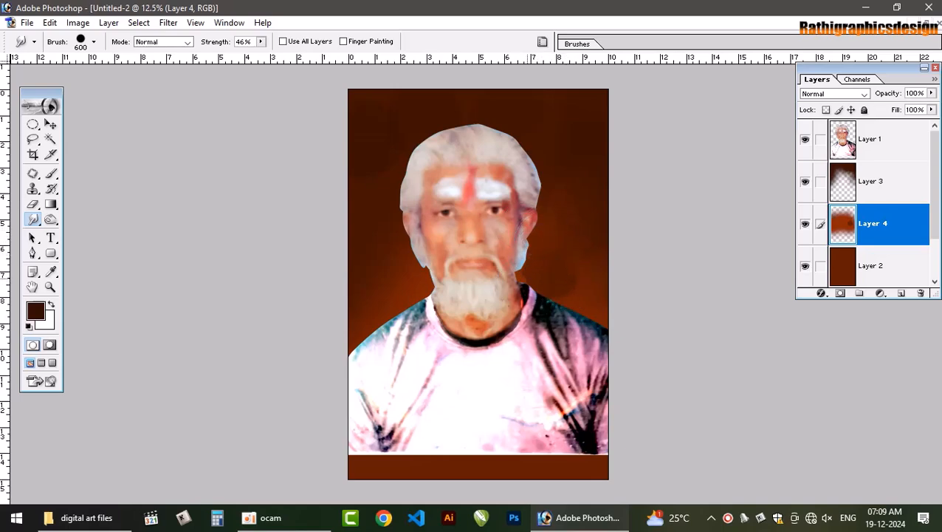
mouse_move(555, 296)
left_mouse_down()
mouse_move(608, 307)
mouse_move(602, 315)
mouse_move(576, 272)
mouse_move(598, 270)
mouse_move(601, 281)
mouse_move(565, 286)
mouse_move(583, 303)
mouse_move(564, 231)
mouse_move(573, 211)
left_mouse_up()
mouse_move(431, 305)
left_mouse_down()
mouse_move(394, 282)
mouse_move(382, 324)
mouse_move(348, 311)
mouse_move(358, 308)
mouse_move(331, 335)
mouse_move(374, 326)
mouse_move(381, 302)
mouse_move(371, 281)
mouse_move(398, 290)
mouse_move(402, 263)
mouse_move(406, 286)
mouse_move(409, 274)
mouse_move(463, 280)
mouse_move(393, 254)
mouse_move(443, 283)
mouse_move(407, 289)
left_mouse_up()
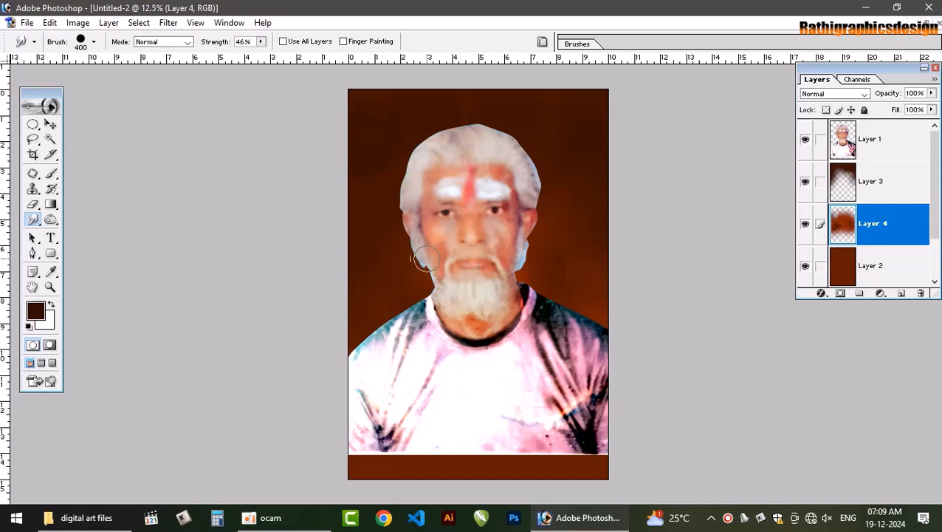
Raise the Smudge strength to 81% and blend Layer 4 on both sides of the man's jaw with a 300 px brush
left_click(261, 41)
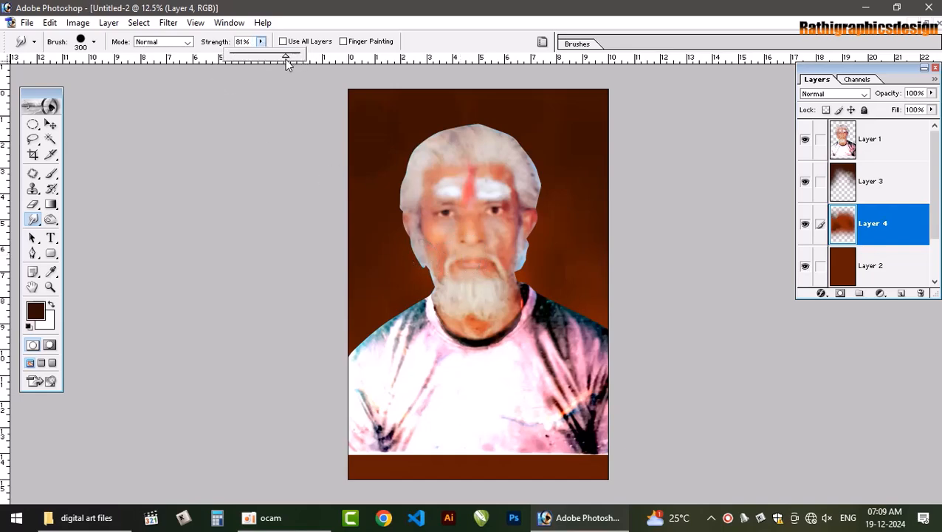
left_click(401, 264)
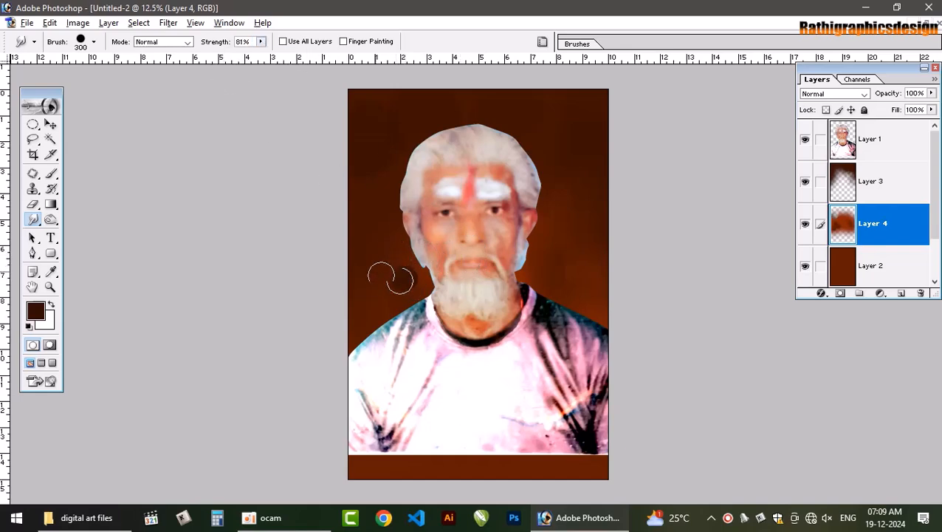
mouse_move(400, 279)
left_mouse_down()
mouse_move(374, 275)
mouse_move(387, 245)
left_mouse_up()
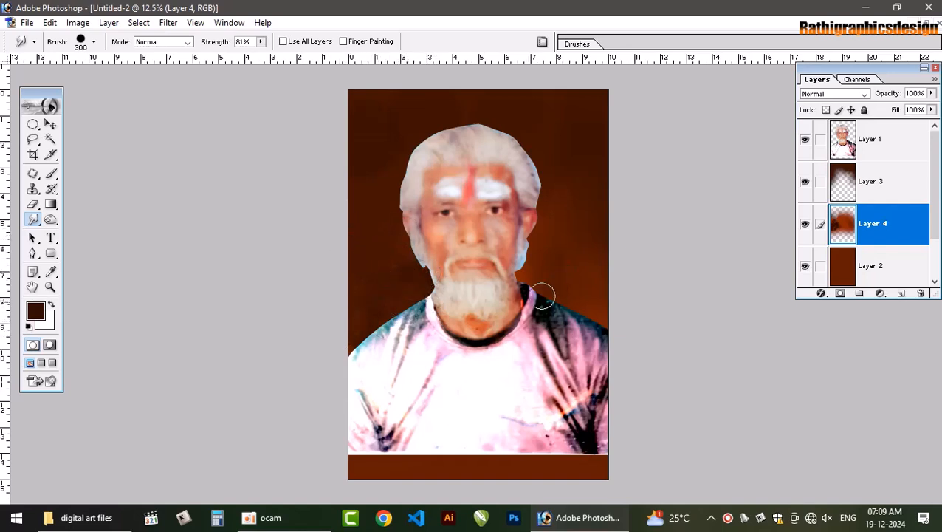
mouse_move(528, 253)
left_mouse_down()
mouse_move(534, 279)
mouse_move(527, 277)
mouse_move(559, 278)
mouse_move(602, 324)
mouse_move(547, 275)
mouse_move(550, 254)
mouse_move(573, 246)
mouse_move(611, 297)
mouse_move(557, 276)
left_mouse_up()
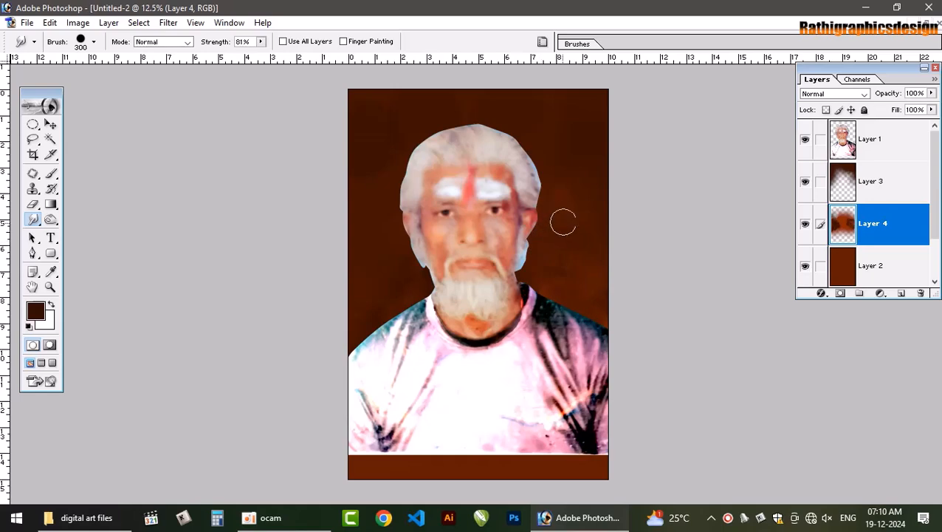
Smudge the dark shading on Layer 3 around the top and sides of the head, enlarging the brush to 600 px
left_click(862, 192)
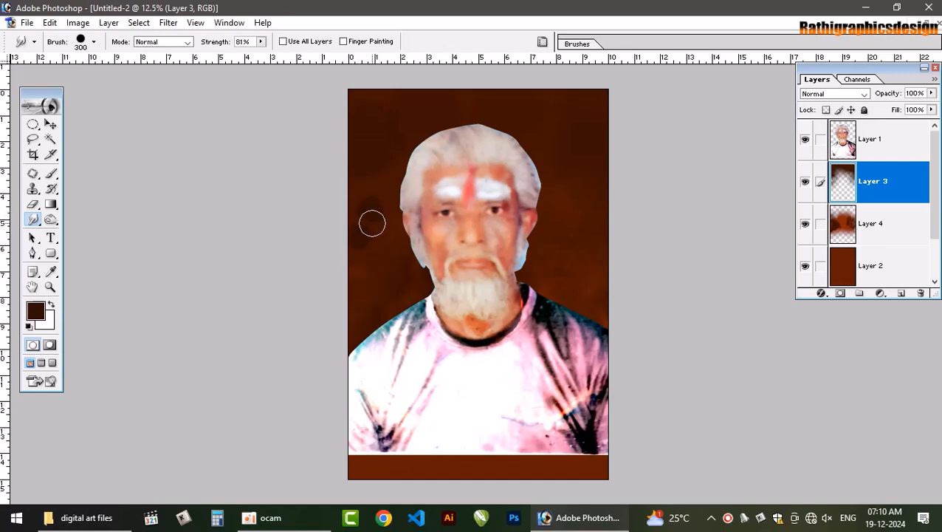
key("bracketright")
key("bracketright")
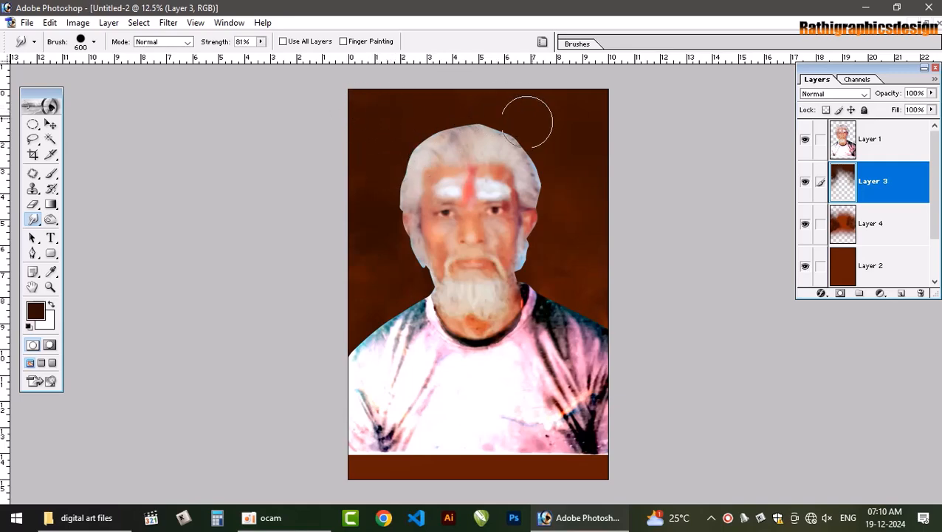
left_click_drag(576, 106, 552, 119)
left_click(598, 117)
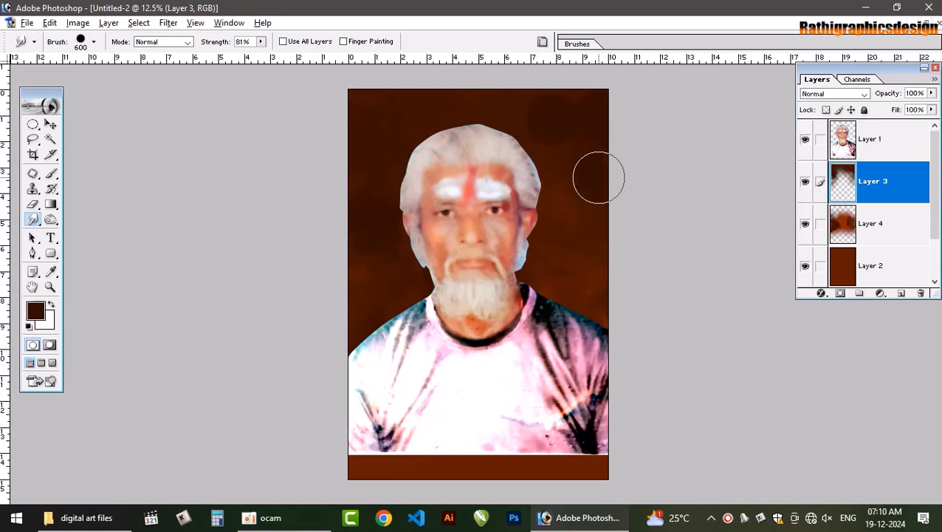
left_click(598, 177)
left_click(495, 128)
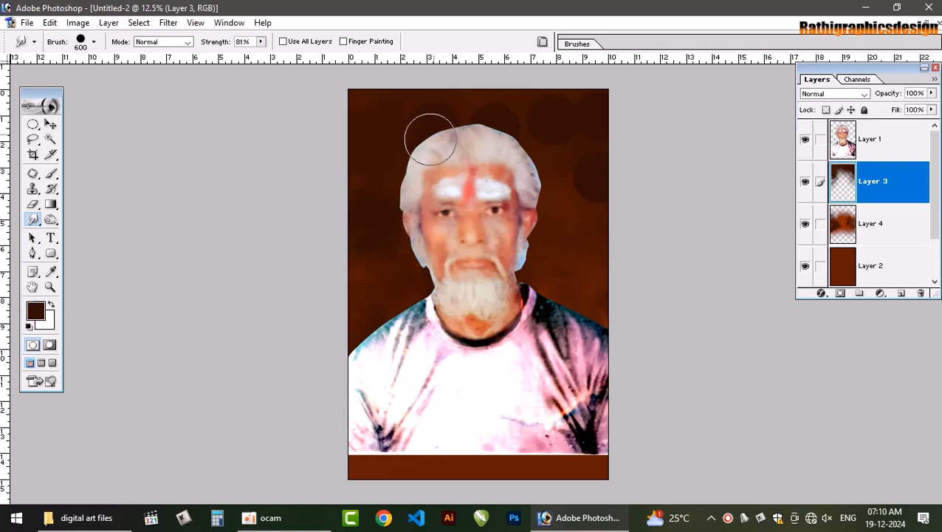
mouse_move(429, 139)
left_mouse_down()
mouse_move(444, 120)
mouse_move(552, 110)
mouse_move(542, 102)
mouse_move(529, 151)
mouse_move(554, 173)
mouse_move(572, 143)
mouse_move(581, 154)
mouse_move(585, 127)
mouse_move(566, 217)
mouse_move(606, 237)
left_mouse_up()
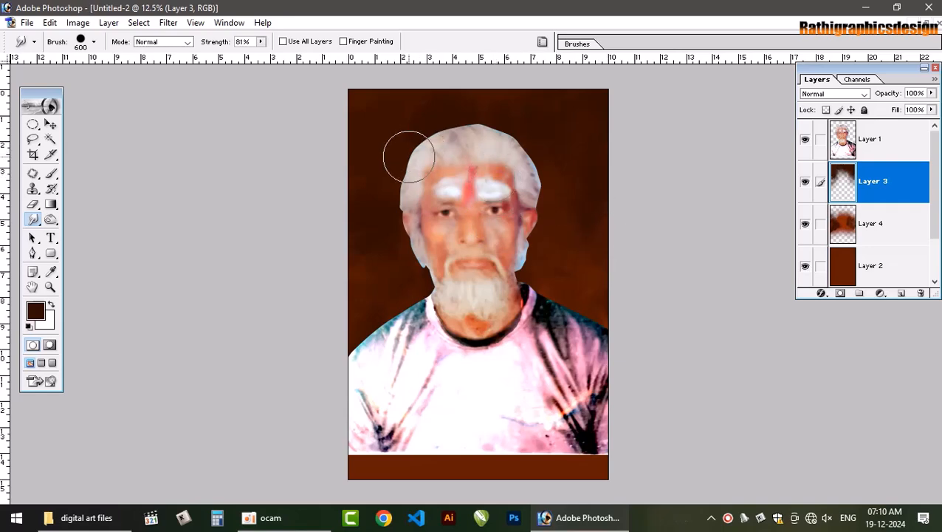
mouse_move(408, 156)
left_mouse_down()
mouse_move(393, 130)
mouse_move(409, 127)
mouse_move(417, 106)
mouse_move(355, 132)
left_mouse_up()
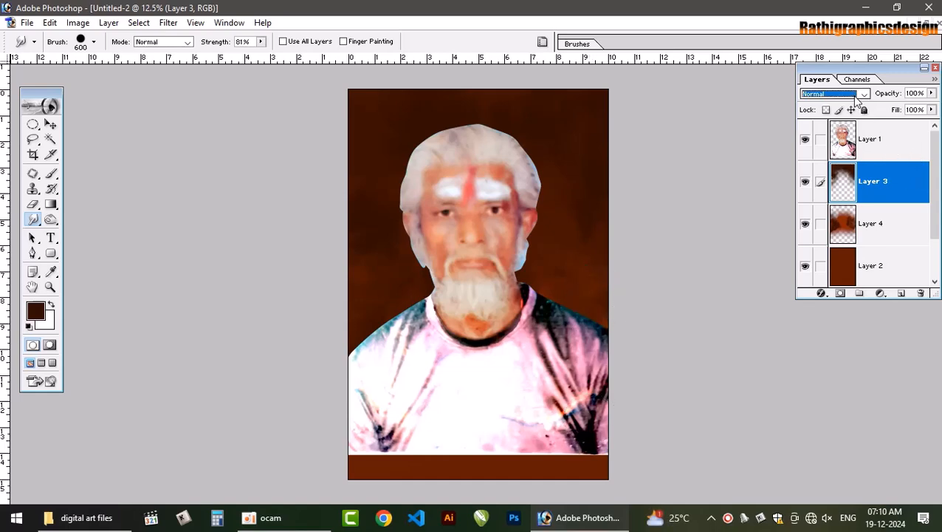
Set Layer 3's blend mode to Darken and smudge the background to the right of the man's face
key("Down")
key("Down")
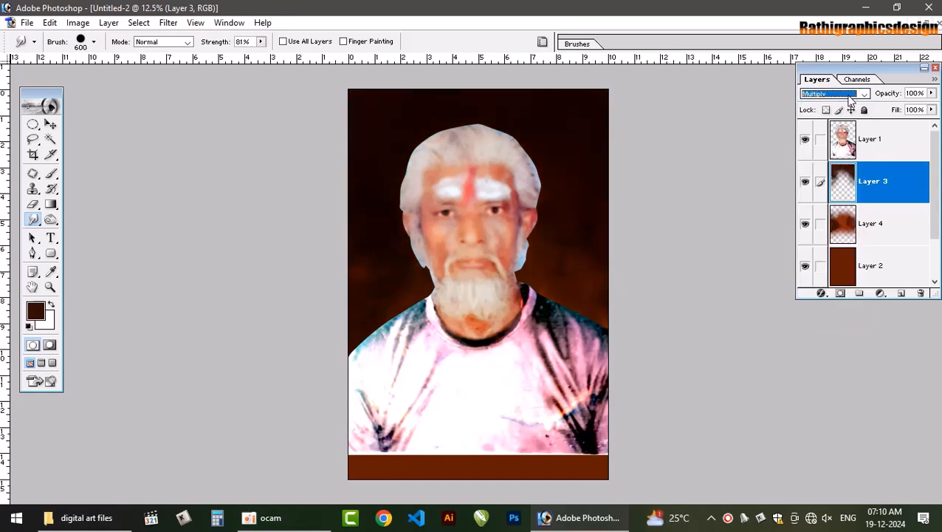
key("Up")
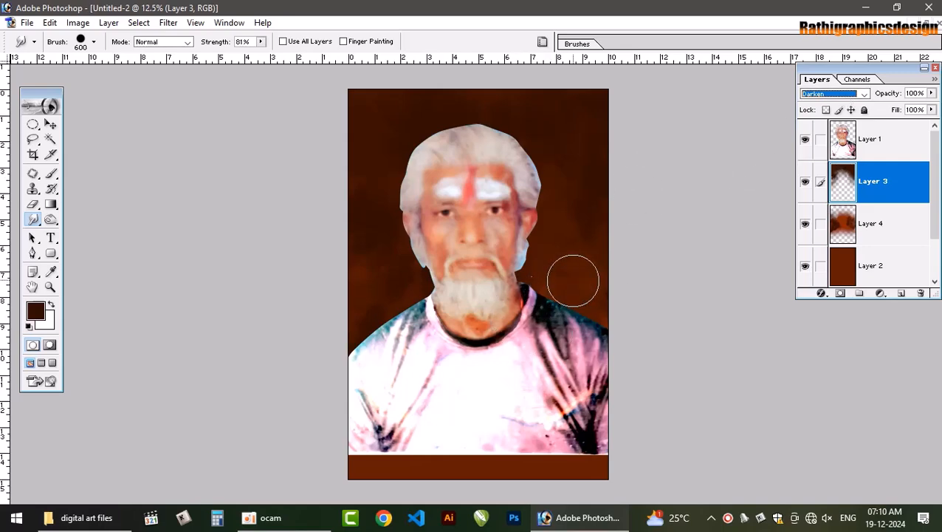
left_click_drag(573, 280, 591, 267)
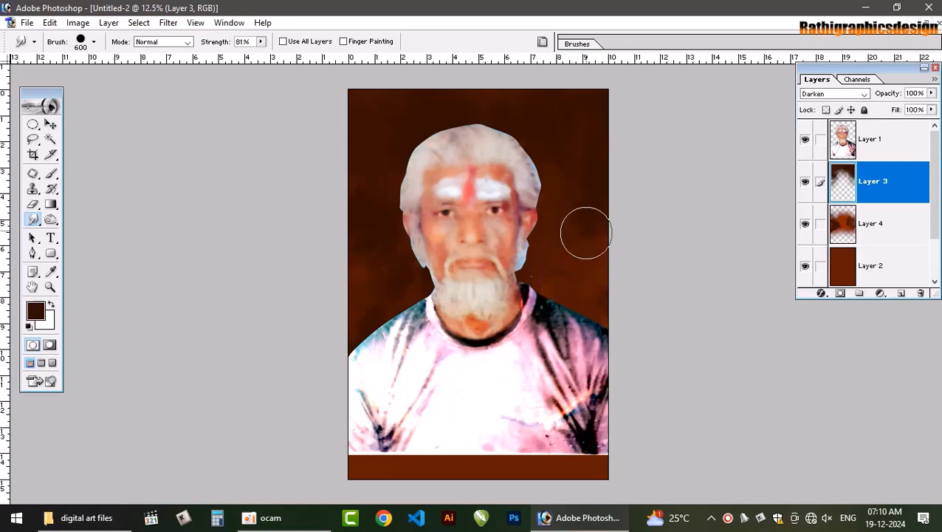
left_click_drag(587, 233, 589, 271)
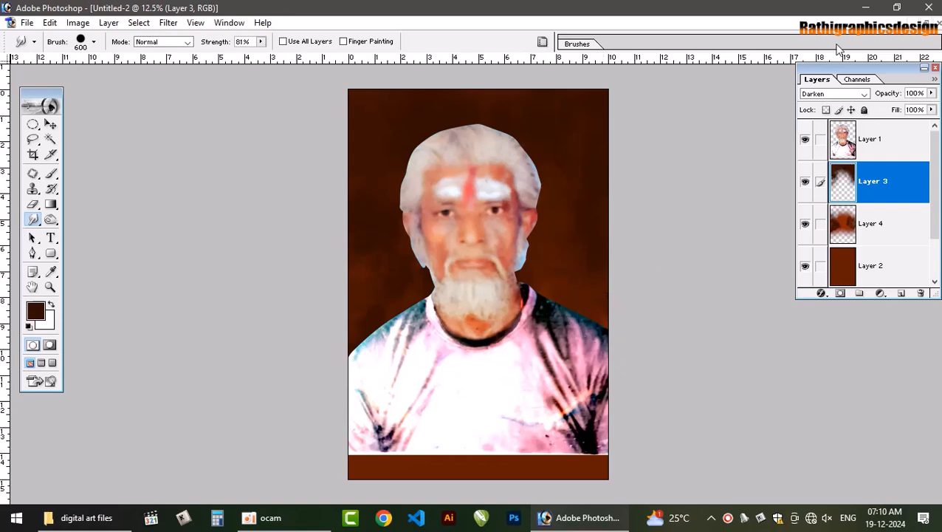
Change Layer 3's blend mode to Color Dodge and smudge the area to the right of the man's hair
left_click(835, 96)
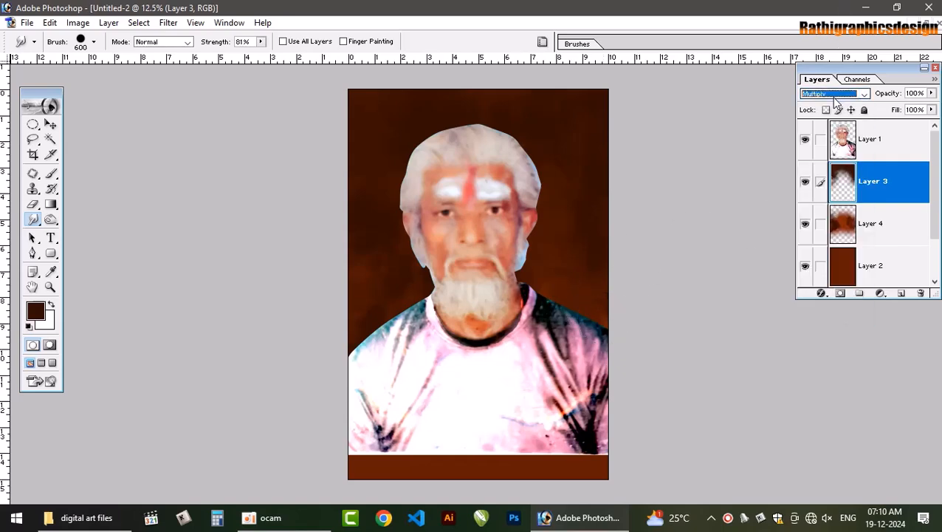
key("Down")
key("Down")
key("Down")
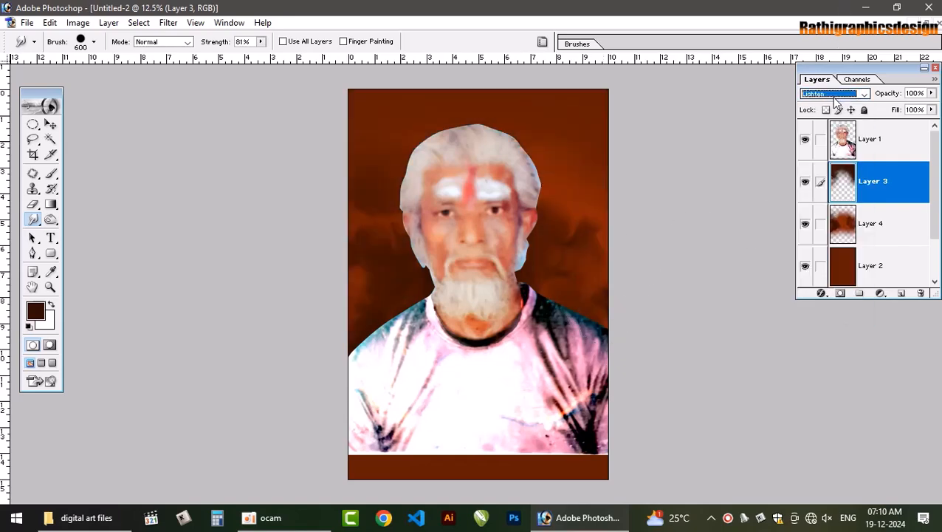
key("Down")
key("Down")
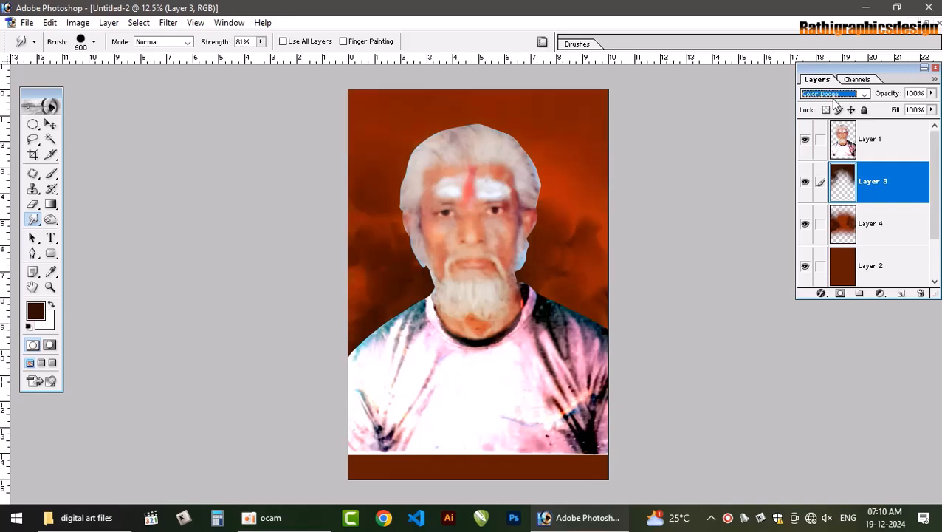
key("Up")
key("Down")
left_click(868, 218)
left_click(874, 180)
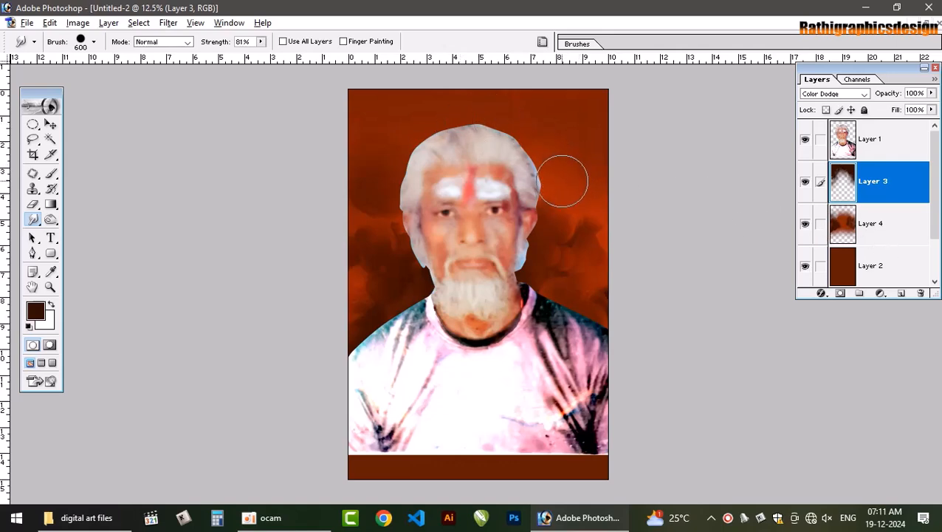
mouse_move(573, 176)
left_mouse_down()
mouse_move(582, 198)
mouse_move(573, 197)
left_mouse_up()
Set Layer 4's blend mode to Multiply, and smudge Layer 3 to the right of the man's head
left_click(874, 217)
left_click(839, 94)
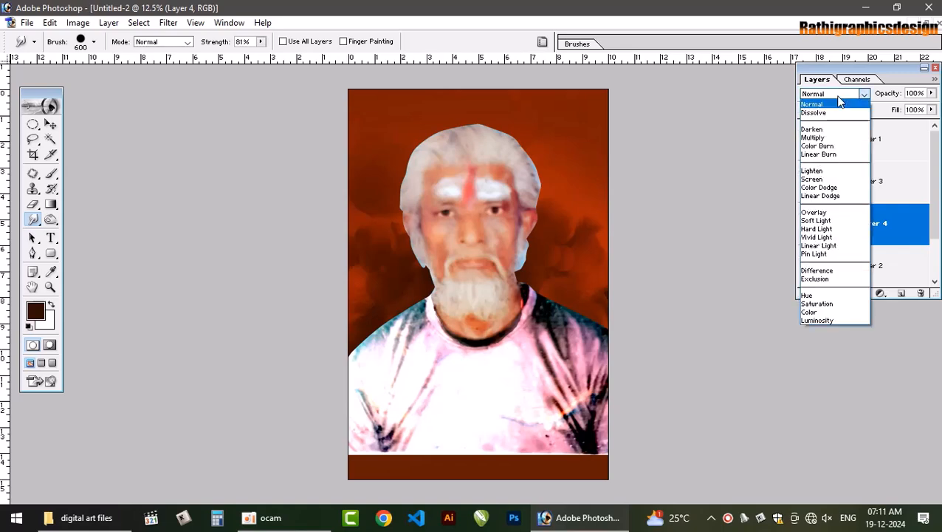
left_click(837, 101)
key("Down")
key("Down")
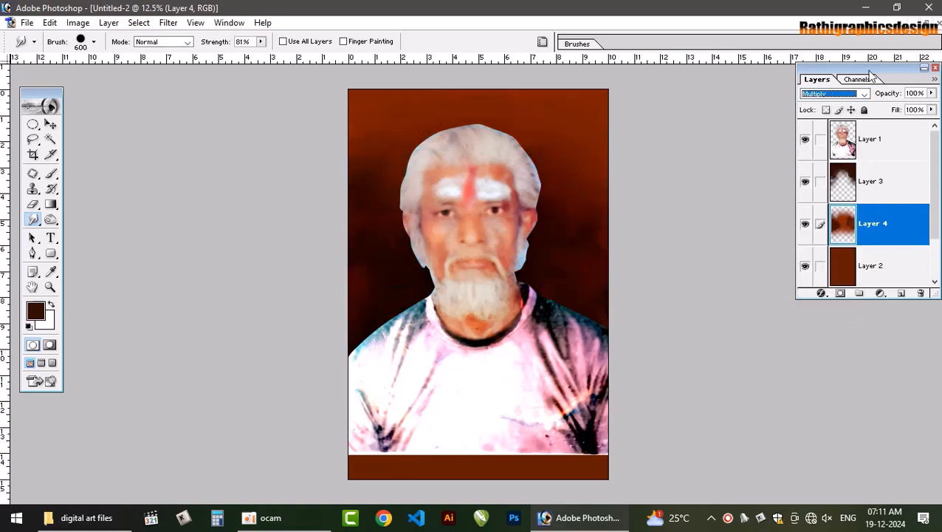
left_click(870, 172)
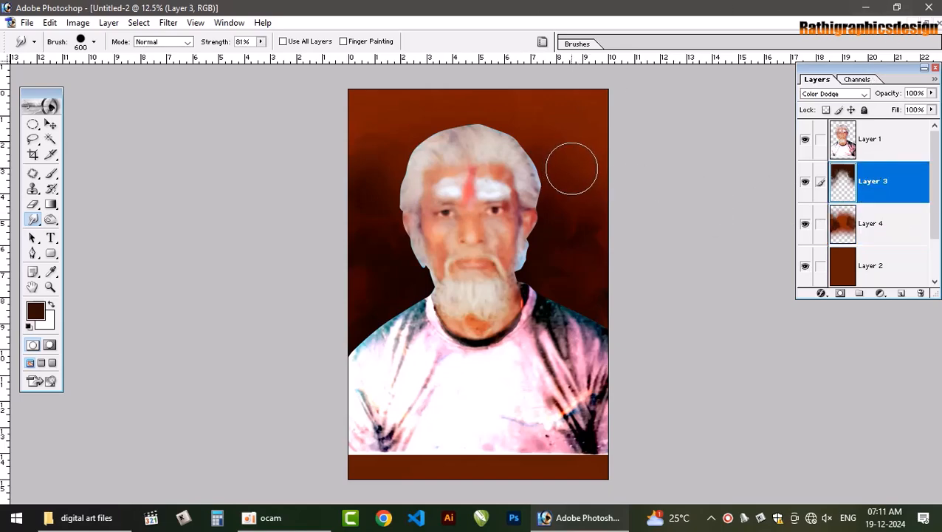
left_click_drag(581, 172, 571, 146)
Add a new layer above Layer 3 and smudge on it across the upper background and down the right-hand side of the head
key("ctrl+shift+n")
key("Return")
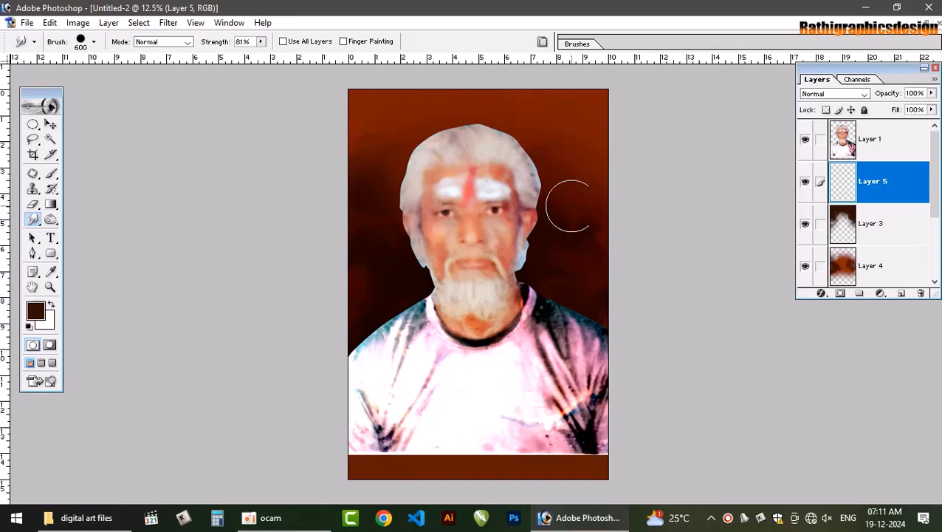
mouse_move(582, 195)
left_mouse_down()
mouse_move(574, 161)
mouse_move(570, 174)
mouse_move(581, 172)
mouse_move(582, 156)
mouse_move(592, 195)
mouse_move(614, 228)
left_mouse_up()
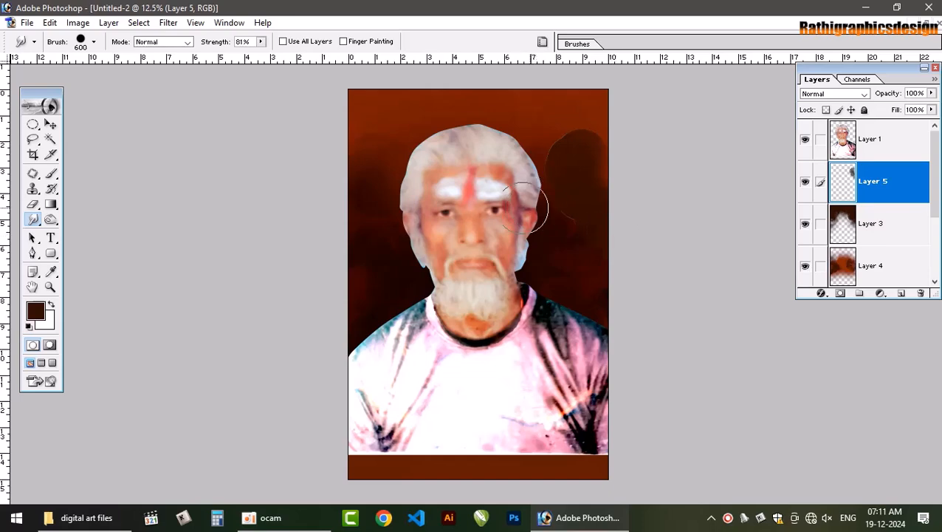
mouse_move(557, 227)
left_mouse_down()
mouse_move(532, 157)
mouse_move(586, 116)
mouse_move(593, 132)
mouse_move(583, 145)
mouse_move(586, 123)
mouse_move(564, 119)
mouse_move(571, 98)
mouse_move(558, 153)
mouse_move(582, 154)
mouse_move(552, 157)
mouse_move(579, 171)
mouse_move(601, 215)
left_mouse_up()
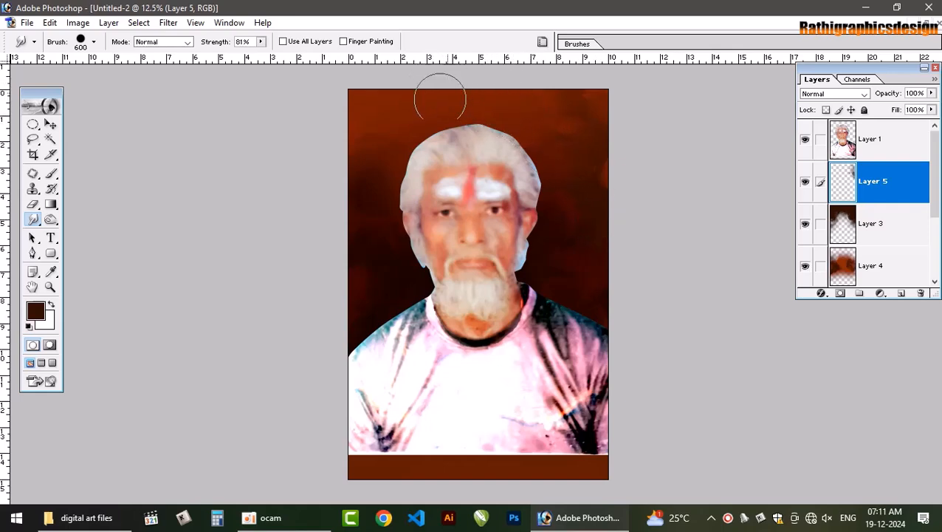
mouse_move(351, 109)
left_mouse_down()
mouse_move(383, 120)
mouse_move(385, 110)
mouse_move(368, 101)
mouse_move(397, 99)
mouse_move(450, 120)
mouse_move(422, 133)
mouse_move(429, 171)
mouse_move(398, 140)
mouse_move(355, 129)
mouse_move(346, 98)
mouse_move(336, 102)
mouse_move(365, 104)
mouse_move(386, 88)
mouse_move(443, 87)
mouse_move(476, 108)
mouse_move(518, 95)
mouse_move(479, 88)
mouse_move(523, 106)
mouse_move(542, 133)
mouse_move(468, 96)
mouse_move(524, 95)
mouse_move(551, 107)
mouse_move(524, 108)
mouse_move(490, 91)
mouse_move(455, 108)
mouse_move(440, 100)
mouse_move(541, 107)
mouse_move(522, 121)
mouse_move(593, 120)
mouse_move(574, 95)
left_mouse_up()
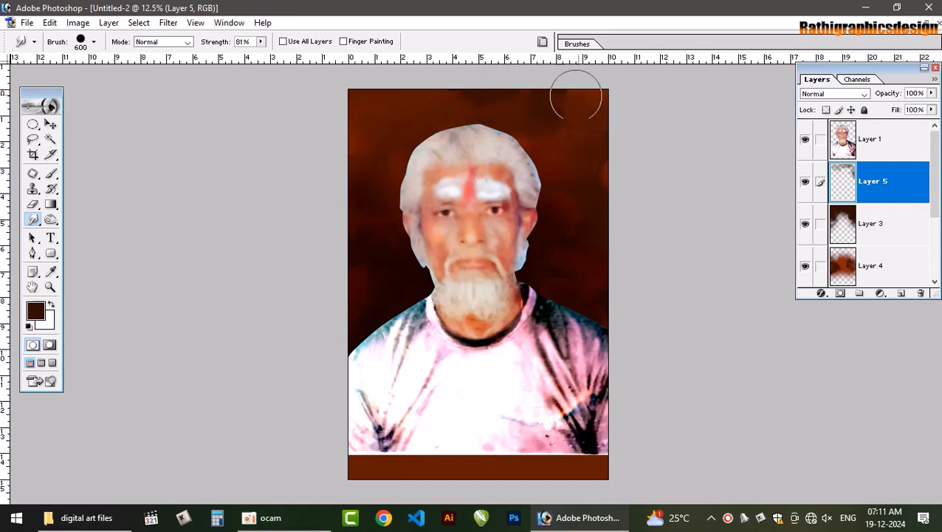
left_click_drag(520, 124, 538, 114)
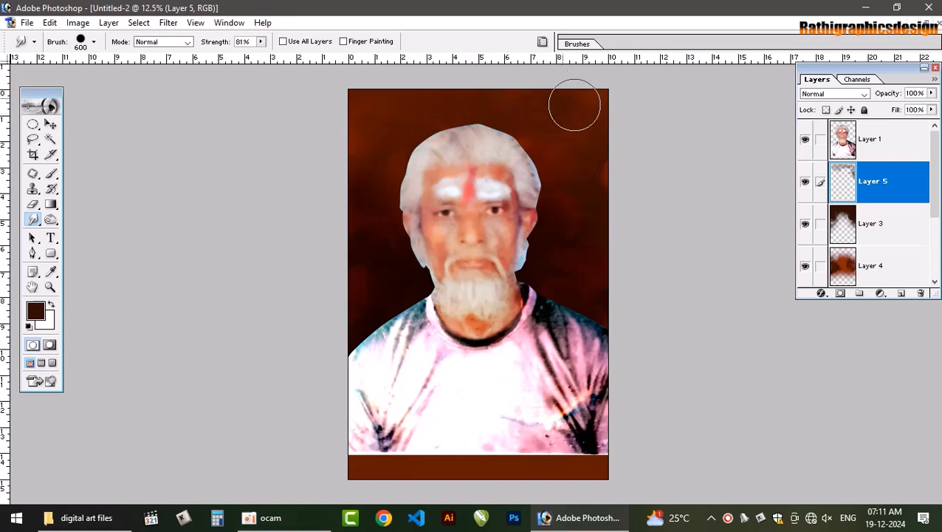
mouse_move(569, 151)
left_mouse_down()
mouse_move(590, 197)
mouse_move(592, 186)
mouse_move(576, 231)
mouse_move(586, 230)
mouse_move(597, 290)
left_mouse_up()
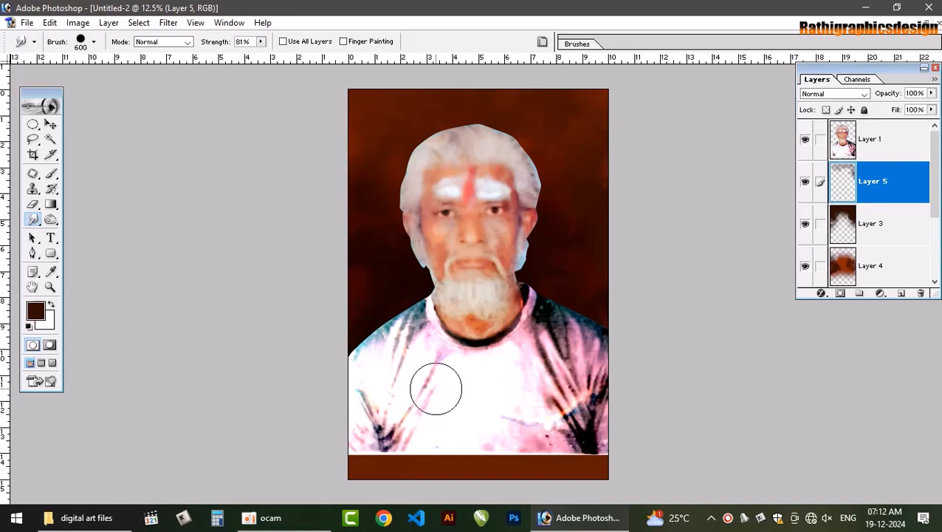
Switch to the Move tool, add another empty layer above Layer 5, and select the man's Layer 1
key("v")
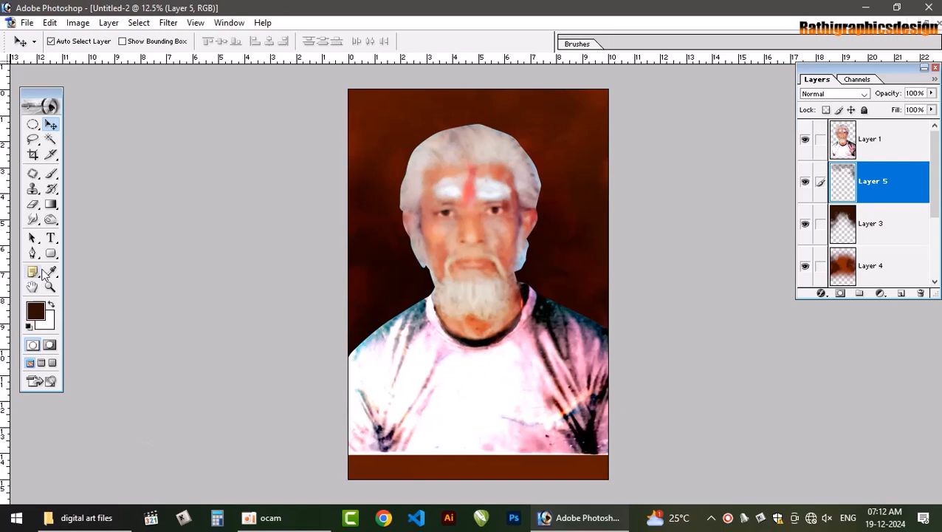
key("ctrl+shift+n")
key("Return")
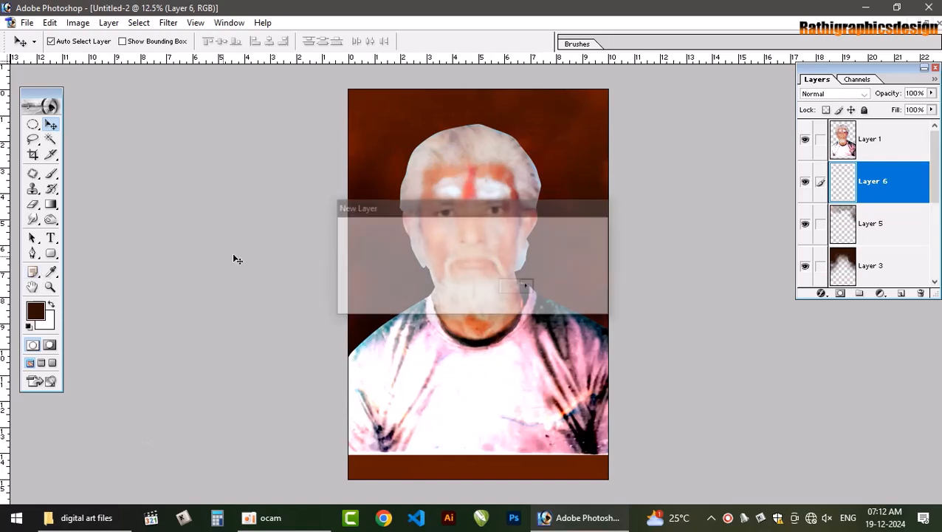
left_click(877, 144)
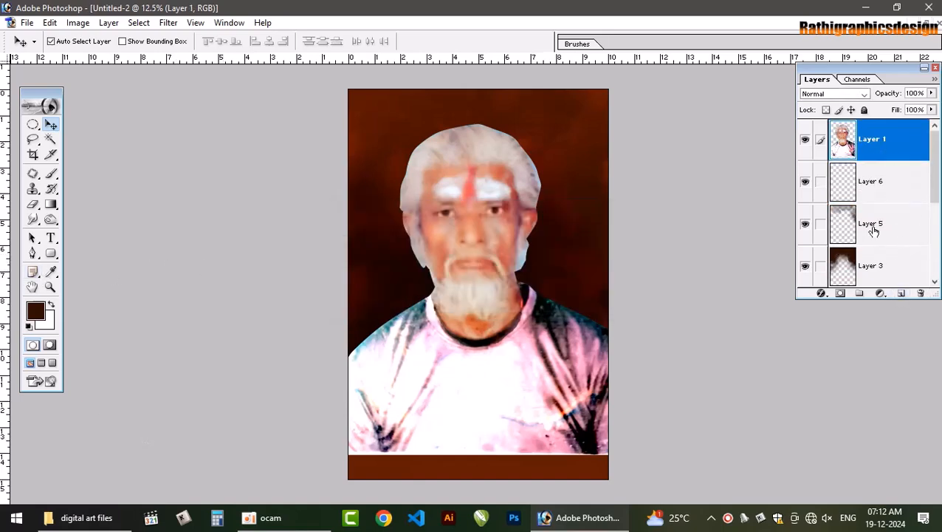
Move the empty Layer 6 above the man's Layer 1
left_click(868, 191)
key("ctrl+bracketright")
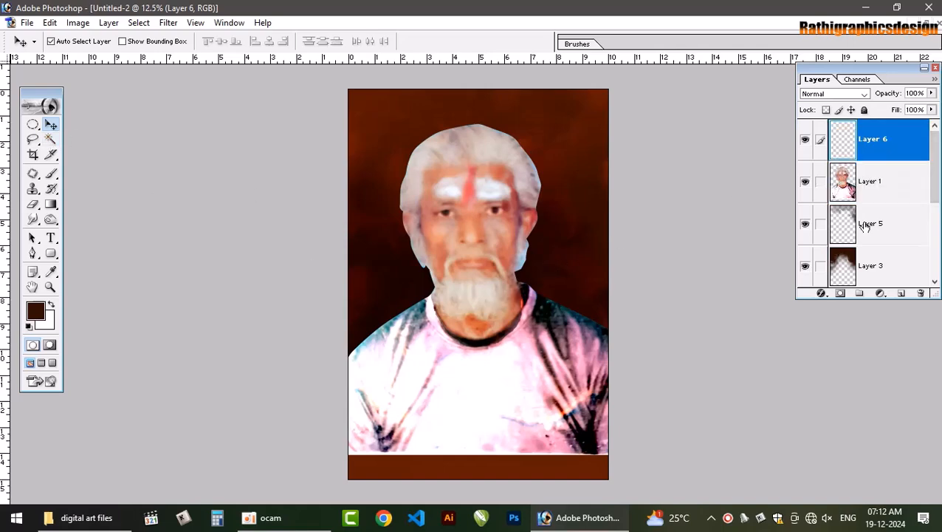
Duplicate Layer 3, flip the copy vertically, and bring it to the top of the layer stack
left_click(865, 271)
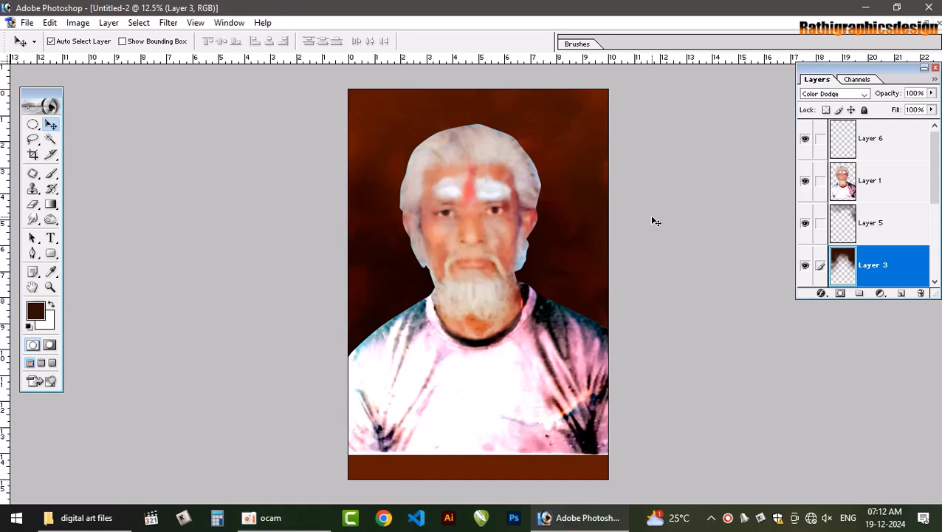
key("ctrl+j")
key("ctrl+t")
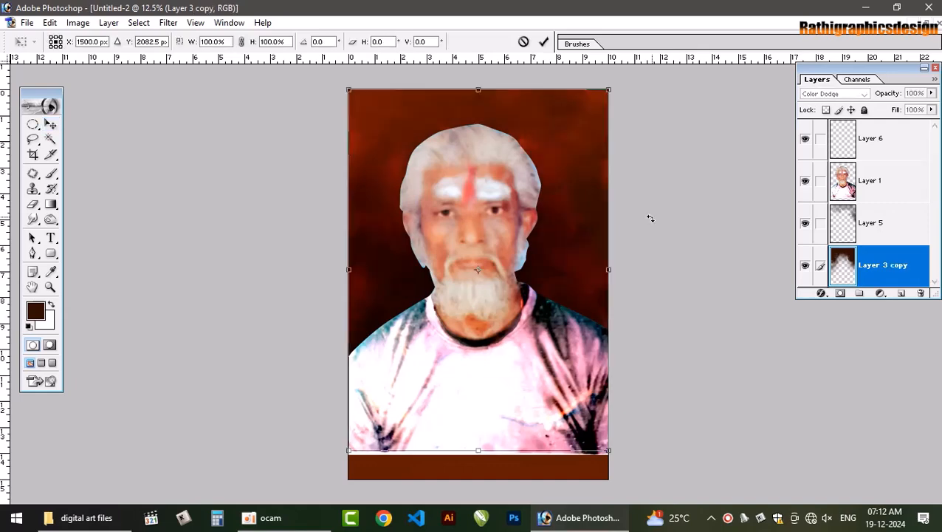
right_click(566, 249)
left_click(623, 430)
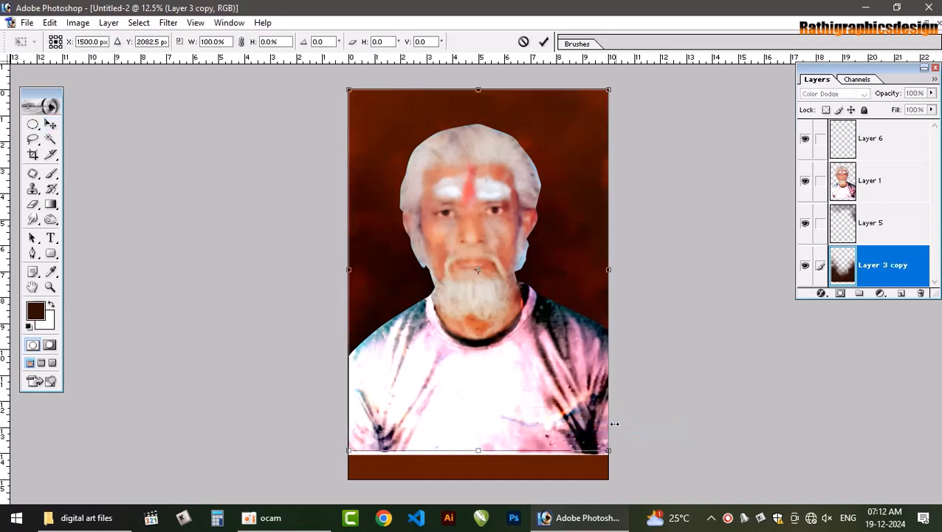
key("Return")
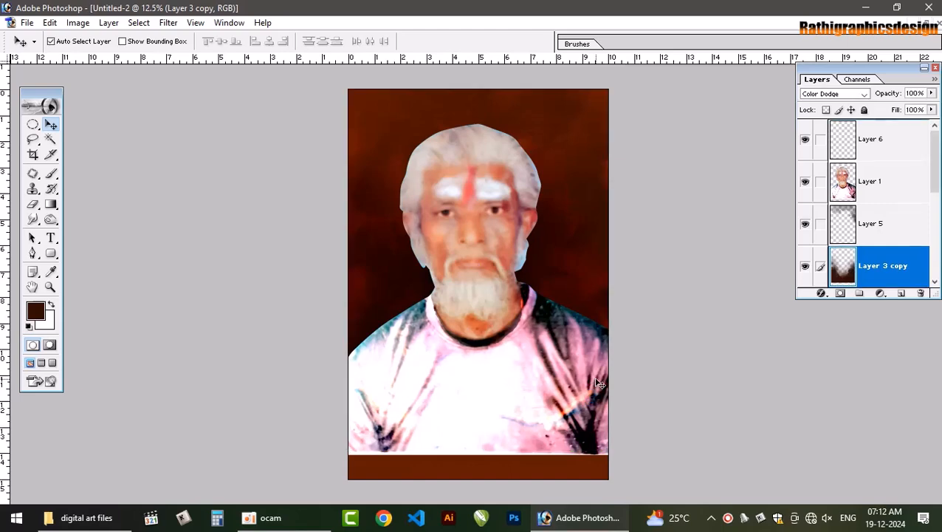
key("ctrl+shift+bracketright")
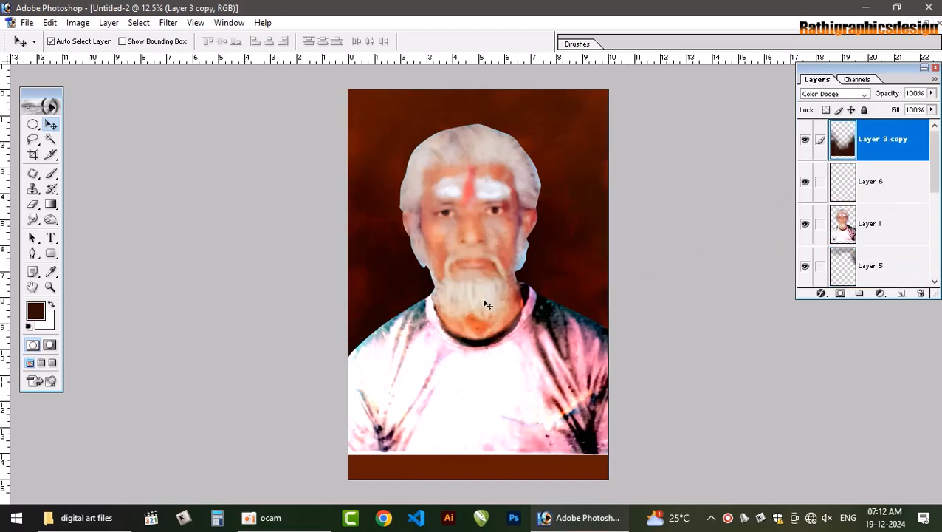
Set Layer 3 copy's blend mode to Normal and move it down over the lower shirt
left_click(863, 93)
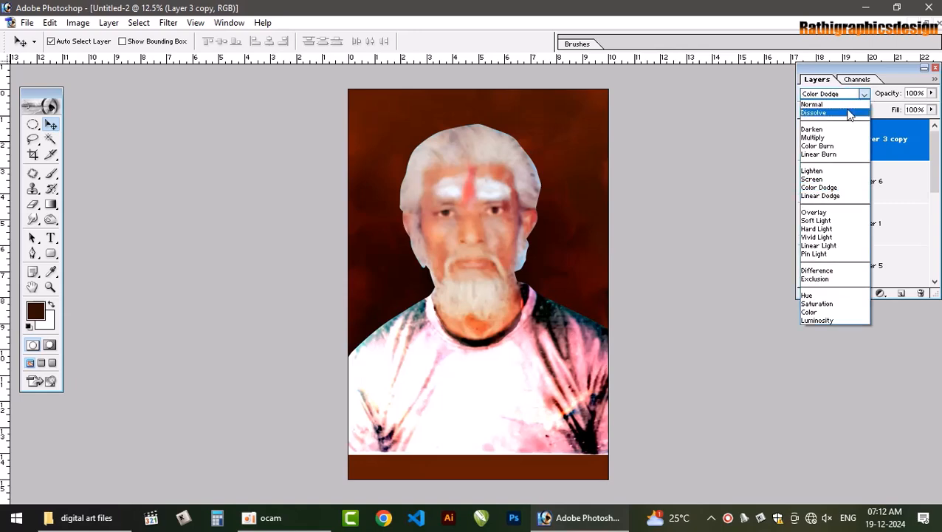
left_click(819, 102)
left_click_drag(545, 402, 554, 439)
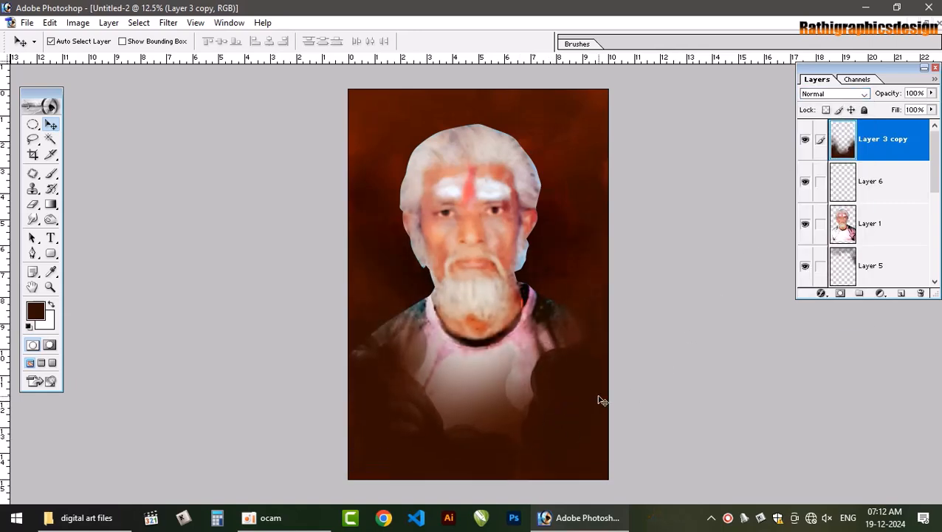
Transform Layer 3 copy, widening it to about 156% and adjusting its fit over the lower part of the portrait
key("ctrl+t")
left_click_drag(616, 352, 684, 341)
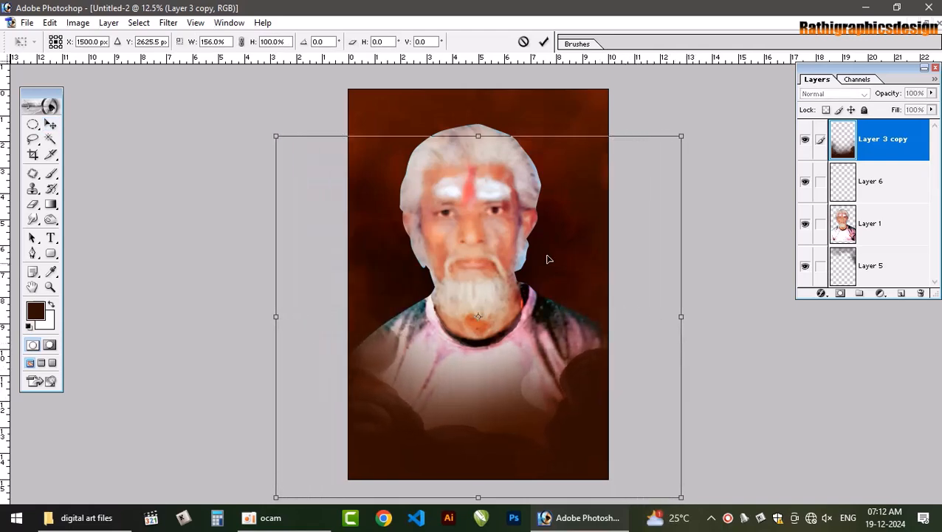
left_click_drag(682, 144, 670, 195)
key("Return")
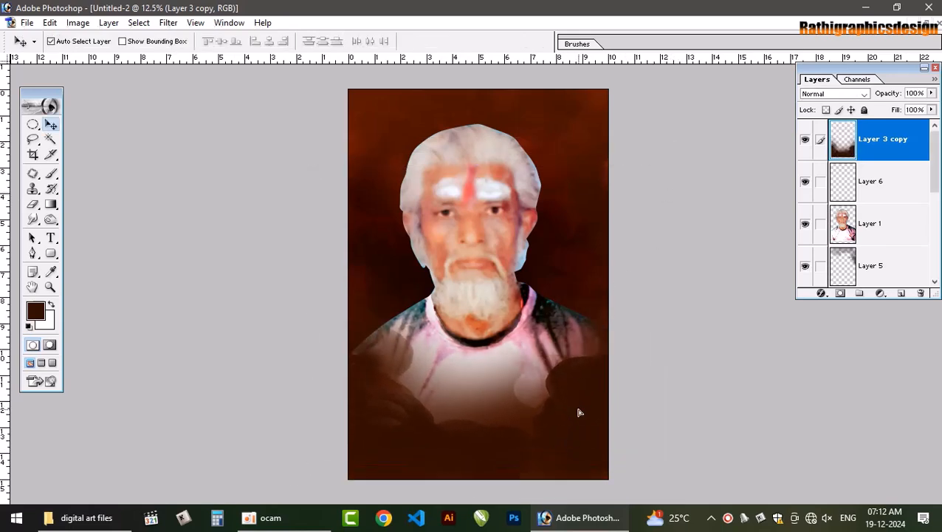
Smudge Layer 3 copy's dark edge across the shirt, and erase its upper part over the chest and sleeves with a size 1100 Eraser
key("r")
mouse_move(417, 420)
left_mouse_down()
mouse_move(403, 383)
mouse_move(383, 381)
mouse_move(371, 365)
mouse_move(369, 378)
mouse_move(394, 382)
mouse_move(460, 430)
mouse_move(524, 421)
mouse_move(510, 429)
mouse_move(587, 382)
mouse_move(610, 386)
mouse_move(569, 370)
mouse_move(608, 378)
left_mouse_up()
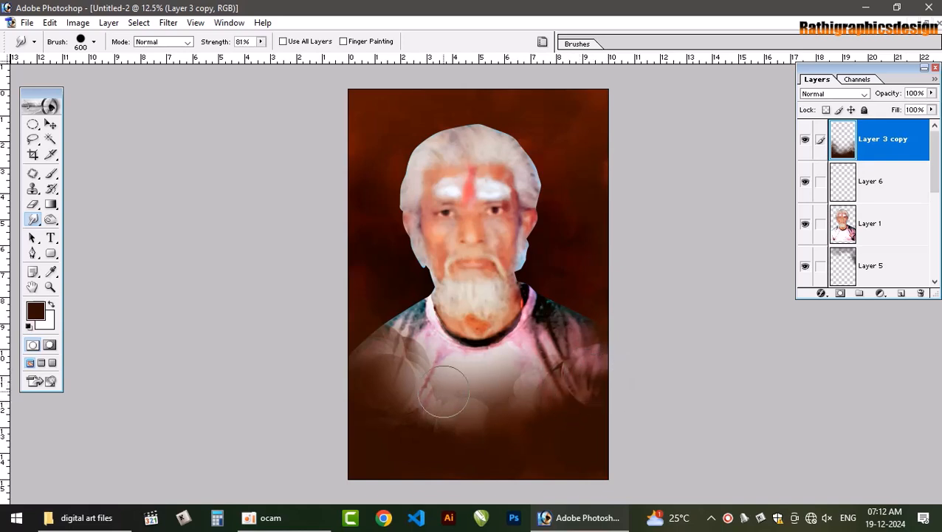
key("e")
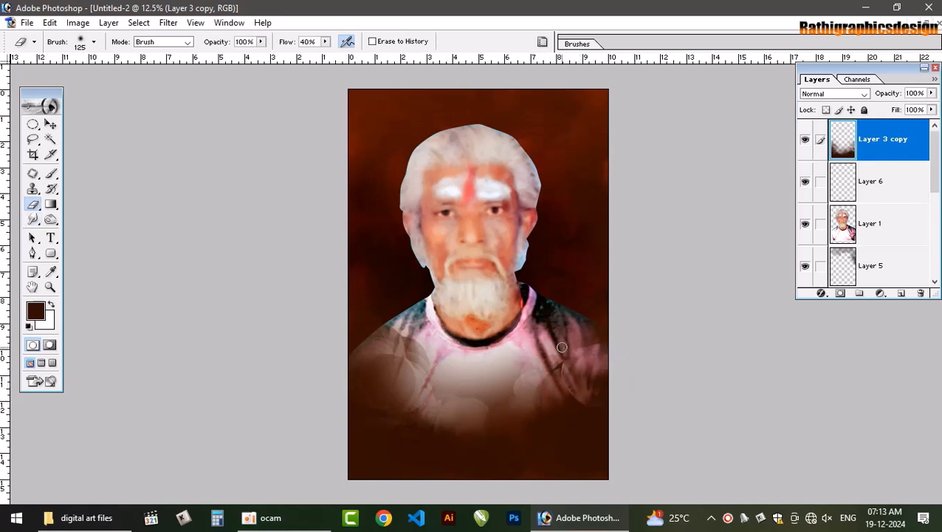
key("bracketright")
key("bracketright")
key("bracketright")
key("bracketright")
key("bracketright")
key("bracketright")
key("bracketright")
key("bracketright")
key("bracketright")
key("bracketright")
key("bracketright")
key("bracketright")
key("bracketright")
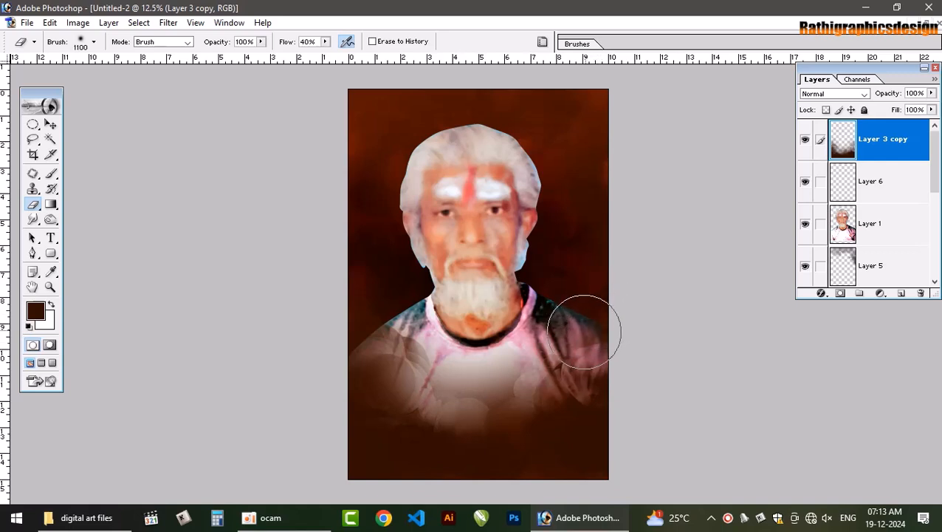
mouse_move(583, 331)
left_mouse_down()
mouse_move(558, 357)
mouse_move(591, 349)
mouse_move(553, 373)
mouse_move(452, 389)
mouse_move(352, 355)
mouse_move(355, 347)
mouse_move(432, 386)
mouse_move(384, 336)
mouse_move(510, 399)
mouse_move(563, 408)
mouse_move(597, 379)
mouse_move(548, 398)
mouse_move(416, 413)
mouse_move(564, 372)
mouse_move(398, 386)
mouse_move(422, 402)
mouse_move(378, 428)
mouse_move(374, 395)
left_mouse_up()
Undo the smudge stroke over the sleeve, and smudge the lower shirt edge on Layer 3 copy at 46% strength instead
key("r")
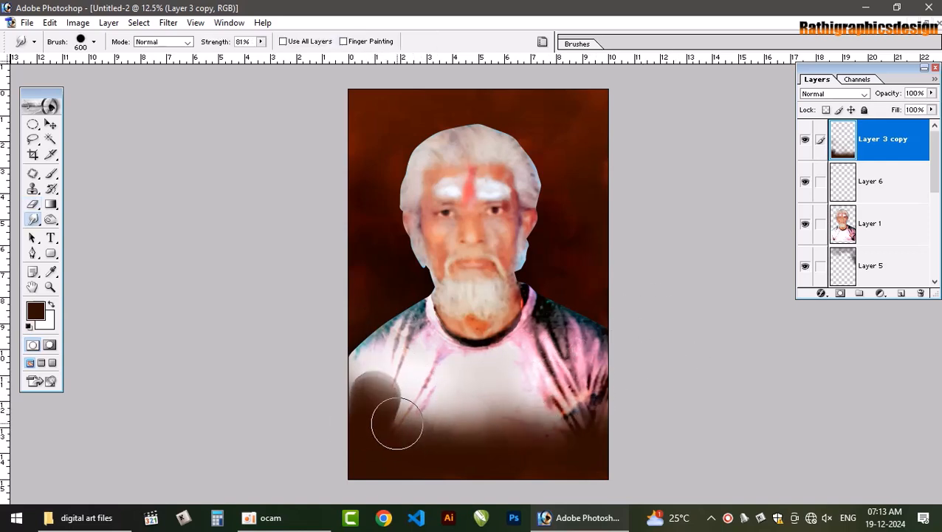
key("ctrl+z")
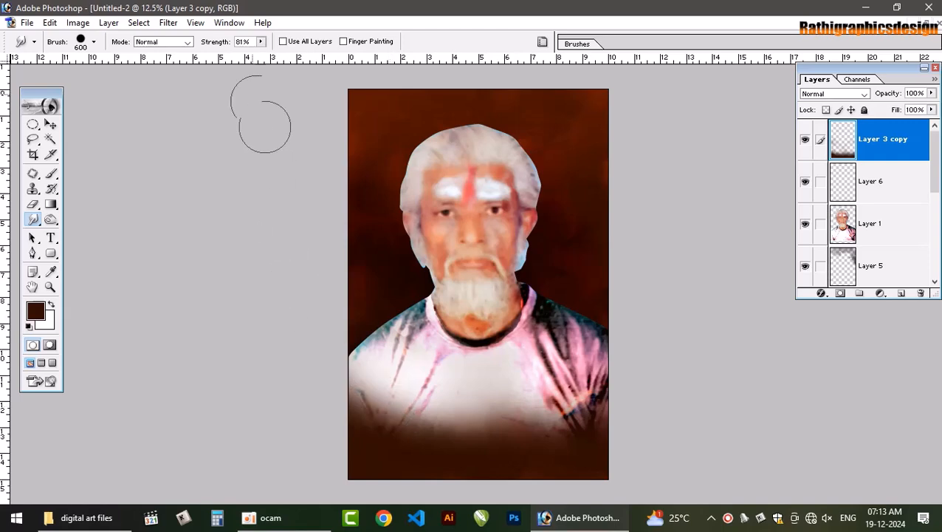
left_click(261, 41)
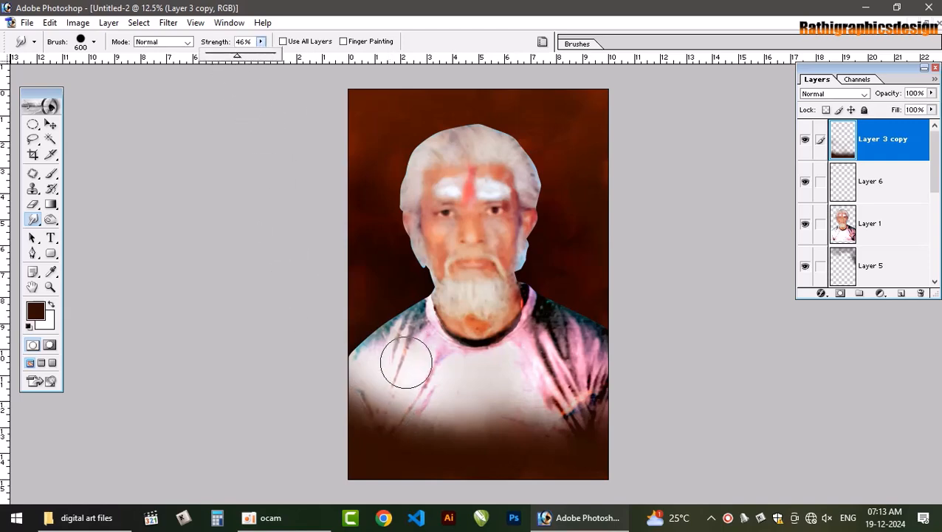
mouse_move(386, 413)
left_mouse_down()
mouse_move(378, 438)
mouse_move(383, 413)
mouse_move(376, 424)
mouse_move(384, 429)
mouse_move(349, 416)
mouse_move(423, 446)
mouse_move(427, 435)
mouse_move(424, 449)
mouse_move(477, 455)
left_mouse_up()
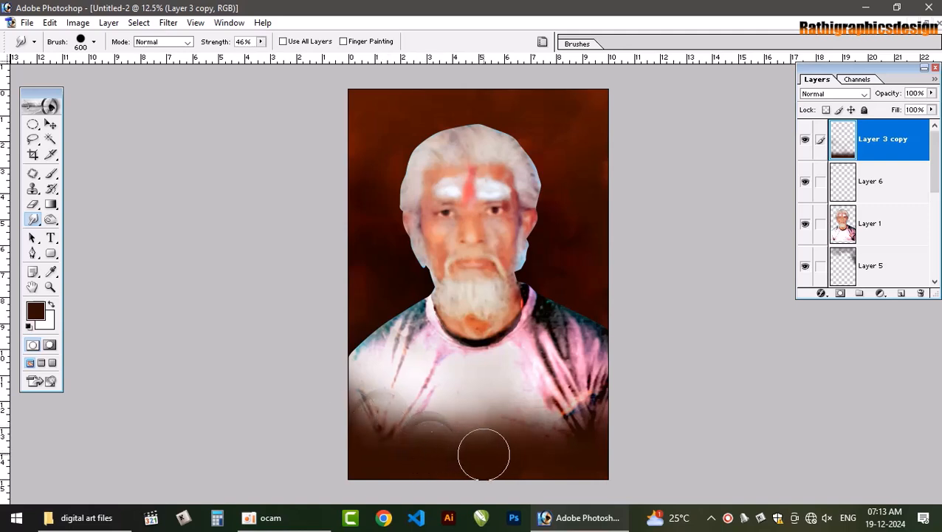
Reduce the Smudge brush to 400 and blend the dark band across the bottom of the portrait on Layer 3 copy
key("bracketleft")
key("bracketleft")
mouse_move(432, 427)
left_mouse_down()
mouse_move(585, 439)
mouse_move(604, 408)
mouse_move(574, 430)
mouse_move(594, 399)
mouse_move(587, 431)
mouse_move(532, 450)
left_mouse_up()
left_click_drag(588, 459, 605, 463)
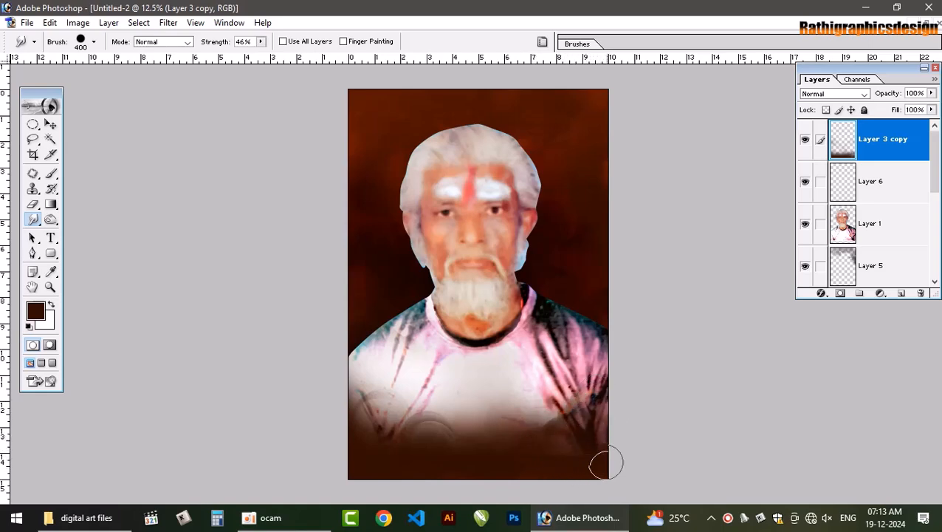
mouse_move(534, 461)
left_mouse_down()
mouse_move(562, 462)
mouse_move(536, 456)
mouse_move(572, 442)
mouse_move(561, 459)
mouse_move(580, 451)
mouse_move(578, 476)
mouse_move(587, 451)
mouse_move(604, 472)
mouse_move(607, 446)
mouse_move(613, 456)
mouse_move(580, 459)
mouse_move(574, 473)
mouse_move(555, 464)
mouse_move(543, 471)
mouse_move(573, 442)
mouse_move(608, 453)
mouse_move(535, 471)
mouse_move(487, 463)
left_mouse_up()
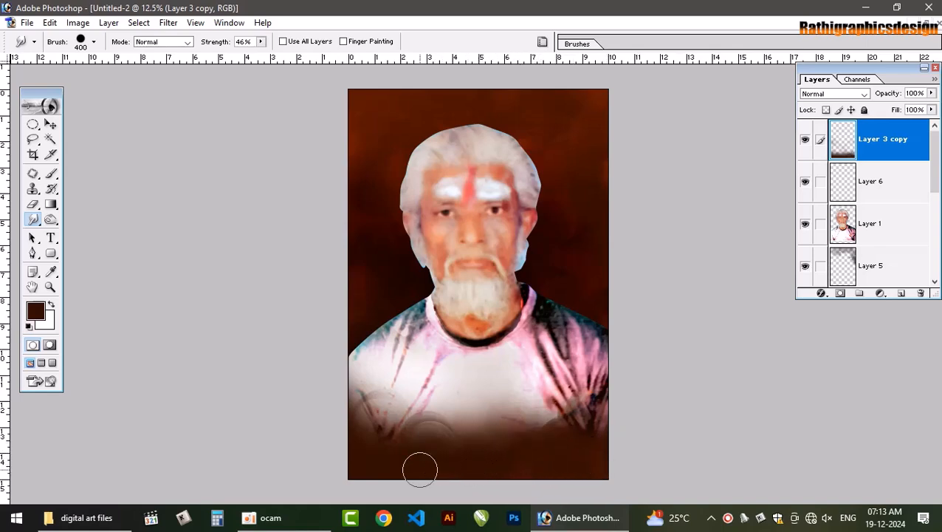
mouse_move(419, 469)
left_mouse_down()
mouse_move(491, 454)
mouse_move(519, 468)
mouse_move(477, 463)
mouse_move(491, 460)
mouse_move(505, 468)
mouse_move(408, 449)
left_mouse_up()
key("v")
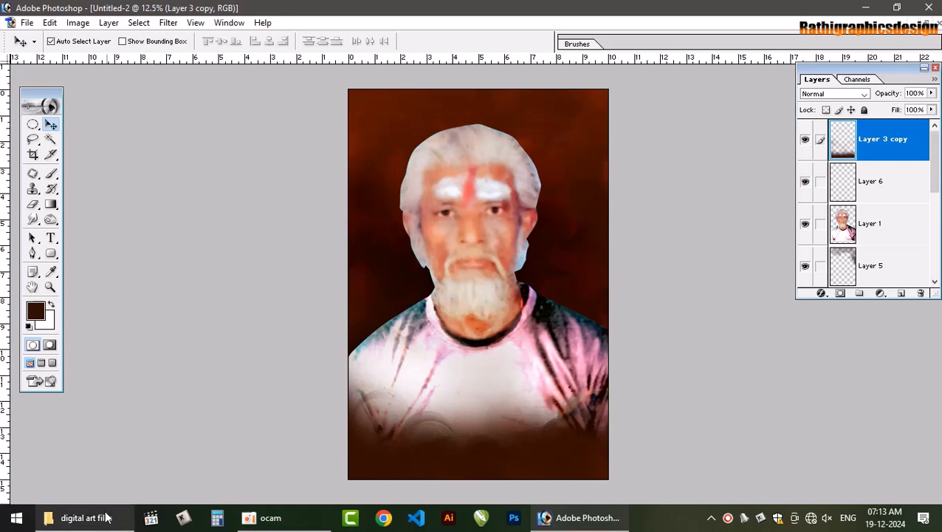
key("super+e")
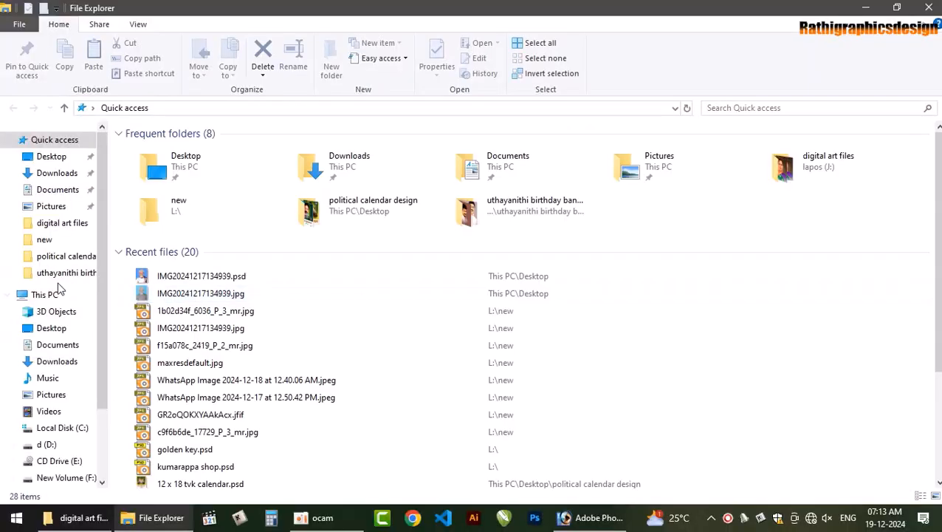
left_click(46, 444)
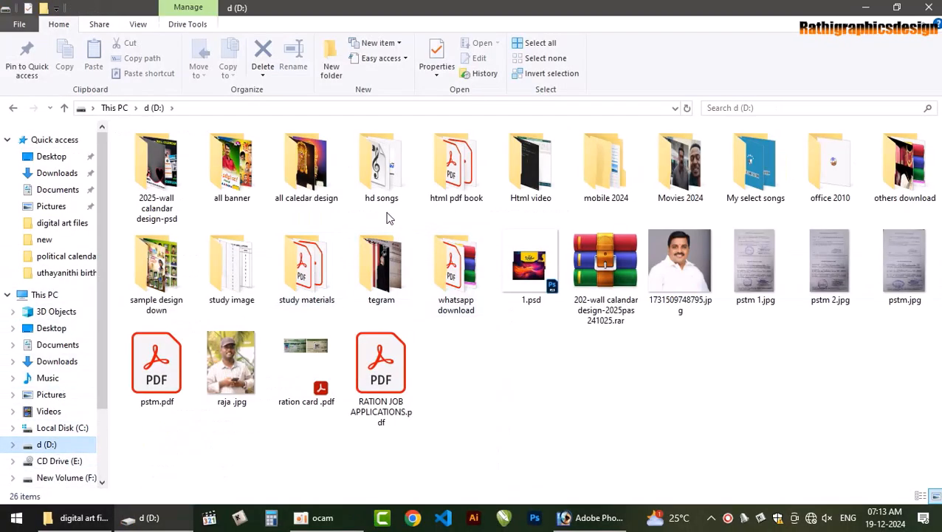
left_click_drag(682, 258, 222, 240)
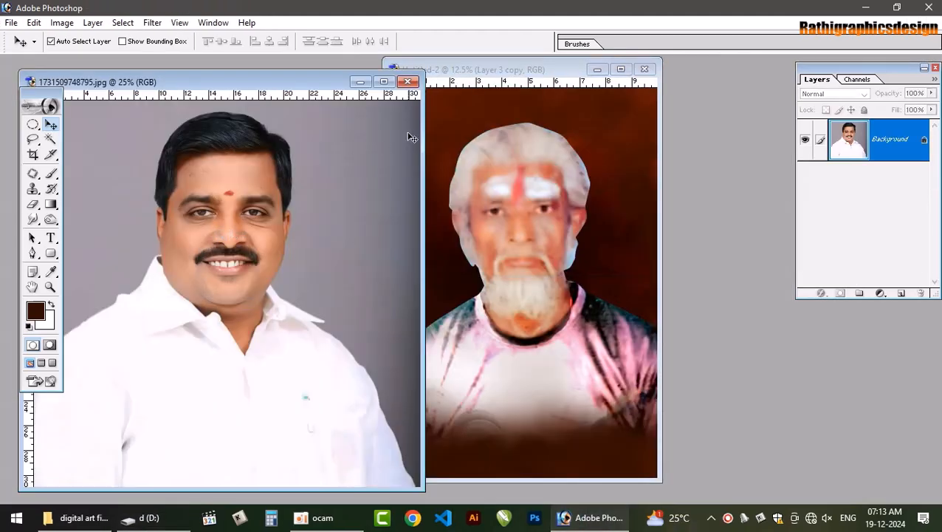
left_click(409, 81)
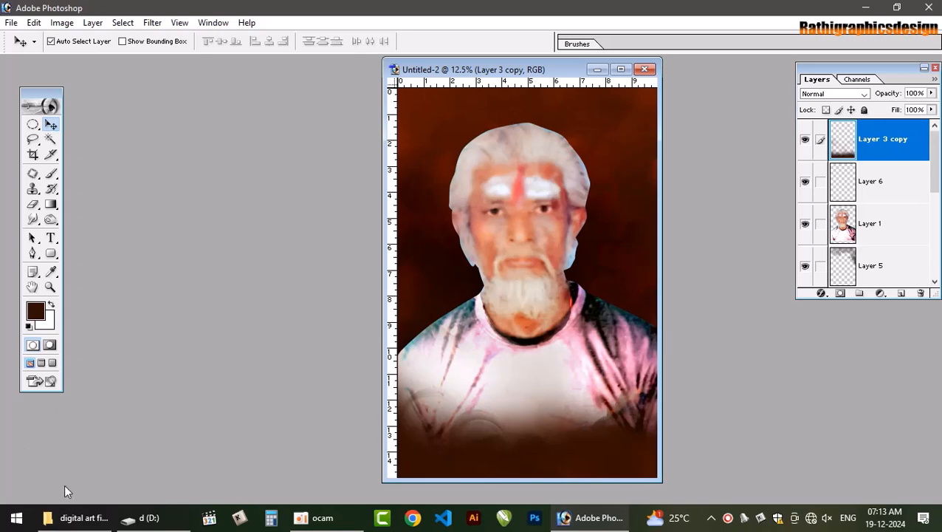
Try to open FB_IMG_1717235419491.jpg from the digital art files folder in Photoshop
left_click(70, 517)
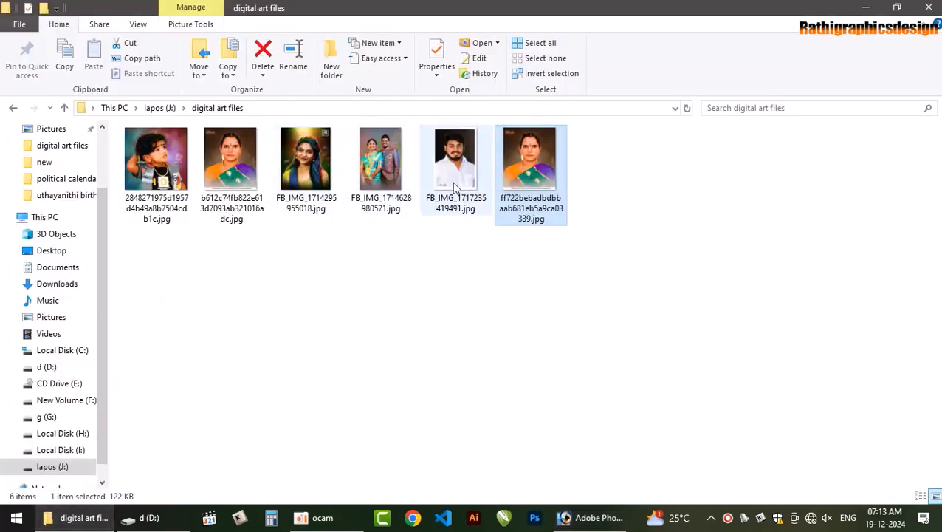
left_click_drag(452, 177, 279, 227)
left_click(478, 208)
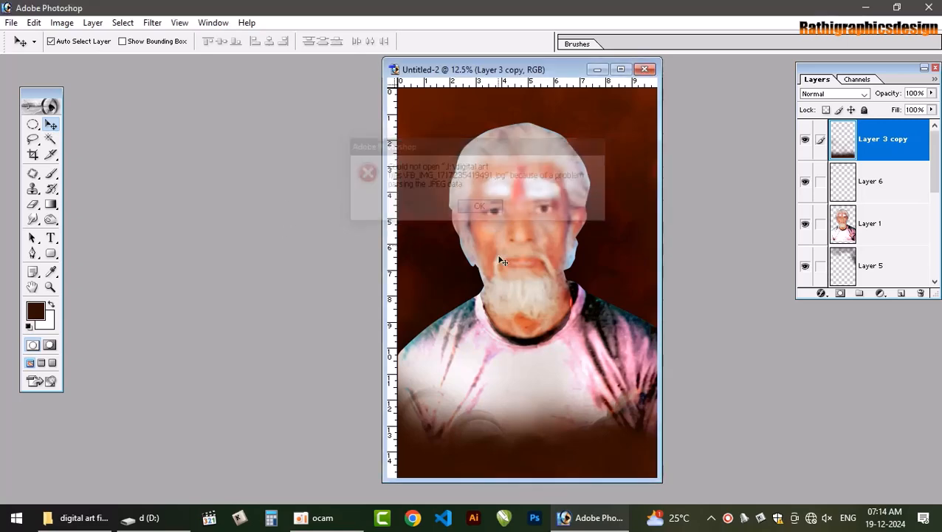
Open FB_IMG_1717235419491.jpg from the digital art files folder in ACDSee, save a JPEG copy to the Desktop, and close the viewer
left_click(67, 516)
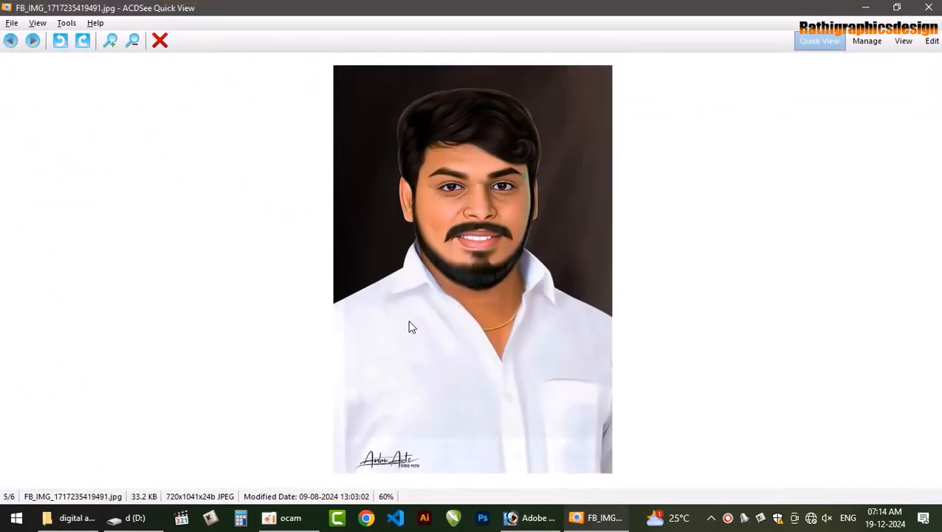
left_click(11, 23)
left_click(63, 68)
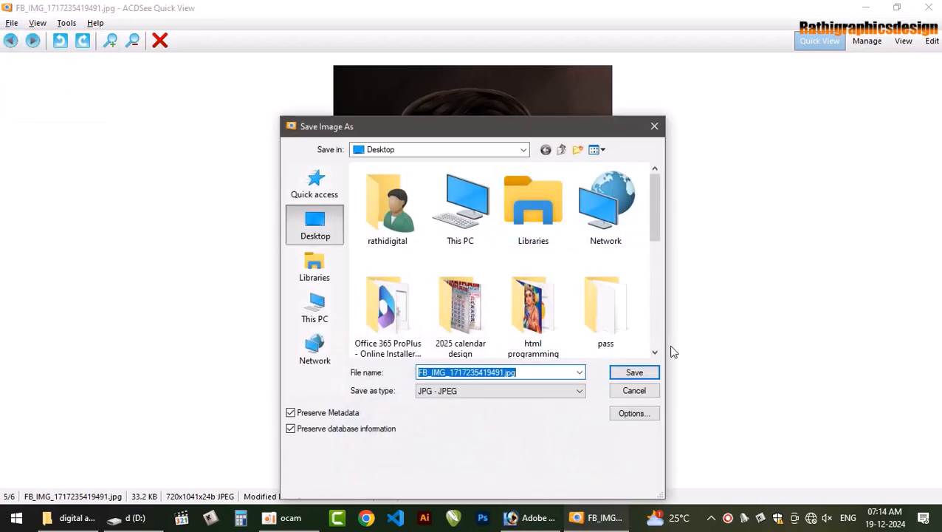
left_click(639, 375)
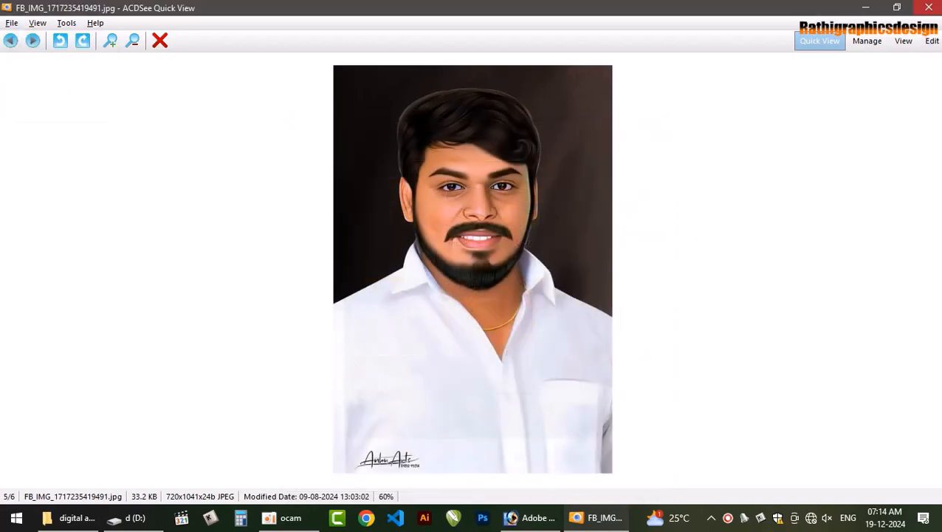
left_click(932, 6)
Switch to Photoshop, open FB_IMG_1717235419491.jpg from the Desktop, and maximize its document window
left_click(608, 522)
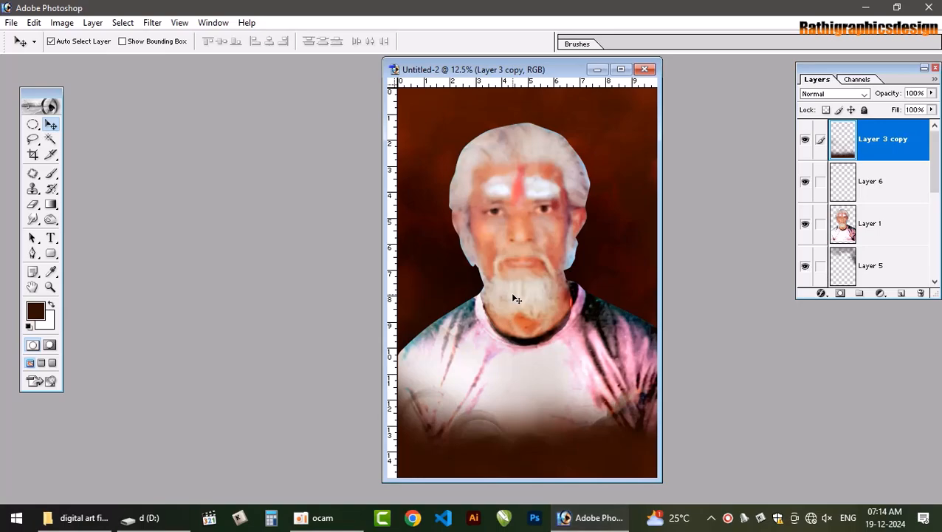
key("ctrl+o")
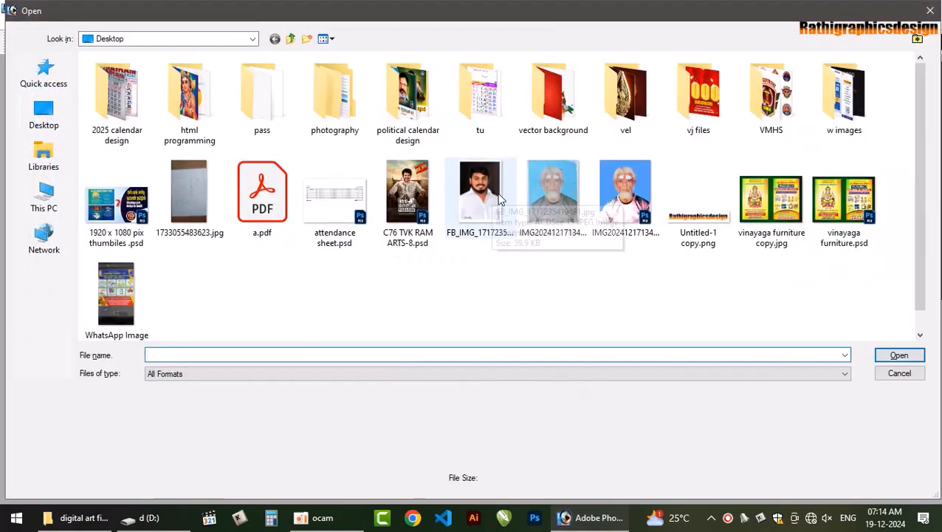
left_click(499, 199)
key("Return")
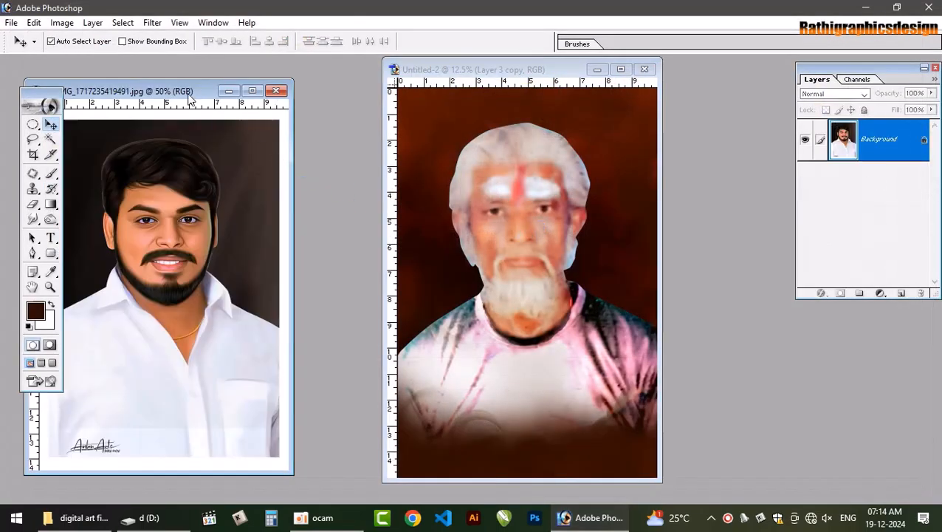
left_click(251, 91)
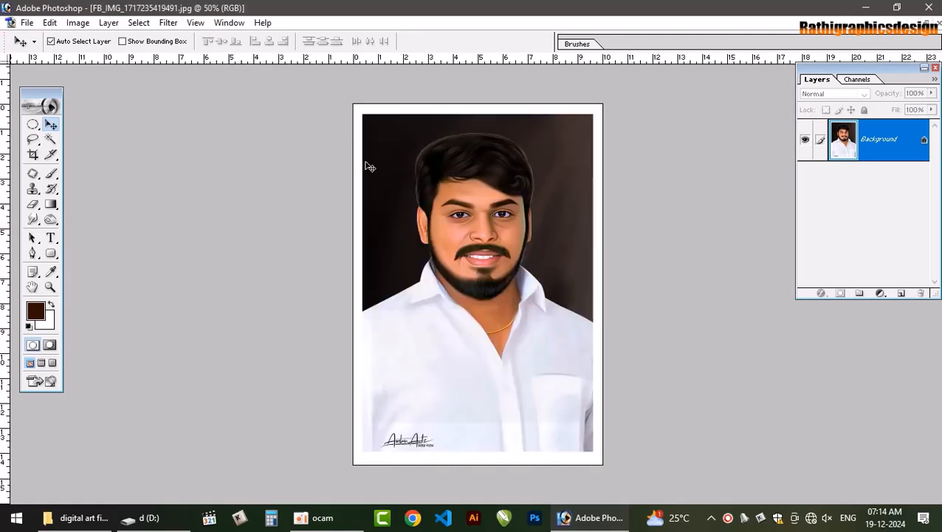
Crop the white-shirt photo to cut off its white border and the signature strip below the shirt
key("c")
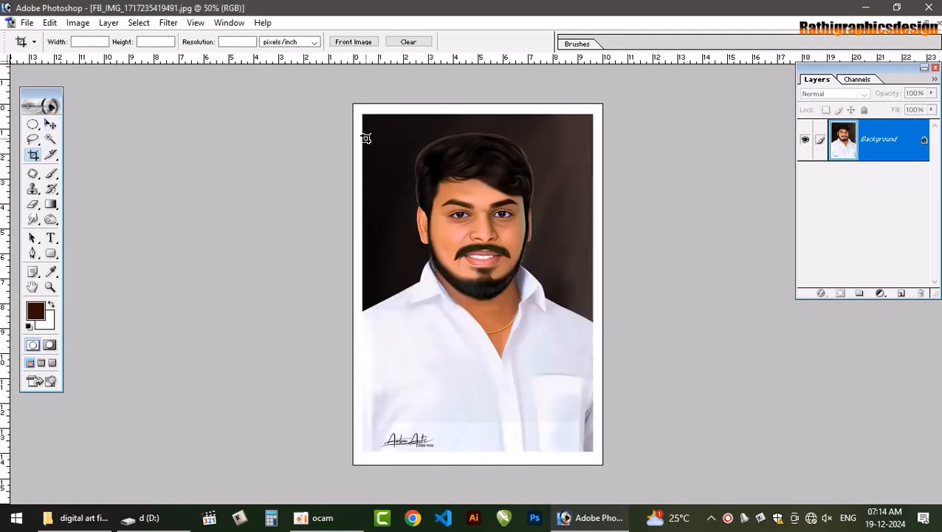
left_click_drag(366, 127, 594, 427)
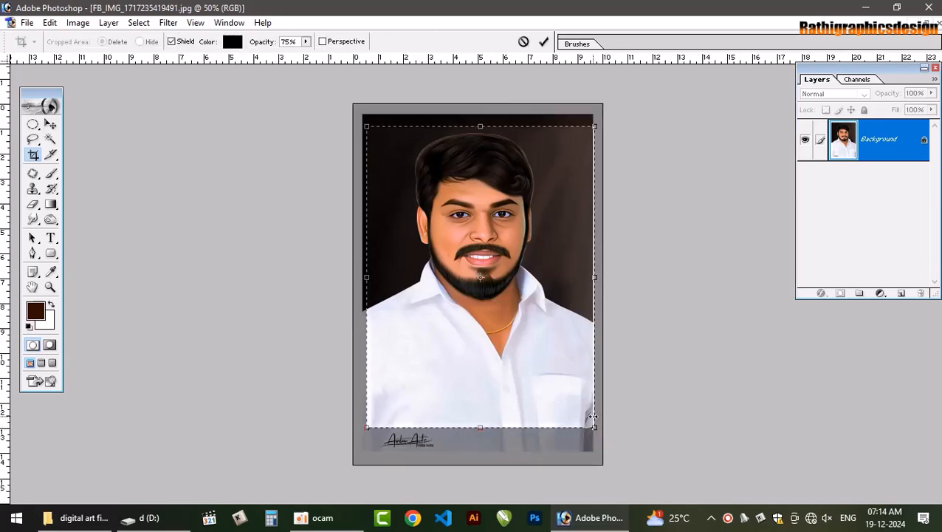
key("Return")
key("v")
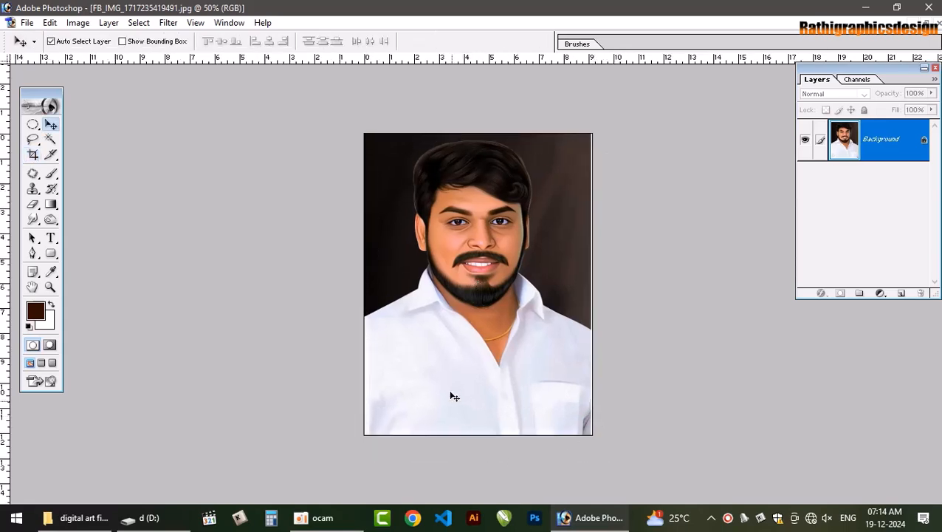
Trace the white shirt along shoulders, collar and neckline with a Pen path closed outside the canvas, and convert it to a selection
key("ctrl+alt+0")
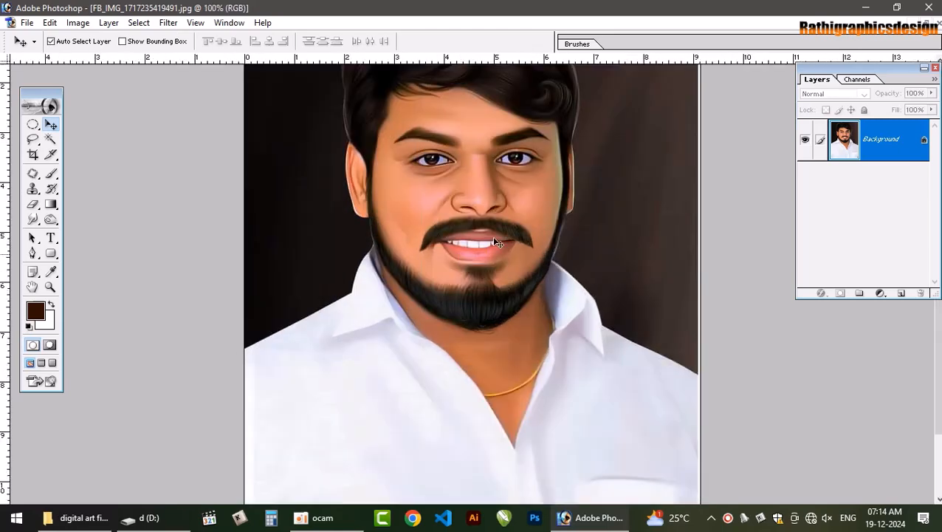
key("p")
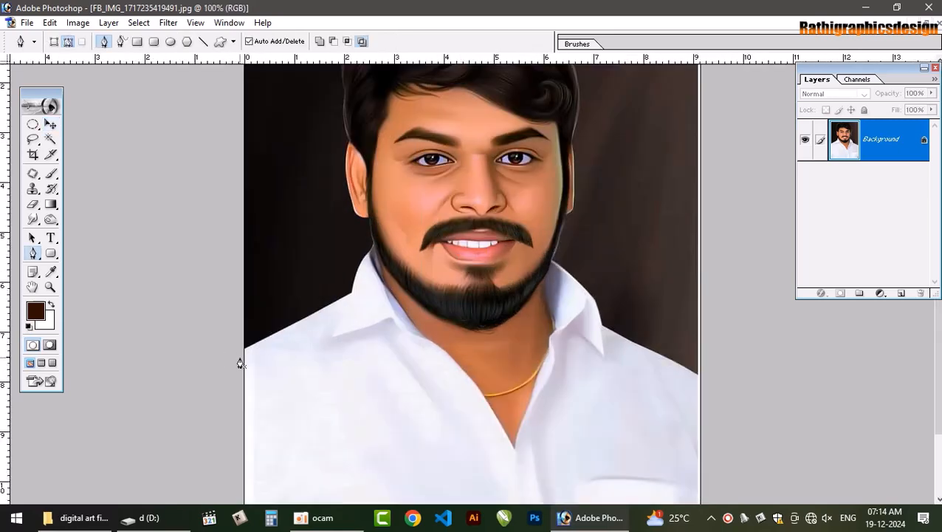
left_click(350, 294)
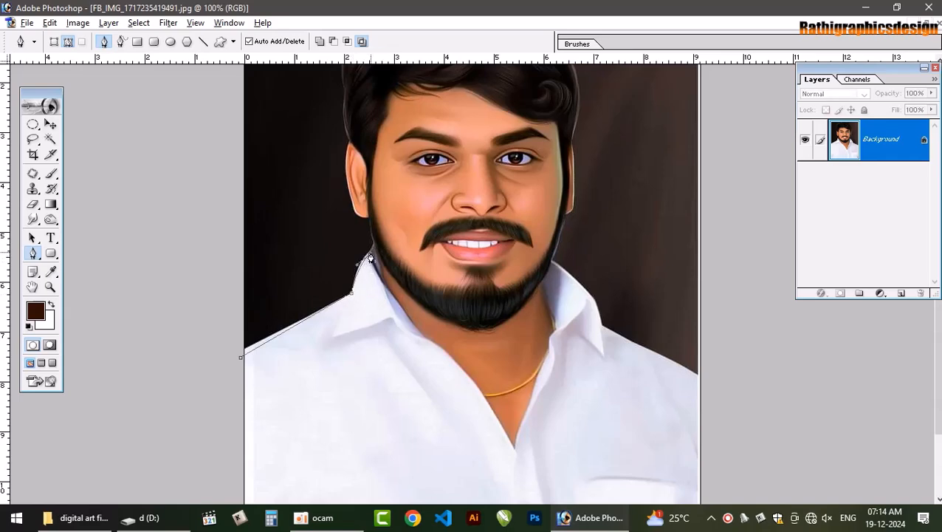
left_click_drag(433, 353, 494, 407)
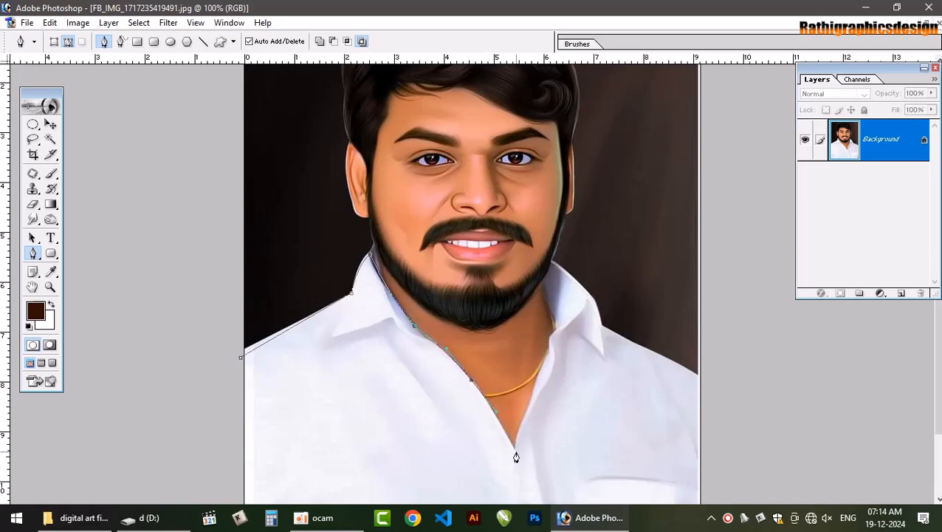
left_click_drag(543, 373, 547, 347)
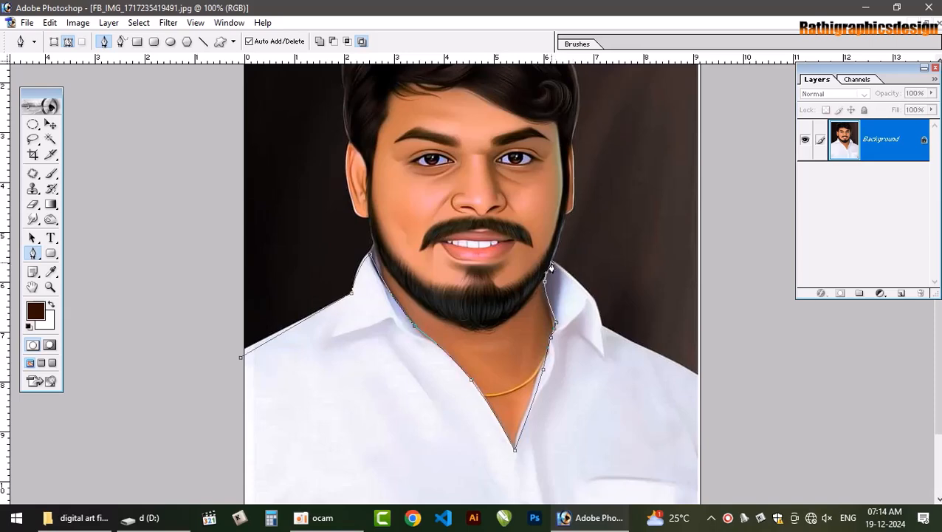
left_click(600, 314)
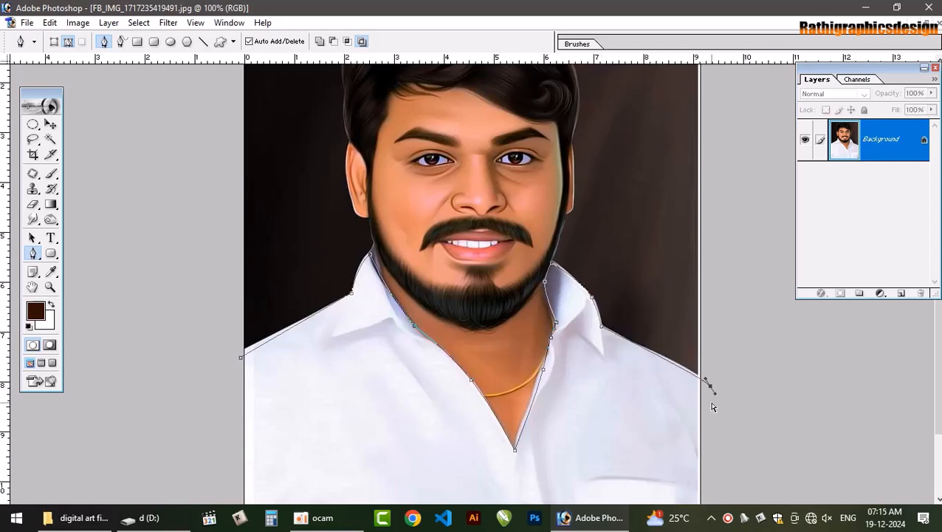
key("ctrl+minus")
left_click(632, 443)
left_click(546, 473)
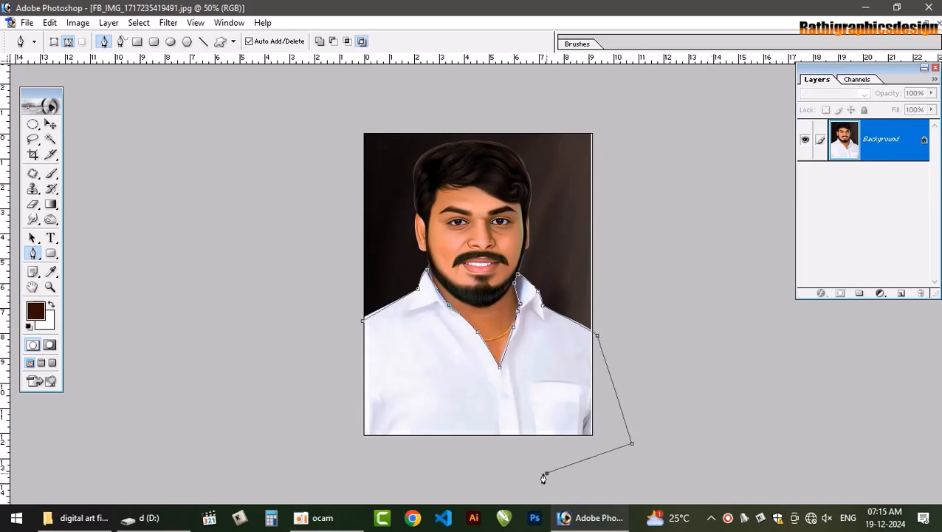
left_click(316, 473)
key("ctrl+Return")
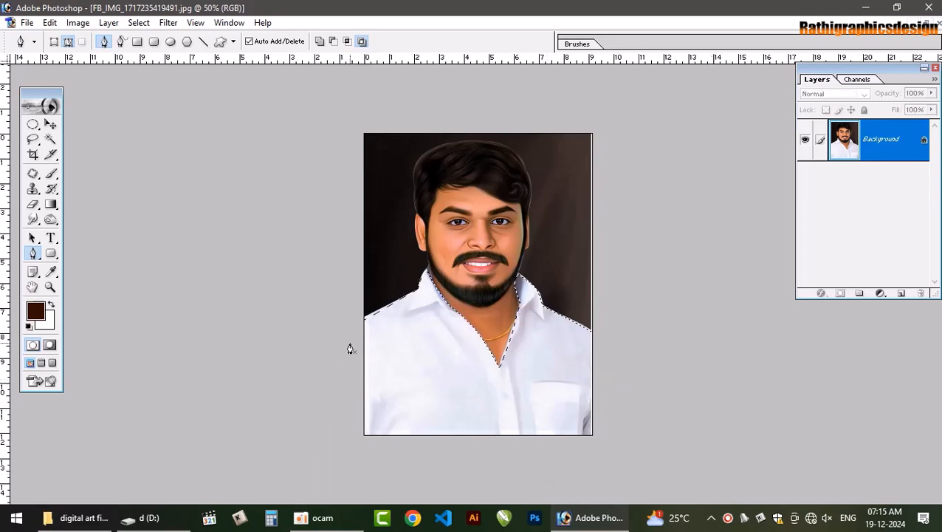
Feather the shirt selection by 5 pixels and copy the shirt to a new layer
key("ctrl+alt+d")
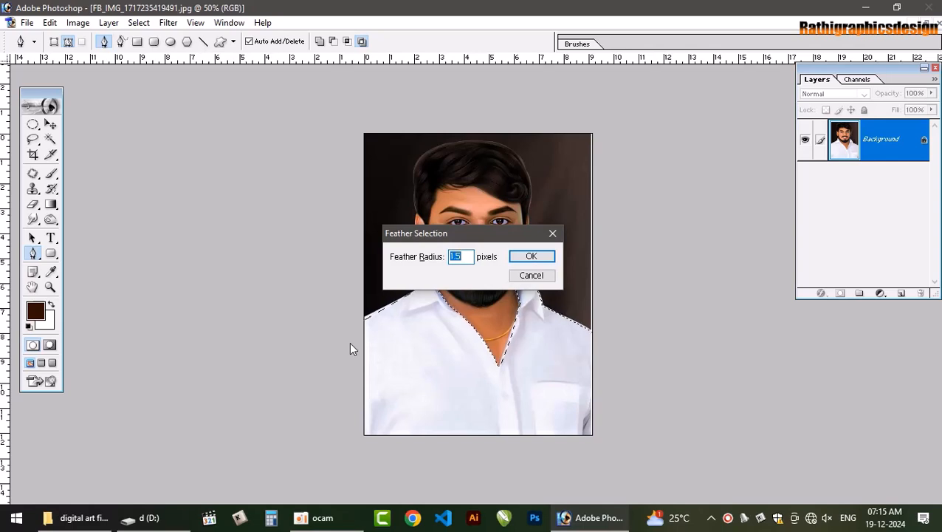
type("5")
key("Return")
key("ctrl+j")
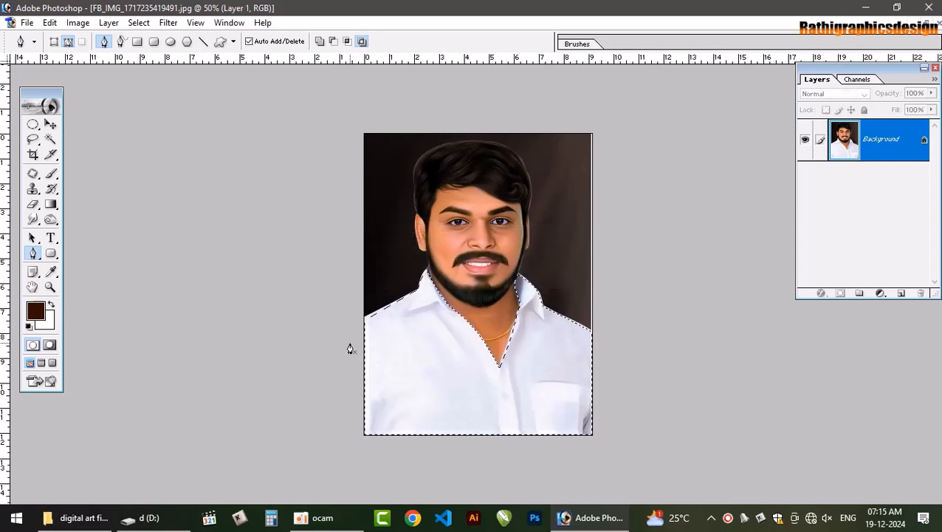
key("v")
left_click_drag(522, 400, 538, 326)
key("ctrl+z")
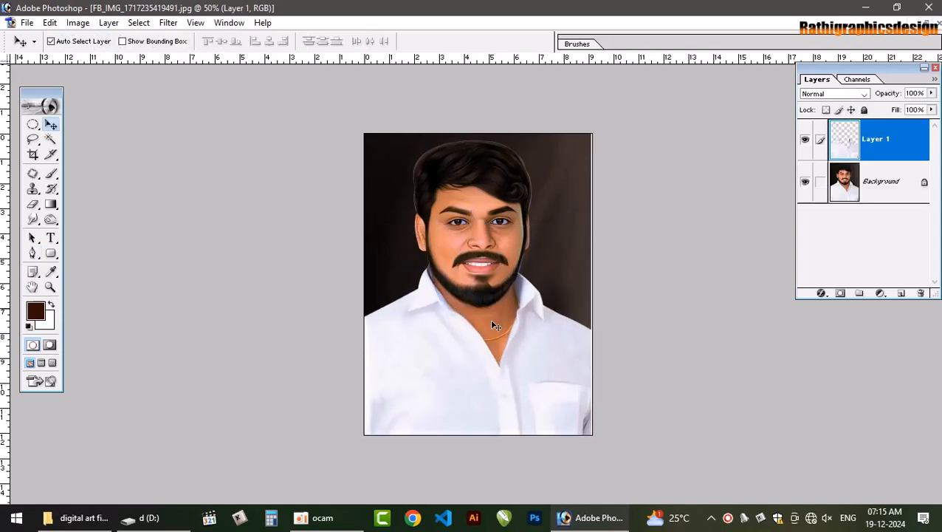
Copy the cut-out shirt layer into the Untitled-2 portrait document and maximize that document
left_click(928, 24)
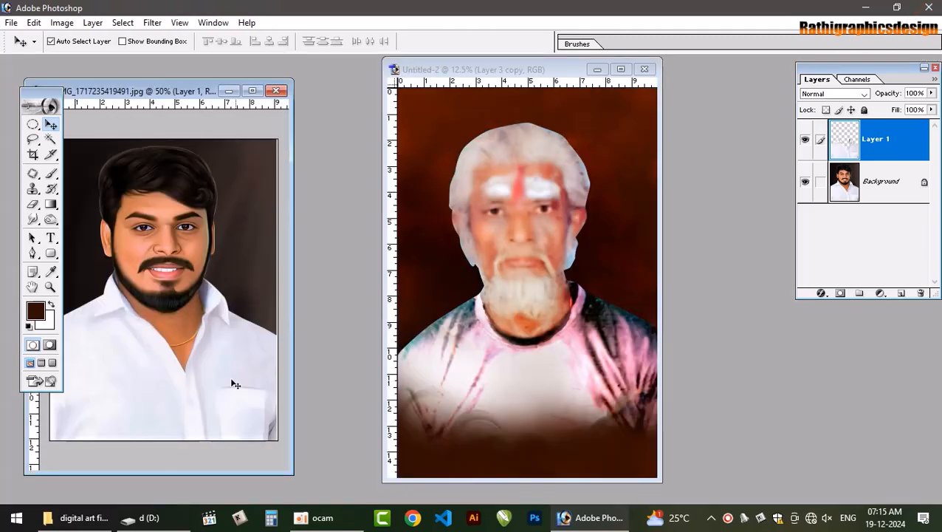
left_click_drag(235, 384, 564, 374)
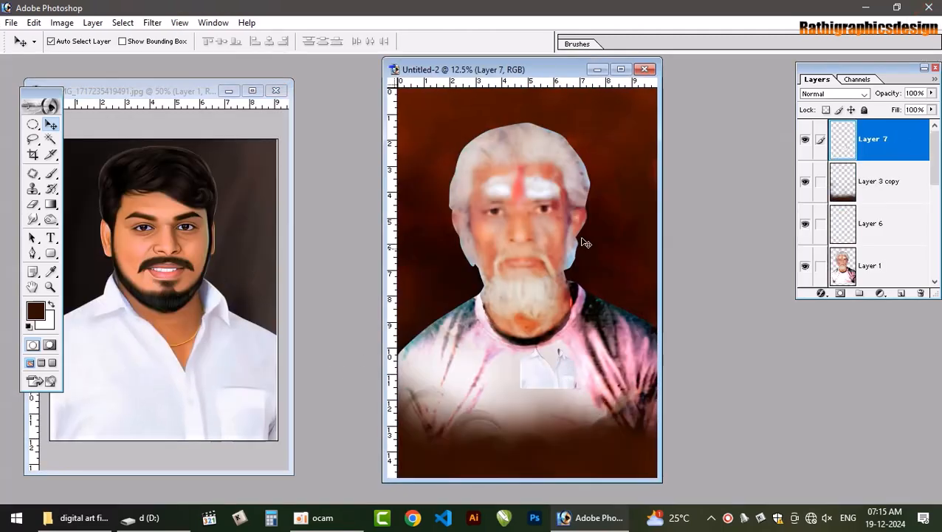
left_click(621, 69)
Enlarge the shirt on Layer 7 to cover the old man's torso across the full canvas width, and hide the layer
key("ctrl+t")
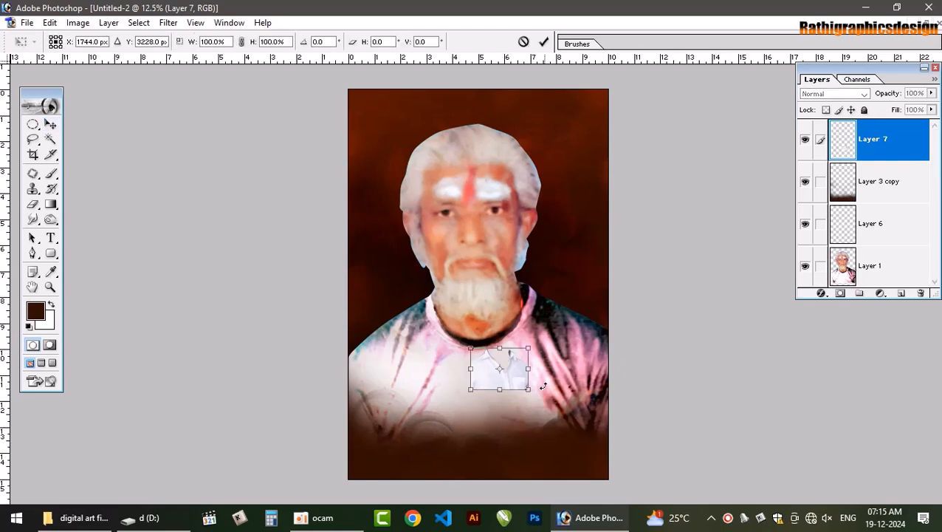
left_click_drag(529, 389, 631, 465)
key("Return")
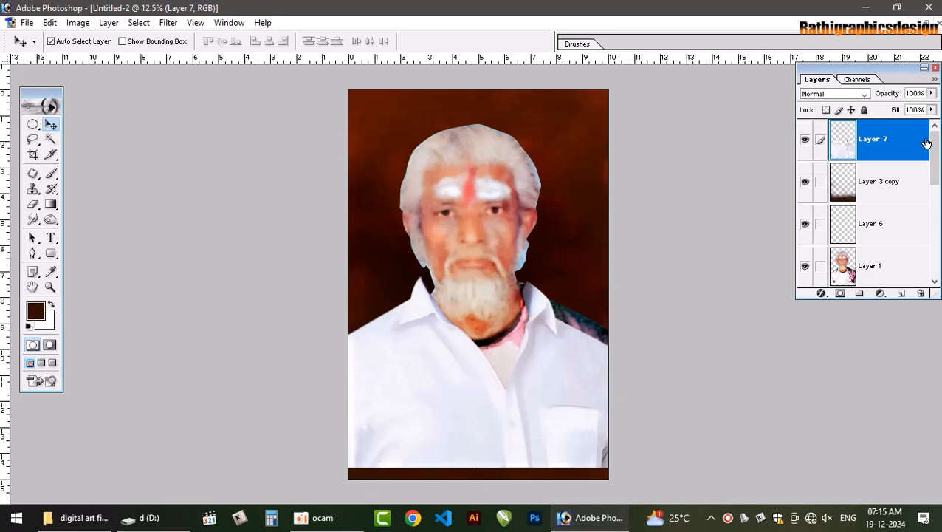
left_click(805, 140)
Browse the dmk stills and editing gmk psd files folders on drive J: for source images, and return to Photoshop
left_click(81, 518)
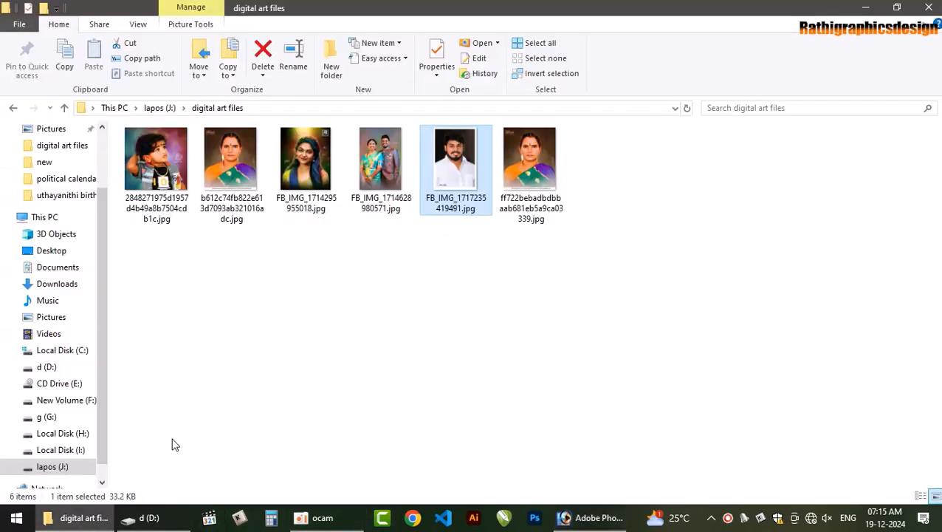
left_click(12, 108)
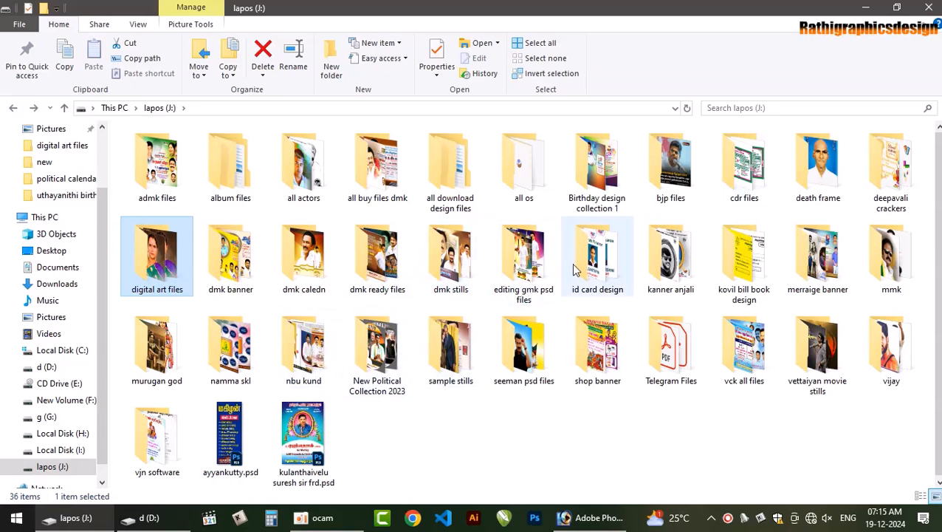
left_click(451, 248)
double_click(450, 248)
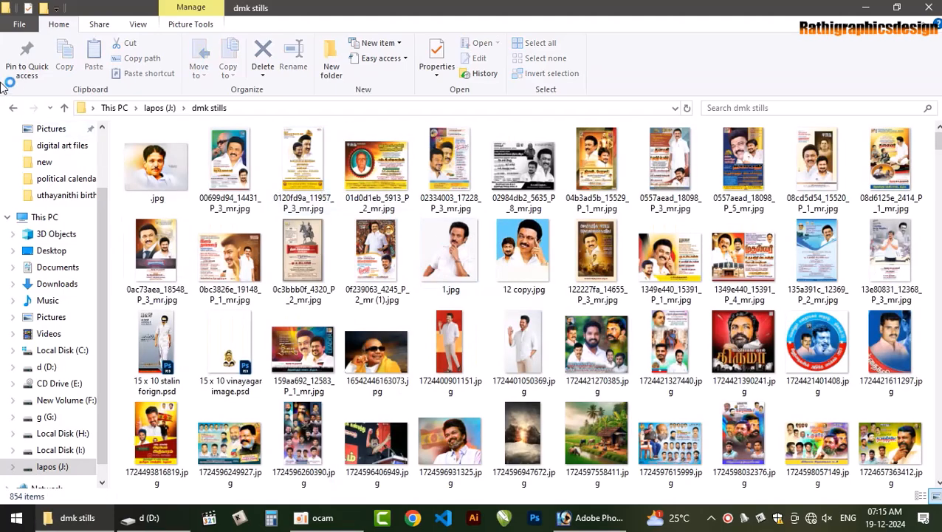
left_click(13, 108)
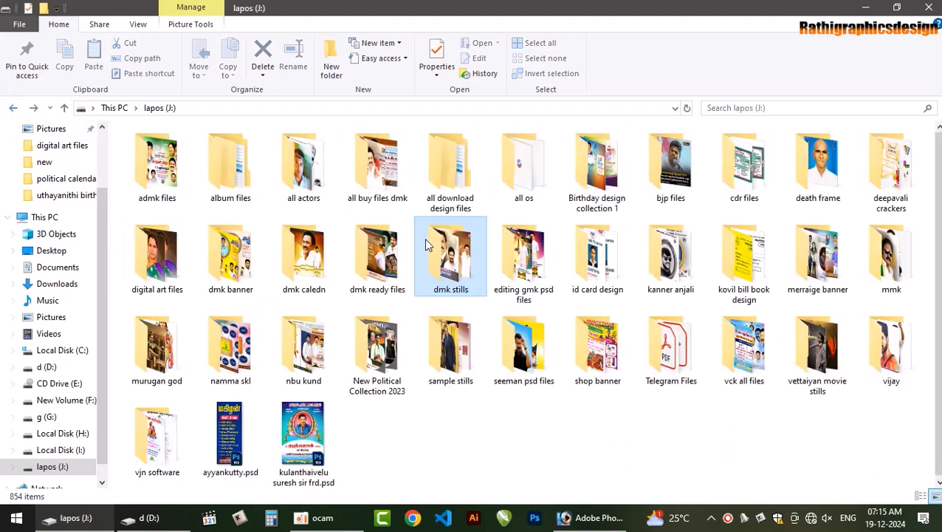
double_click(515, 258)
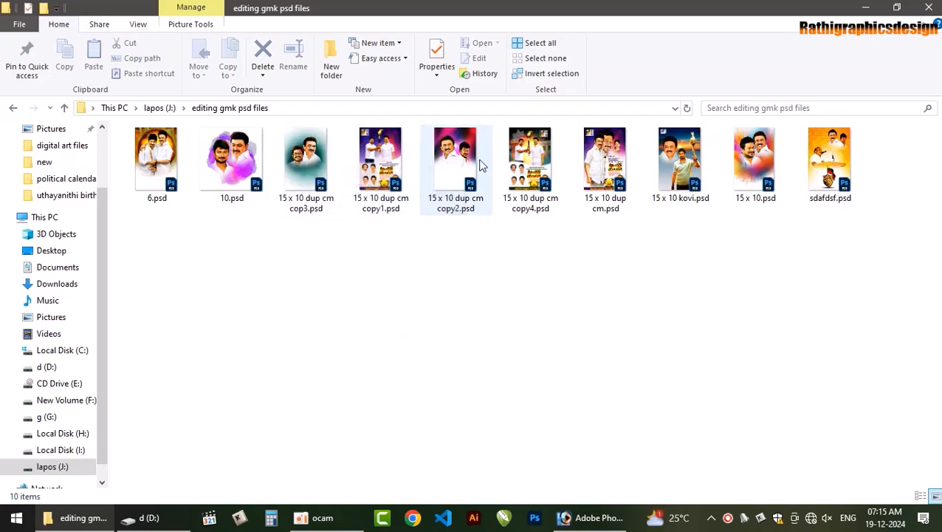
left_click(590, 517)
Load Layer 1's outline as a selection and smudge the dark streaks on the viewer's-right shoulder with a 250 brush
key("ctrl+plus")
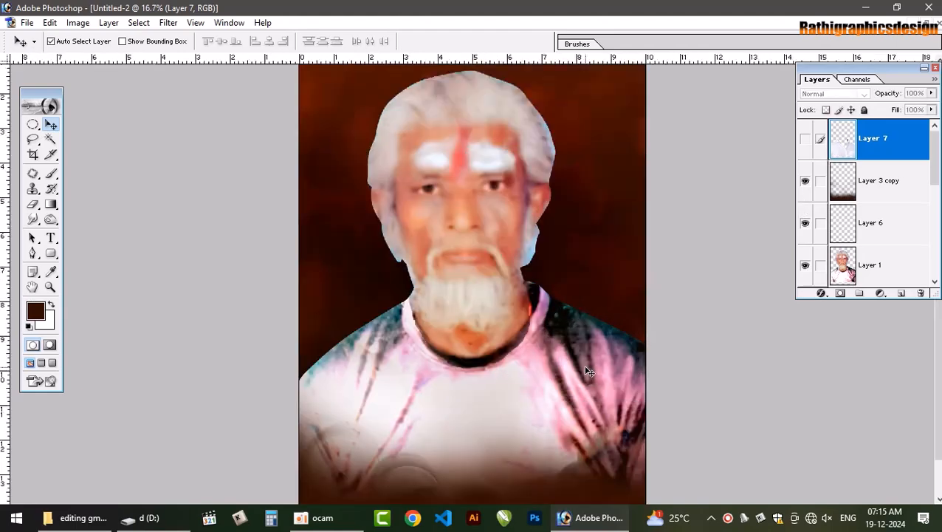
left_click(883, 276)
left_click(847, 272, "ctrl")
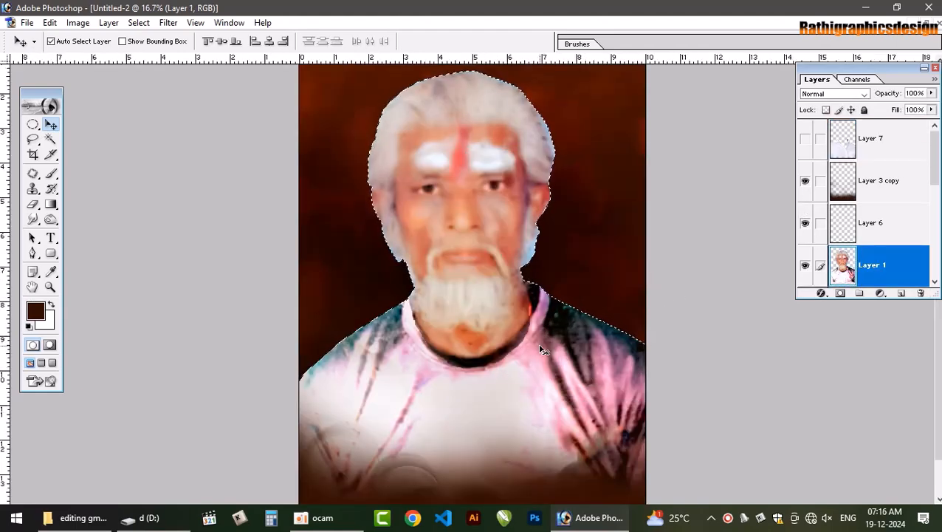
key("r")
mouse_move(539, 373)
left_mouse_down()
mouse_move(563, 403)
mouse_move(551, 379)
mouse_move(573, 396)
left_mouse_up()
key("bracketleft")
key("bracketleft")
left_click_drag(579, 357, 580, 327)
left_click_drag(591, 378, 607, 426)
mouse_move(600, 338)
left_mouse_down()
mouse_move(620, 395)
mouse_move(624, 343)
left_mouse_up()
Undo the last smudge strokes and continue blending the viewer's-right sleeve on Layer 1 at 20% strength
key("ctrl+alt+z")
key("ctrl+alt+z")
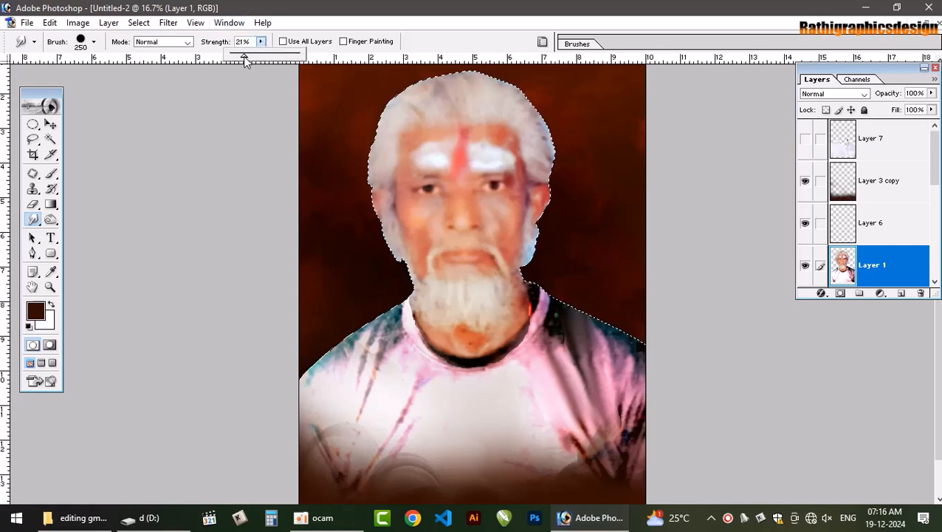
left_click_drag(260, 58, 243, 58)
left_click(605, 370)
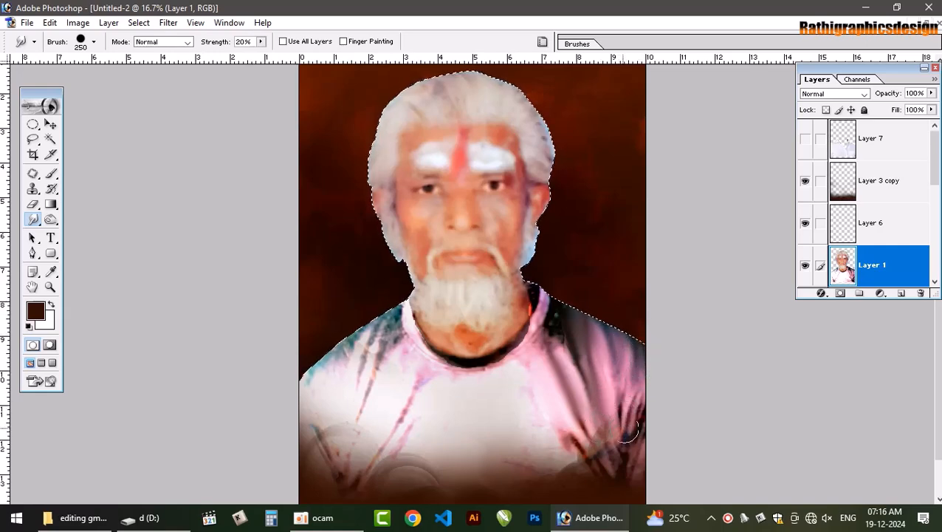
left_click_drag(632, 415, 630, 469)
mouse_move(643, 428)
left_mouse_down()
mouse_move(614, 448)
mouse_move(609, 438)
mouse_move(612, 465)
mouse_move(592, 423)
mouse_move(592, 456)
mouse_move(564, 421)
mouse_move(588, 483)
mouse_move(534, 394)
mouse_move(530, 358)
mouse_move(554, 331)
mouse_move(554, 301)
mouse_move(557, 344)
mouse_move(578, 364)
mouse_move(562, 337)
mouse_move(575, 391)
mouse_move(540, 368)
mouse_move(499, 384)
mouse_move(512, 377)
mouse_move(491, 377)
mouse_move(515, 362)
left_mouse_up()
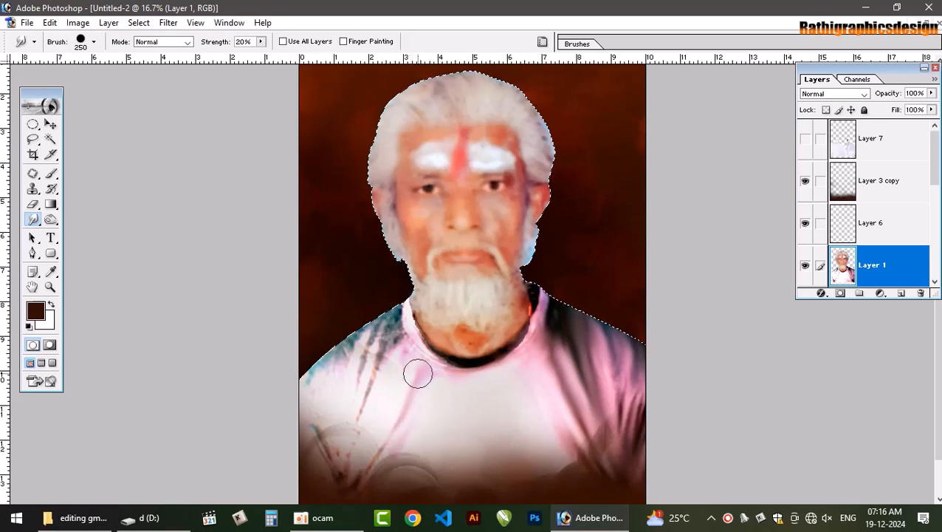
Smudge the streaks and blotches on the viewer's-left shoulder and sleeve of the old man's shirt
mouse_move(419, 363)
left_mouse_down()
mouse_move(399, 324)
mouse_move(376, 389)
mouse_move(383, 355)
left_mouse_up()
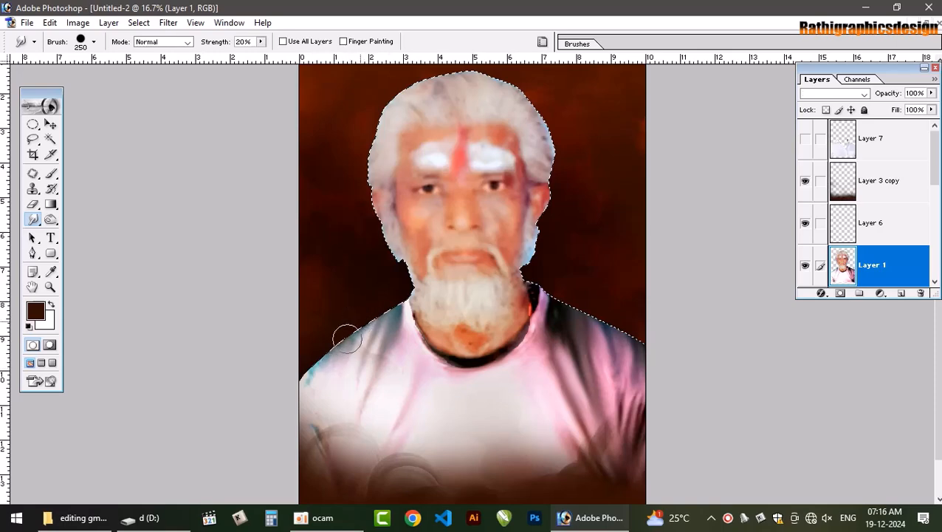
mouse_move(329, 359)
left_mouse_down()
mouse_move(327, 384)
mouse_move(331, 341)
mouse_move(311, 383)
mouse_move(311, 352)
mouse_move(303, 413)
mouse_move(316, 441)
left_mouse_up()
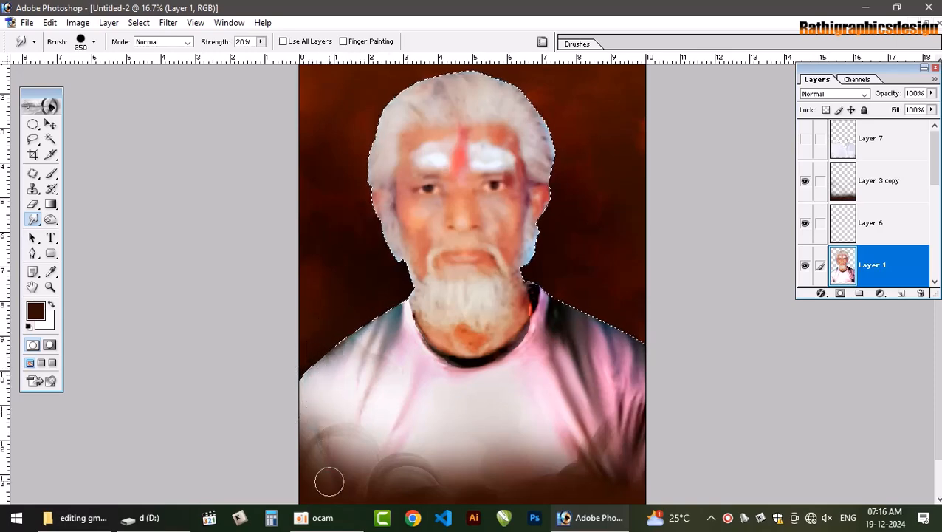
mouse_move(343, 391)
left_mouse_down()
mouse_move(340, 319)
mouse_move(343, 368)
mouse_move(335, 357)
mouse_move(374, 349)
left_mouse_up()
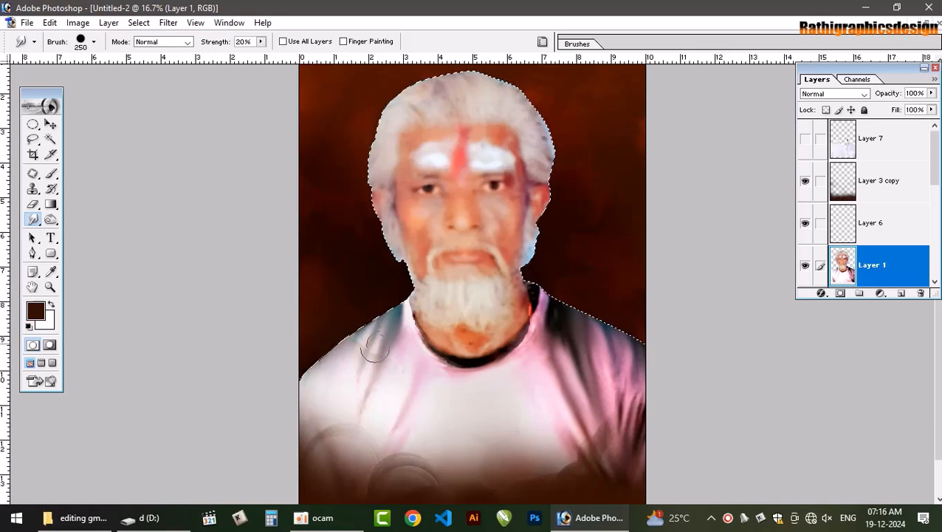
Reduce the Smudge brush to 125 and blend the neck, the black collar edge and the viewer's-left shoulder
key("ctrl+plus")
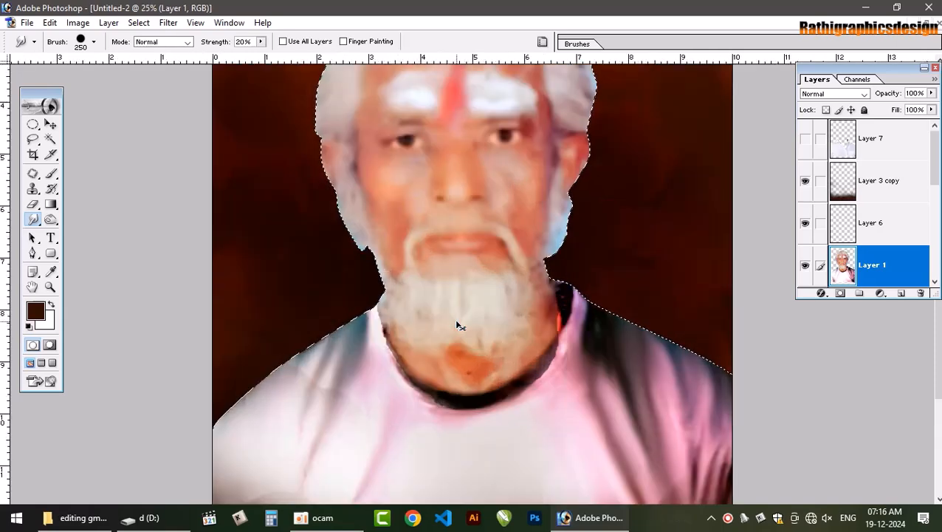
key("bracketleft")
key("bracketleft")
key("bracketleft")
key("bracketleft")
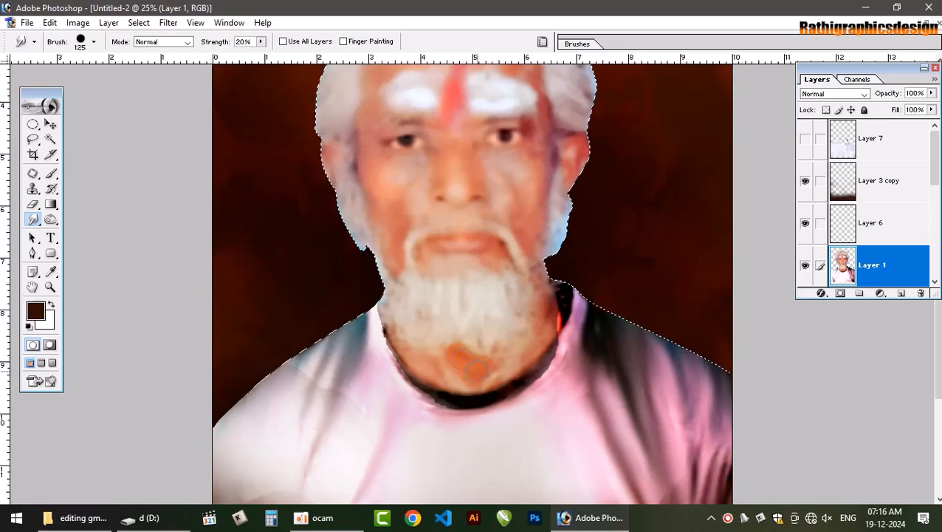
mouse_move(463, 377)
left_mouse_down()
mouse_move(403, 357)
mouse_move(385, 336)
mouse_move(391, 348)
mouse_move(376, 310)
mouse_move(393, 351)
mouse_move(444, 412)
mouse_move(424, 404)
mouse_move(453, 417)
mouse_move(468, 414)
mouse_move(440, 405)
mouse_move(536, 387)
mouse_move(544, 371)
mouse_move(529, 374)
mouse_move(555, 328)
left_mouse_up()
mouse_move(564, 297)
left_mouse_down()
mouse_move(543, 355)
mouse_move(533, 341)
left_mouse_up()
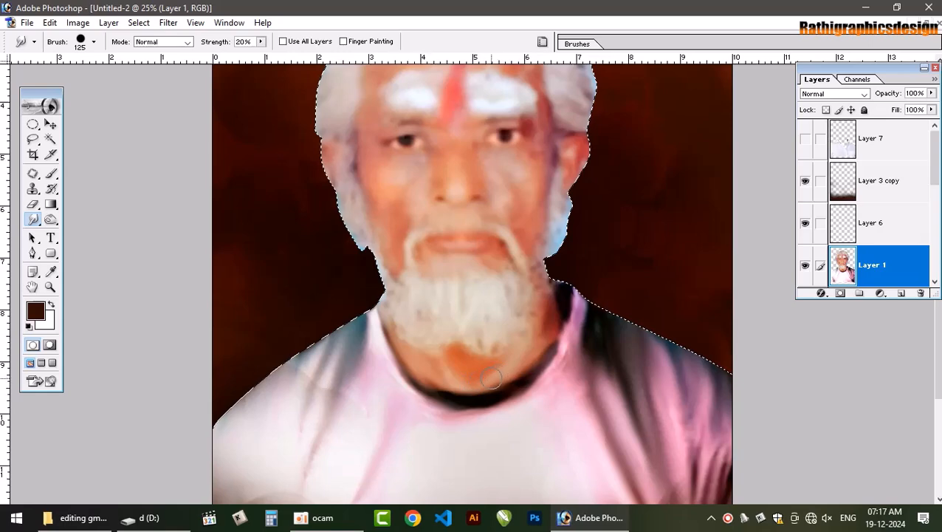
left_click_drag(319, 375, 318, 393)
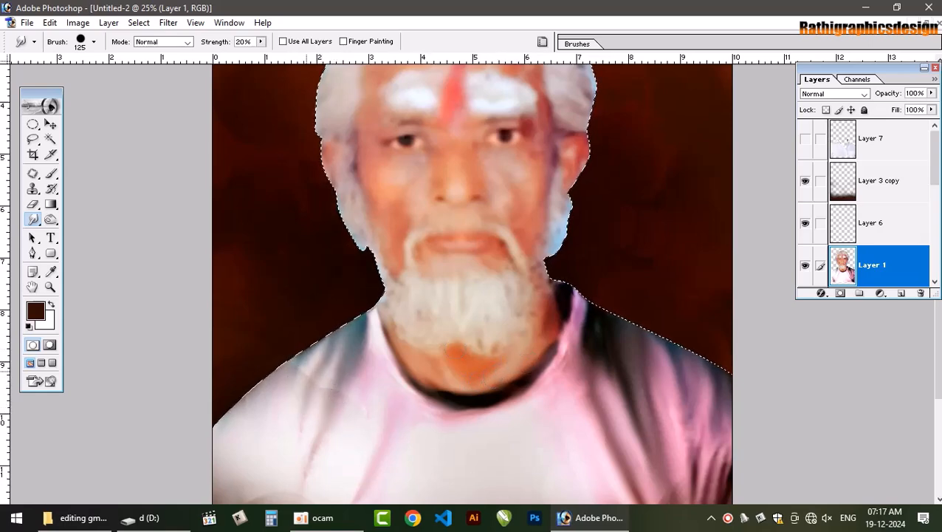
Clear the selection around the old man and nudge the portrait on Layer 1 downward within the canvas
key("ctrl+0")
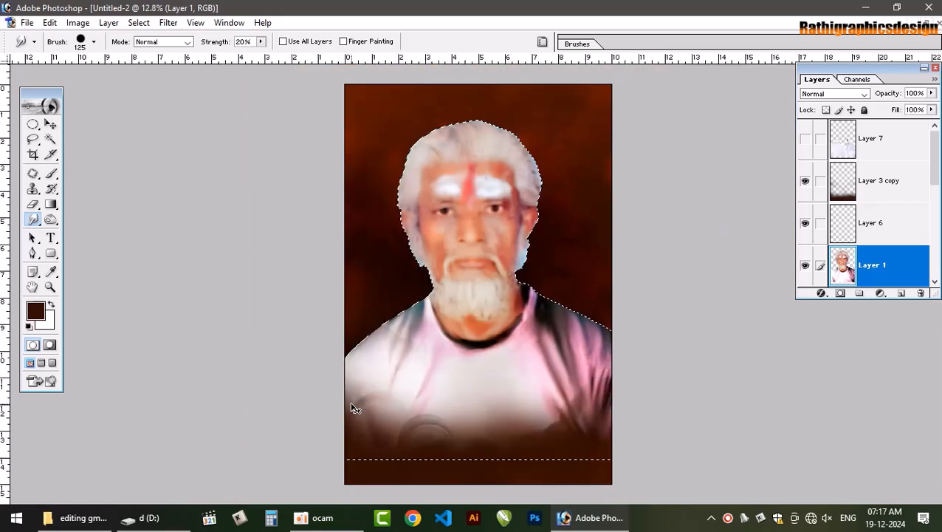
key("ctrl+d")
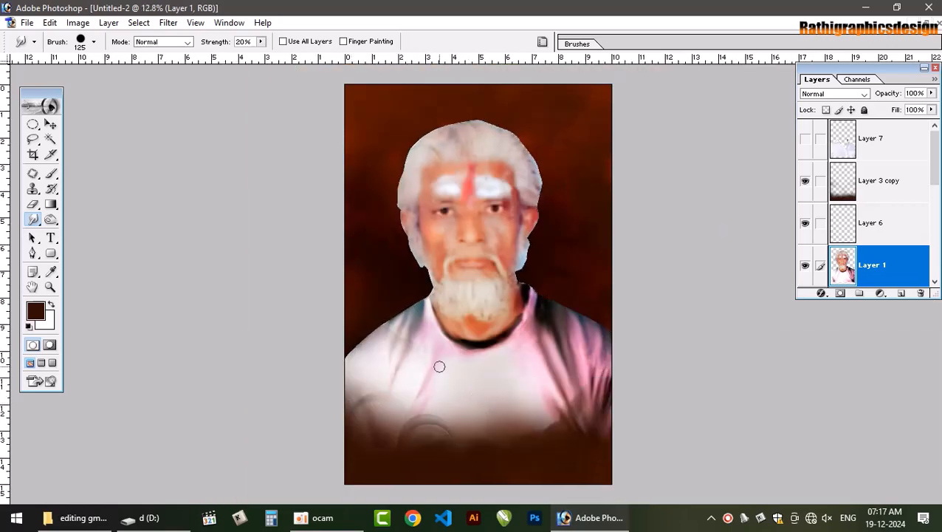
scroll(797, 214, "down", 3)
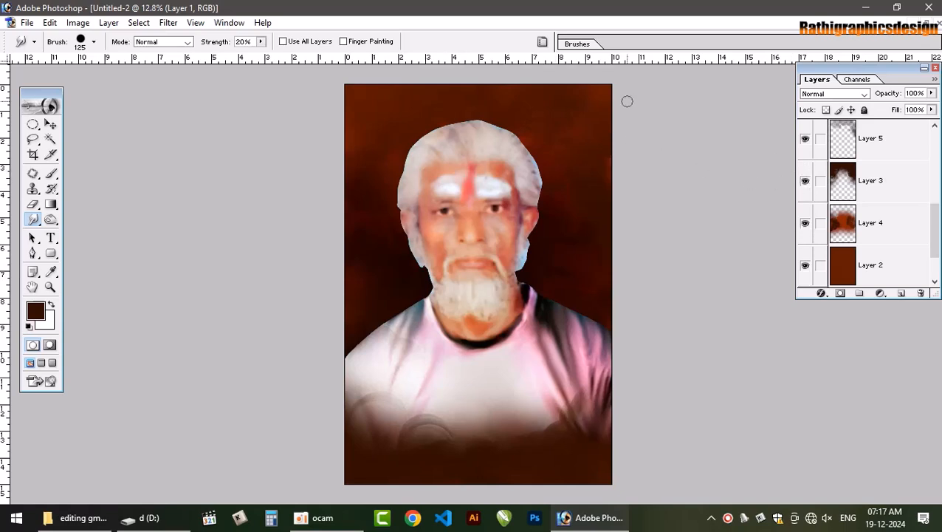
key("ctrl+minus")
key("v")
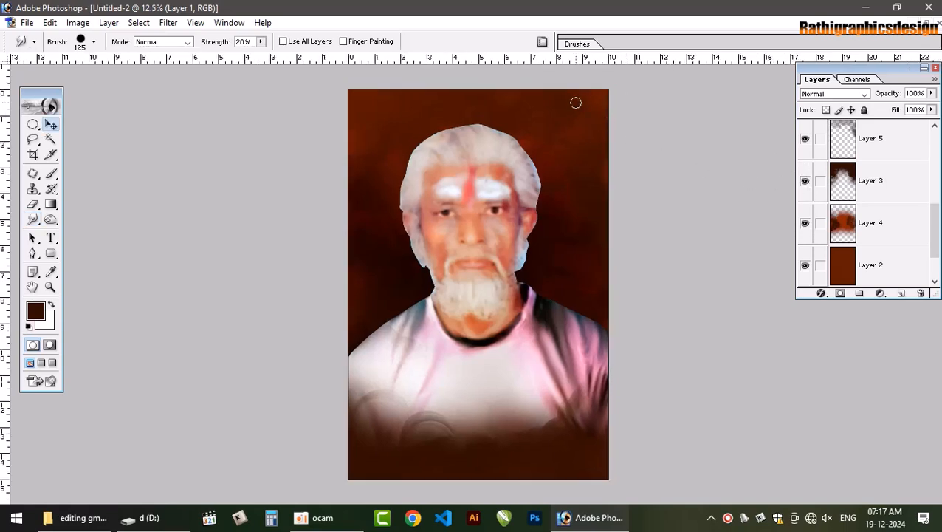
left_click(498, 273)
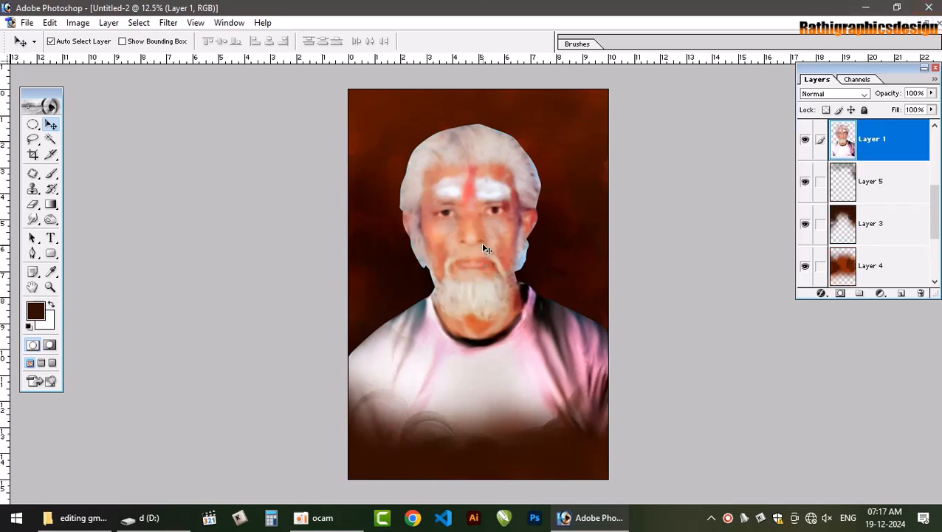
key("shift+Down")
key("shift+Down")
key("shift+Down")
key("shift+Down")
key("shift+Down")
key("shift+Down")
key("shift+Down")
key("shift+Down")
key("shift+Down")
key("shift+Down")
key("shift+Down")
key("shift+Down")
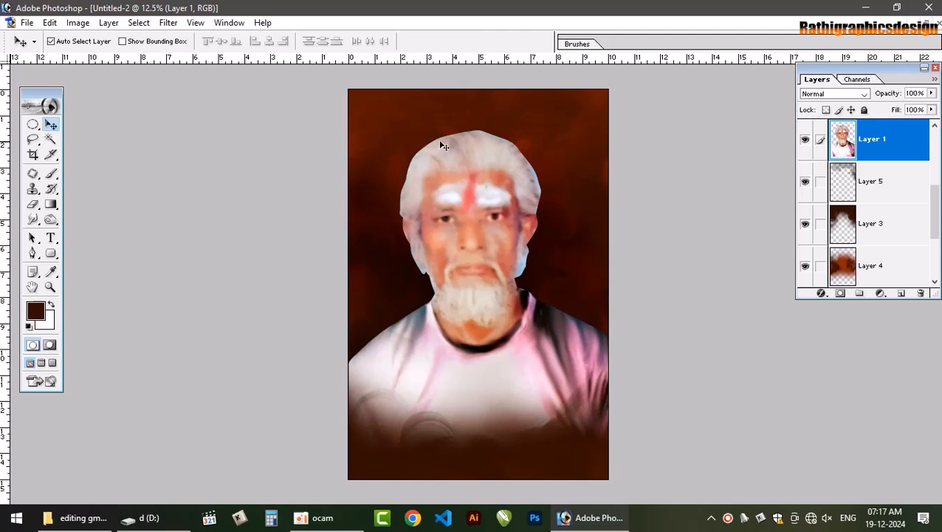
key("shift+Down")
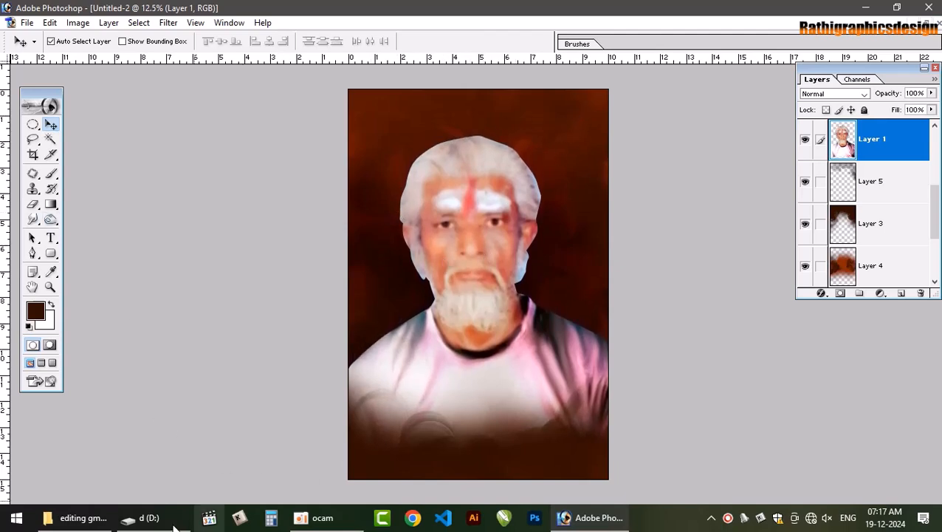
Switch to File Explorer and open the line design folder inside the 2024 folder on New Volume (F:)
left_click(77, 517)
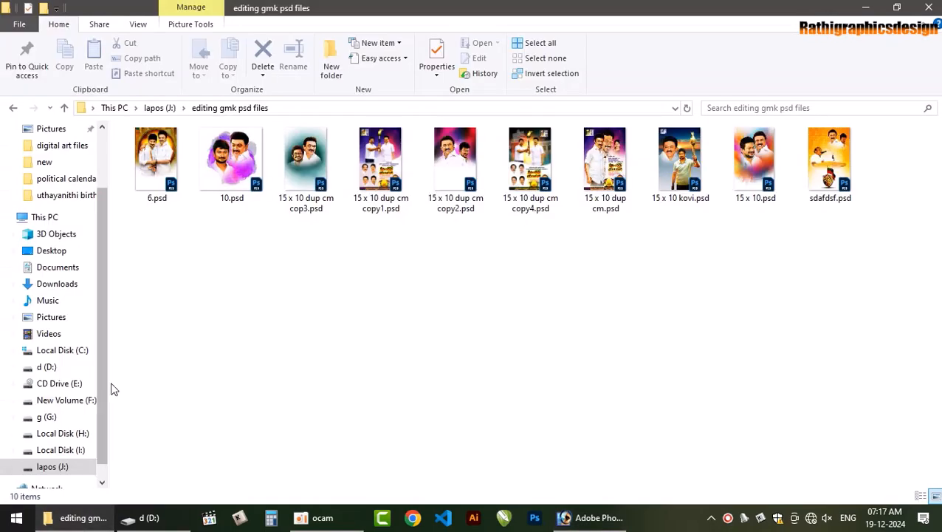
left_click(66, 400)
double_click(155, 190)
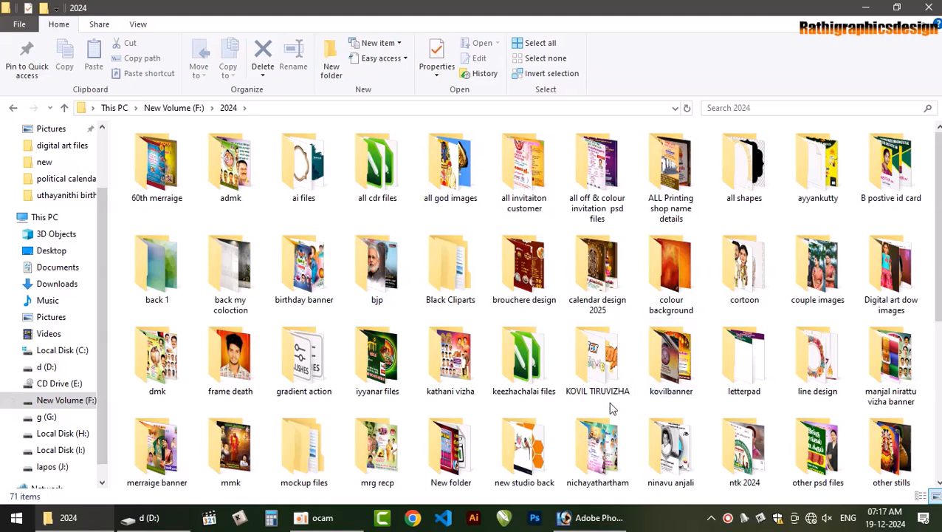
double_click(817, 358)
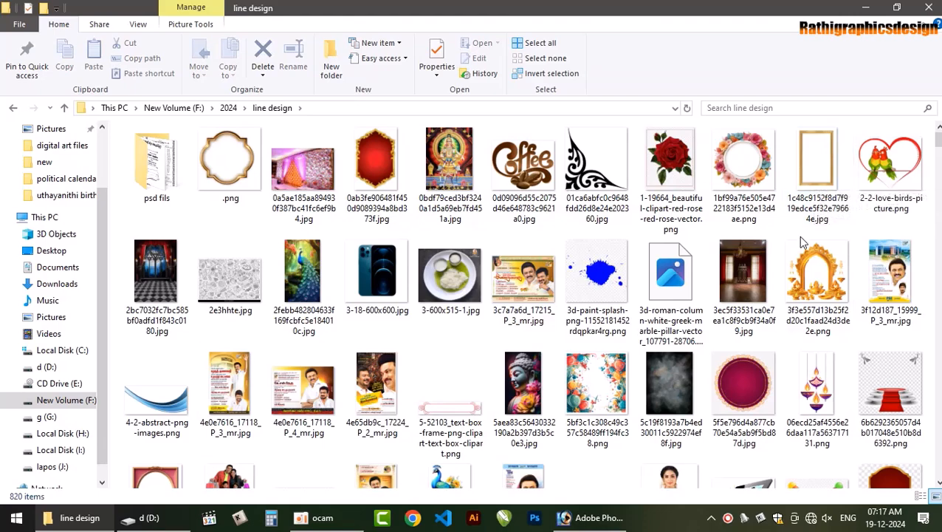
Find the JPG showing two ornate gold picture frames in the line design folder and preview it
scroll(806, 276, "down", 2)
scroll(806, 275, "down", 2)
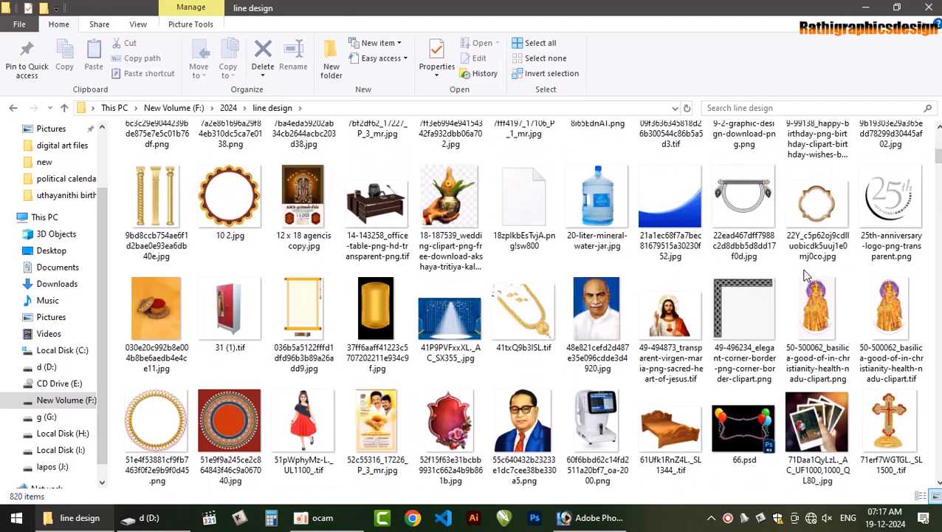
scroll(304, 255, "down", 2)
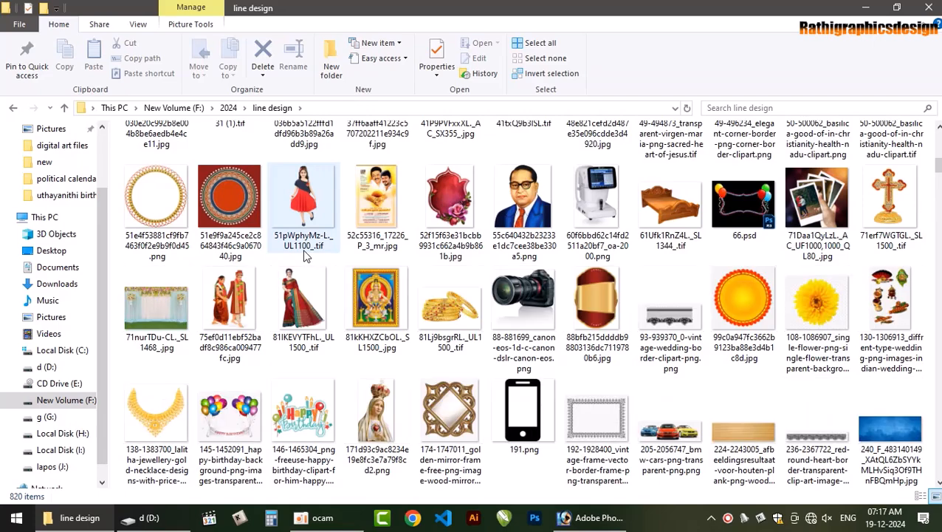
scroll(308, 255, "down", 2)
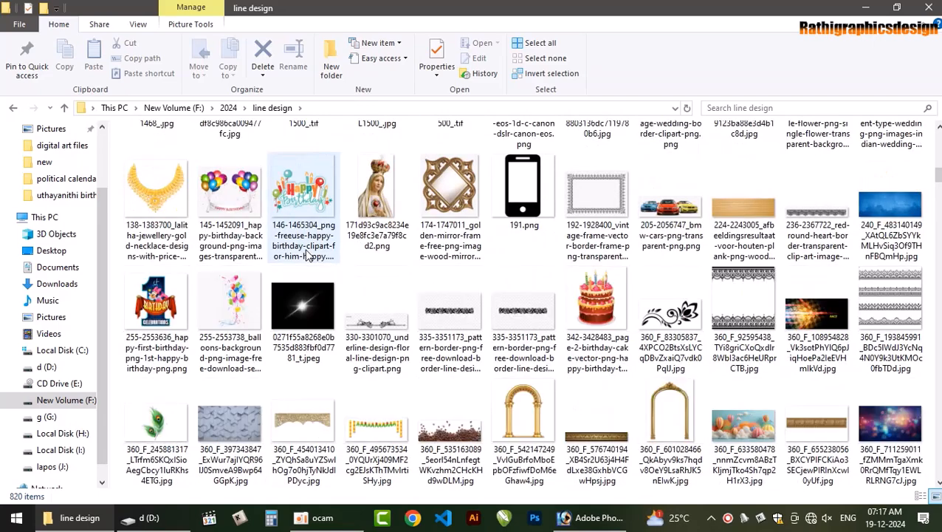
scroll(308, 255, "down", 2)
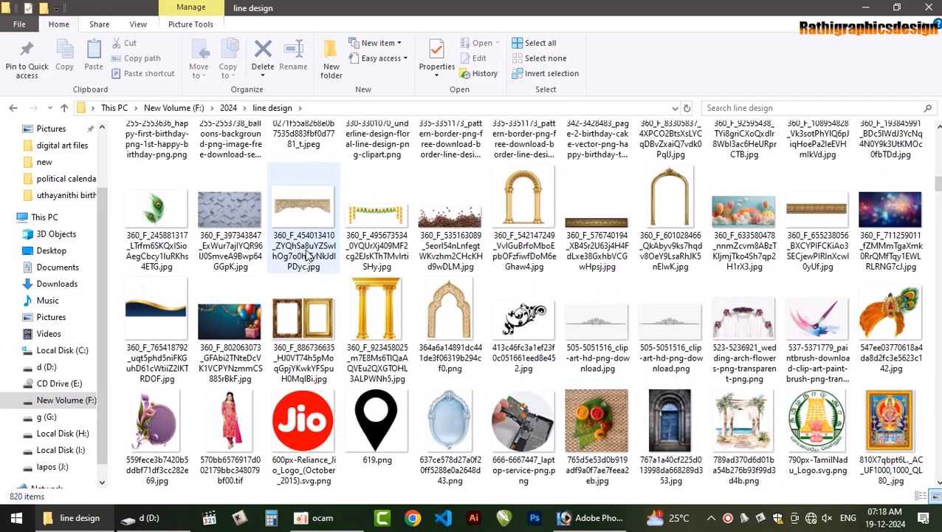
left_click(329, 311)
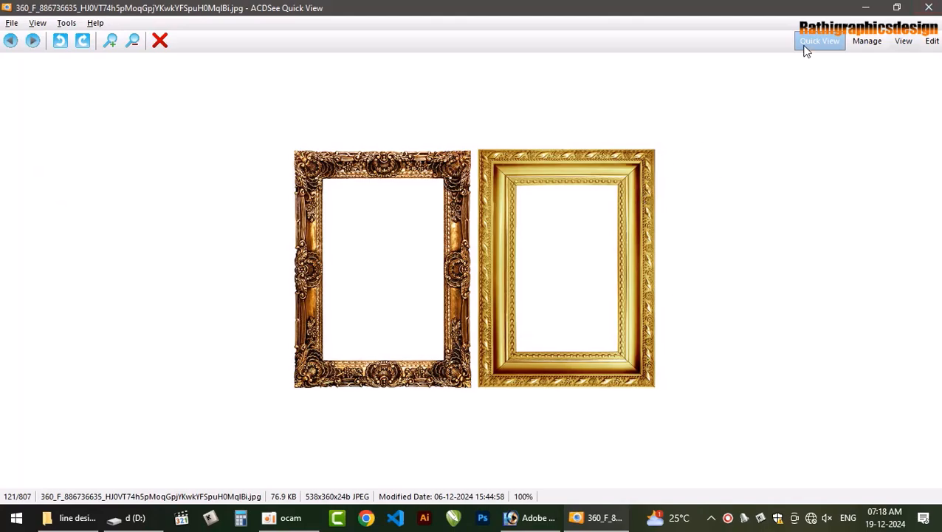
key("Escape")
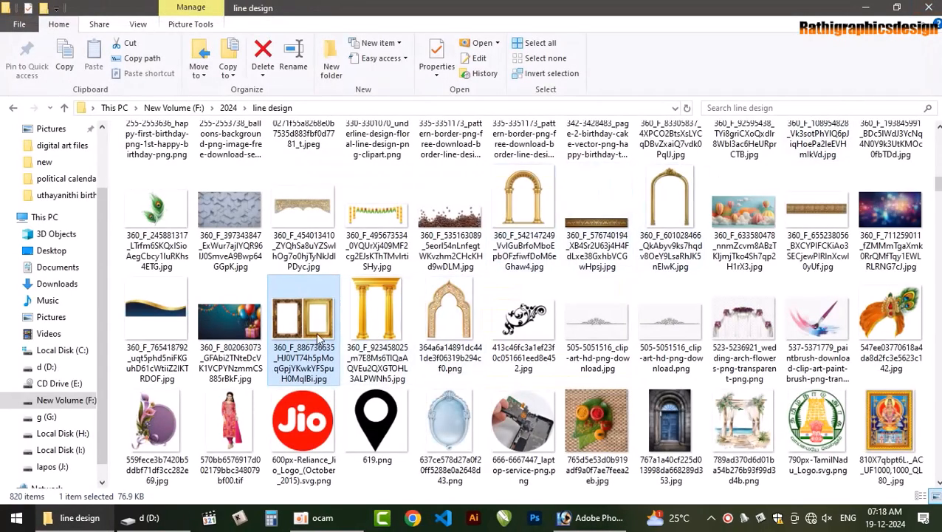
Open the picture of the two gold frames in Photoshop and maximize its document window
left_click(591, 517)
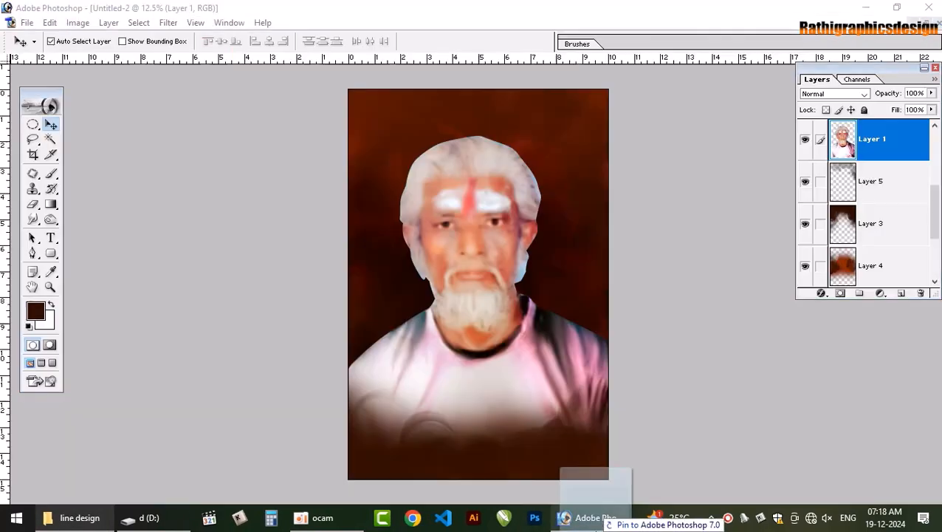
left_click_drag(315, 342, 251, 228)
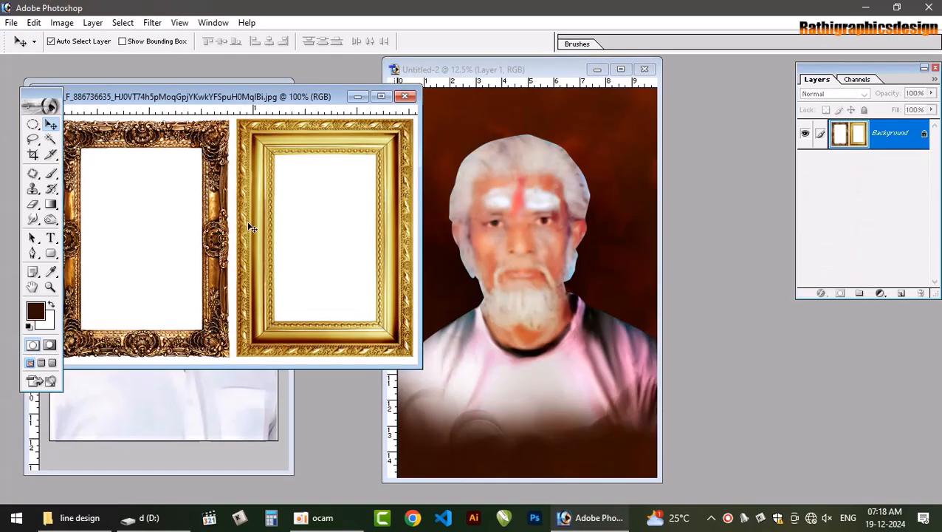
left_click(381, 95)
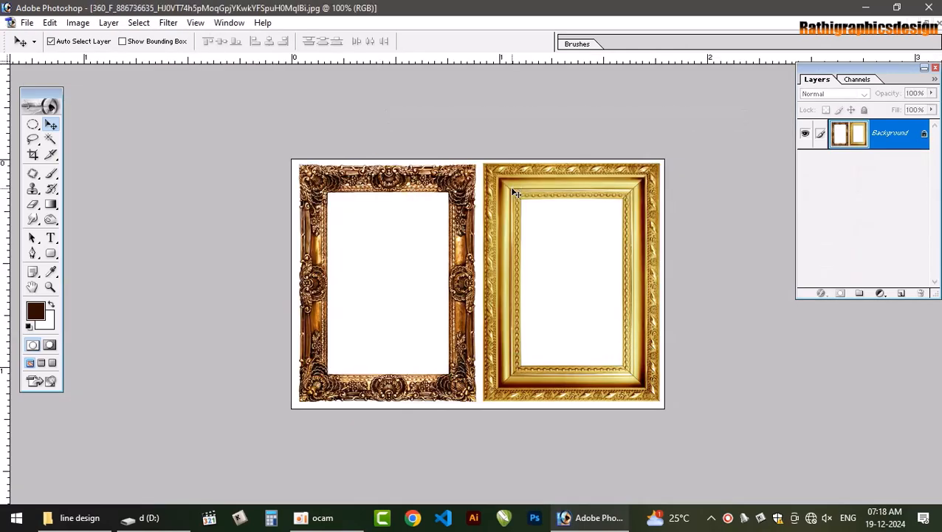
Crop the picture to the inner moulding of the lighter gold frame and convert its background to a regular layer
key("n")
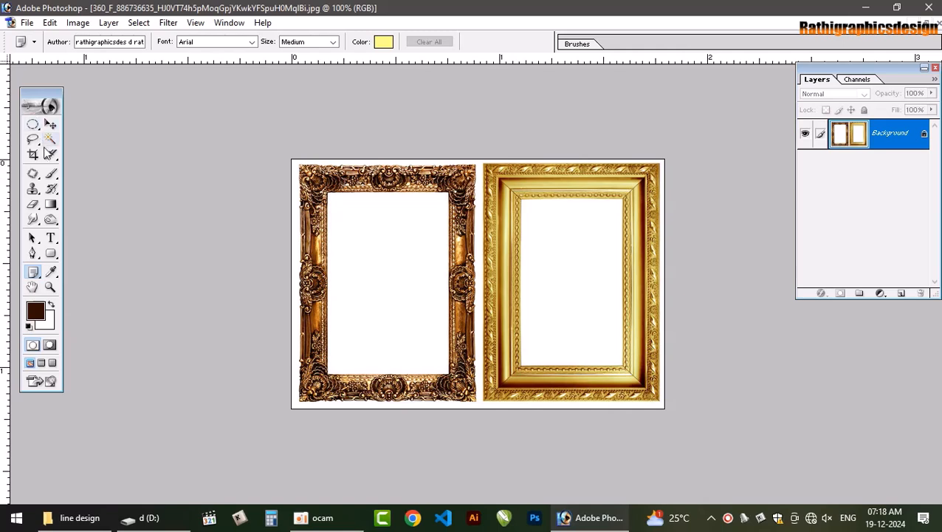
left_click(33, 155)
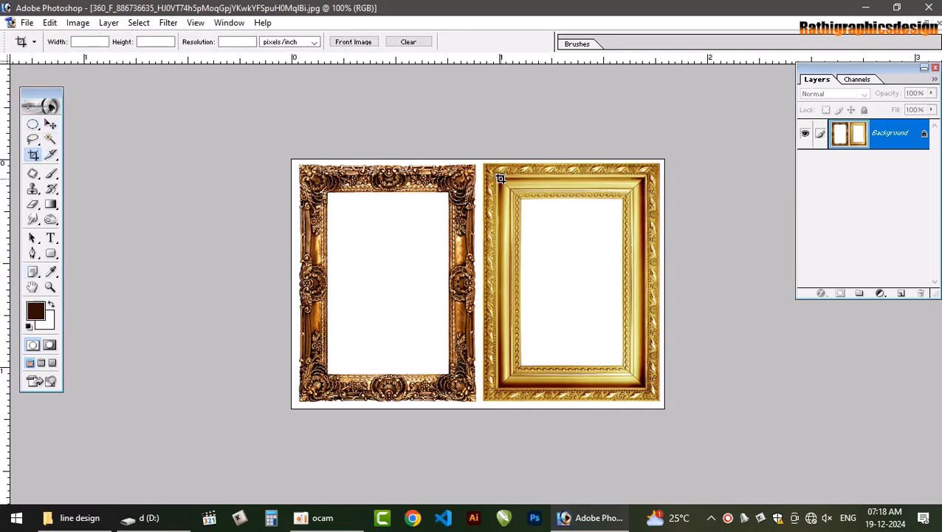
left_click_drag(634, 307, 641, 383)
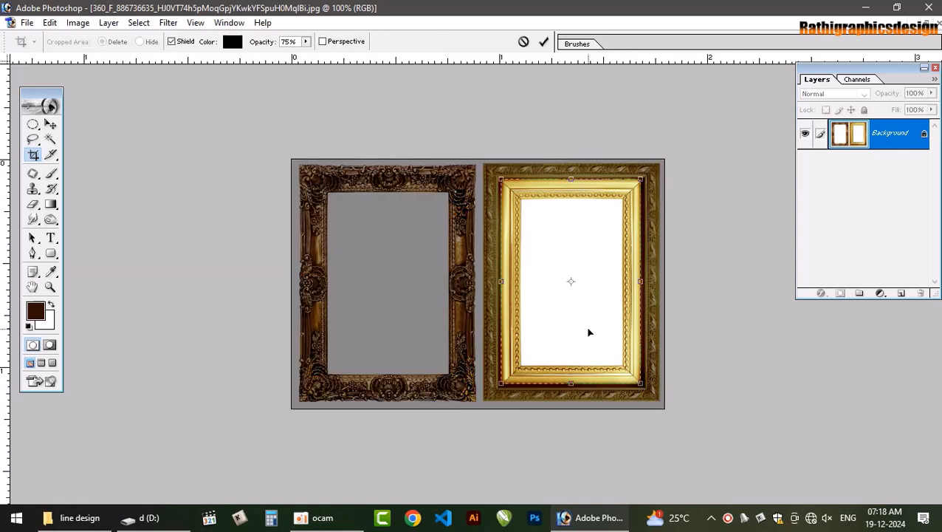
key("Return")
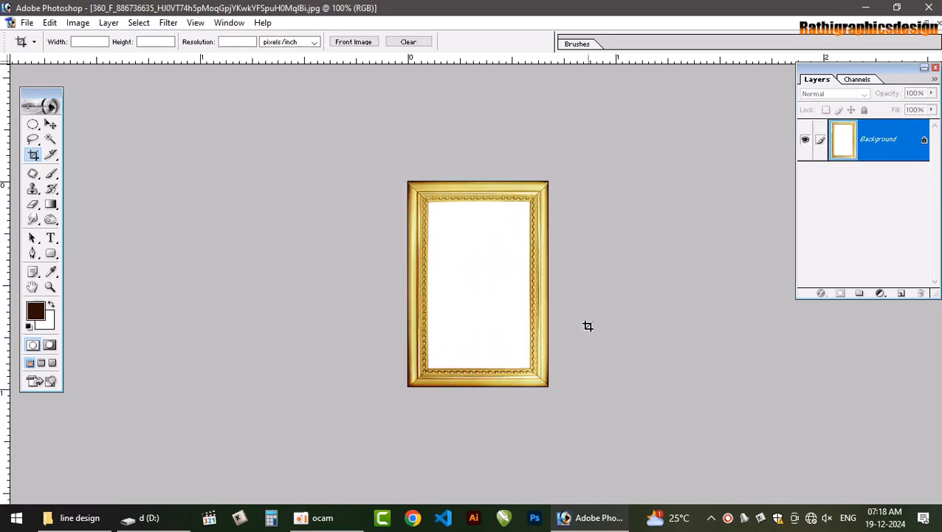
double_click(903, 153)
key("Return")
Copy the gold frame into the Untitled-2 portrait and enlarge it to about 5 × 7.3 inches above Layer 1
key("v")
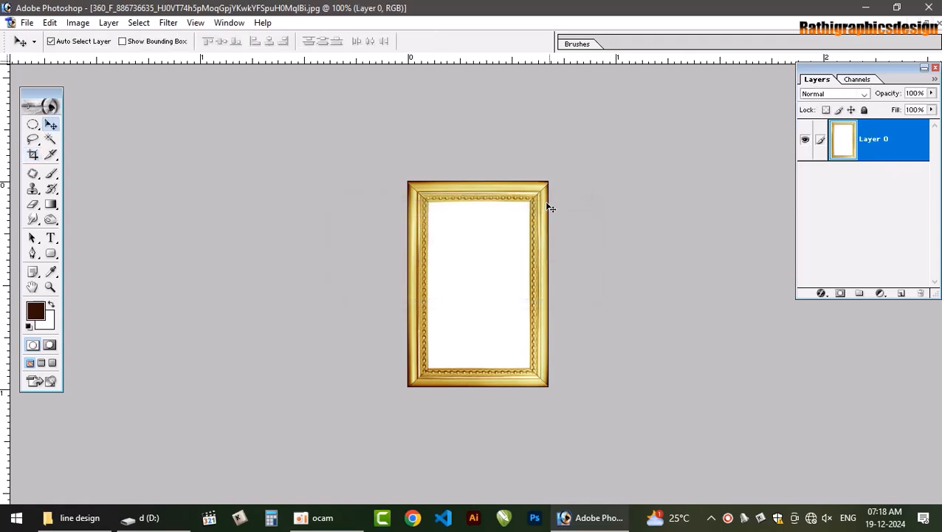
left_click(926, 25)
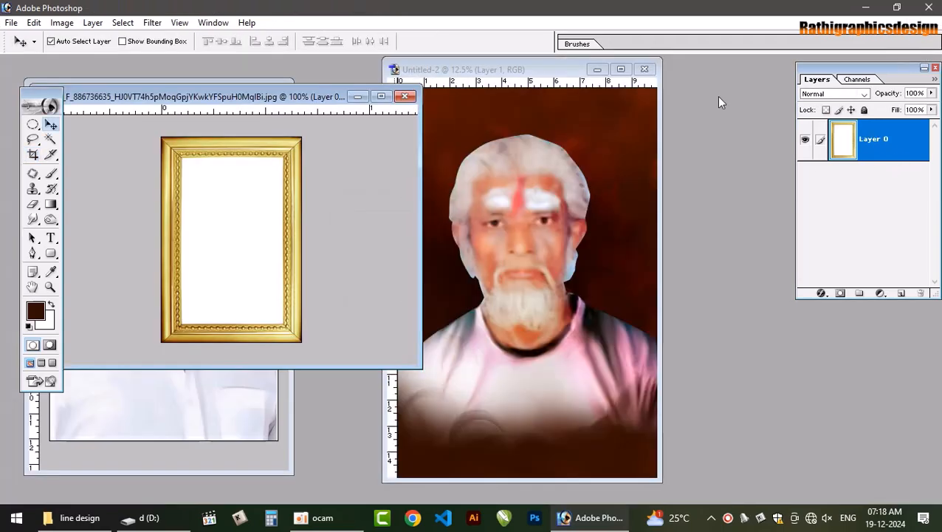
left_click_drag(219, 186, 497, 290)
left_click(620, 69)
key("ctrl+t")
key("Return")
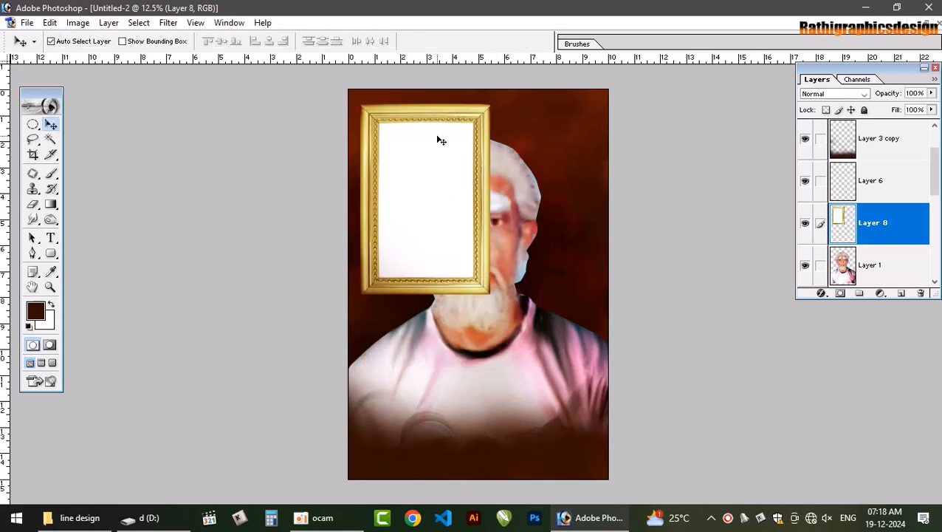
Duplicate the gold frame about 3 inches to the right and delete the copy's left side so both form one wider frame
left_click_drag(446, 118, 525, 120)
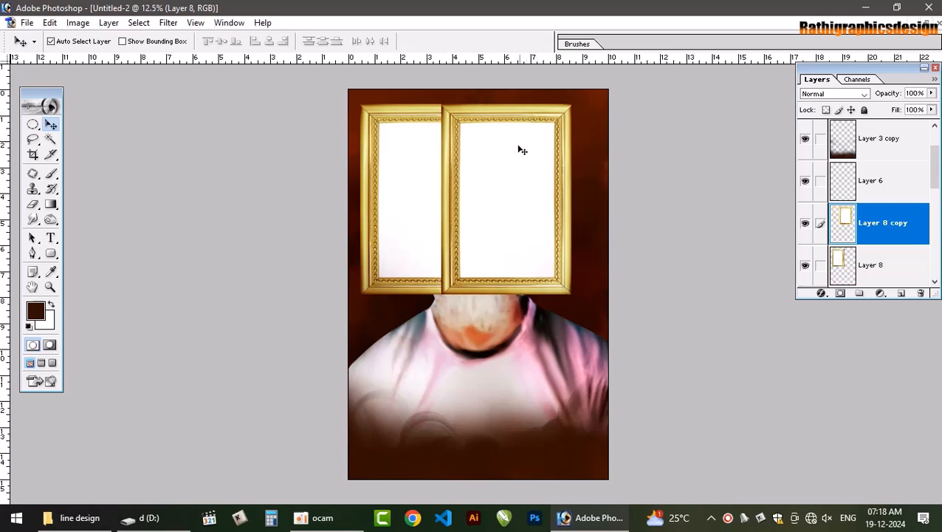
key("m")
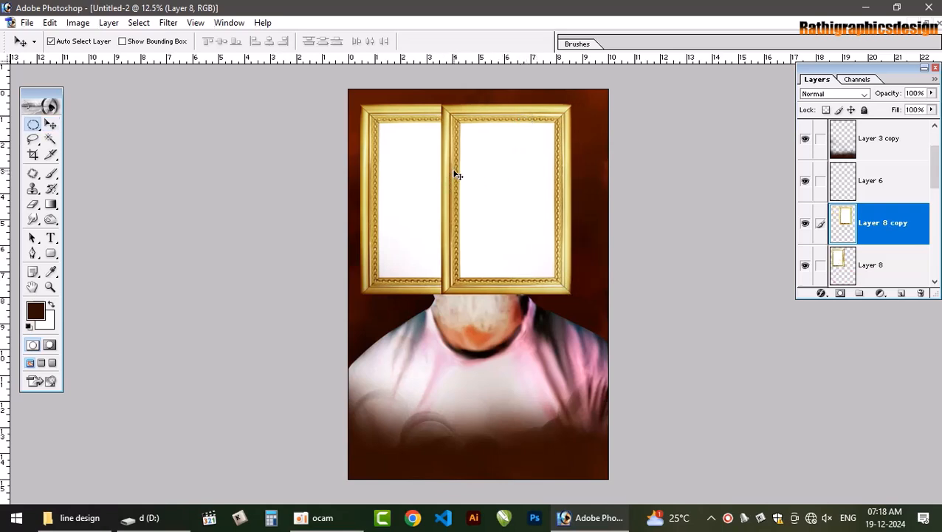
left_click_drag(449, 96, 410, 68)
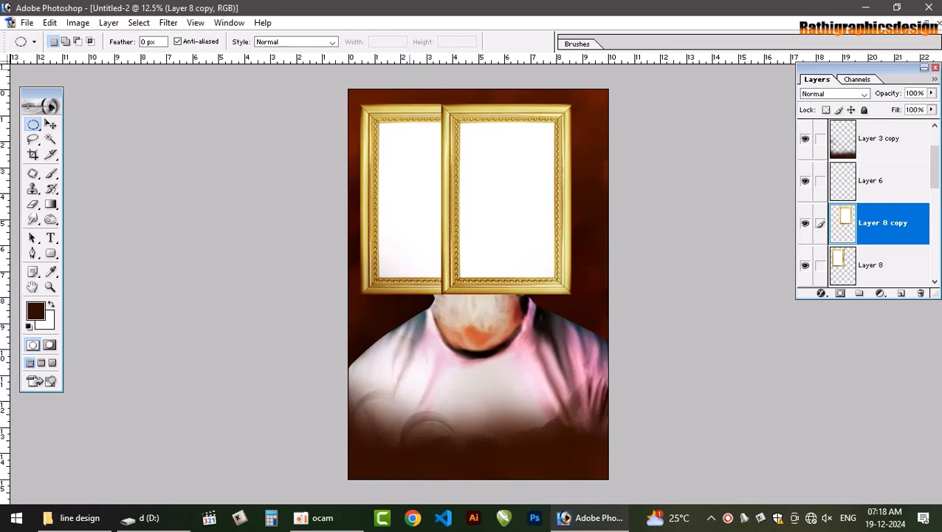
key("shift+m")
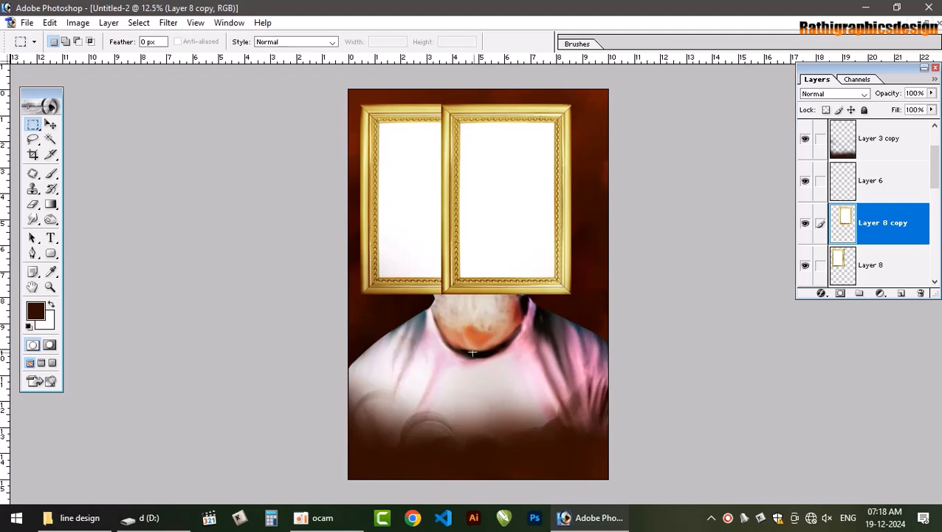
left_click_drag(433, 140, 415, 79)
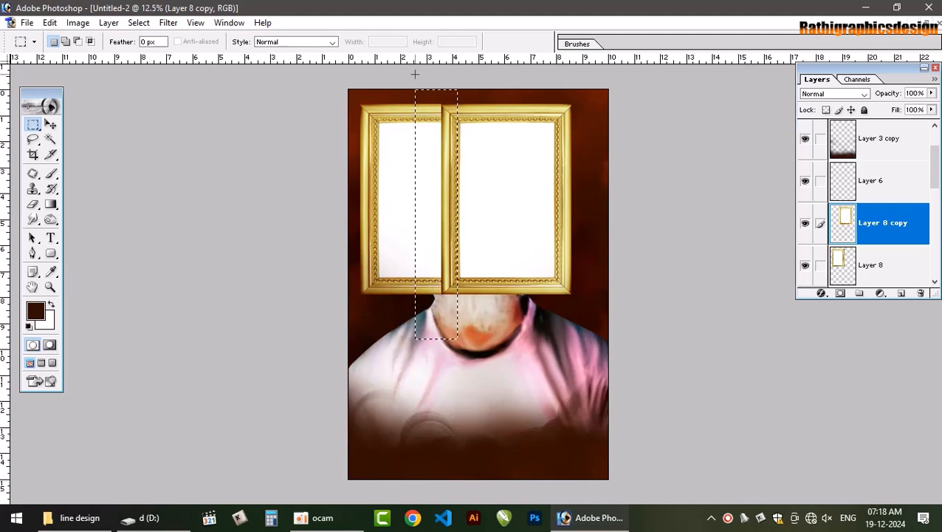
key("Right")
key("Right")
key("Right")
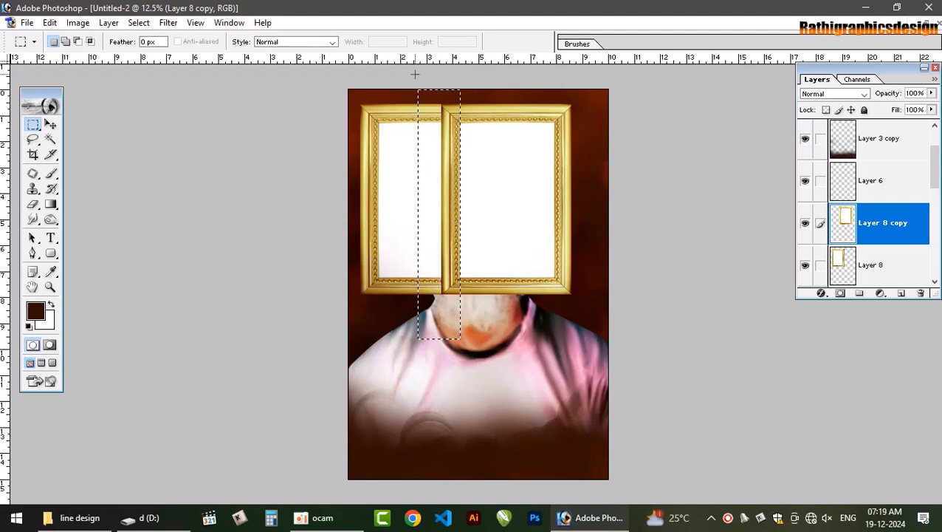
key("Delete")
key("ctrl+d")
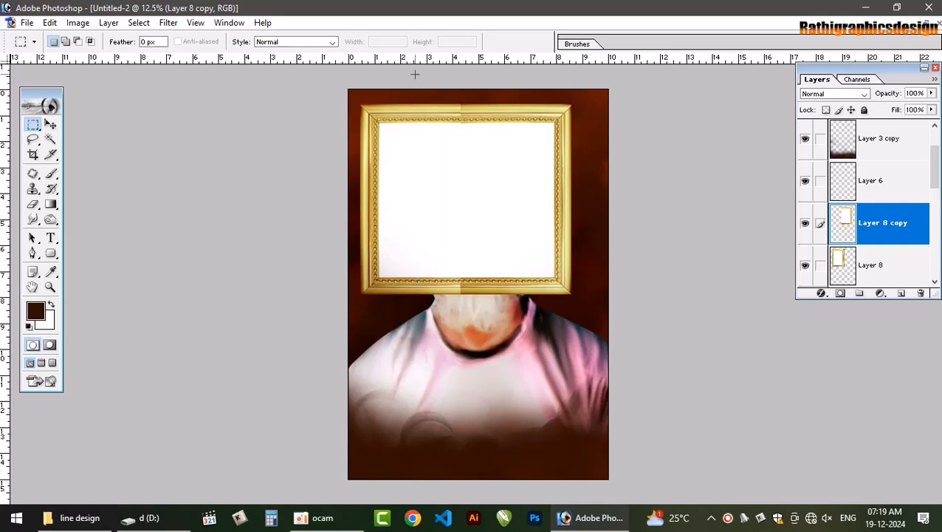
Link Layer 8 with Layer 8 copy and enlarge both frame halves together to about 9 × 8.1 inches
key("v")
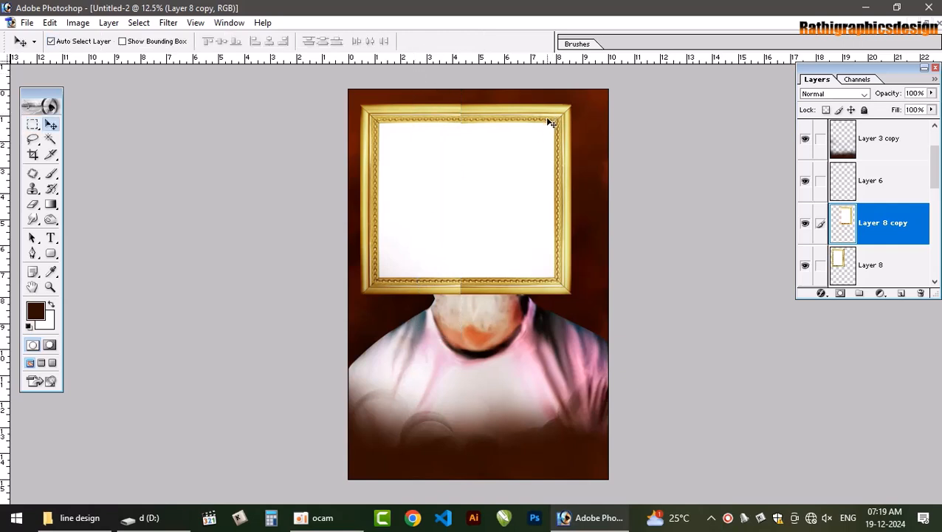
left_click(420, 114, "shift")
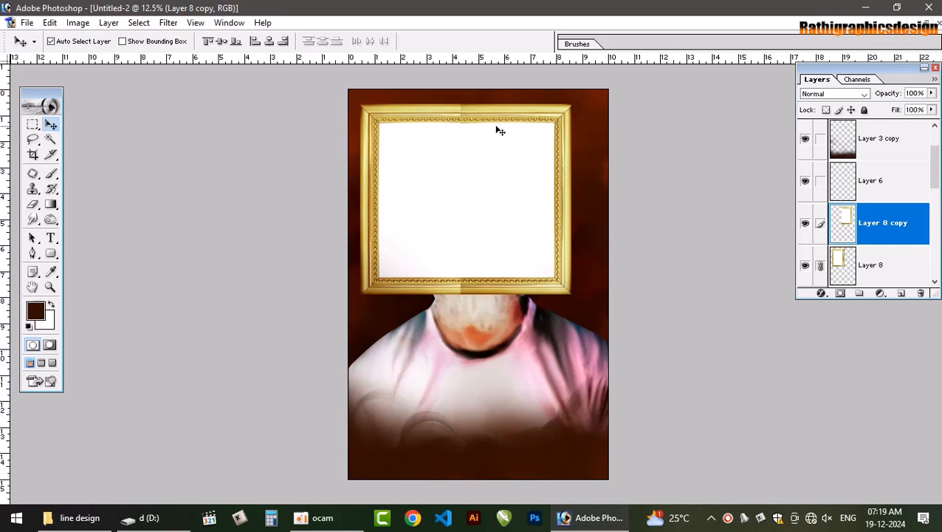
key("ctrl+t")
left_click_drag(568, 296, 595, 316)
key("Return")
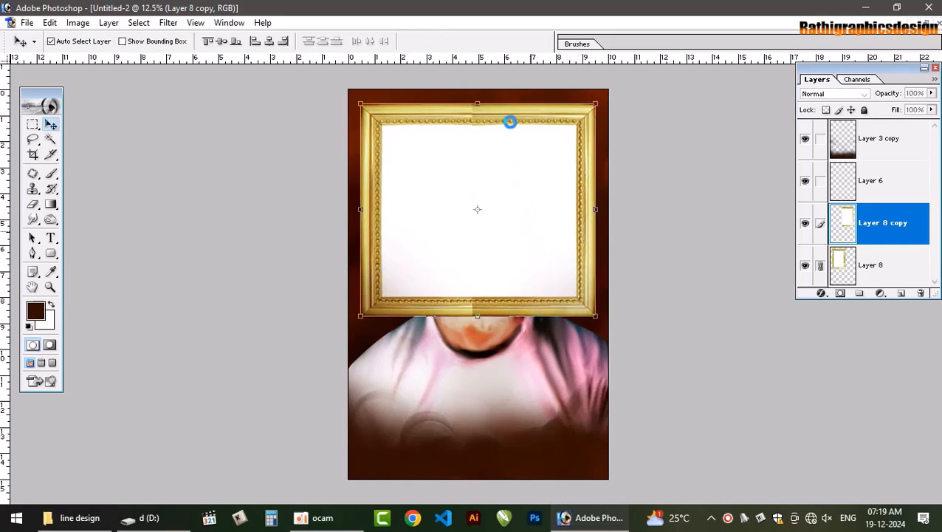
Blend the frame's vertical seam at its upper and lower rails by erasing the copy's edge with a soft 300 px Eraser
key("e")
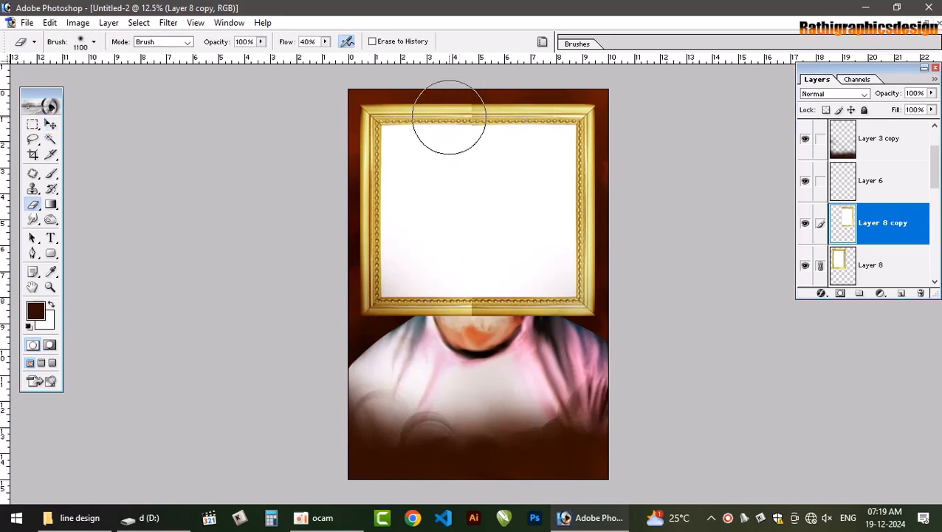
key("bracketleft")
key("bracketleft")
key("bracketleft")
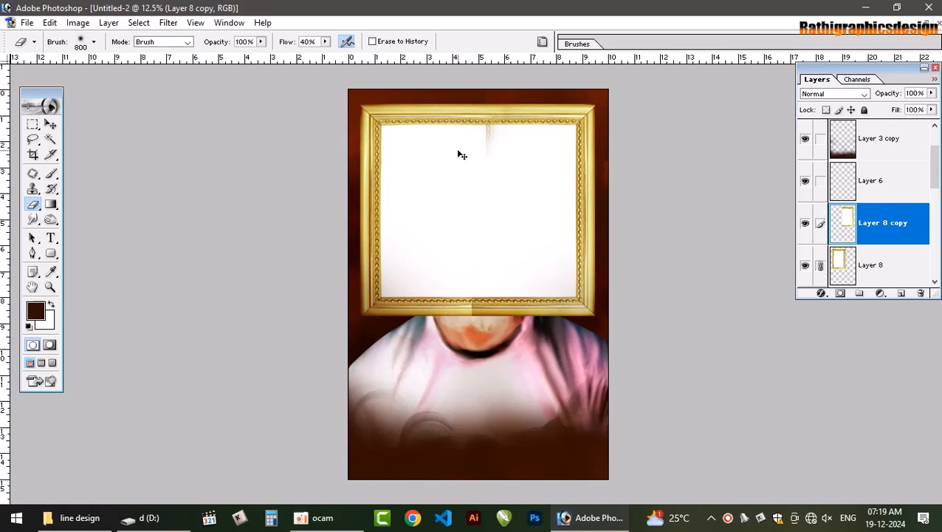
key("bracketleft")
key("bracketleft")
key("bracketleft")
key("bracketleft")
key("bracketleft")
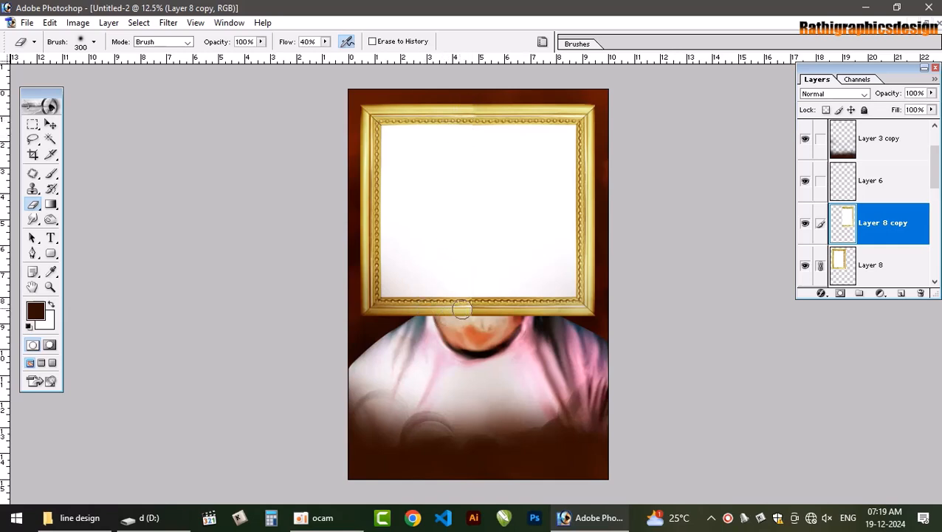
left_click_drag(466, 315, 461, 319)
left_click_drag(466, 317, 463, 316)
Lighten the seam areas on the upper and lower rails with the Dodge tool and merge the two frame halves into one layer
key("o")
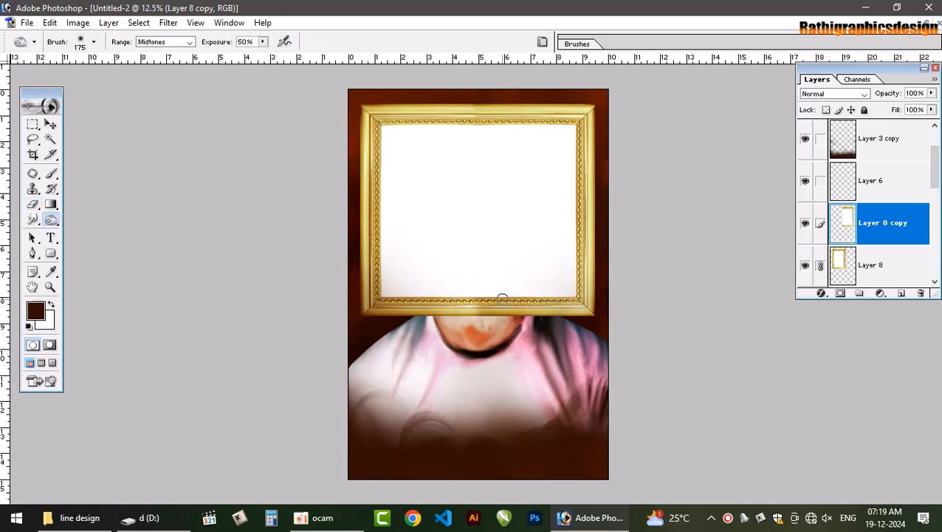
key("shift+o")
key("shift+o")
mouse_move(496, 302)
left_mouse_down()
mouse_move(470, 309)
mouse_move(544, 312)
left_mouse_up()
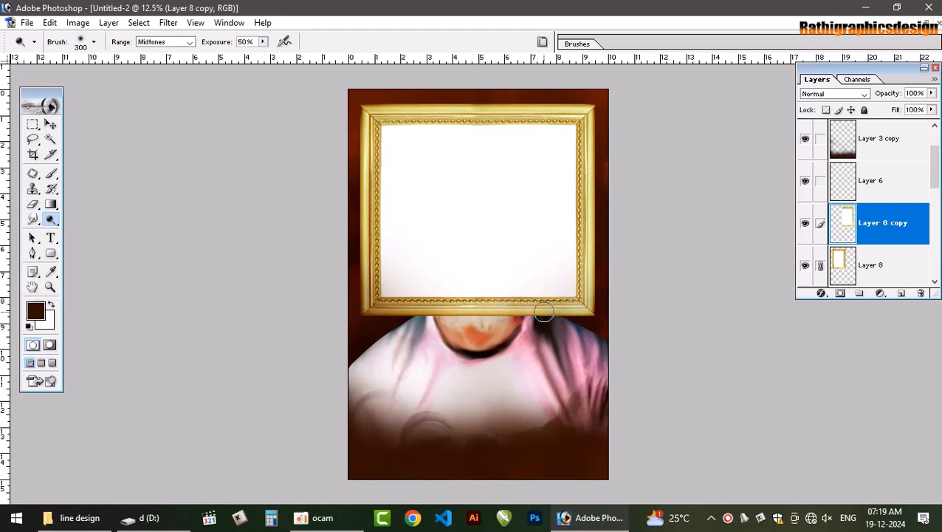
left_click_drag(482, 118, 497, 111)
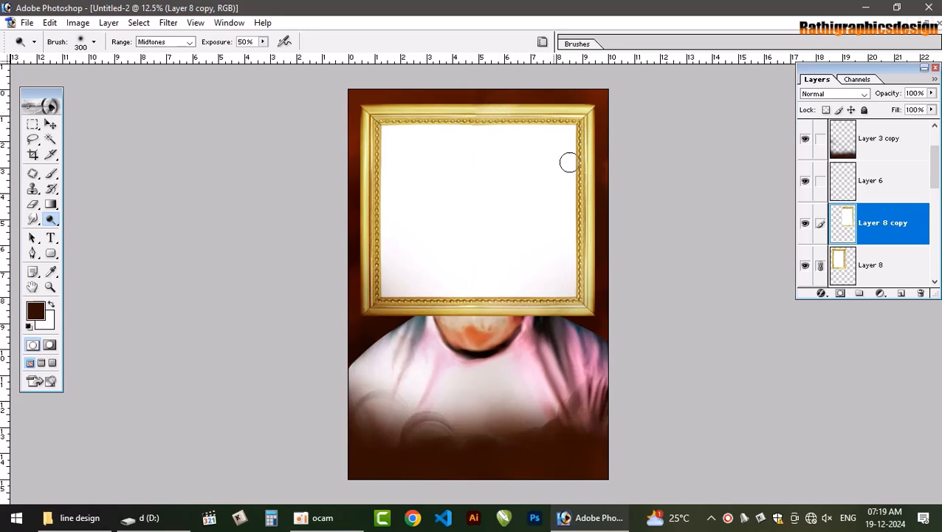
key("v")
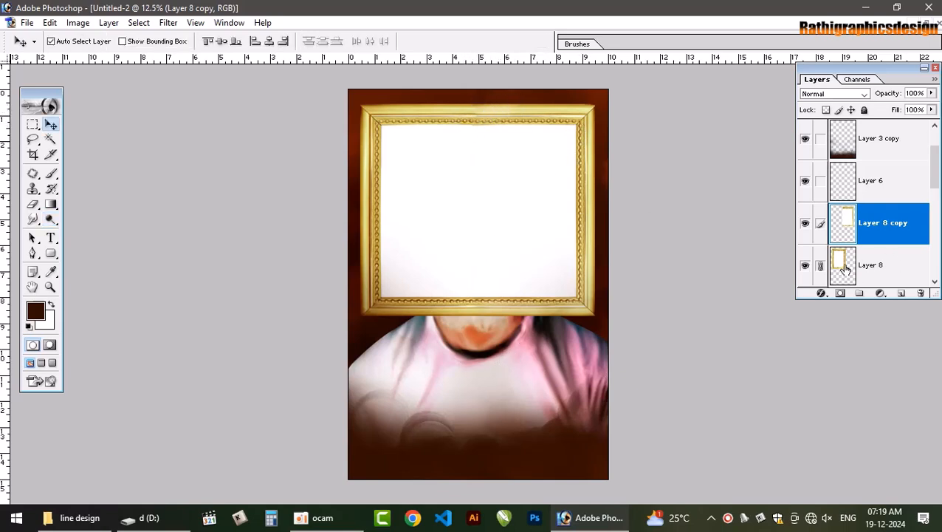
key("ctrl+e")
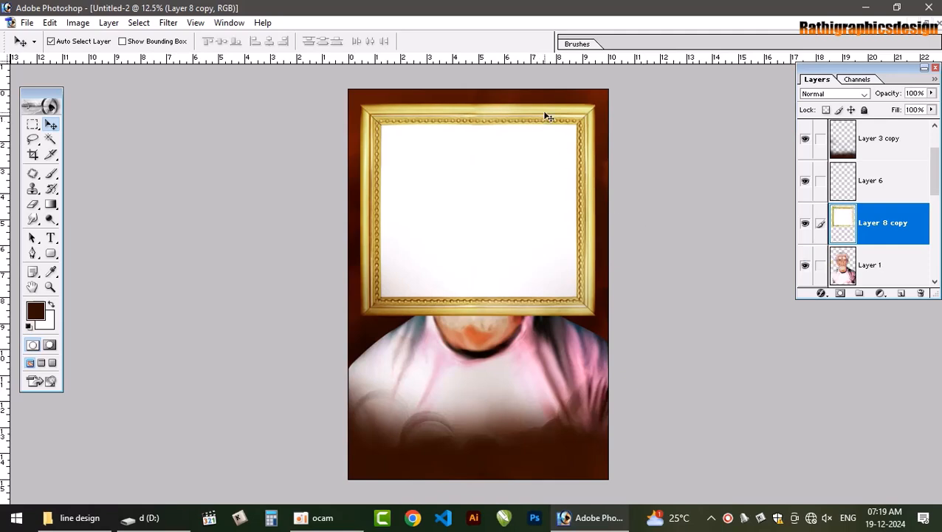
Duplicate the frame about 5 inches downward and delete the copy's upper rail so both form one tall frame
left_click_drag(561, 219, 561, 339)
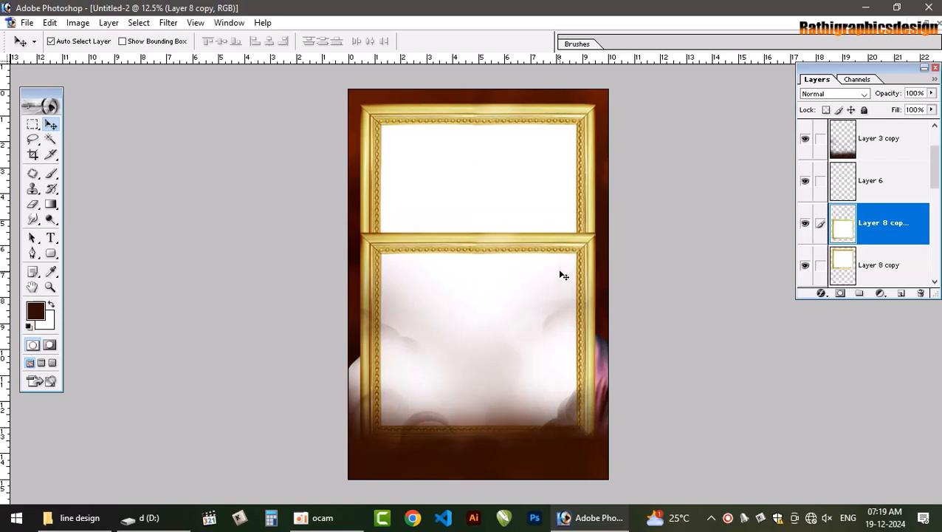
key("m")
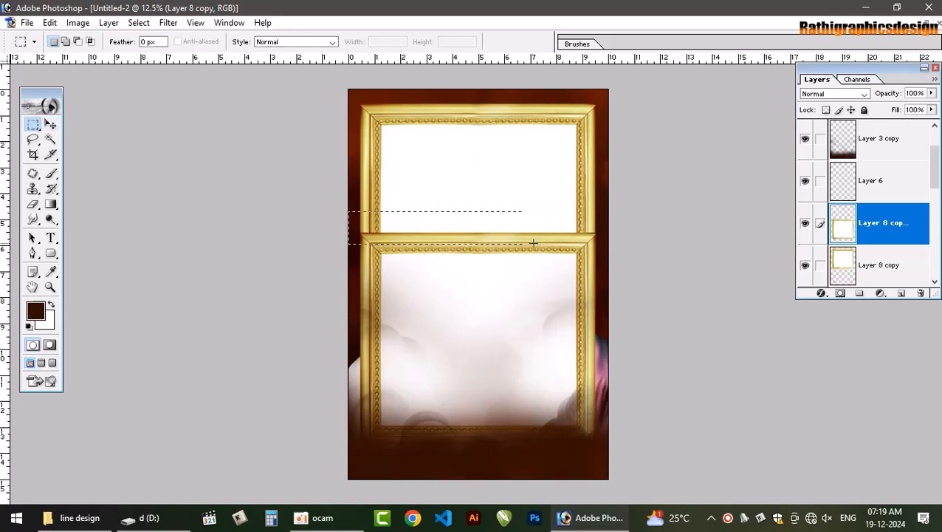
left_click_drag(533, 242, 603, 256)
key("Delete")
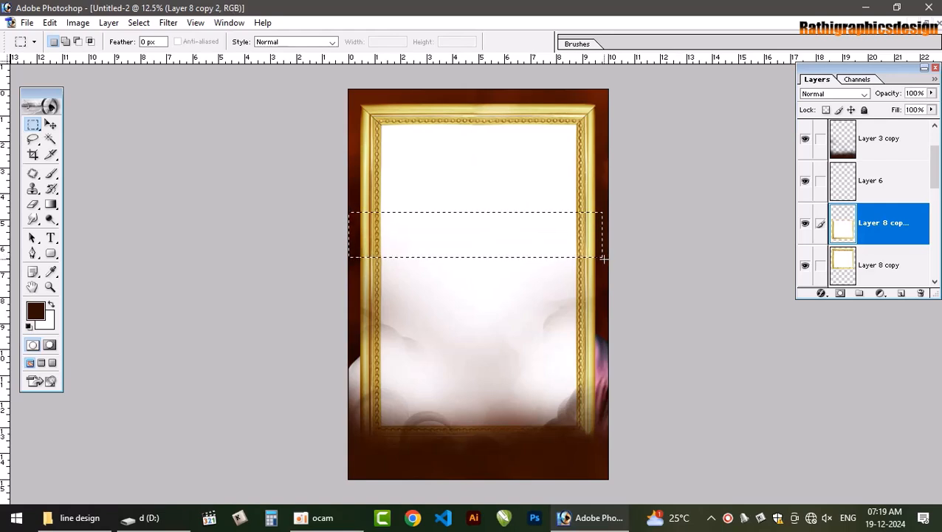
key("ctrl+d")
key("v")
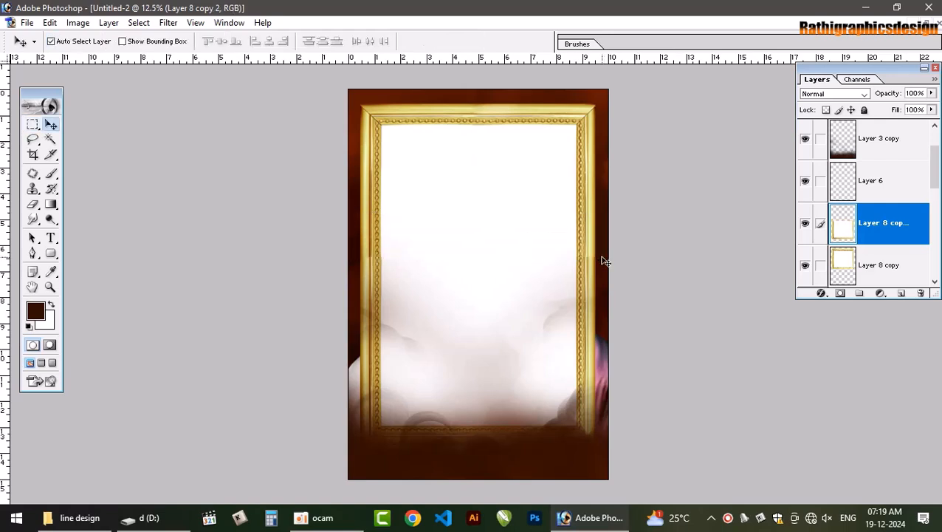
Blend the seams on the frame's side rails with the Eraser and merge the two frame parts into one layer
key("e")
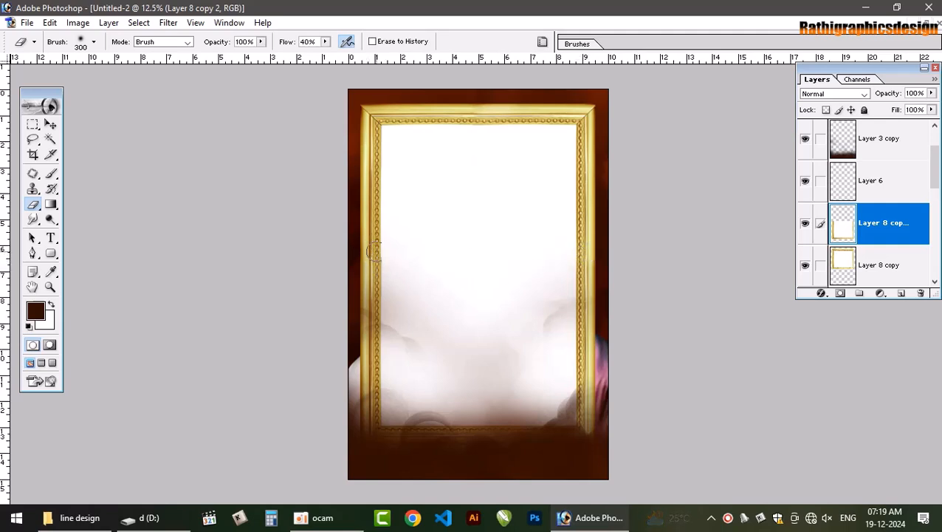
key("v")
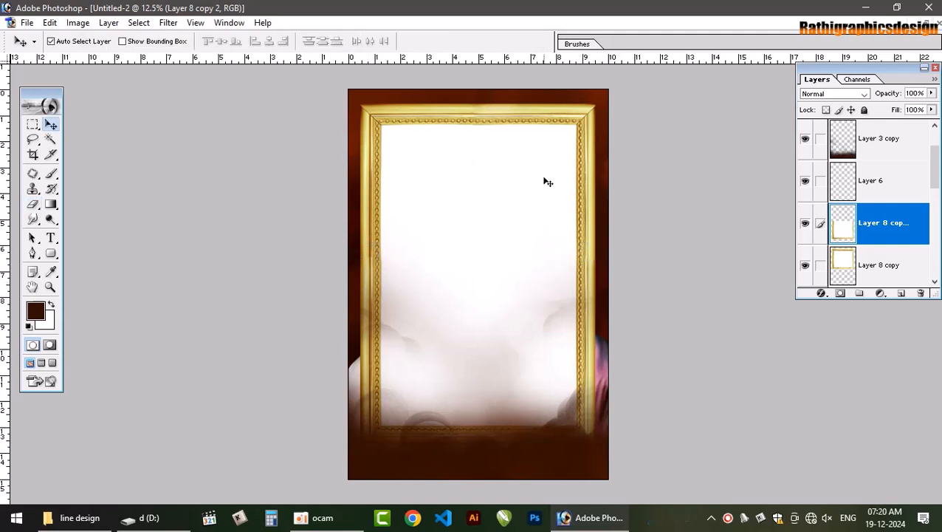
key("ctrl+e")
left_click_drag(536, 149, 547, 131)
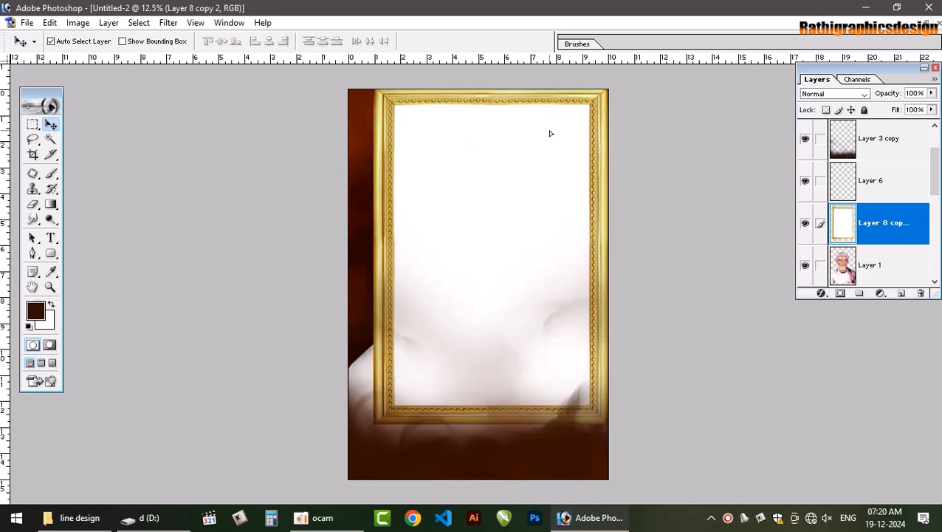
key("ctrl+z")
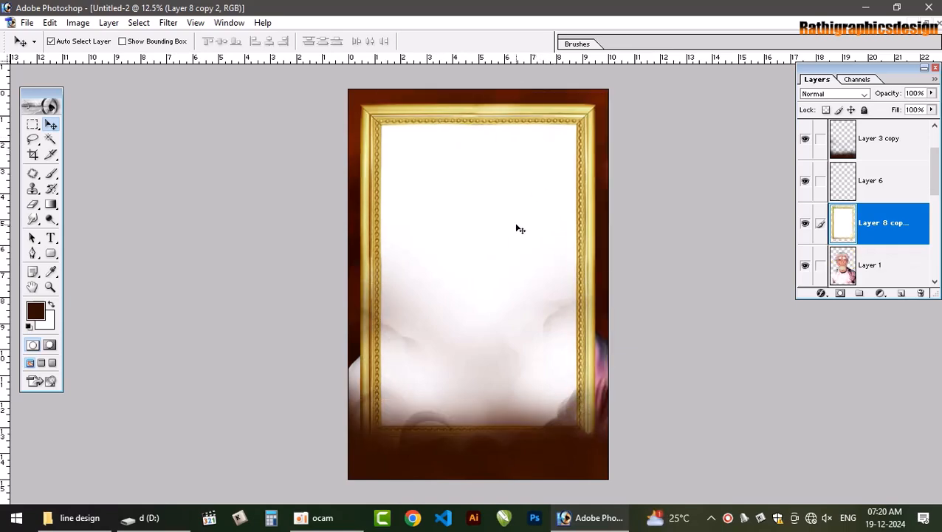
Restack the merged frame layer behind the man in Layer 1 and directly above Layer 5
key("ctrl+shift+bracketleft")
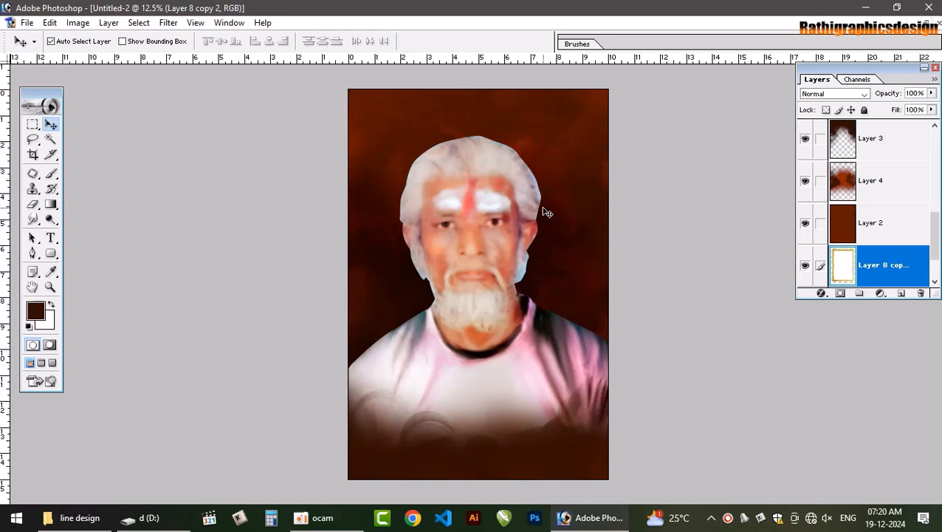
key("ctrl+bracketright")
key("ctrl+bracketright")
key("ctrl+bracketright")
key("ctrl+bracketright")
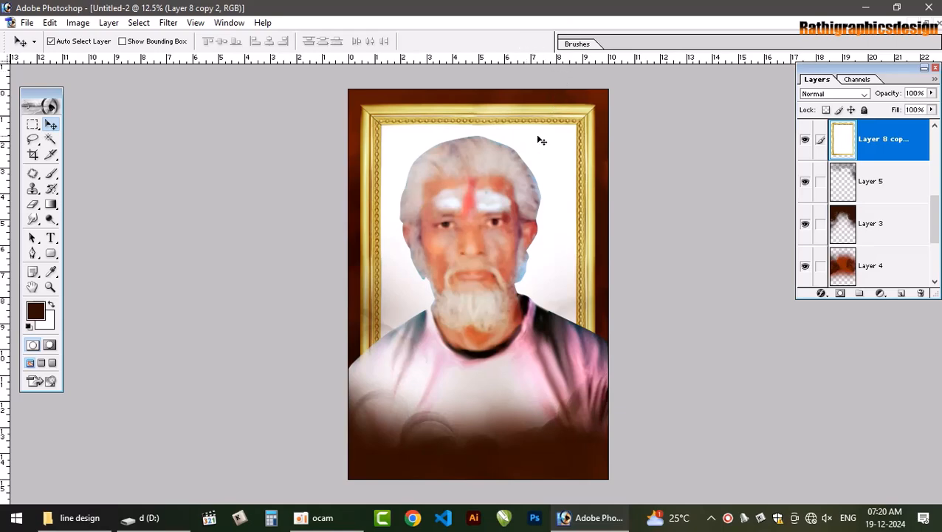
Select the frame's white interior with the Magic Wand, feather the selection and cut it out to a new layer
key("w")
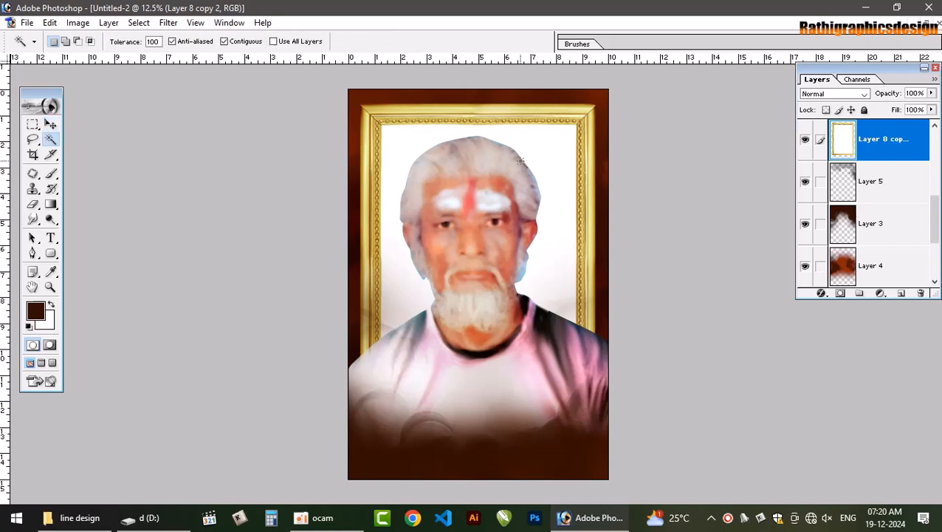
left_click(536, 147)
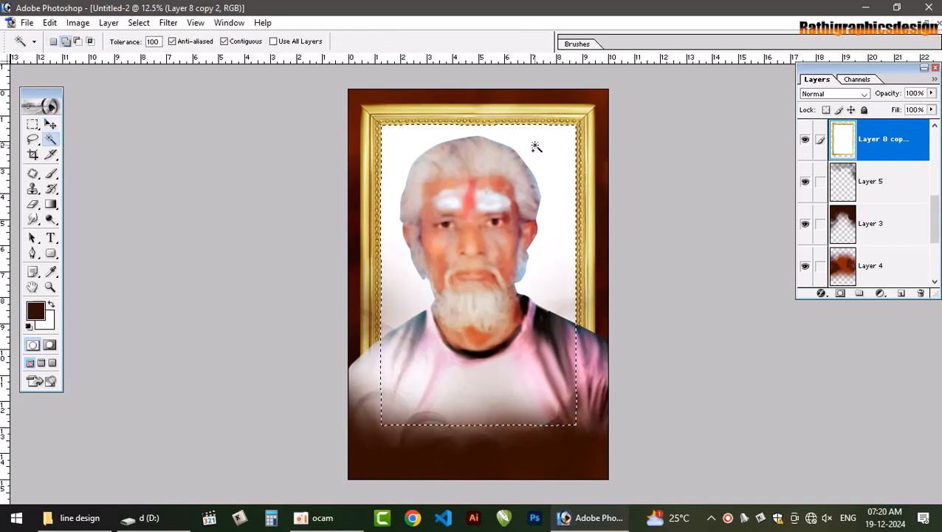
key("ctrl+alt+d")
key("Return")
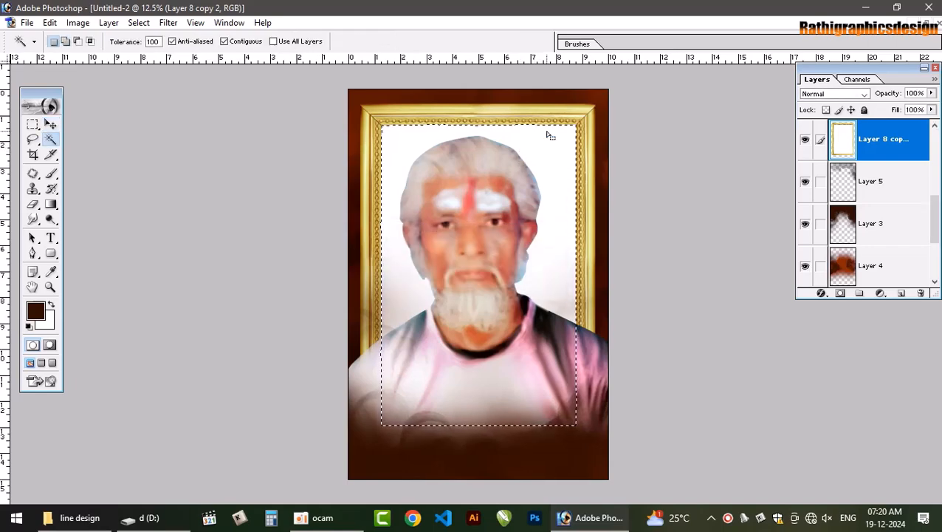
key("ctrl+j")
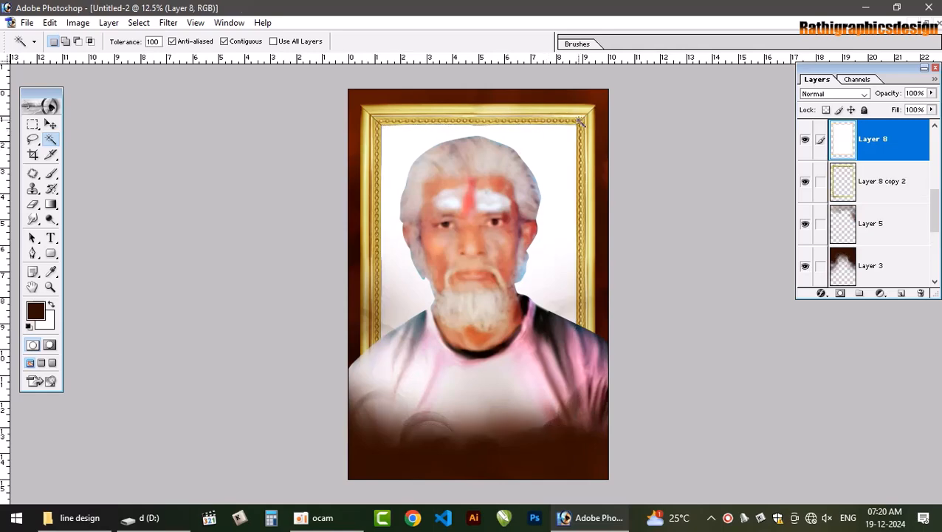
Set the blending mode of the white interior layer to Overlay
left_click(849, 94)
key("Down")
key("Down")
key("Down")
key("Down")
key("Down")
key("Down")
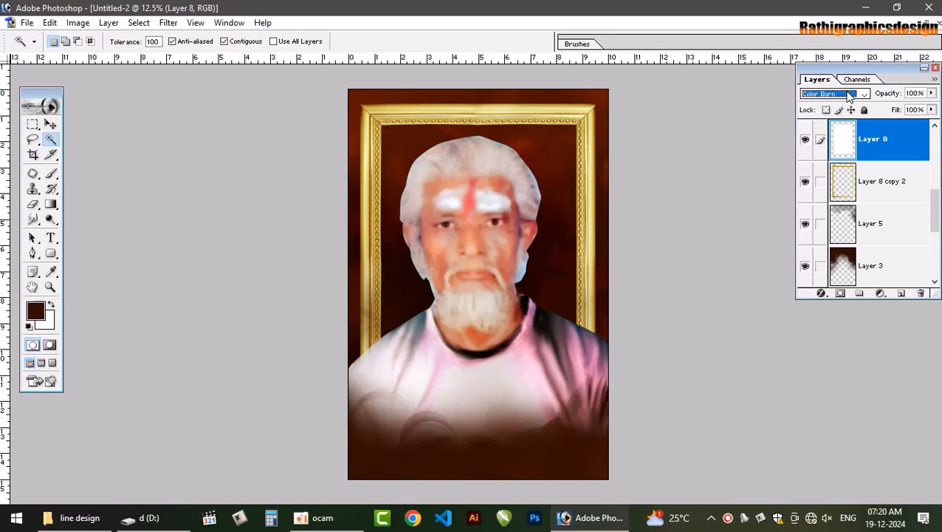
key("Down")
key("Down")
key("Down")
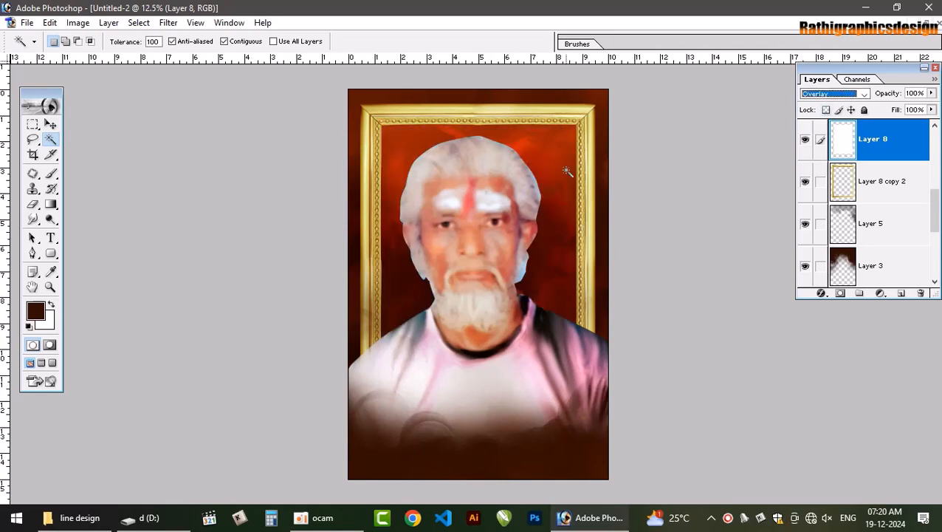
Bring the gold frame layer to the front of the layer stack, above Layer 7
left_click(50, 124)
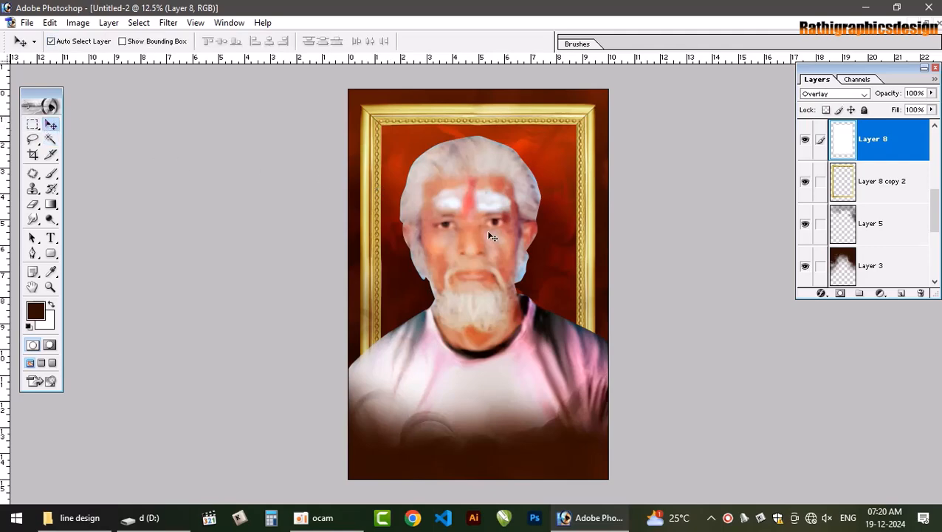
left_click(588, 264)
key("ctrl+shift+bracketright")
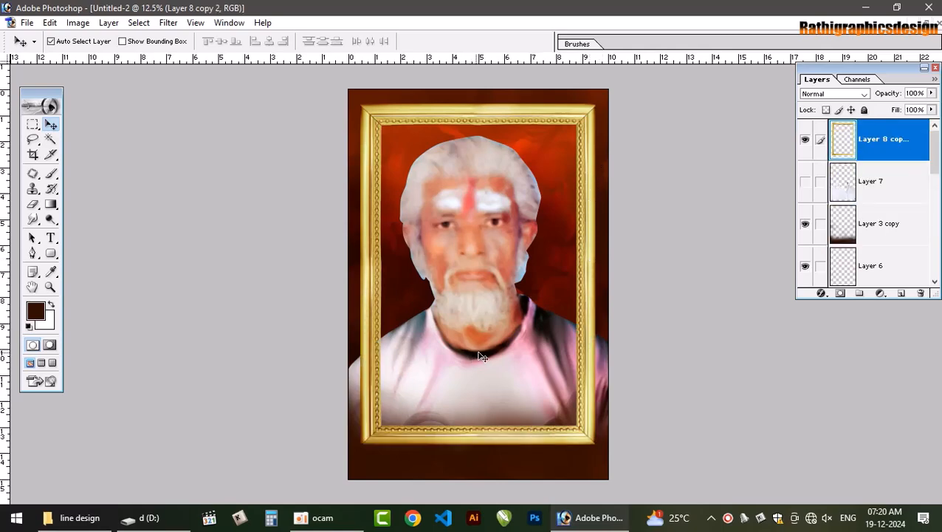
Try masking the portrait in Layer 1 to the frame's interior with a selection loaded from Layer 8, and undo the mask
left_click(469, 218)
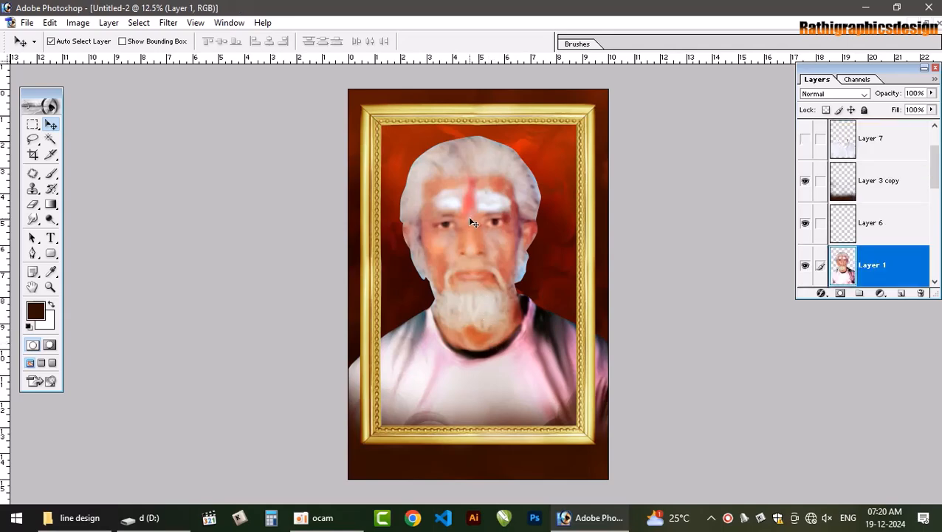
left_click(597, 153)
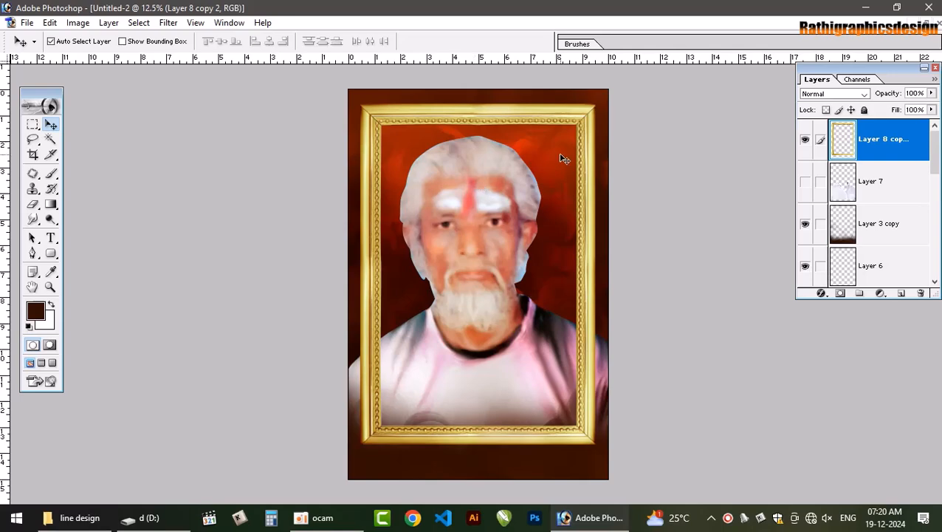
left_click(562, 157)
left_click(846, 266, "ctrl")
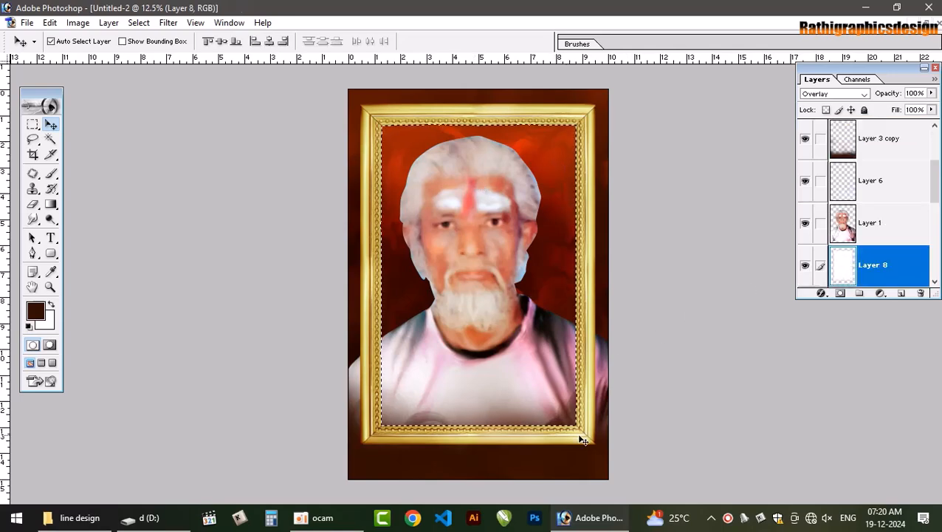
right_click(602, 369)
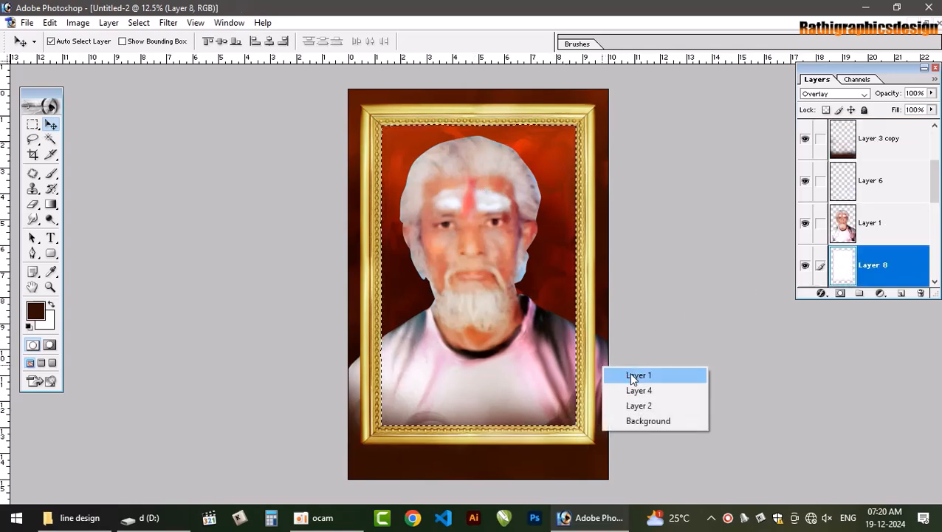
left_click(636, 374)
left_click(841, 293)
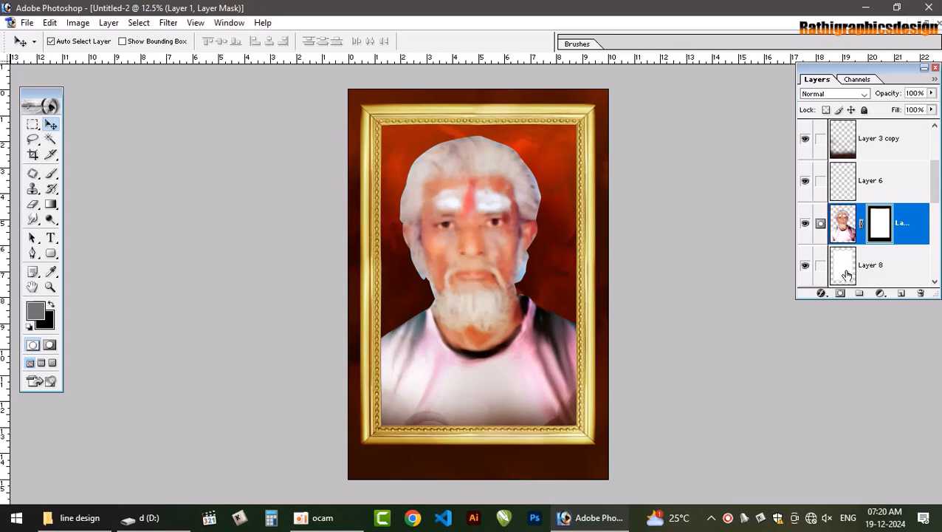
key("ctrl+z")
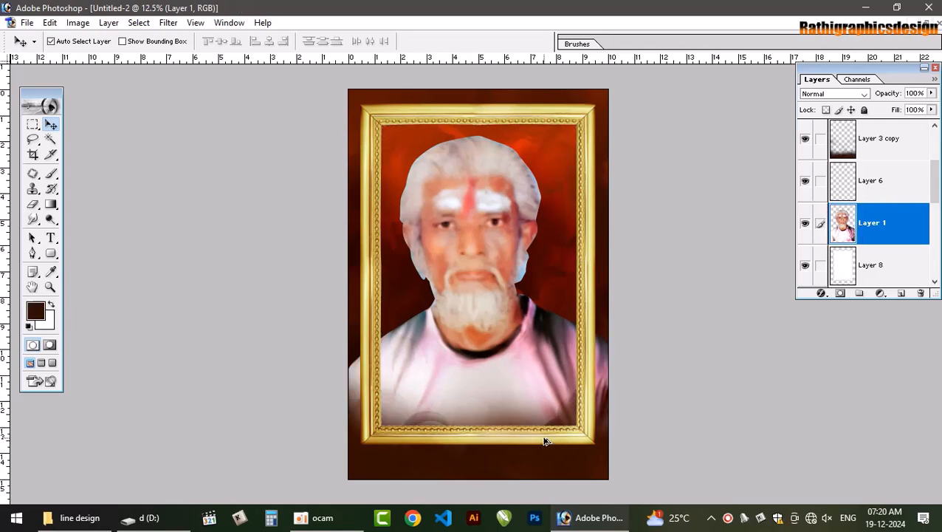
Add a layer mask to the gold frame layer and fade out the frame's lower part with a soft 1600 px Eraser
left_click(581, 299)
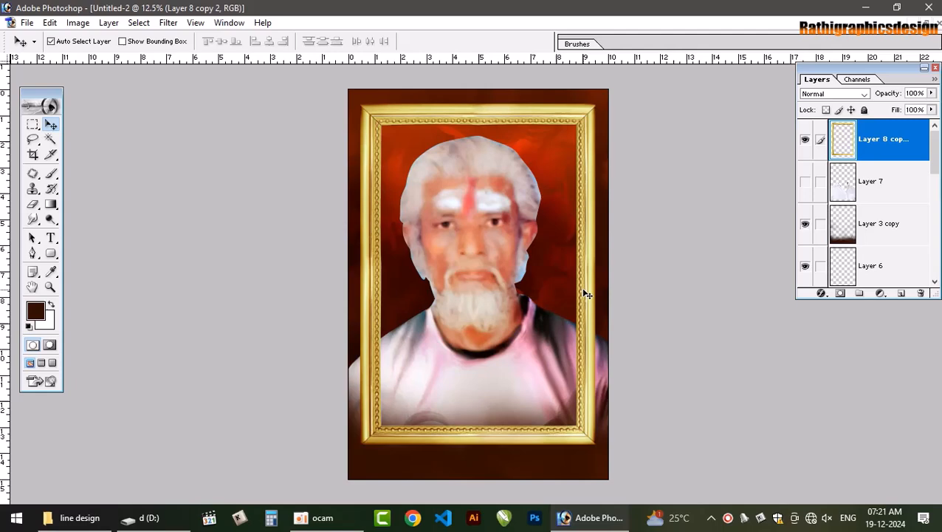
left_click(841, 293)
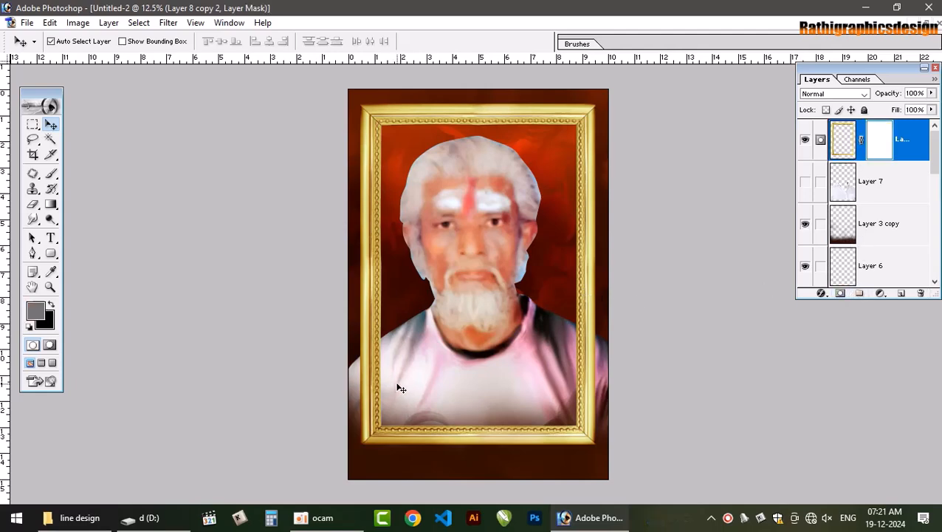
key("e")
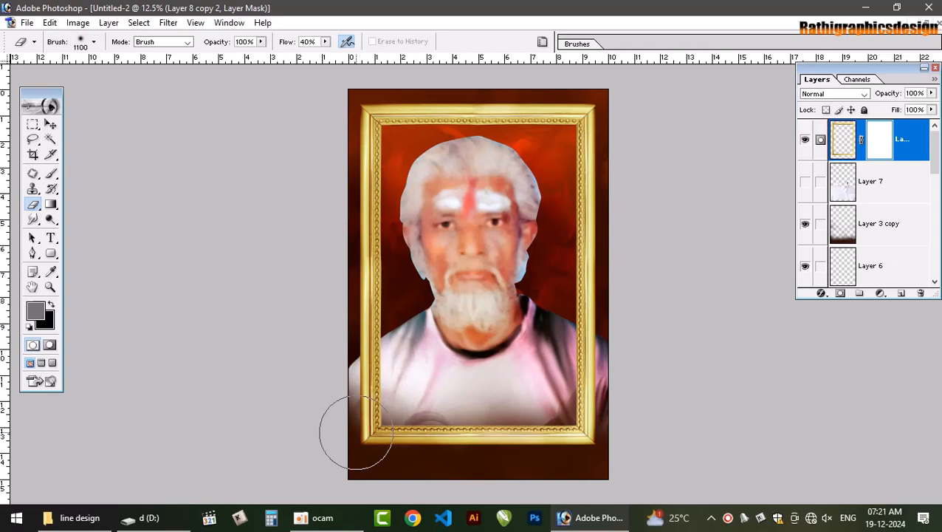
key("bracketright")
key("bracketright")
key("bracketright")
key("bracketright")
key("bracketright")
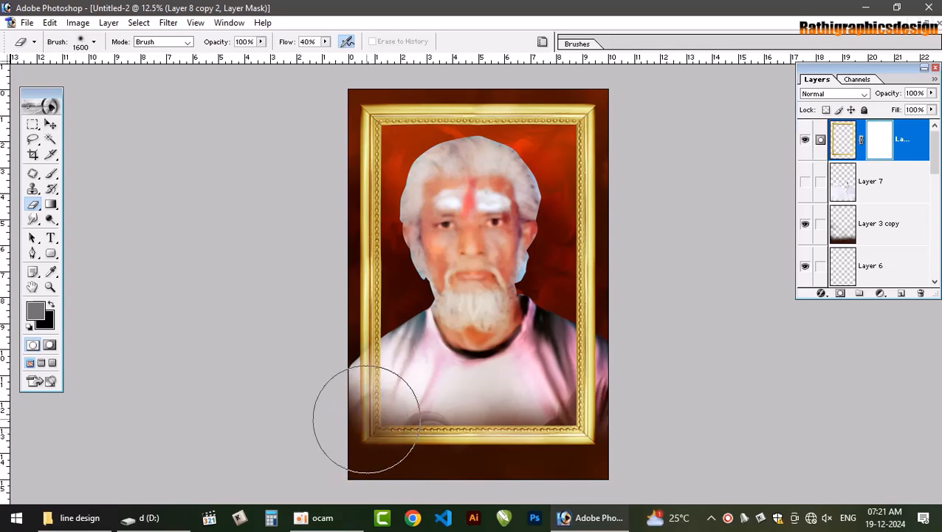
mouse_move(366, 418)
left_mouse_down()
mouse_move(395, 386)
mouse_move(366, 426)
mouse_move(400, 391)
mouse_move(384, 430)
mouse_move(458, 419)
mouse_move(448, 446)
mouse_move(541, 465)
mouse_move(582, 454)
mouse_move(565, 404)
mouse_move(574, 420)
mouse_move(585, 413)
mouse_move(586, 377)
mouse_move(604, 408)
mouse_move(593, 377)
mouse_move(585, 375)
mouse_move(579, 400)
mouse_move(530, 357)
mouse_move(573, 438)
mouse_move(550, 468)
mouse_move(375, 460)
mouse_move(458, 474)
mouse_move(200, 474)
left_mouse_up()
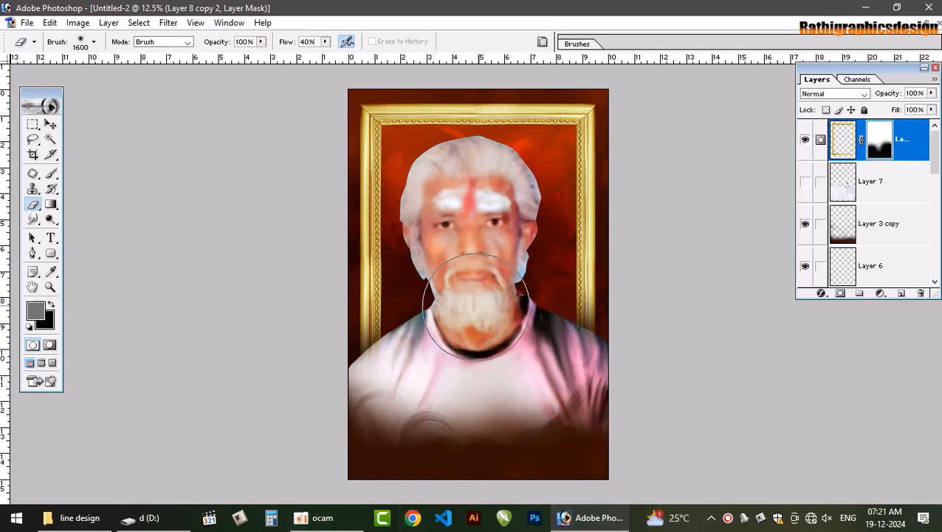
Add a layer mask to the portrait in Layer 1 and softly fade its lower edges and shoulders with the Eraser
key("v")
left_click(547, 408)
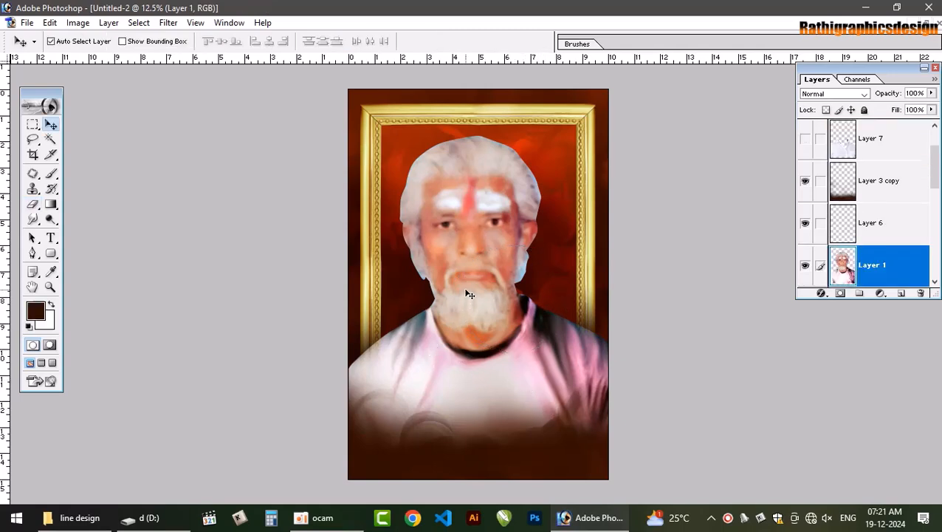
key("e")
left_click(840, 293)
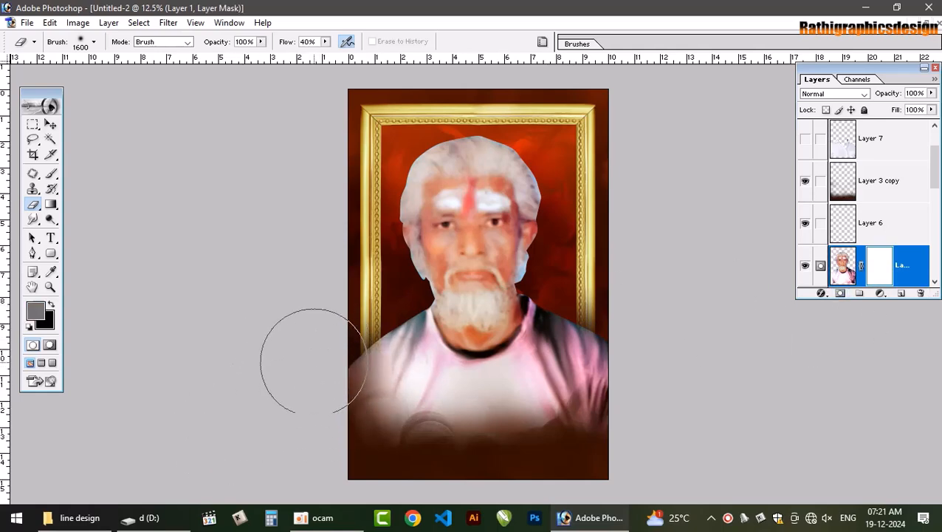
mouse_move(313, 360)
left_mouse_down()
mouse_move(340, 434)
mouse_move(319, 403)
mouse_move(394, 466)
mouse_move(328, 403)
mouse_move(413, 458)
mouse_move(517, 469)
mouse_move(599, 454)
mouse_move(662, 362)
mouse_move(662, 382)
mouse_move(666, 341)
mouse_move(637, 434)
mouse_move(656, 329)
mouse_move(631, 391)
mouse_move(651, 321)
mouse_move(642, 359)
mouse_move(563, 448)
mouse_move(658, 369)
mouse_move(667, 336)
mouse_move(632, 344)
mouse_move(590, 428)
mouse_move(466, 484)
mouse_move(397, 490)
mouse_move(262, 460)
mouse_move(274, 437)
left_mouse_up()
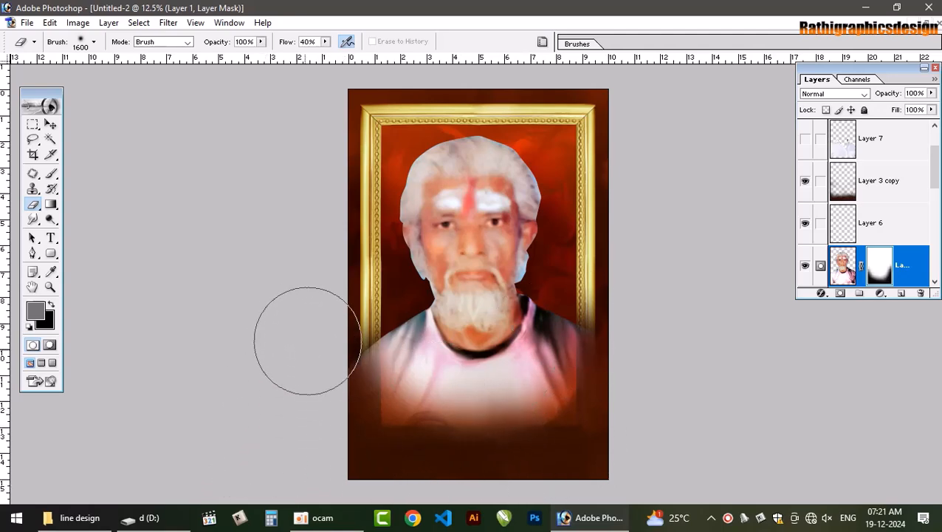
Add a layer mask to the Overlay interior in Layer 8 and fade out its lower part with the Eraser
key("v")
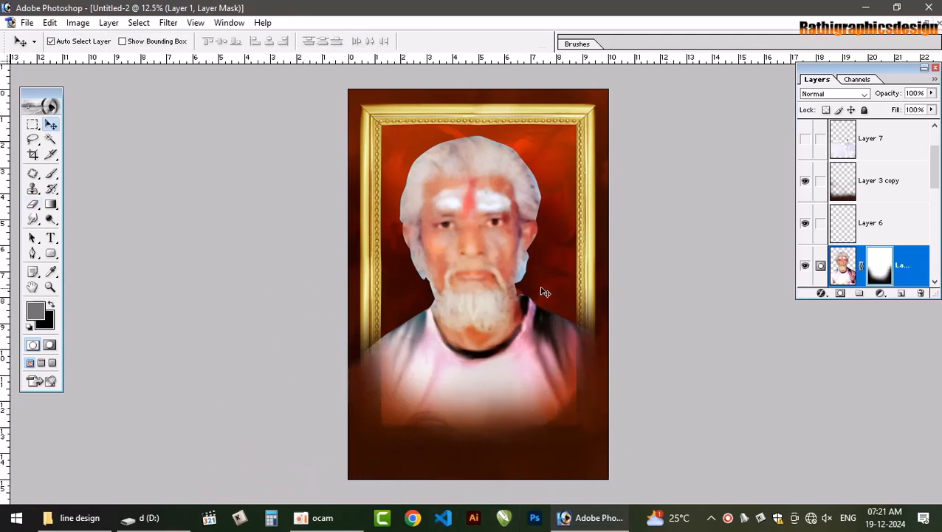
left_click(592, 306)
left_click(840, 293)
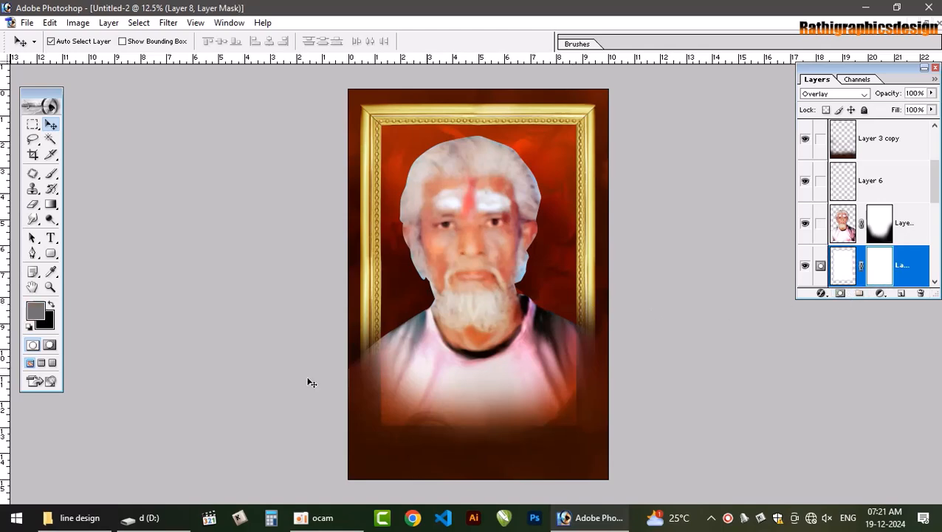
key("e")
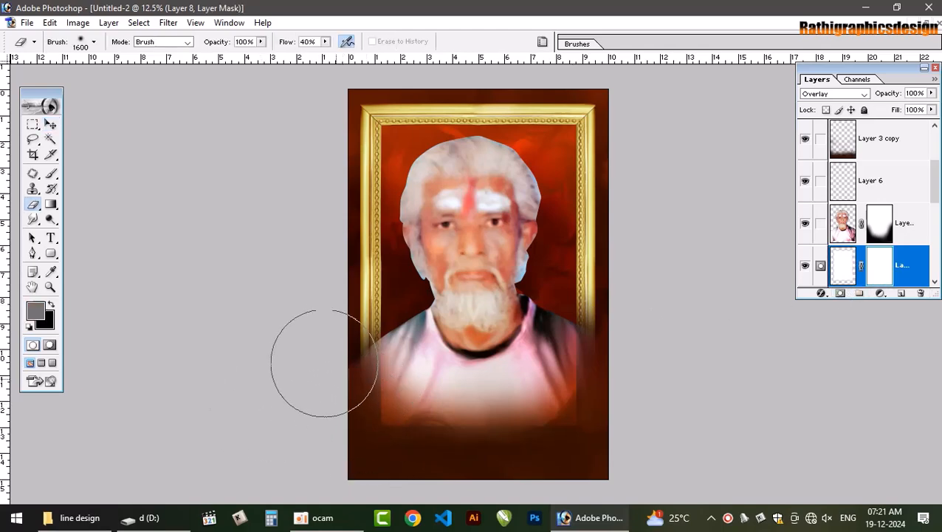
mouse_move(326, 367)
left_mouse_down()
mouse_move(344, 395)
mouse_move(461, 446)
mouse_move(435, 448)
mouse_move(491, 453)
mouse_move(473, 459)
mouse_move(563, 425)
mouse_move(574, 448)
mouse_move(608, 396)
mouse_move(617, 435)
mouse_move(621, 394)
mouse_move(604, 412)
mouse_move(612, 380)
left_mouse_up()
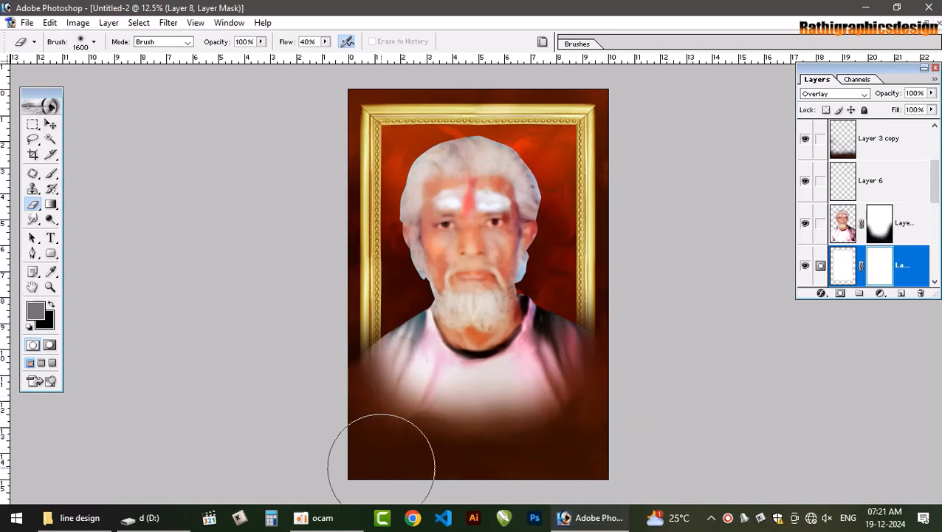
Try several blending modes on the gold frame layer and set it to Soft Light
key("v")
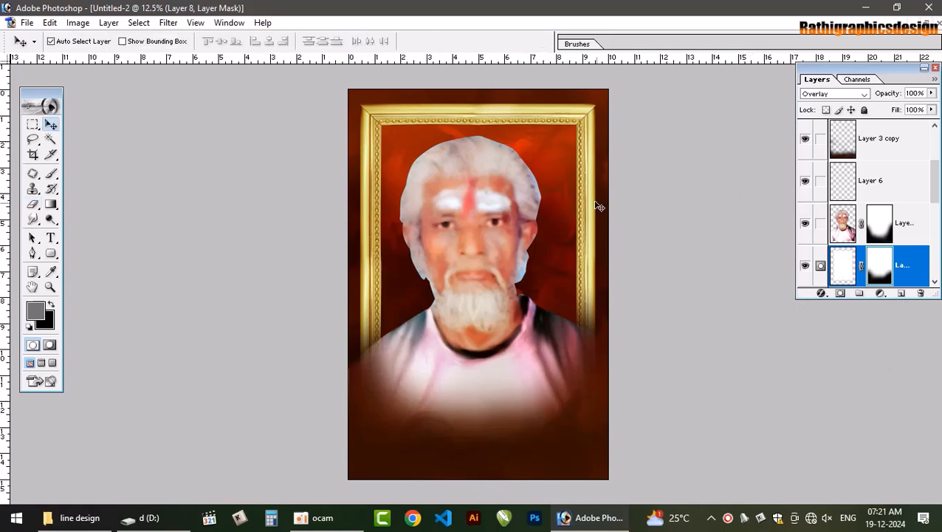
left_click(589, 170)
key("e")
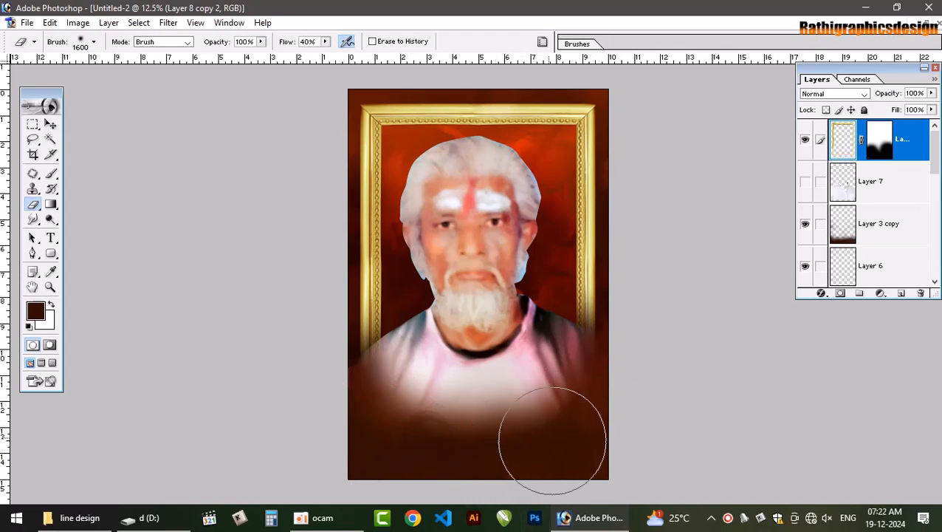
key("v")
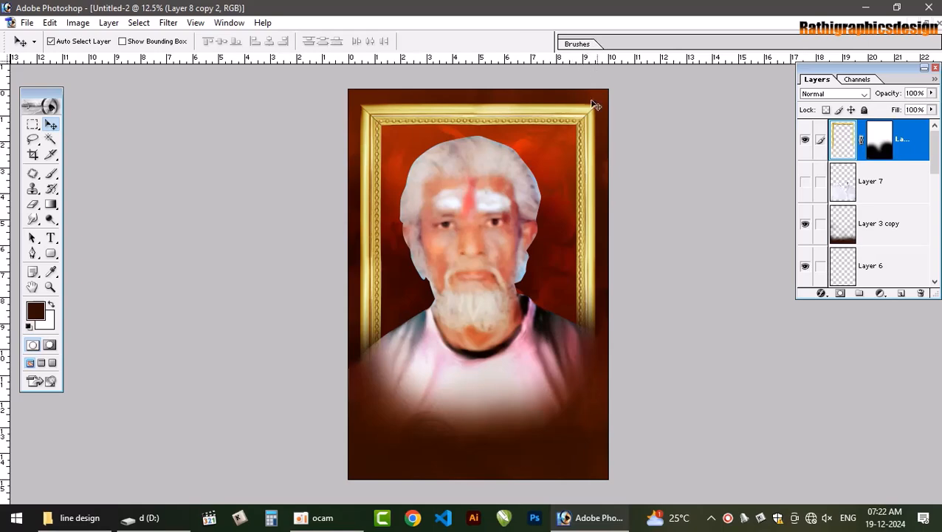
left_click(834, 93)
left_click(832, 98)
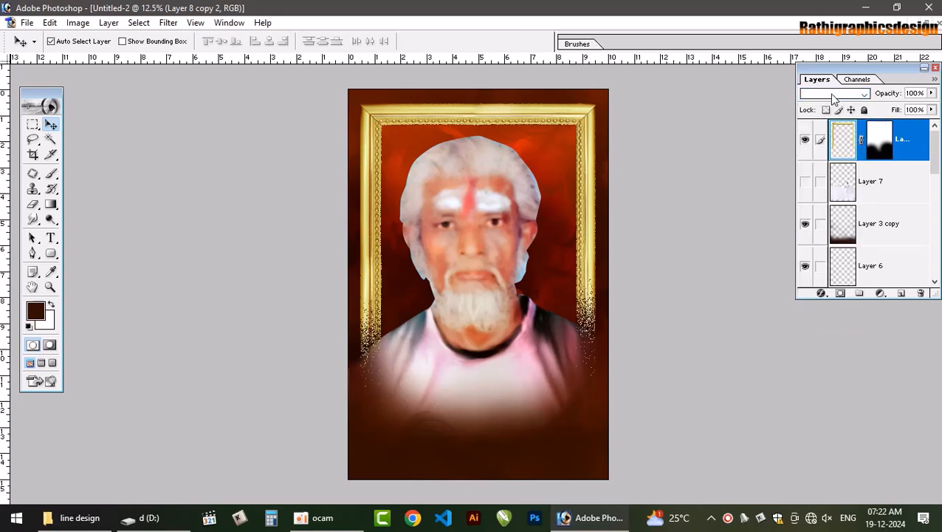
key("Down")
key("Down")
key("Down")
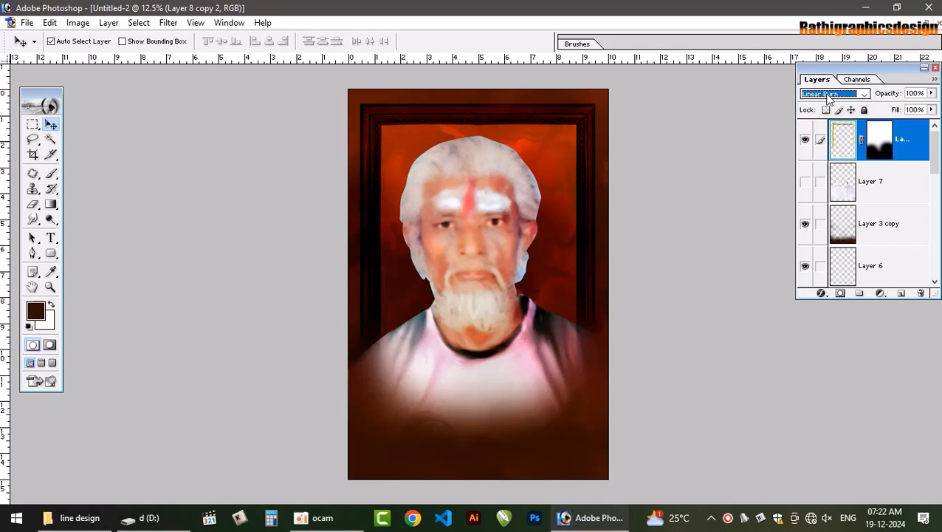
key("Down")
key("Down")
key("Down")
key("Down")
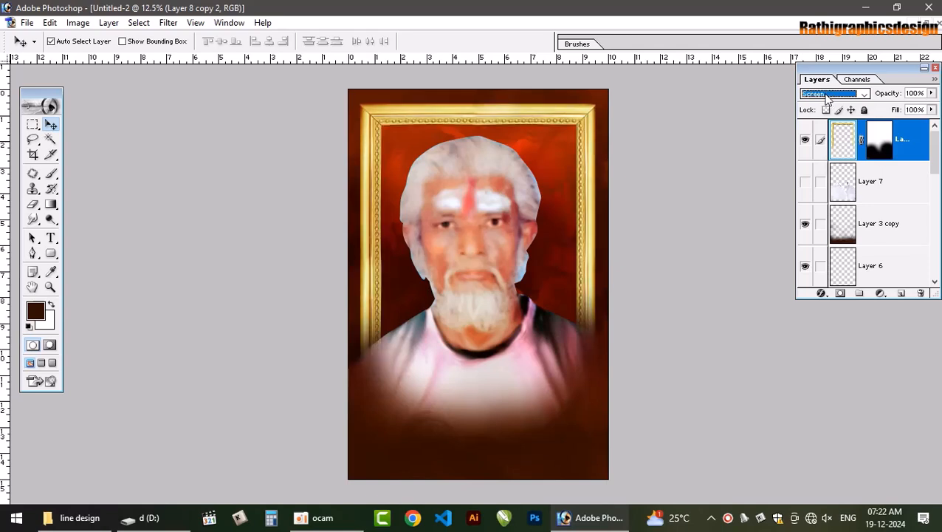
key("Up")
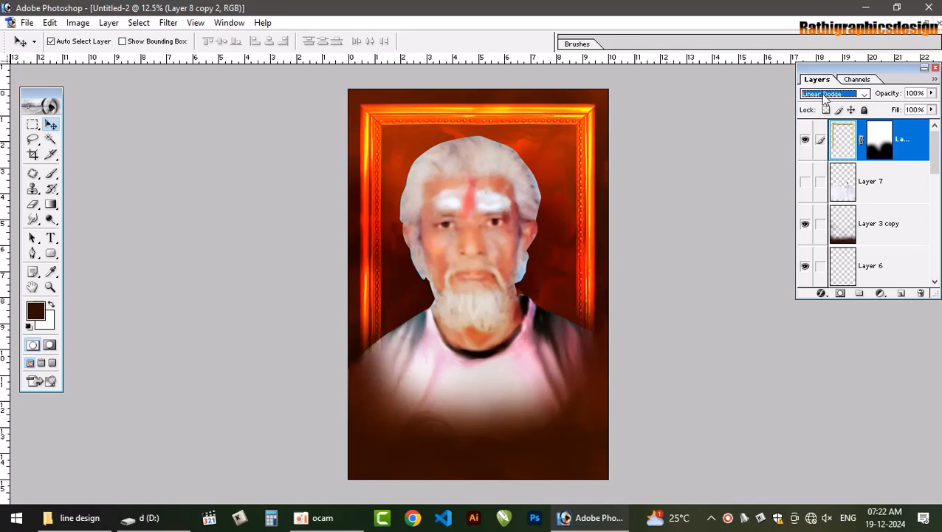
key("Down")
key("Down")
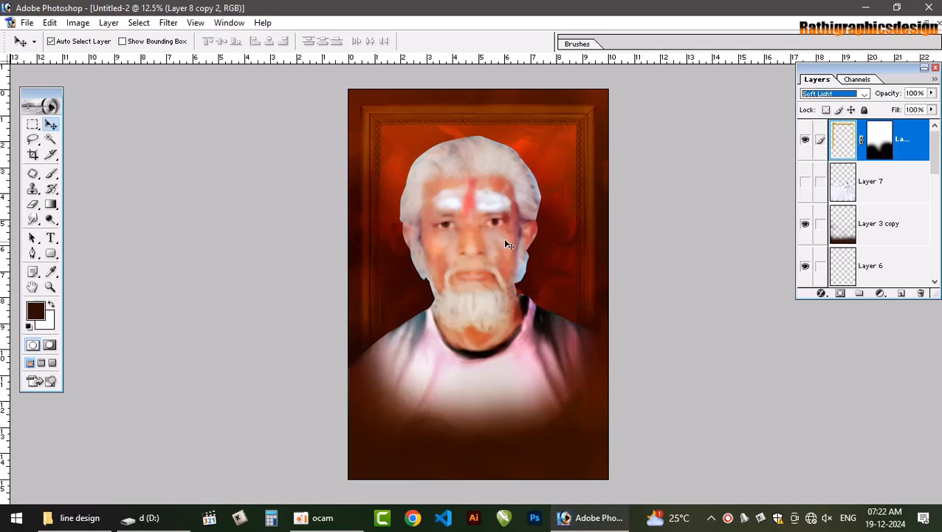
Save the document to the Desktop as a layered Photoshop file named "15 x 10 frame"
key("ctrl+s")
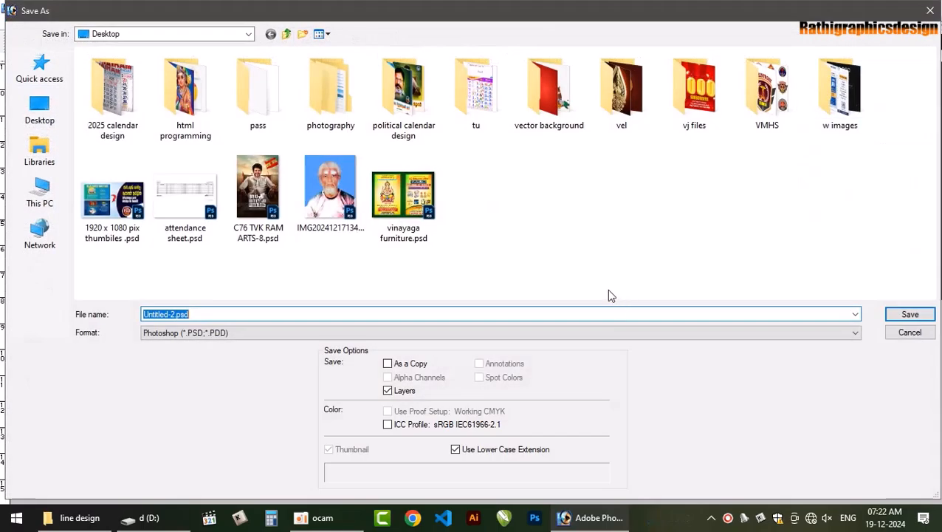
left_click(905, 334)
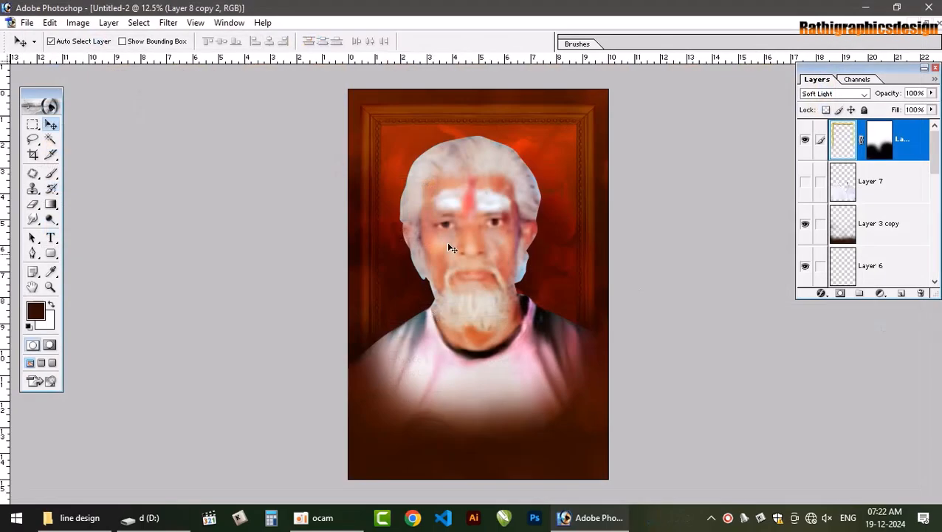
key("ctrl+s")
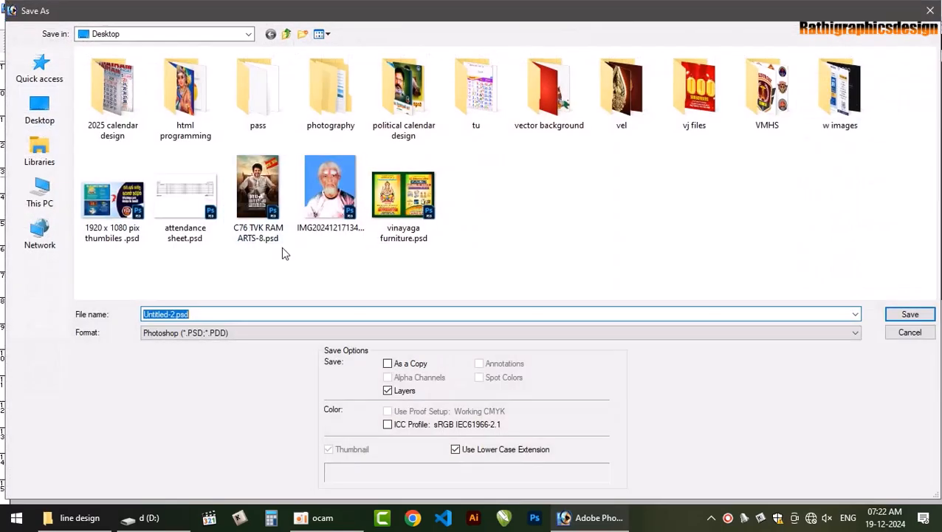
type("15 x 10 frame")
key("Return")
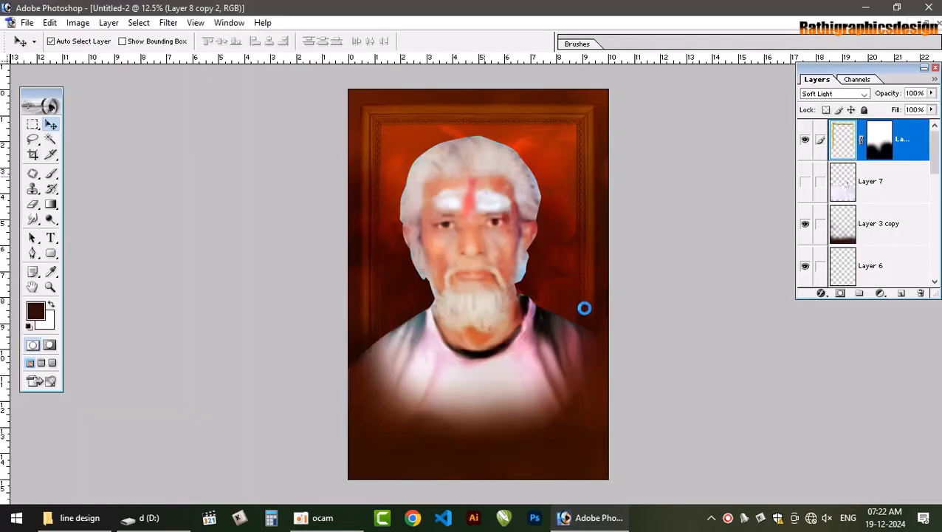